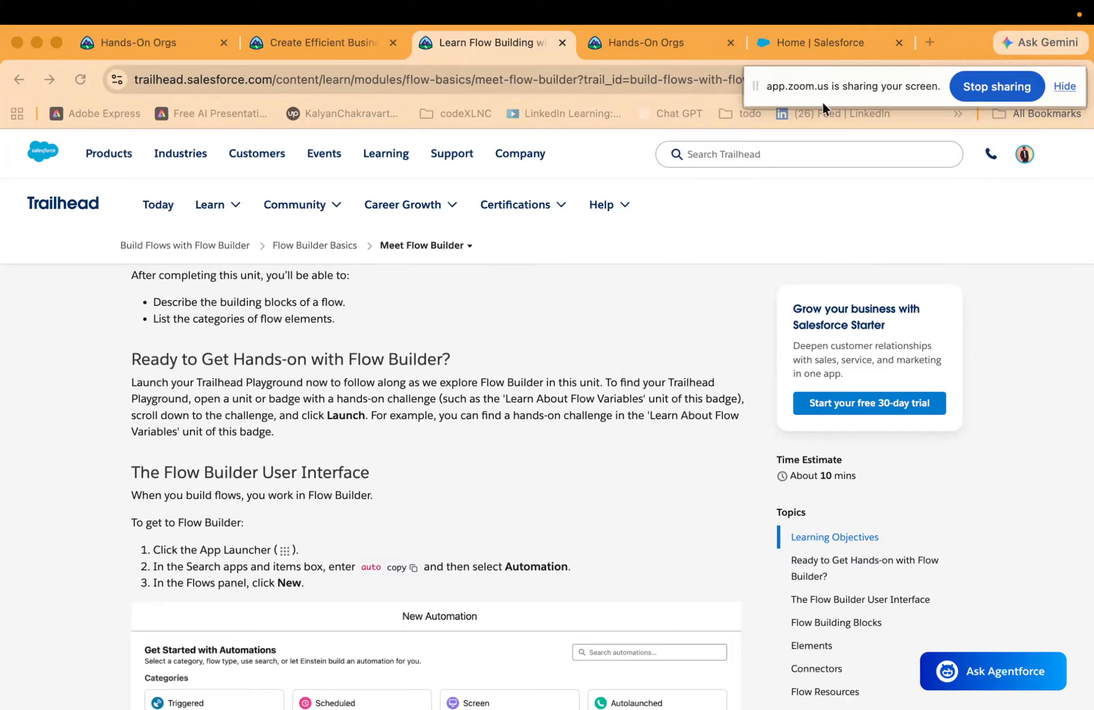
# Switch to the Salesforce org's home page and open Setup in a new browser tab
pyautogui.click(804, 37)
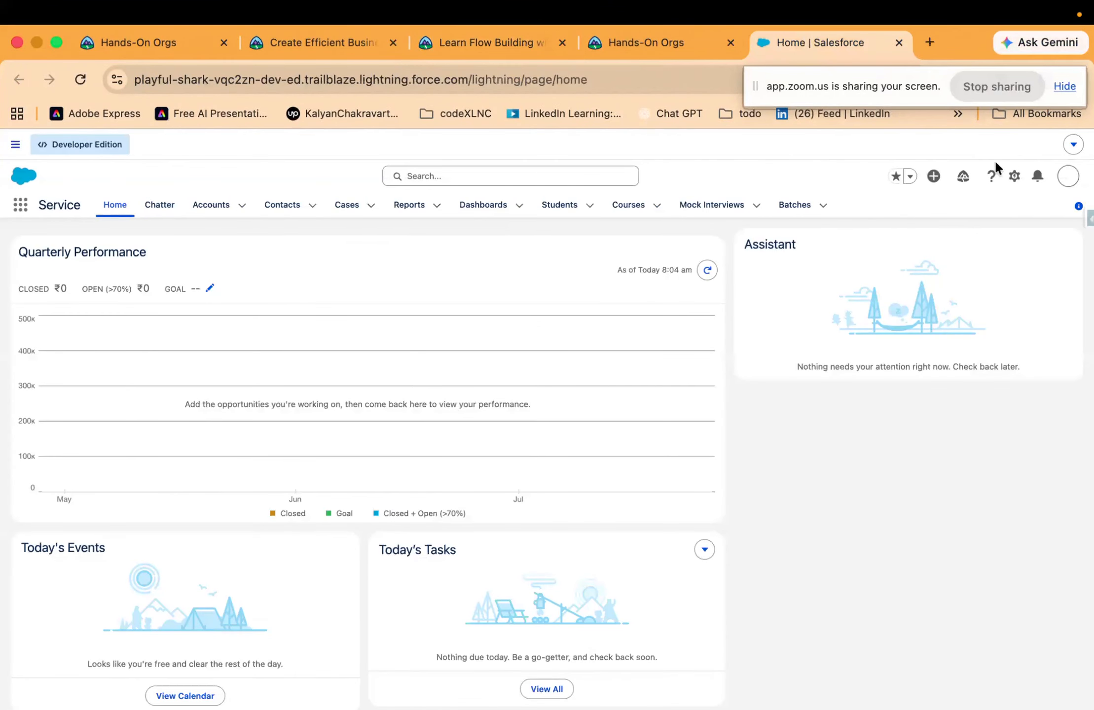
pyautogui.click(1013, 178)
pyautogui.click(941, 245)
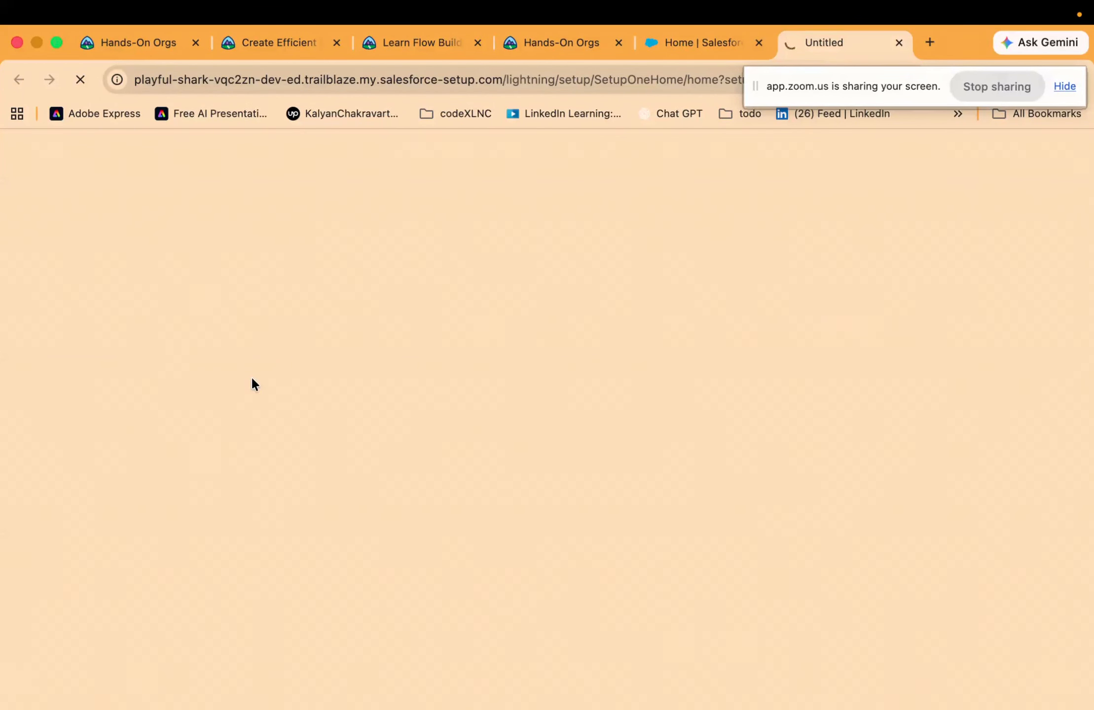
# Return to the Trailhead unit and read the instructions for getting to Flow Builder
pyautogui.click(676, 47)
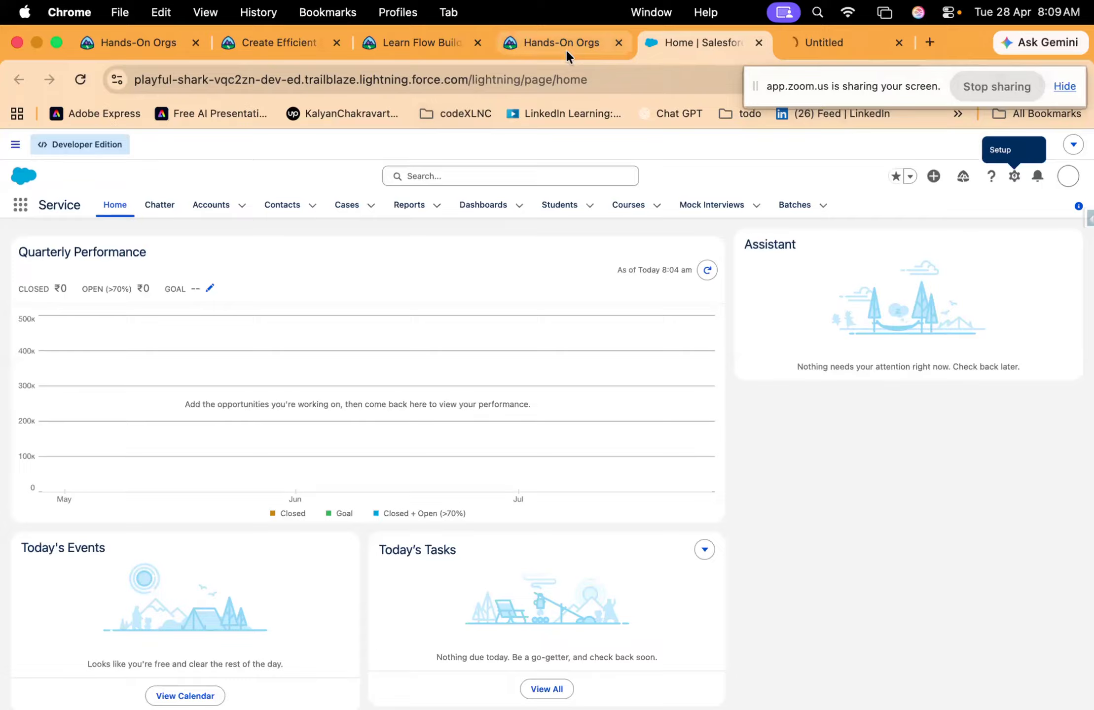
pyautogui.click(417, 33)
pyautogui.scroll(-5, 291, 470)
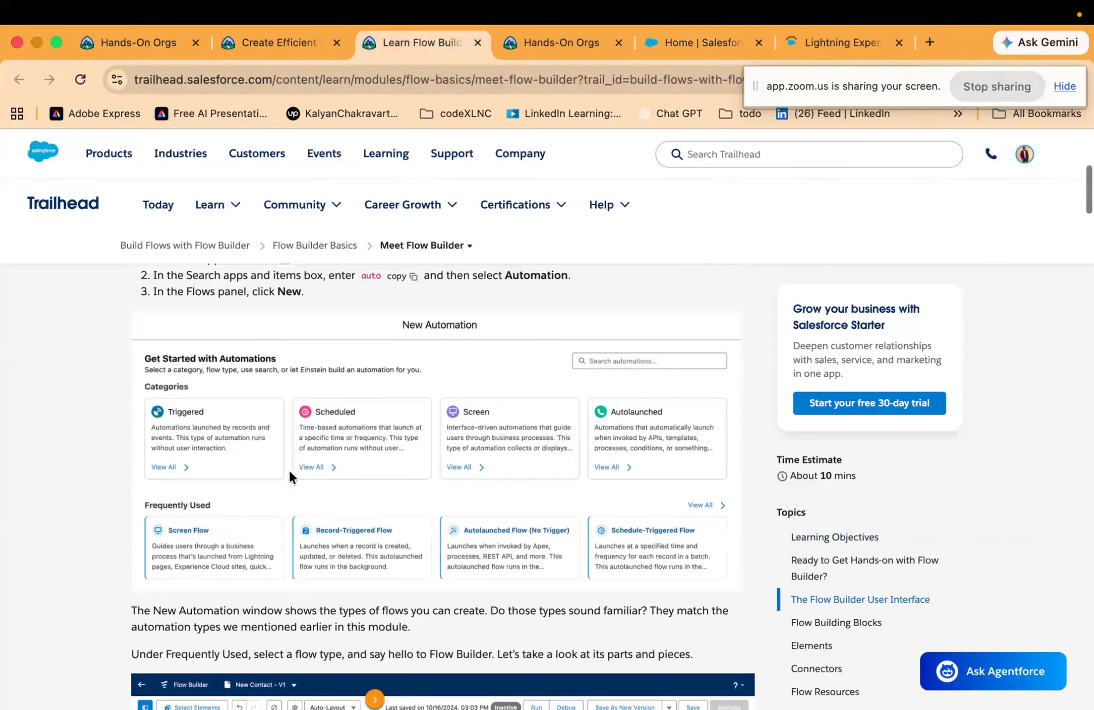
pyautogui.scroll(1, 291, 464)
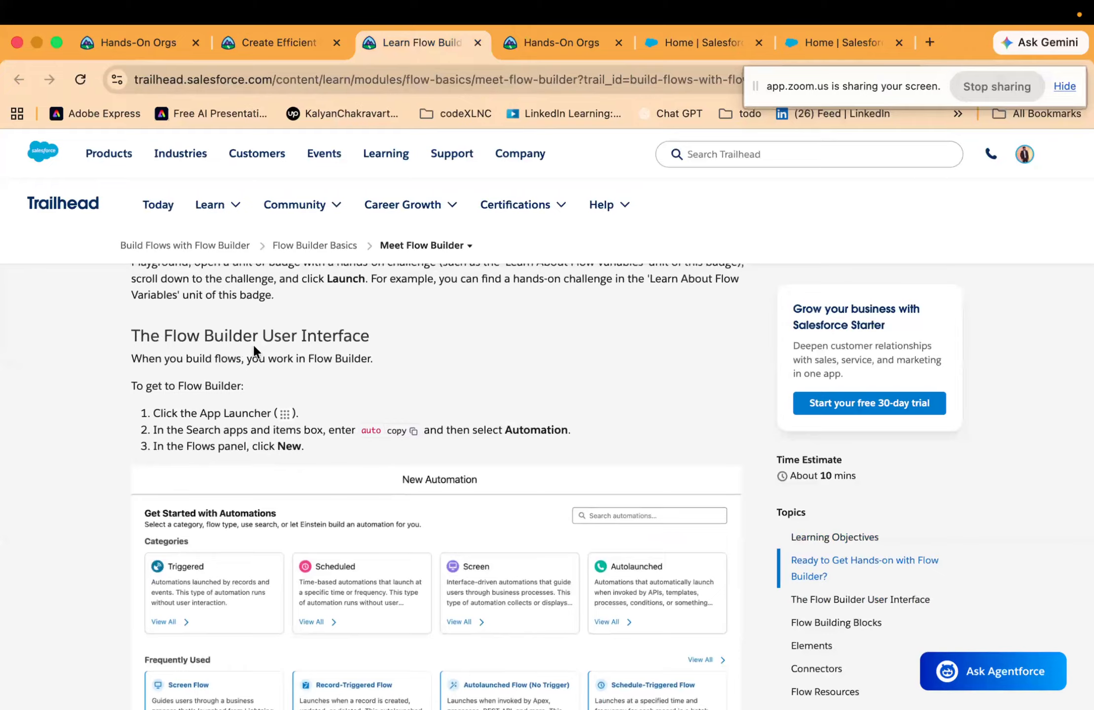
# In Salesforce Setup, search for "flow" and open the Flows page under Process Automation
pyautogui.click(852, 50)
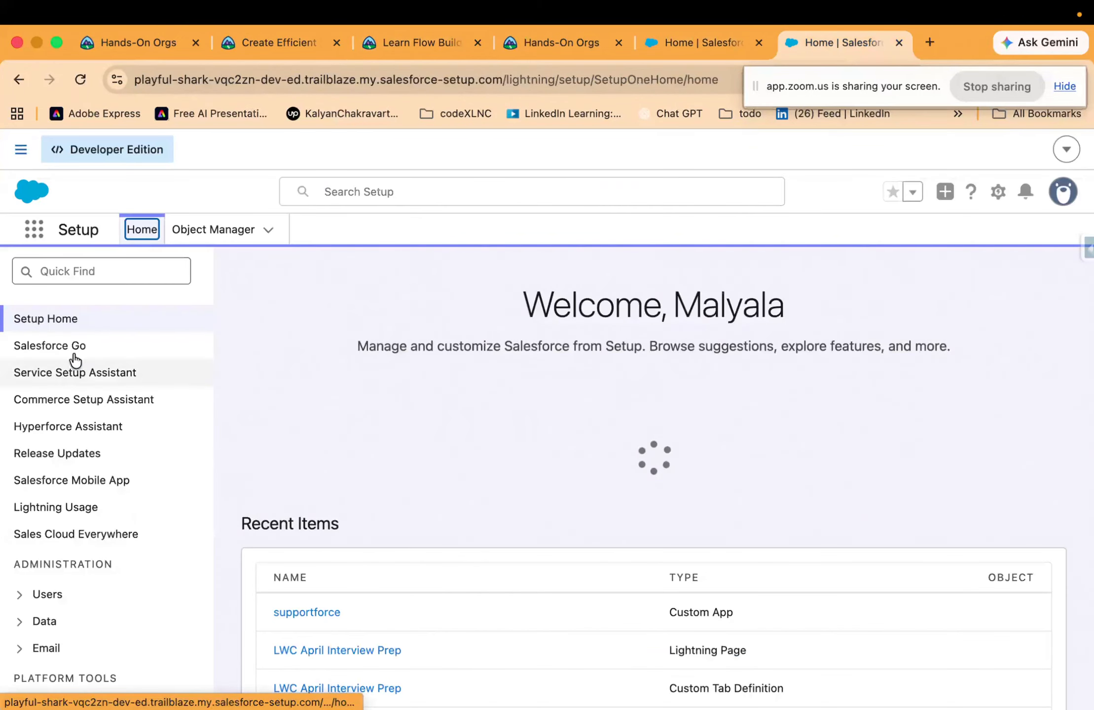
pyautogui.click(102, 271)
pyautogui.write('set')
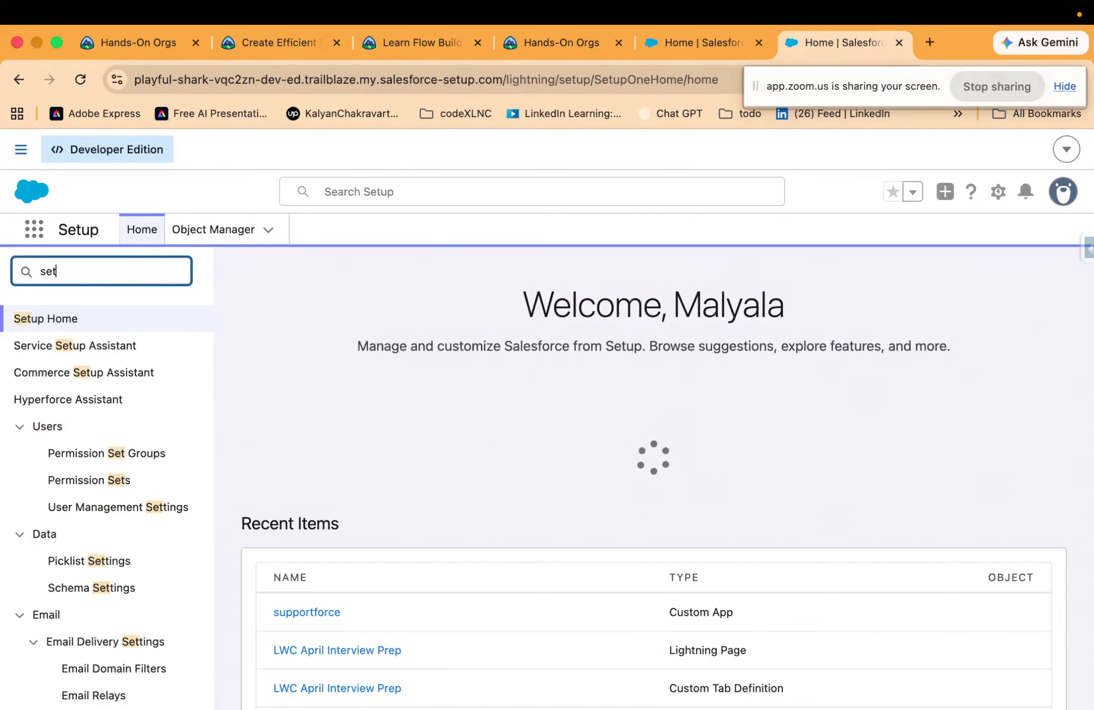
pyautogui.press('BackSpace')
pyautogui.press('BackSpace')
pyautogui.press('BackSpace')
pyautogui.write('flow')
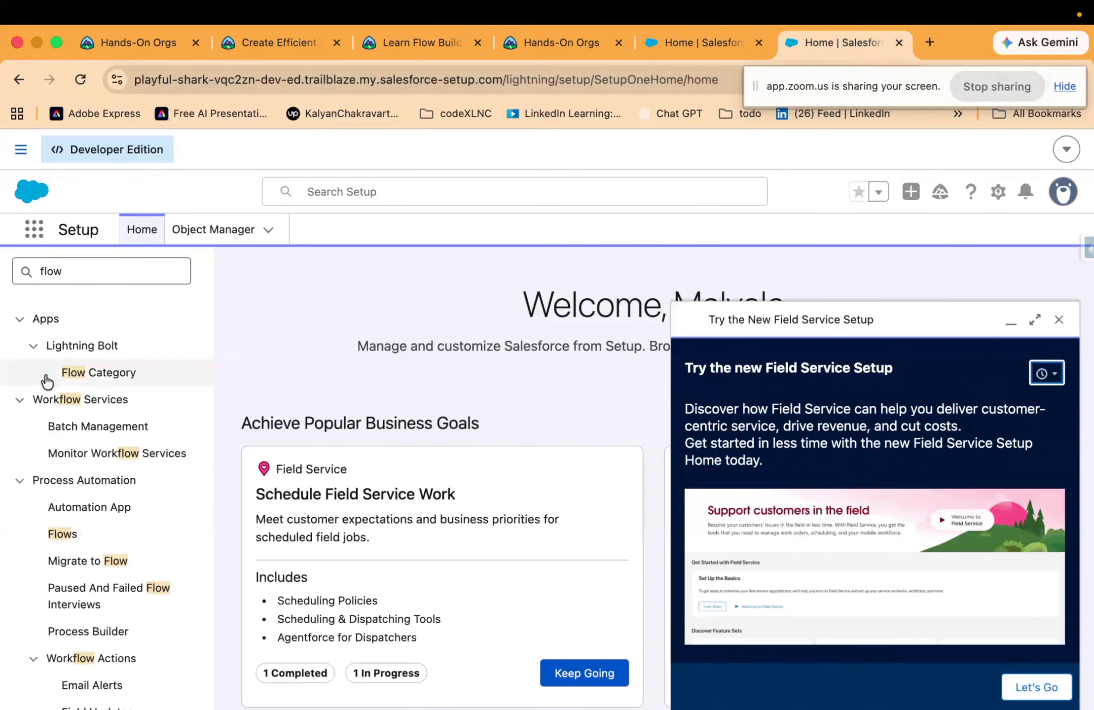
pyautogui.scroll(-2, 109, 449)
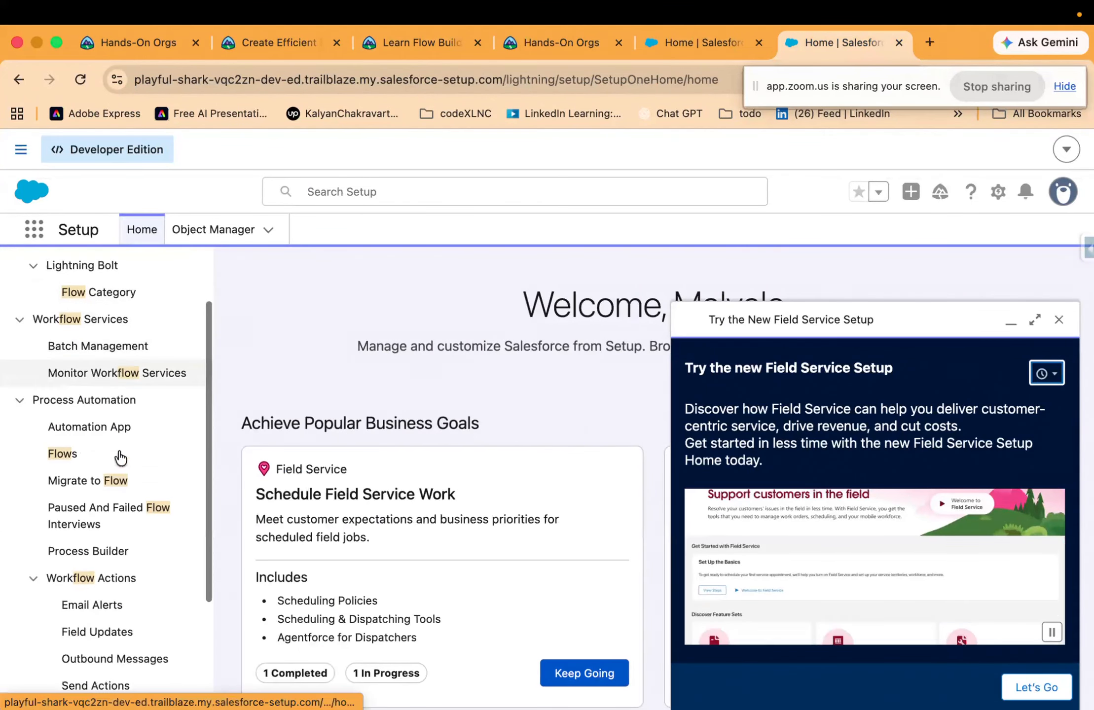
pyautogui.click(60, 453)
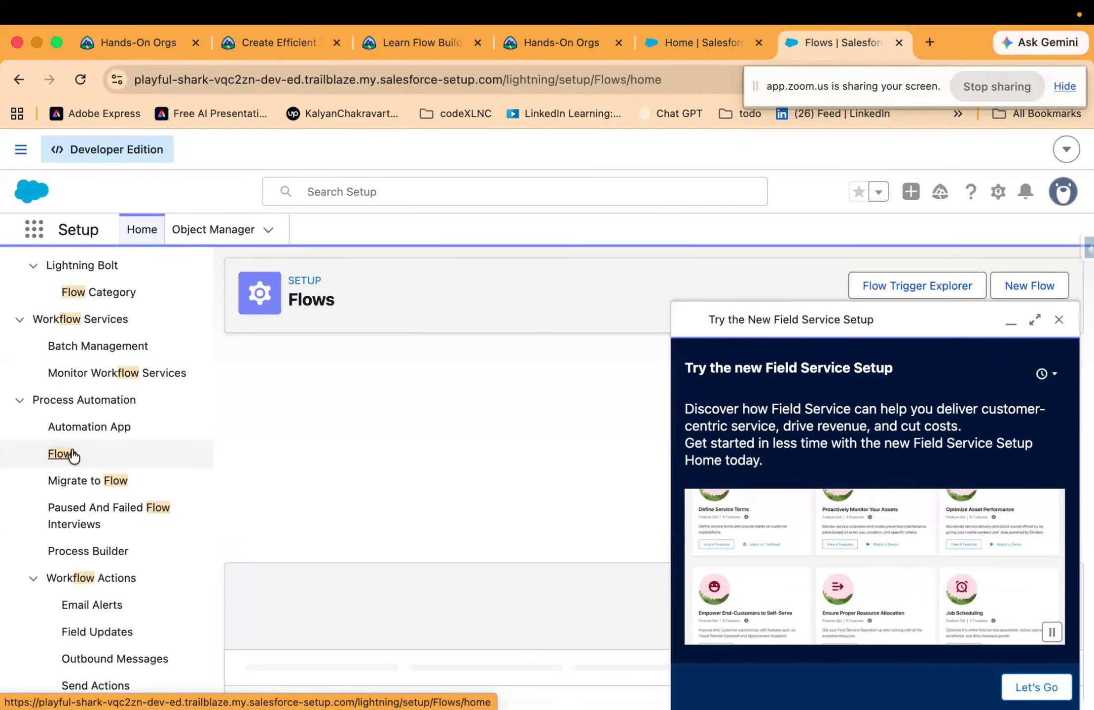
# Minimize the Field Service Setup prompt and create a new Record-Triggered Flow from the Flows page
pyautogui.click(1010, 321)
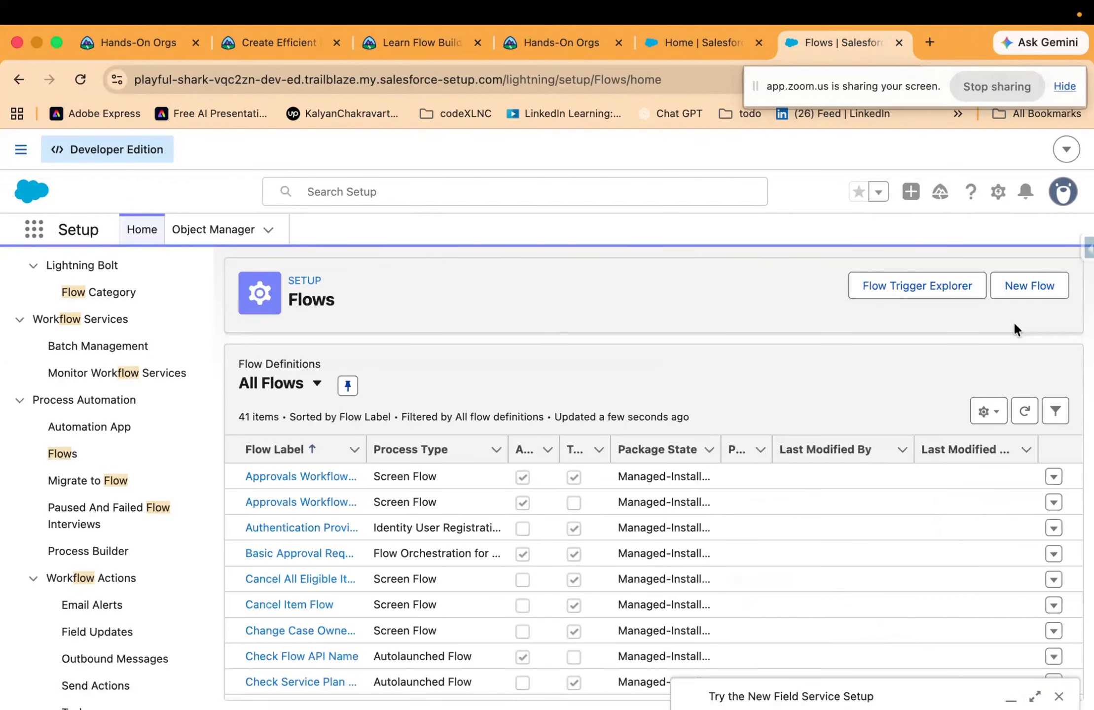
pyautogui.scroll(-5, 673, 481)
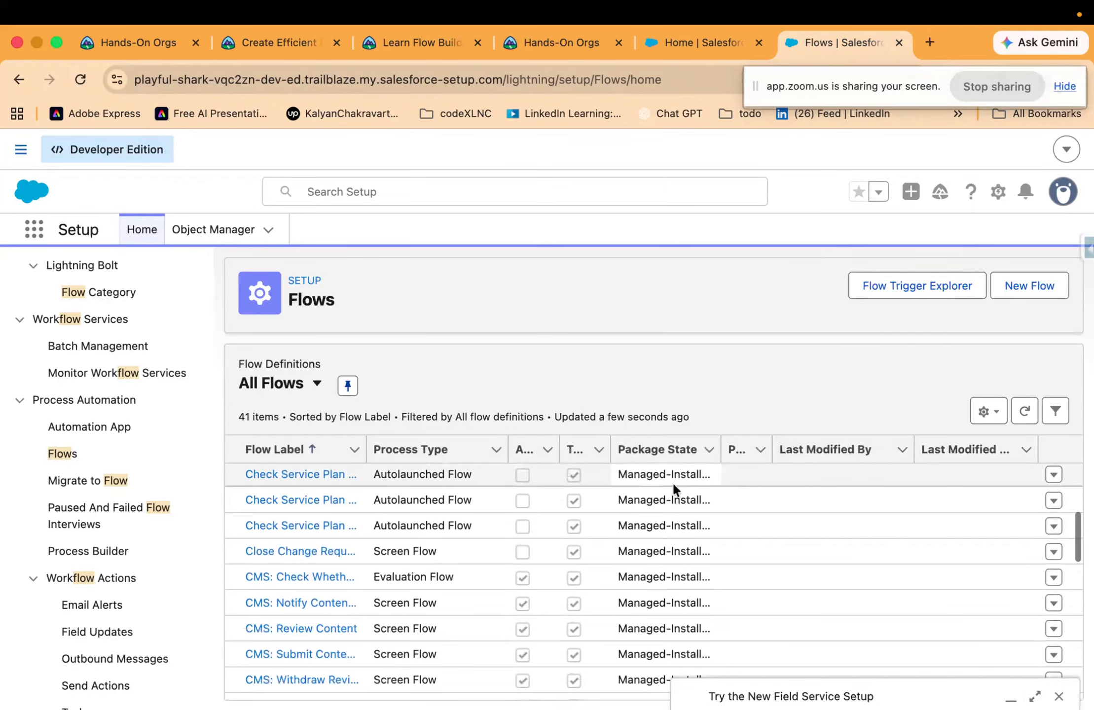
pyautogui.click(1057, 295)
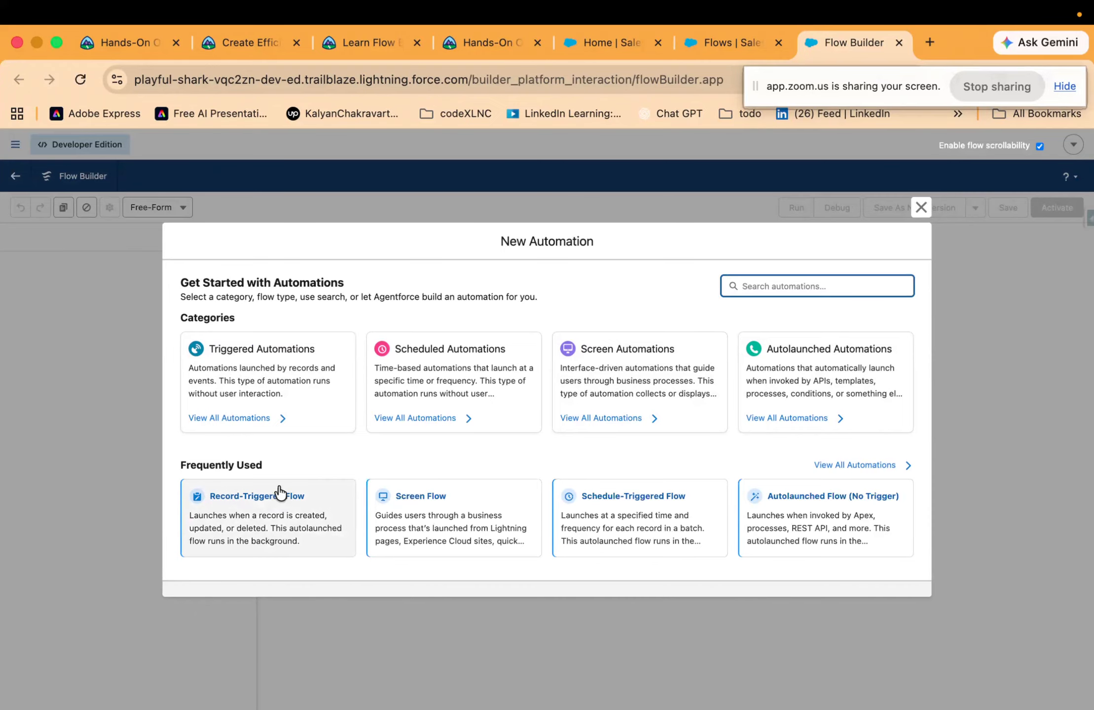
pyautogui.click(236, 514)
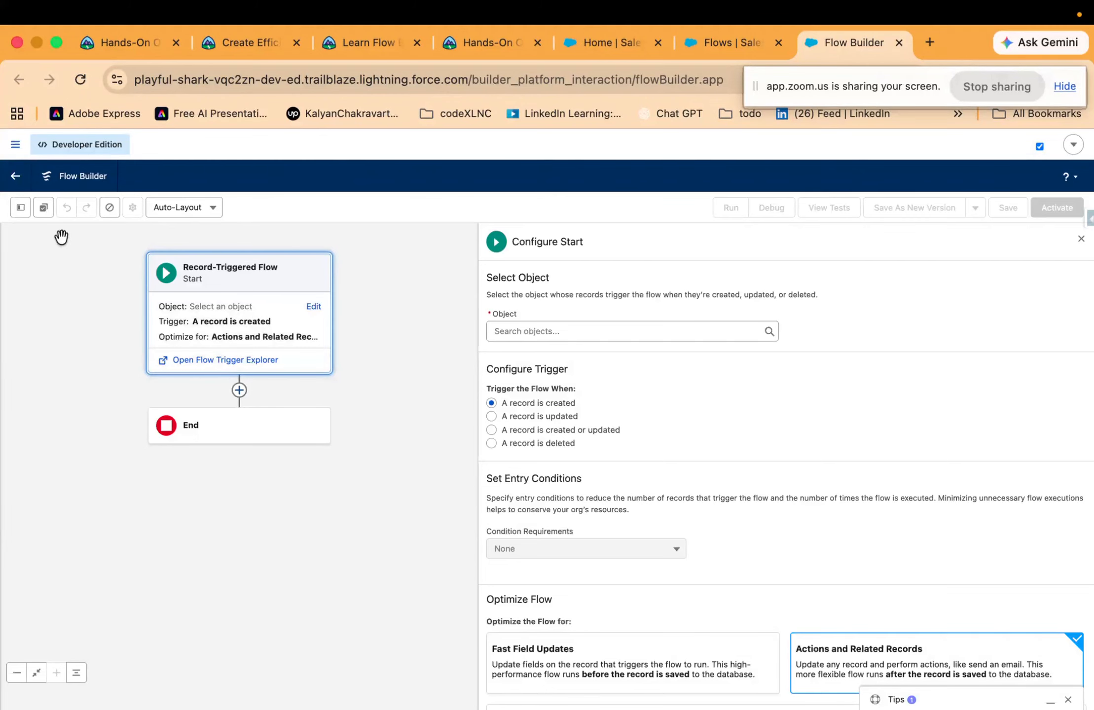
pyautogui.scroll(5, 56, 180)
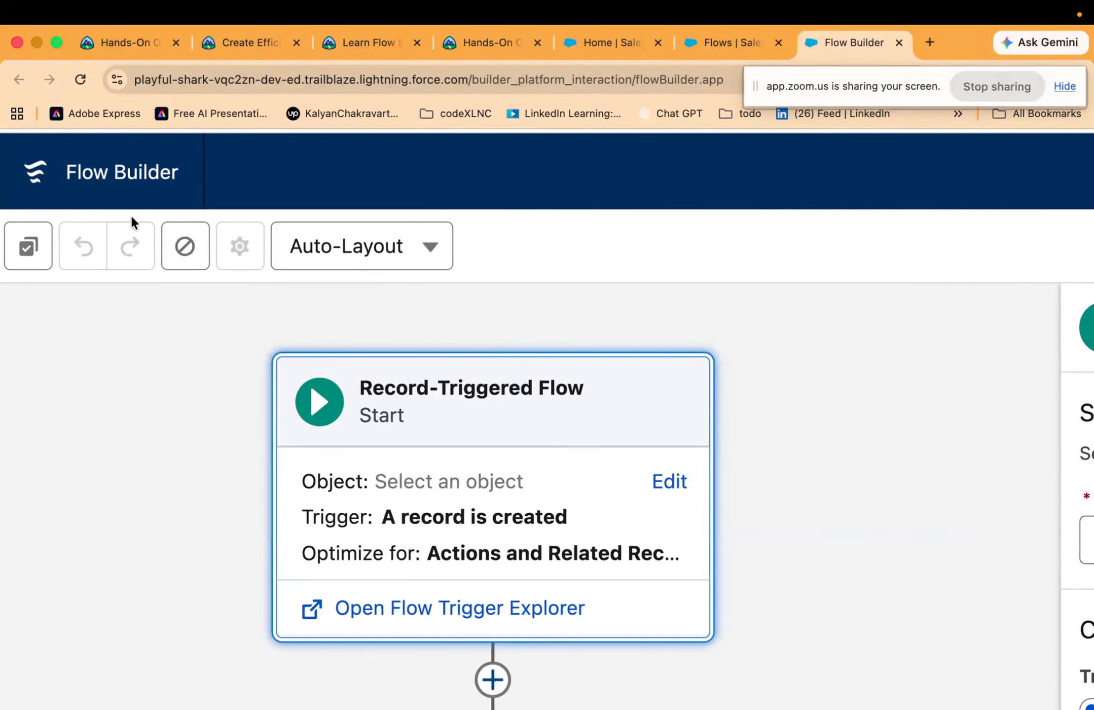
pyautogui.scroll(-5, 130, 213)
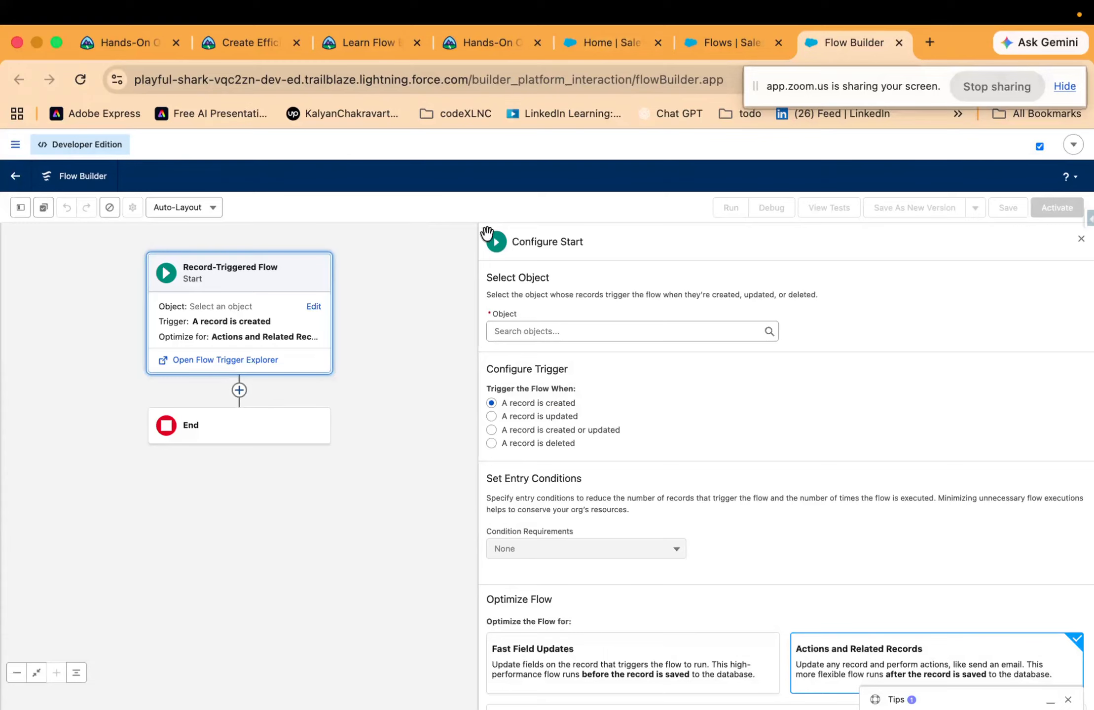
# Go back to the Trailhead unit and review its steps for reaching Flow Builder through the App Launcher
pyautogui.click(703, 39)
pyautogui.click(597, 42)
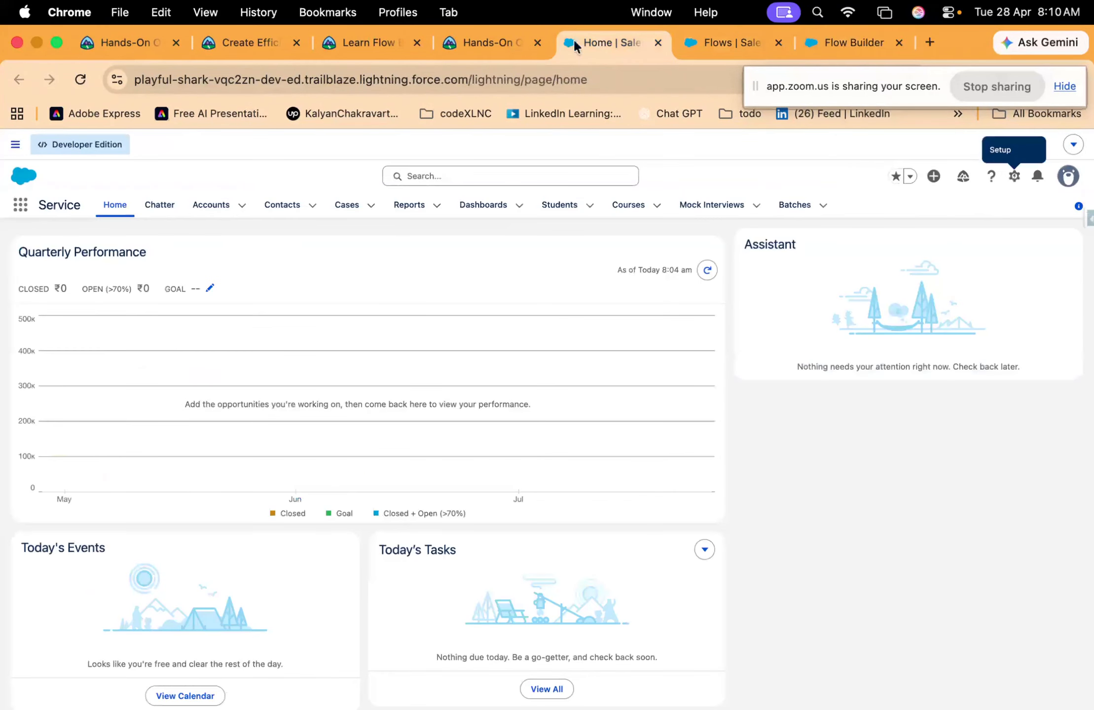
pyautogui.click(494, 34)
pyautogui.click(359, 38)
pyautogui.scroll(-2, 284, 452)
pyautogui.scroll(-1, 284, 452)
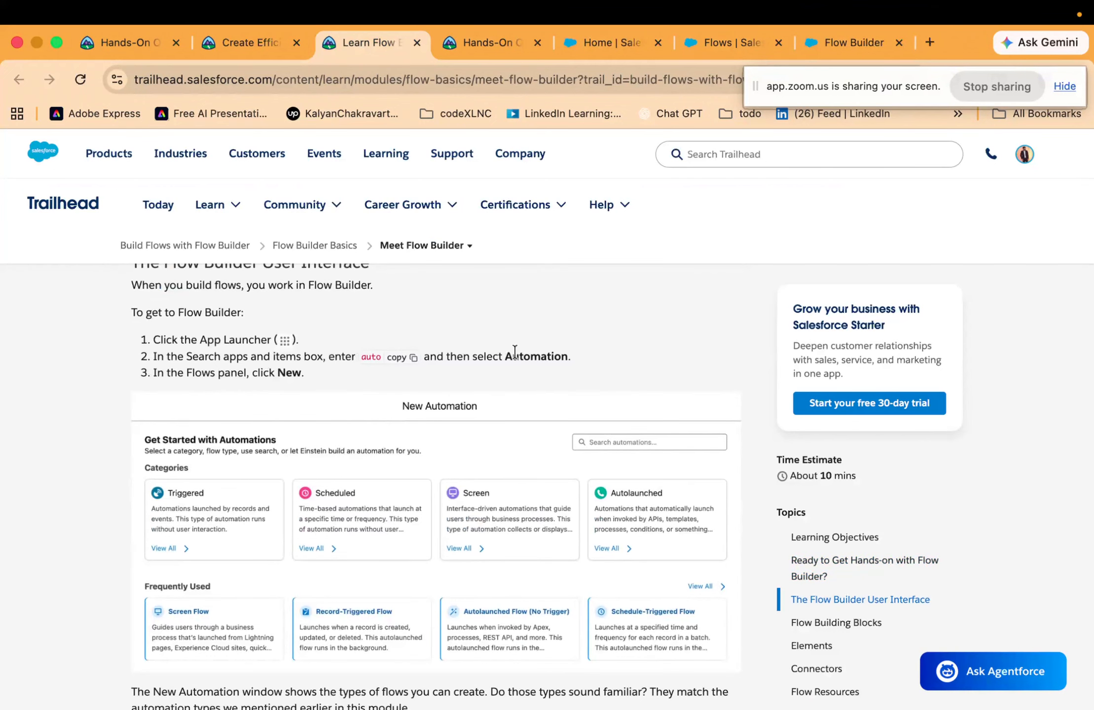
pyautogui.scroll(-2, 510, 327)
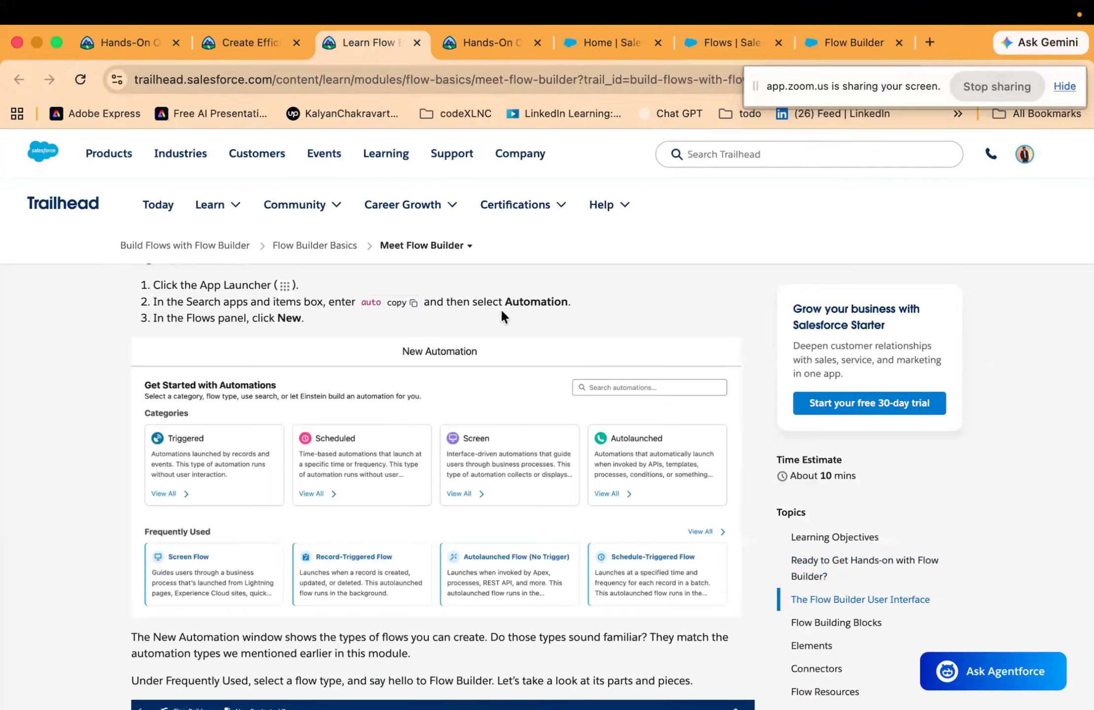
pyautogui.scroll(1, 249, 391)
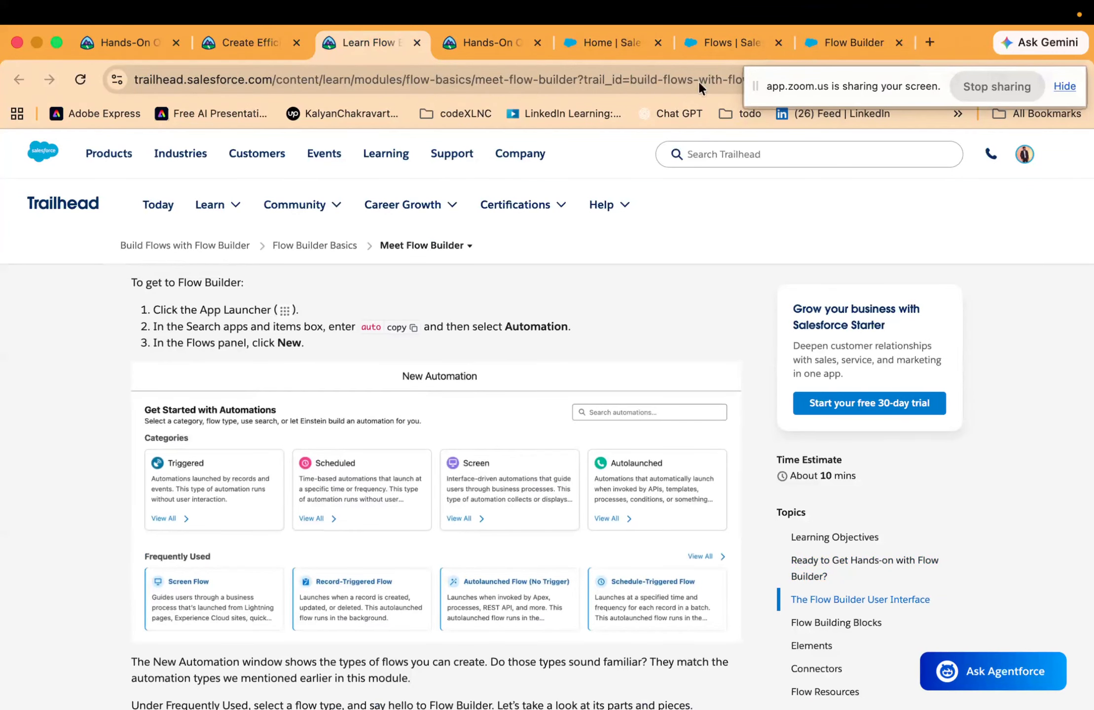
# Look at the App Launcher area on the org's home page, and return to the Trailhead unit
pyautogui.click(709, 41)
pyautogui.click(595, 41)
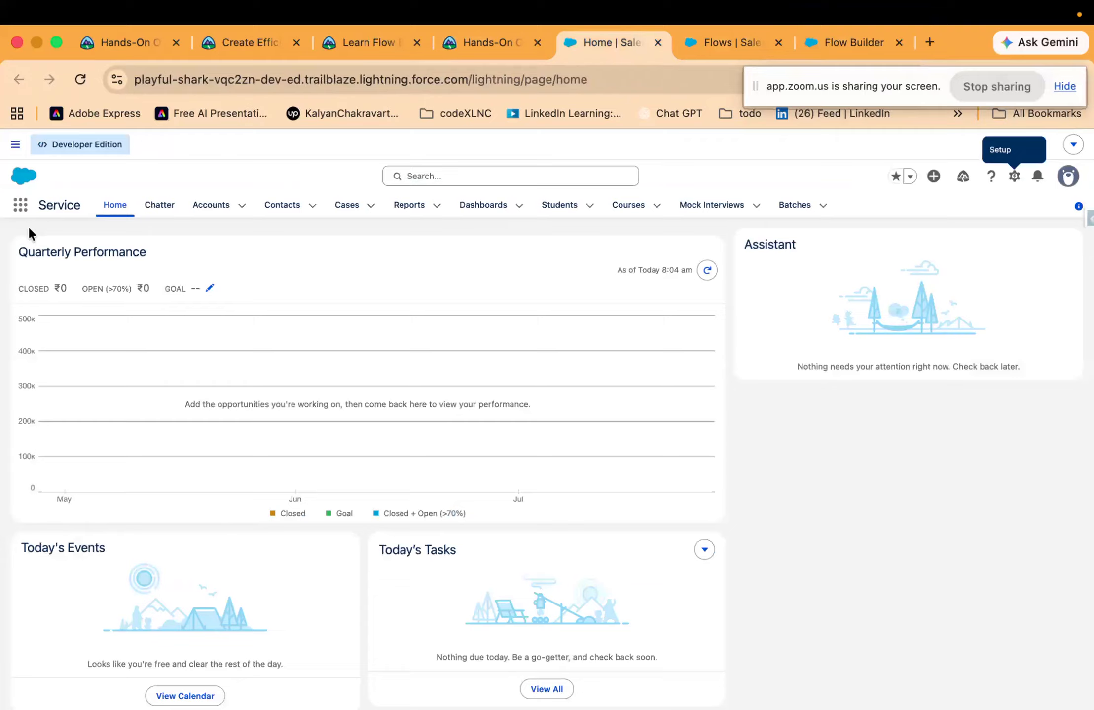
pyautogui.click(465, 45)
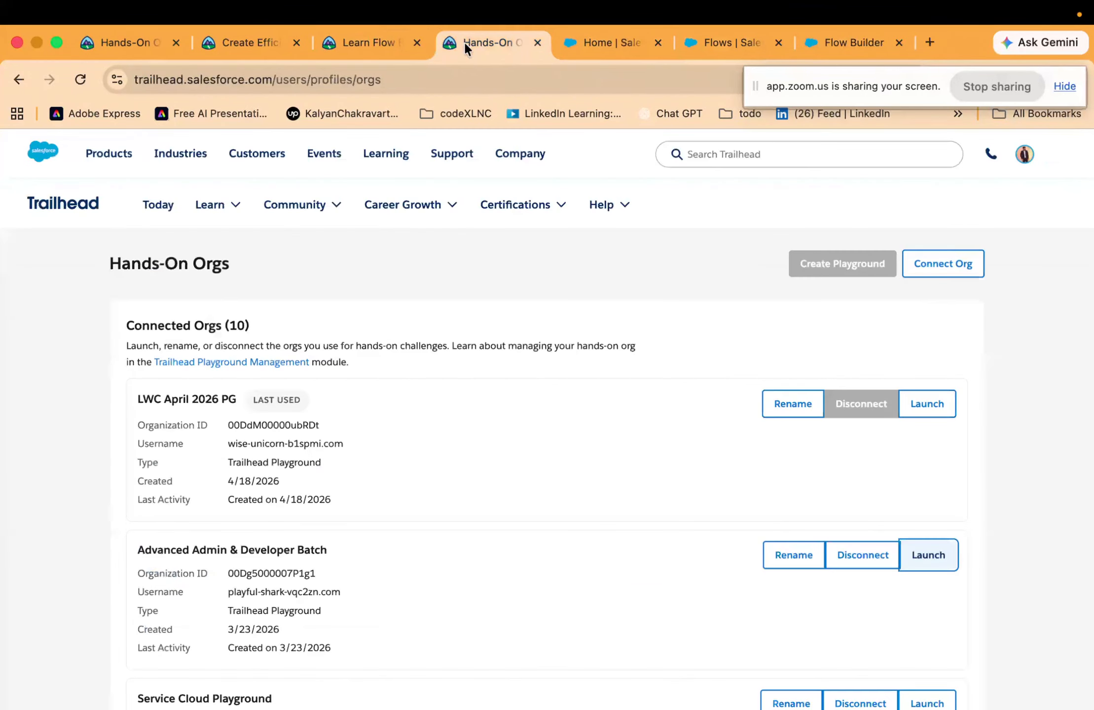
pyautogui.click(378, 43)
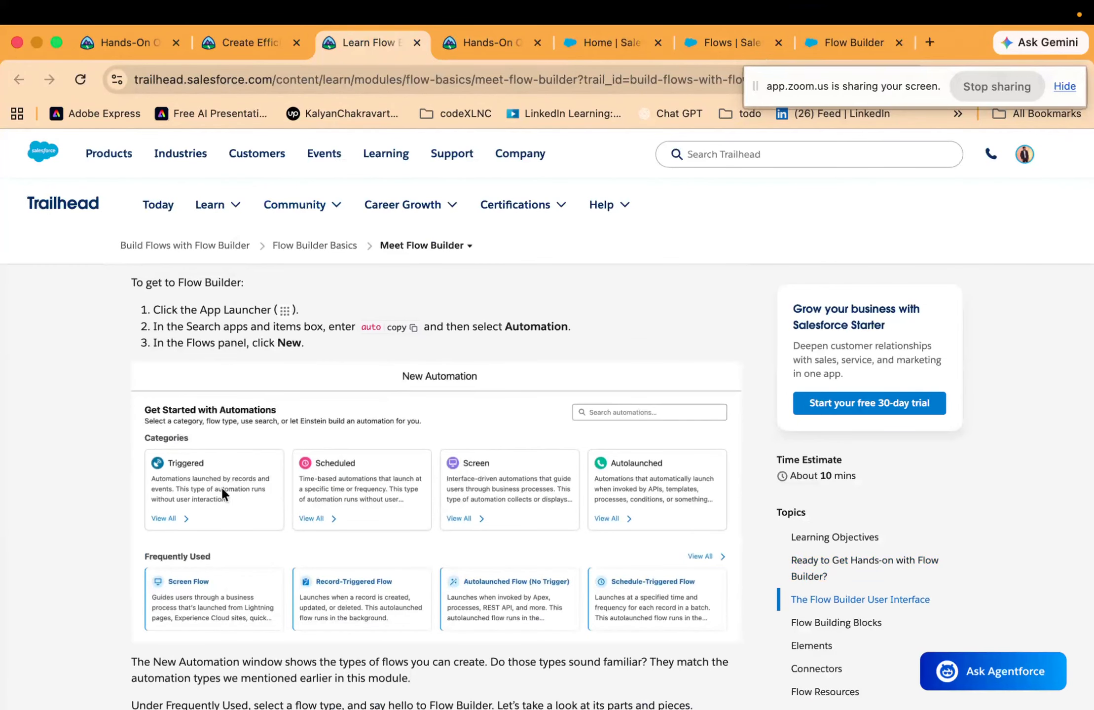
# Examine the New Automation flow types and the annotated Flow Builder interface image in the Trailhead unit
pyautogui.scroll(-5, 316, 587)
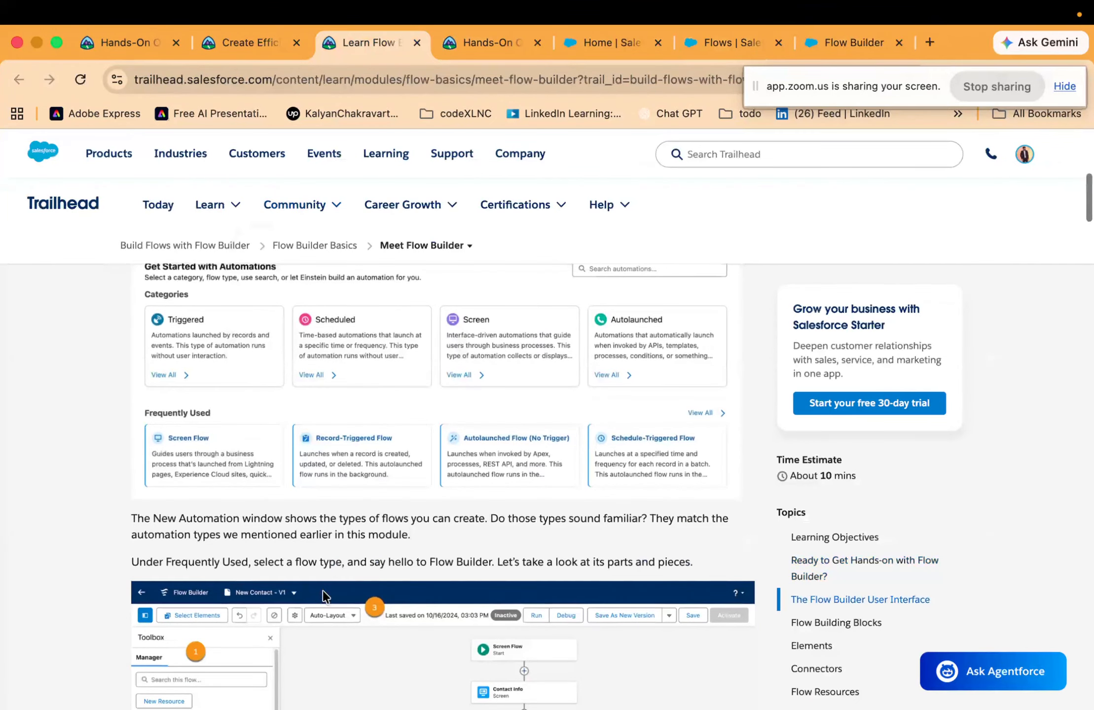
pyautogui.scroll(-5, 411, 533)
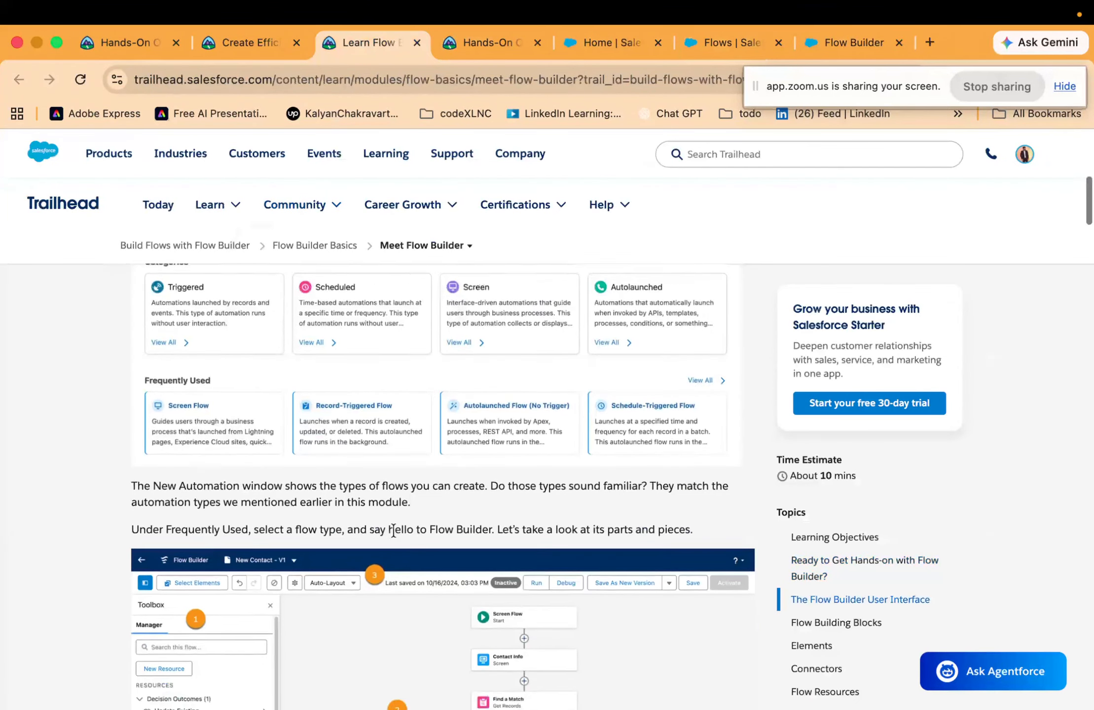
pyautogui.scroll(-2, 419, 458)
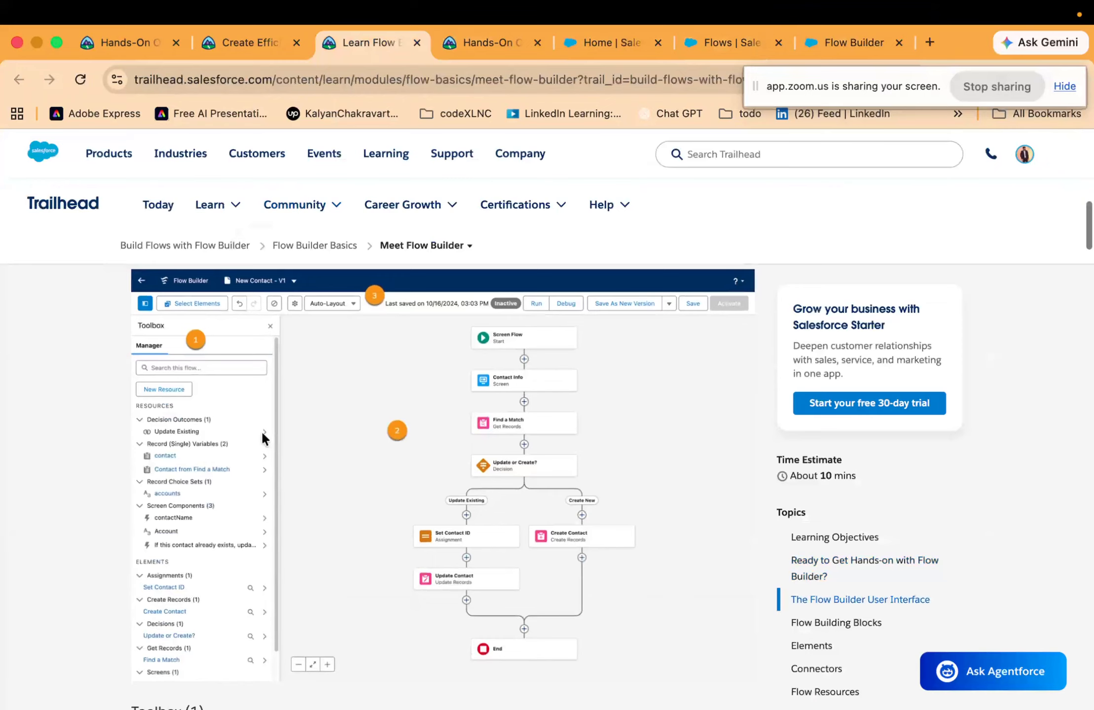
pyautogui.scroll(3, 326, 508)
pyautogui.scroll(6, 361, 577)
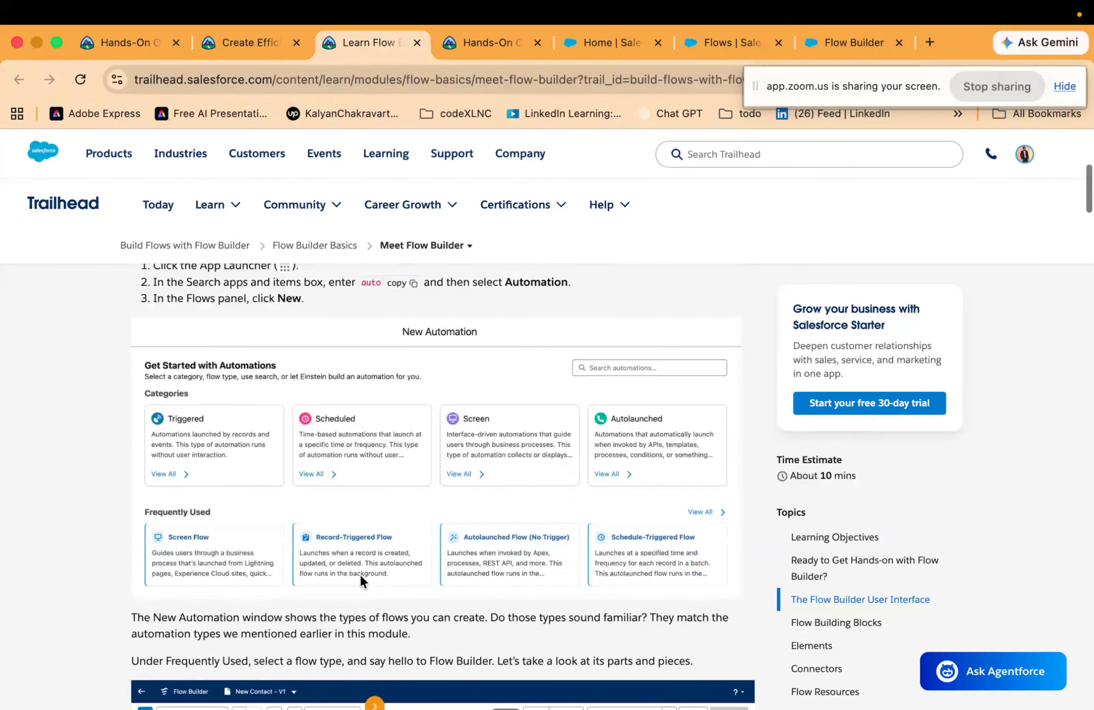
pyautogui.scroll(-9, 344, 432)
pyautogui.scroll(-1, 343, 433)
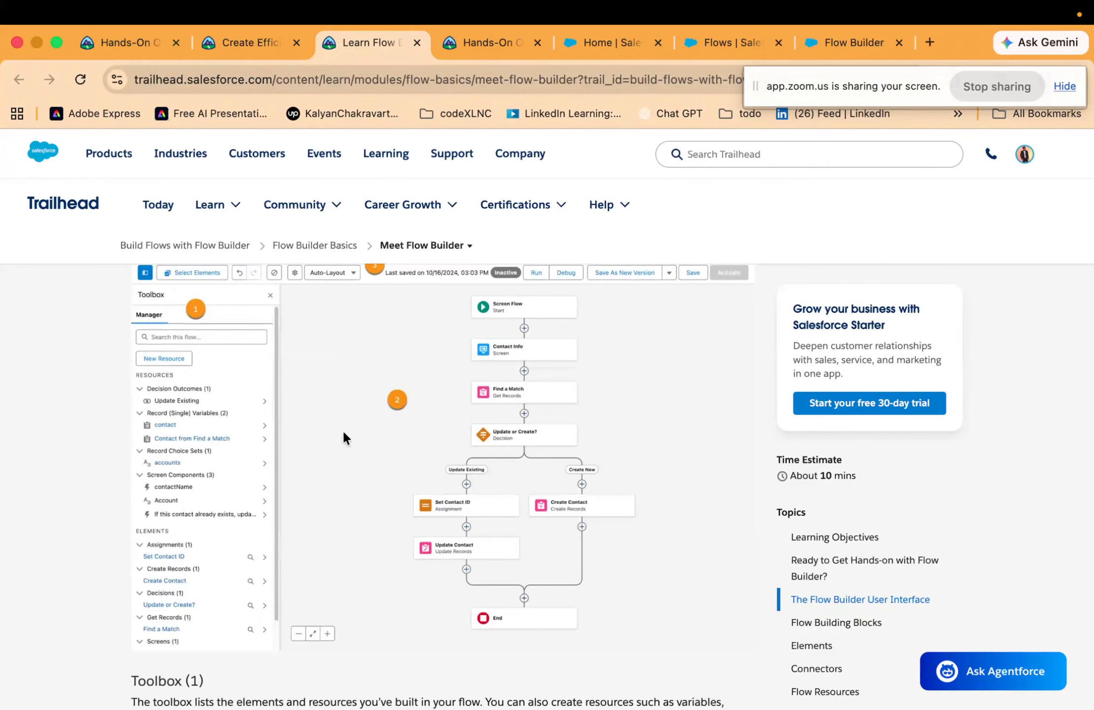
pyautogui.scroll(1, 344, 436)
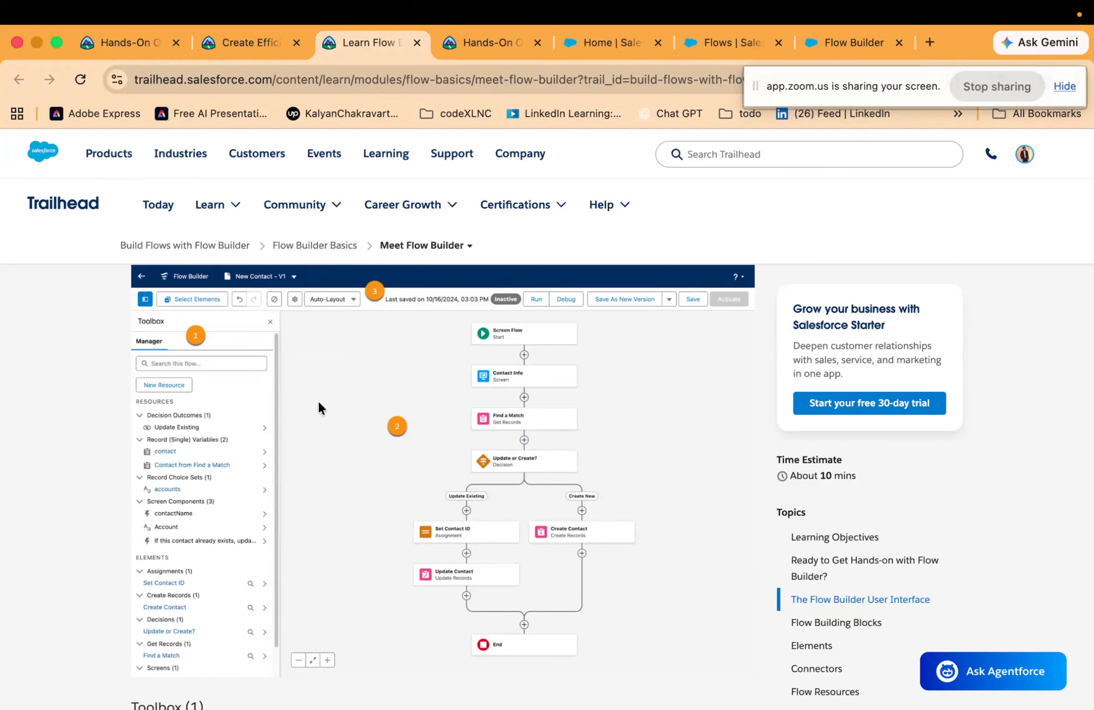
pyautogui.scroll(-2, 318, 401)
pyautogui.scroll(1, 318, 402)
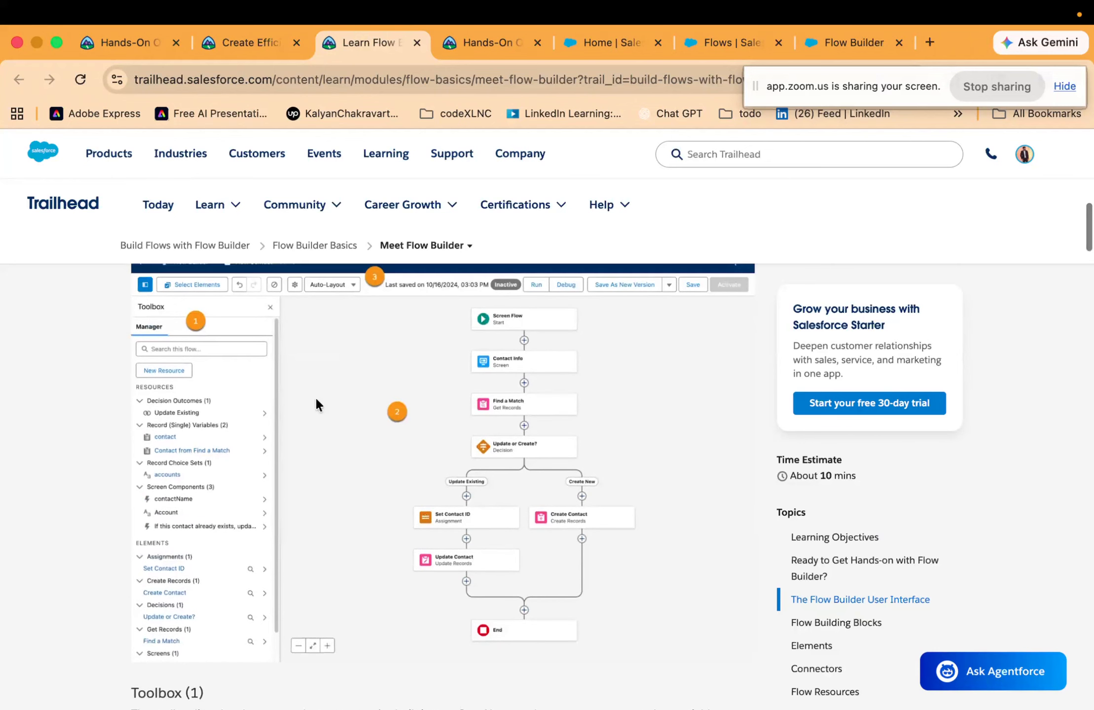
# Highlight the Toolbox (1), Canvas (2) and Button Bar (3) headings below the Flow Builder image
pyautogui.scroll(-10, 315, 395)
pyautogui.scroll(2, 222, 370)
pyautogui.moveTo(129, 344); pyautogui.dragTo(216, 337)
pyautogui.moveTo(132, 421); pyautogui.dragTo(228, 417)
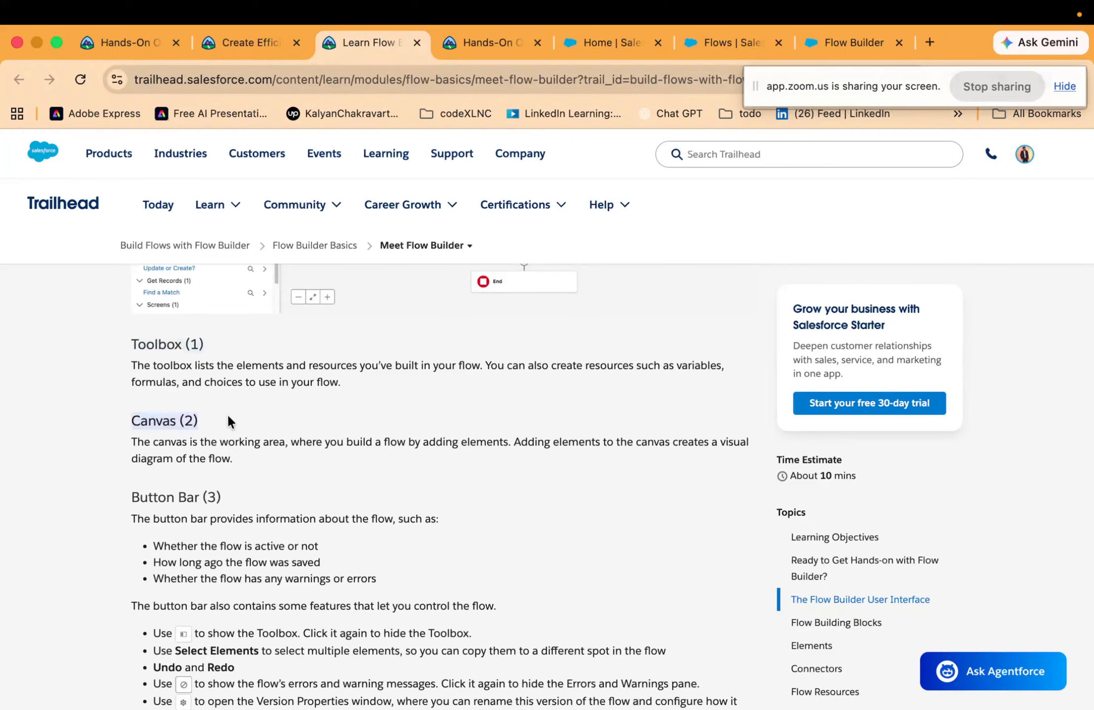
pyautogui.moveTo(126, 497); pyautogui.dragTo(257, 497)
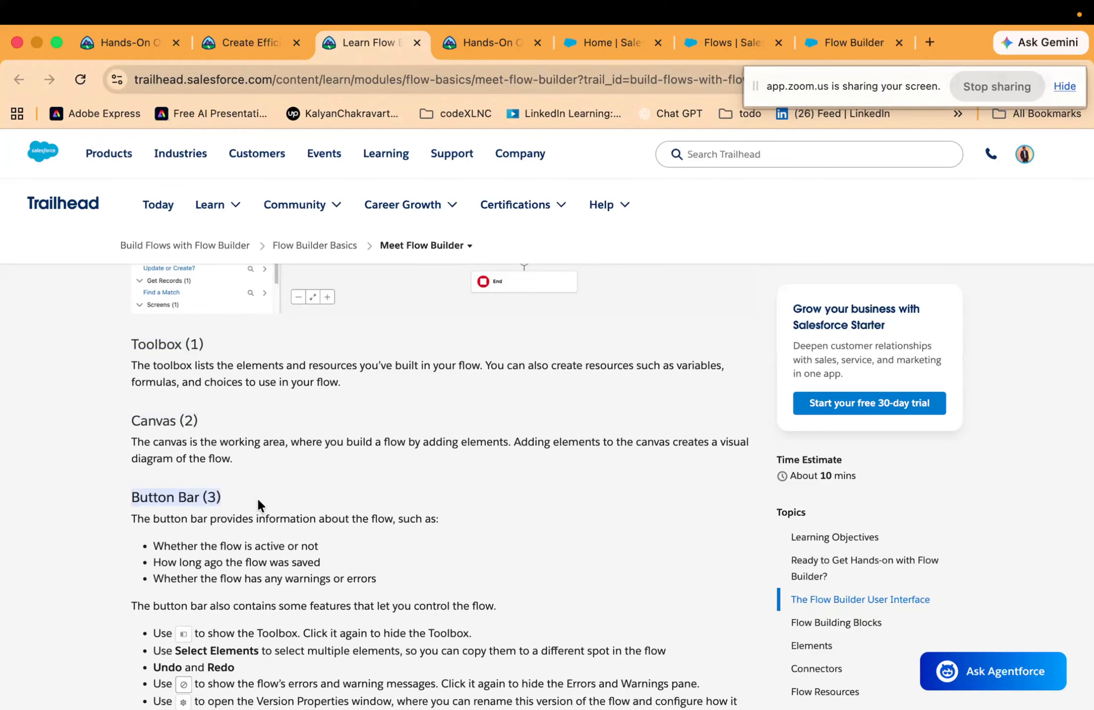
# Examine the Toolbox's resources and elements lists in the annotated Flow Builder image
pyautogui.scroll(6, 257, 497)
pyautogui.scroll(-4, 257, 497)
pyautogui.scroll(4, 257, 497)
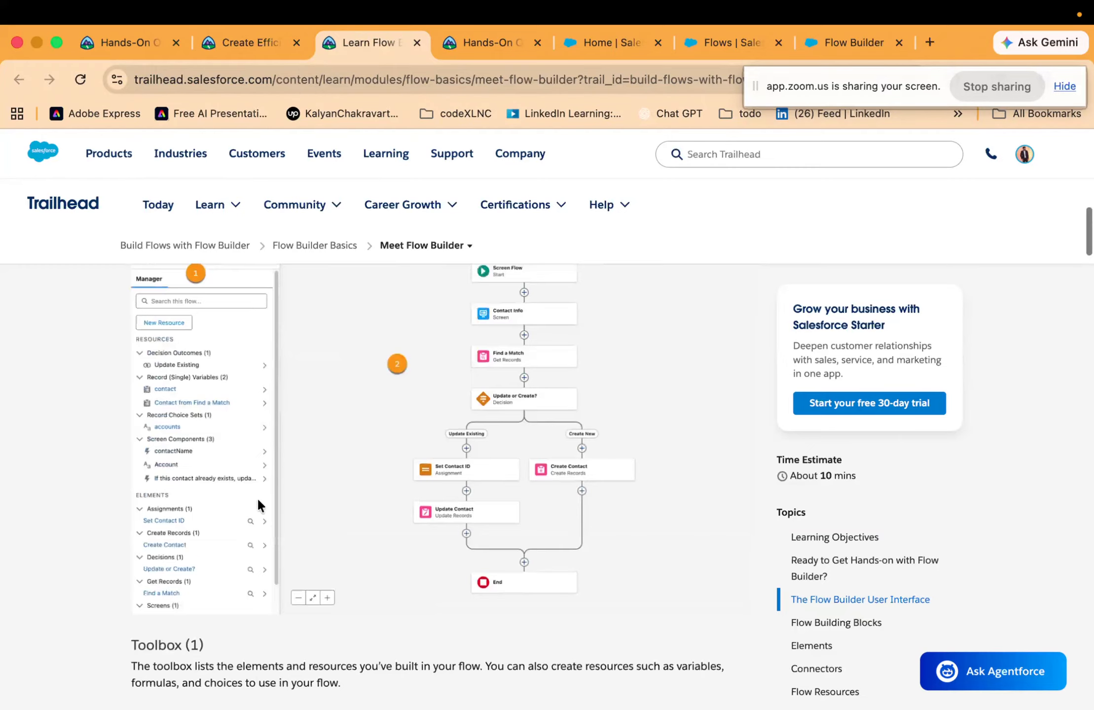
pyautogui.scroll(2, 258, 497)
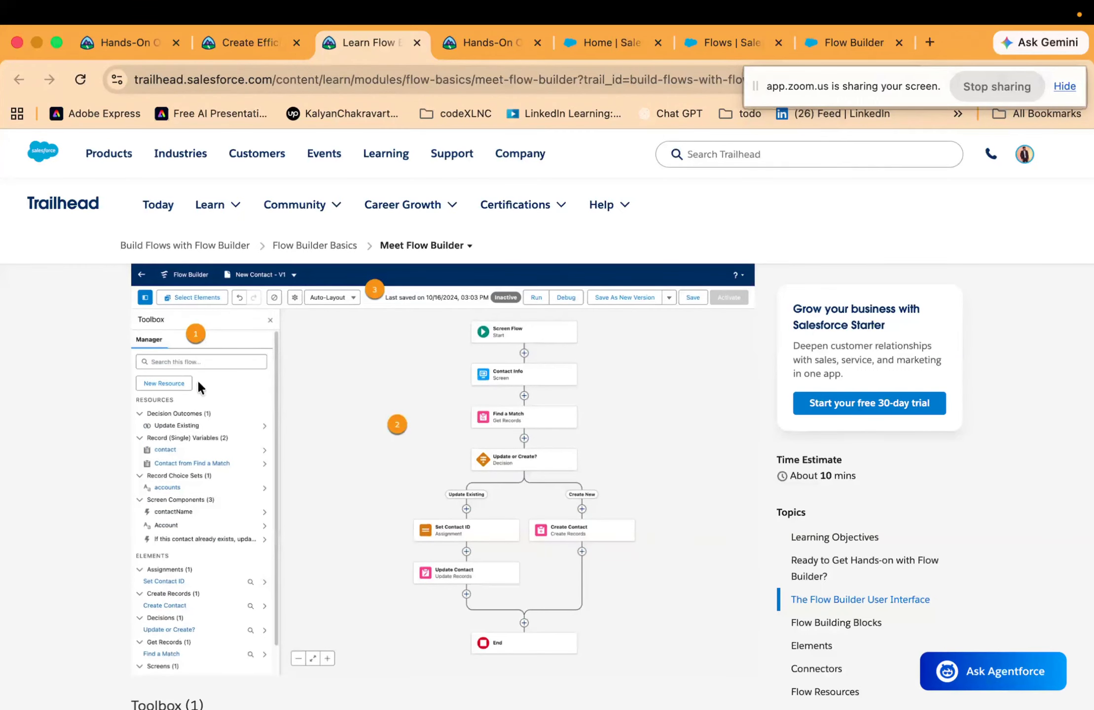
pyautogui.scroll(-3, 197, 399)
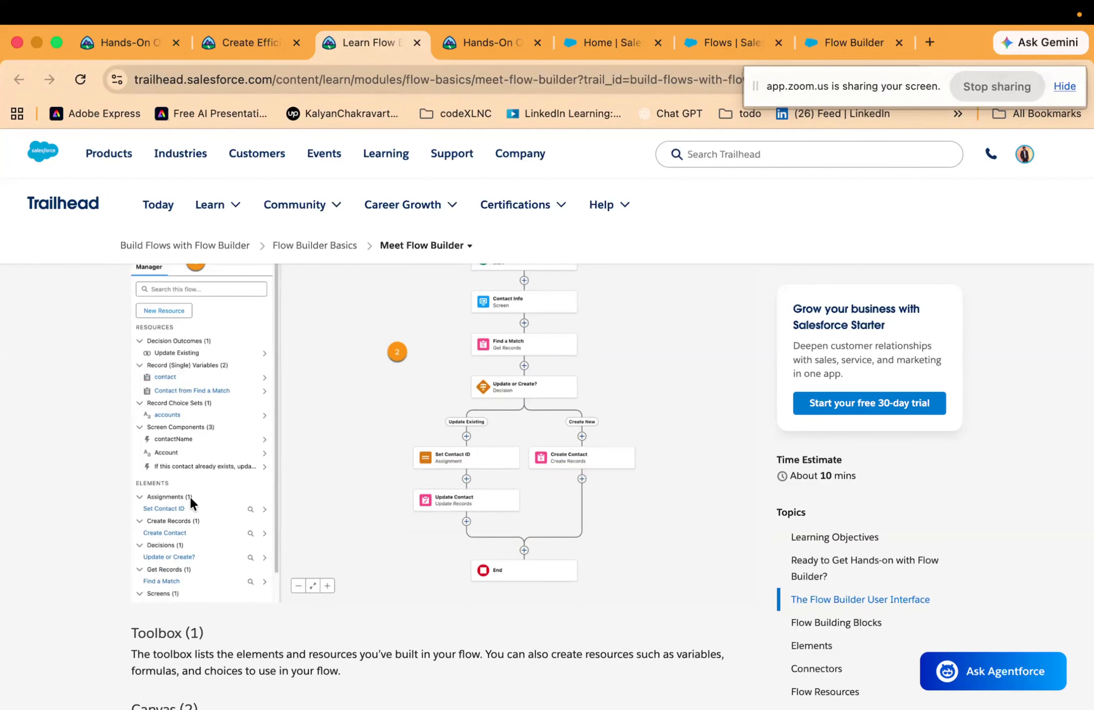
# Switch to the Flow Builder page, show the Toolbox beside the record-triggered flow and highlight its title
pyautogui.scroll(-2, 190, 494)
pyautogui.scroll(2, 187, 488)
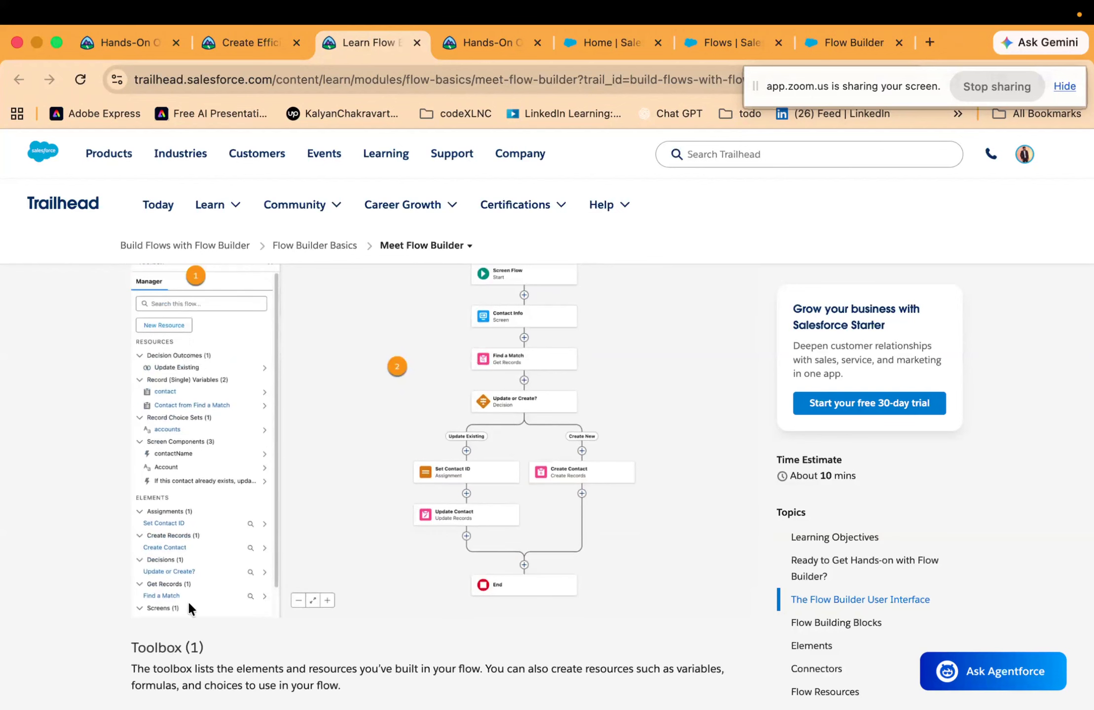
pyautogui.click(845, 42)
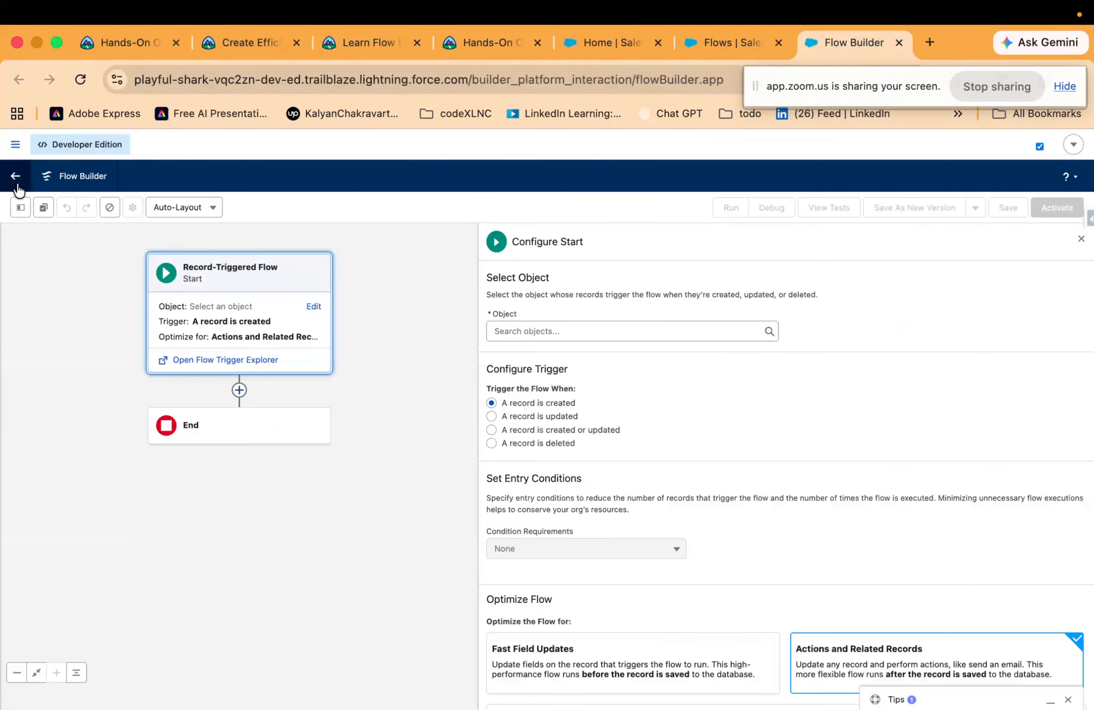
pyautogui.click(20, 207)
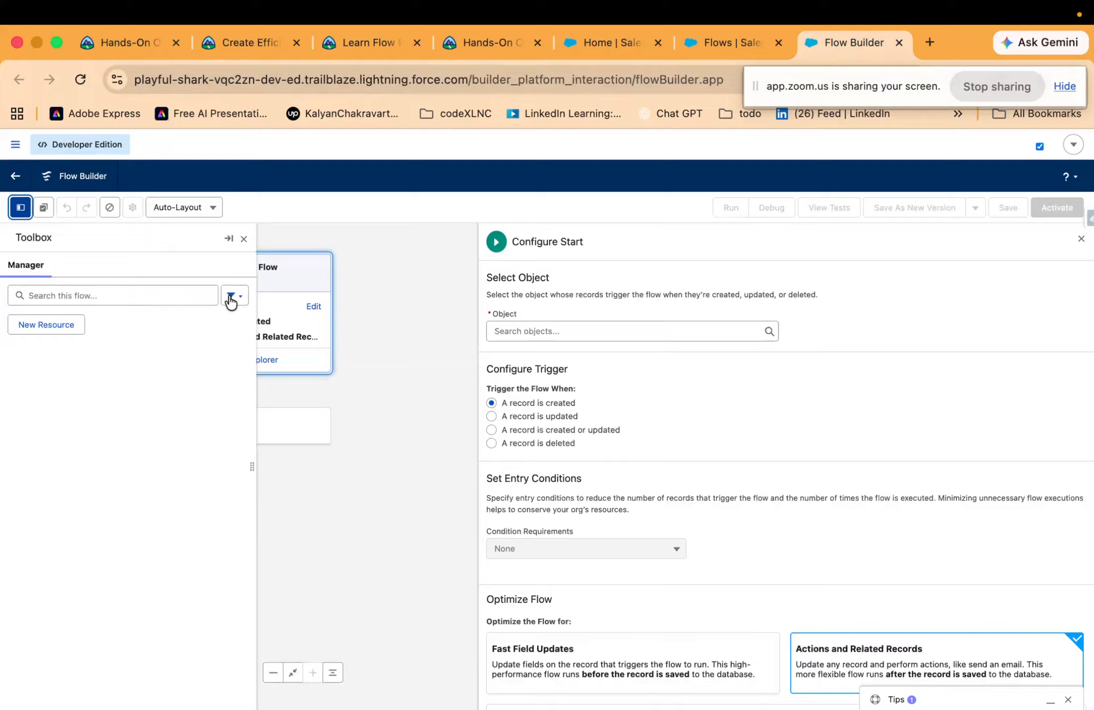
pyautogui.moveTo(11, 239); pyautogui.dragTo(72, 243)
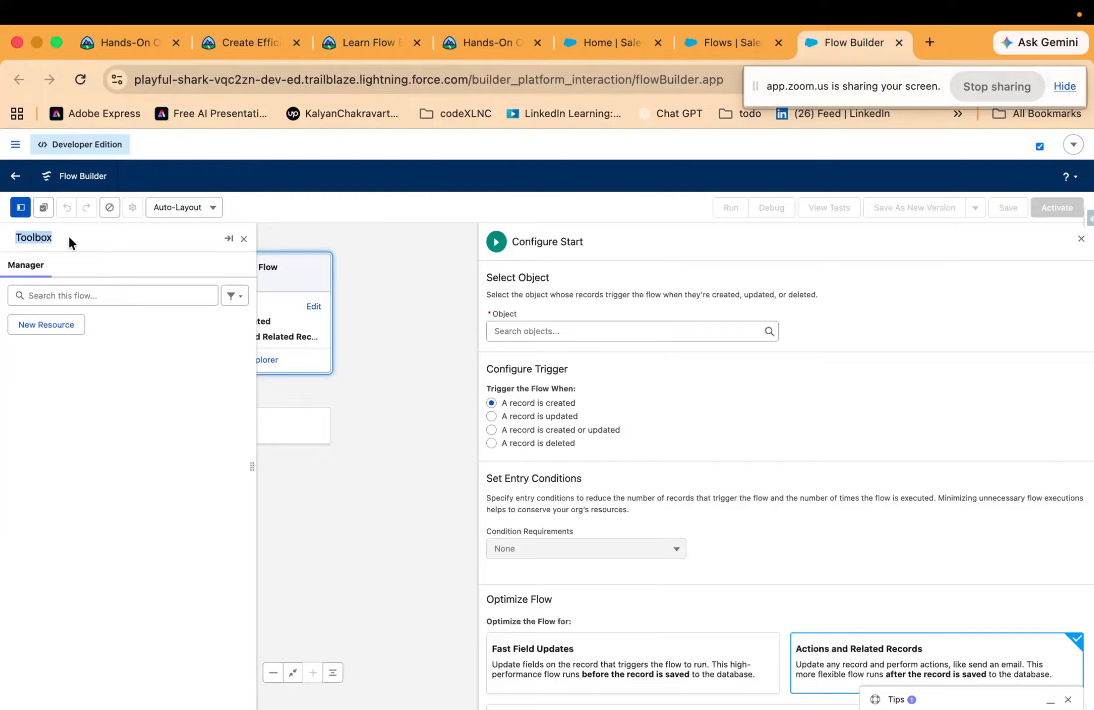
# View the resource types offered for a new resource without creating one, and turn element selection mode on and off
pyautogui.click(55, 327)
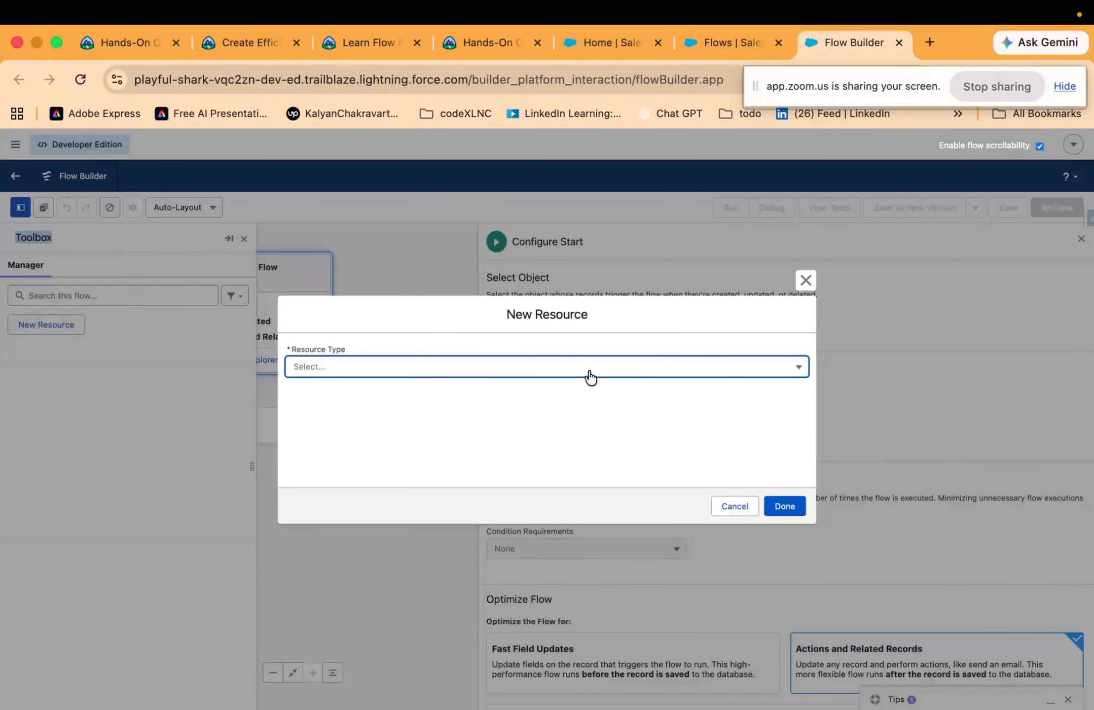
pyautogui.click(571, 368)
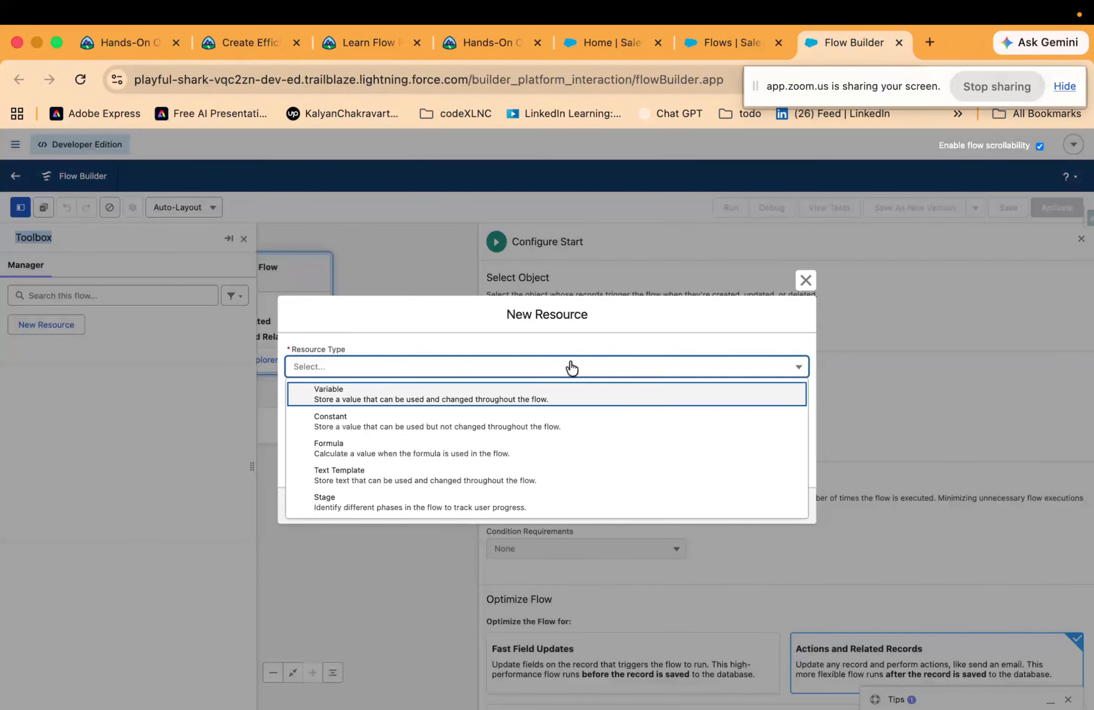
pyautogui.click(804, 283)
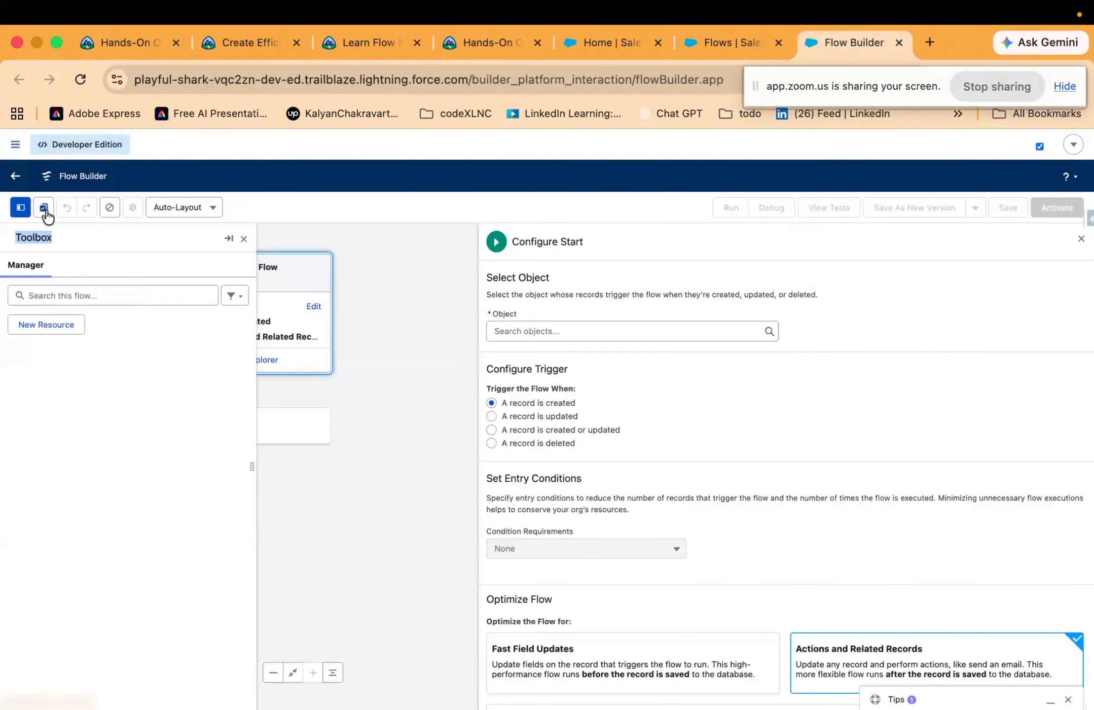
pyautogui.click(44, 209)
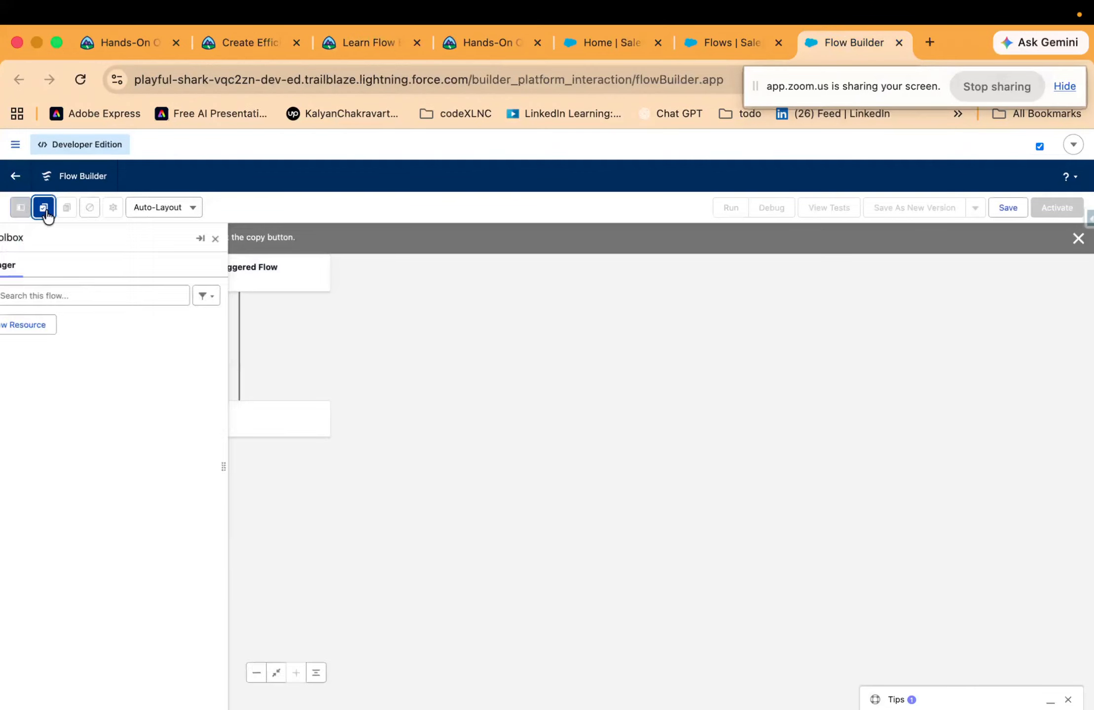
pyautogui.click(21, 209)
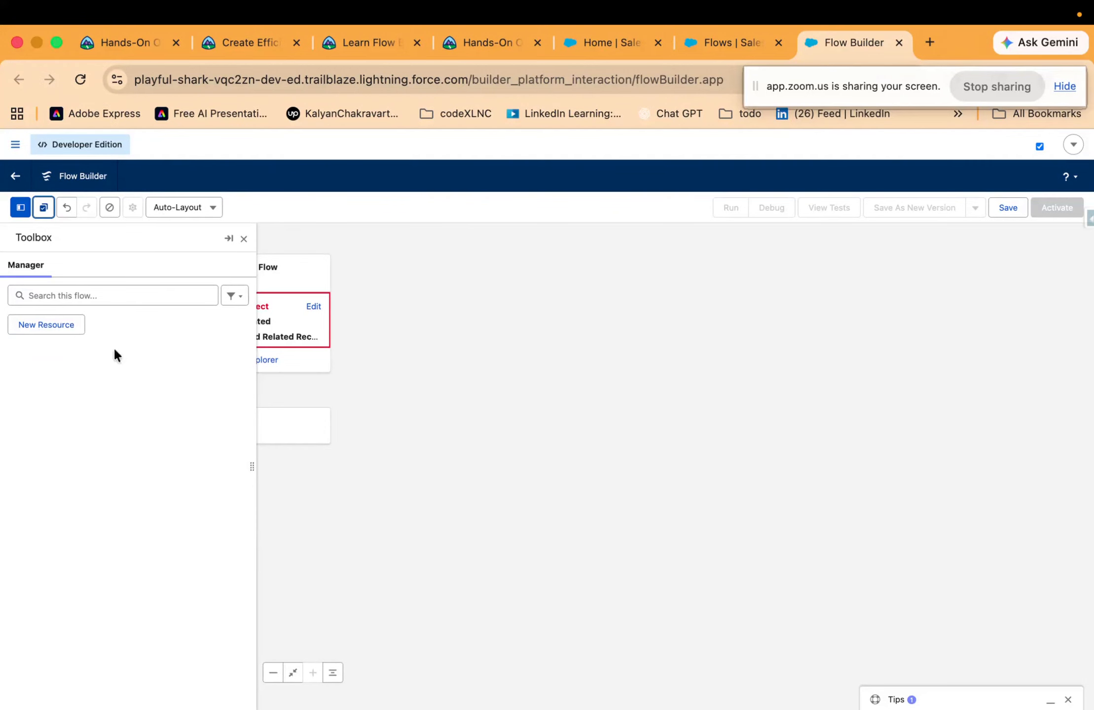
# Return to the Trailhead unit, highlight the Canvas (2) heading and examine the canvas area in the annotated Flow Builder image
pyautogui.click(361, 44)
pyautogui.scroll(2, 353, 542)
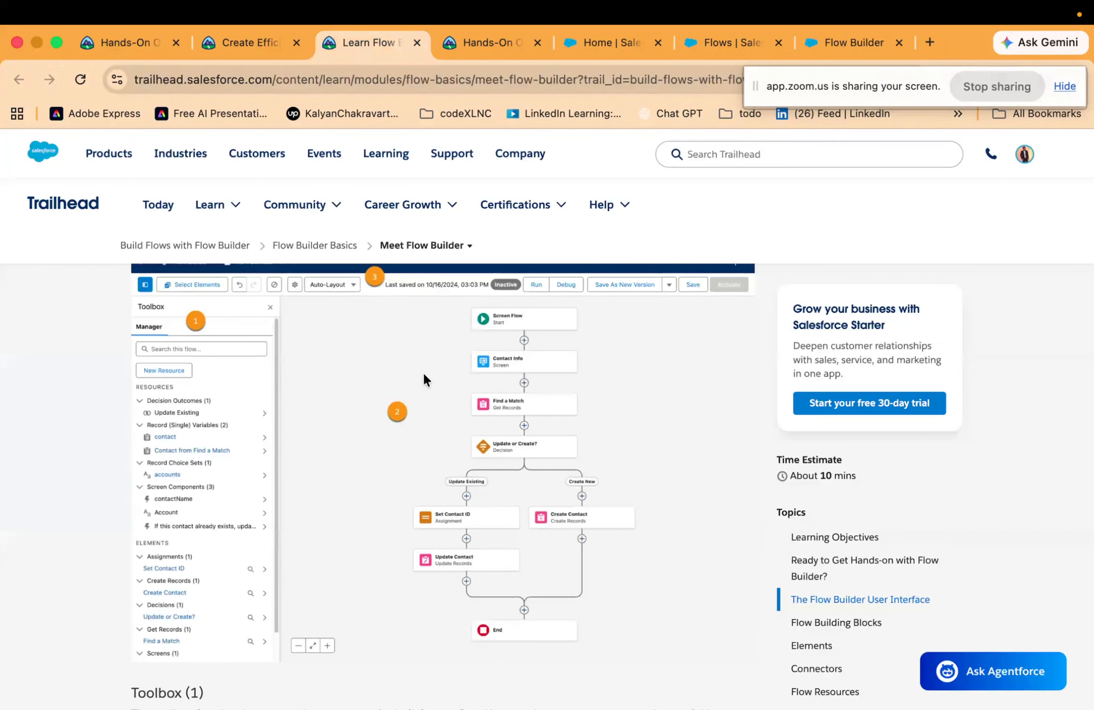
pyautogui.scroll(-7, 415, 568)
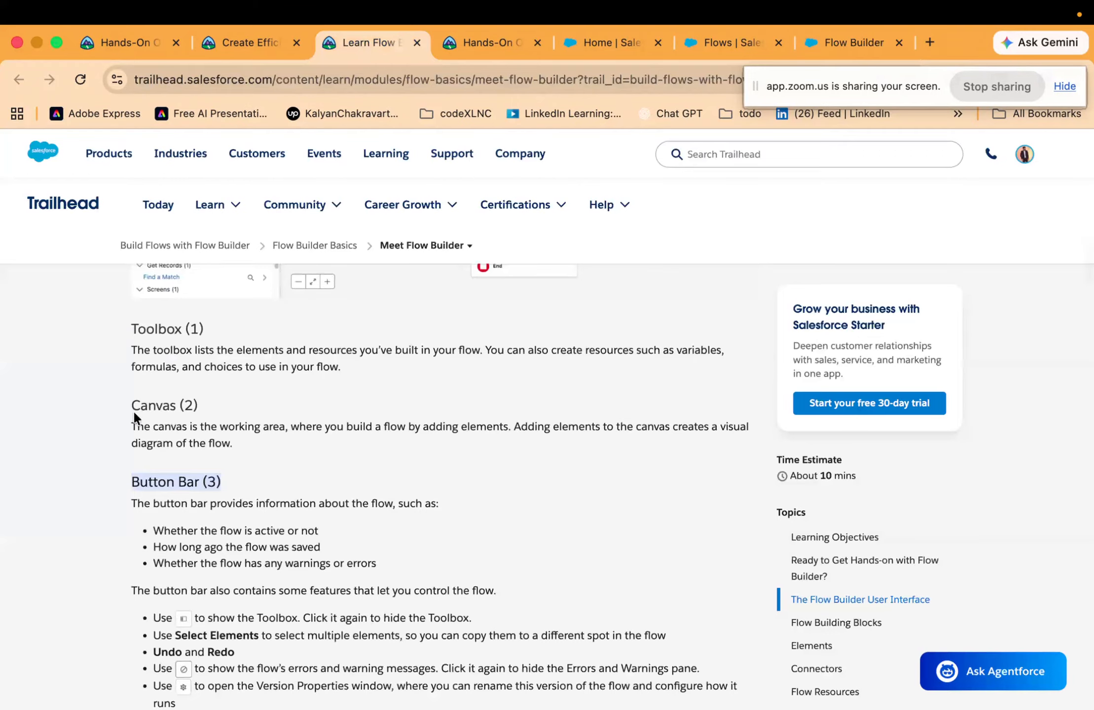
pyautogui.moveTo(133, 411); pyautogui.dragTo(228, 408)
pyautogui.scroll(6, 227, 405)
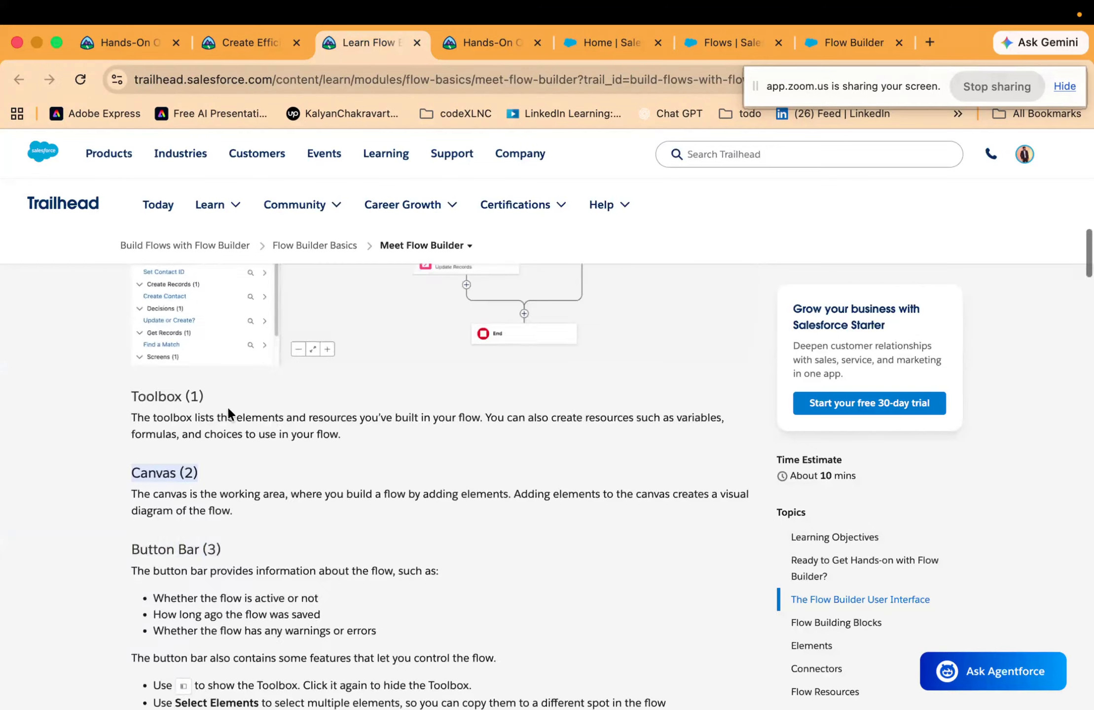
pyautogui.scroll(1, 541, 355)
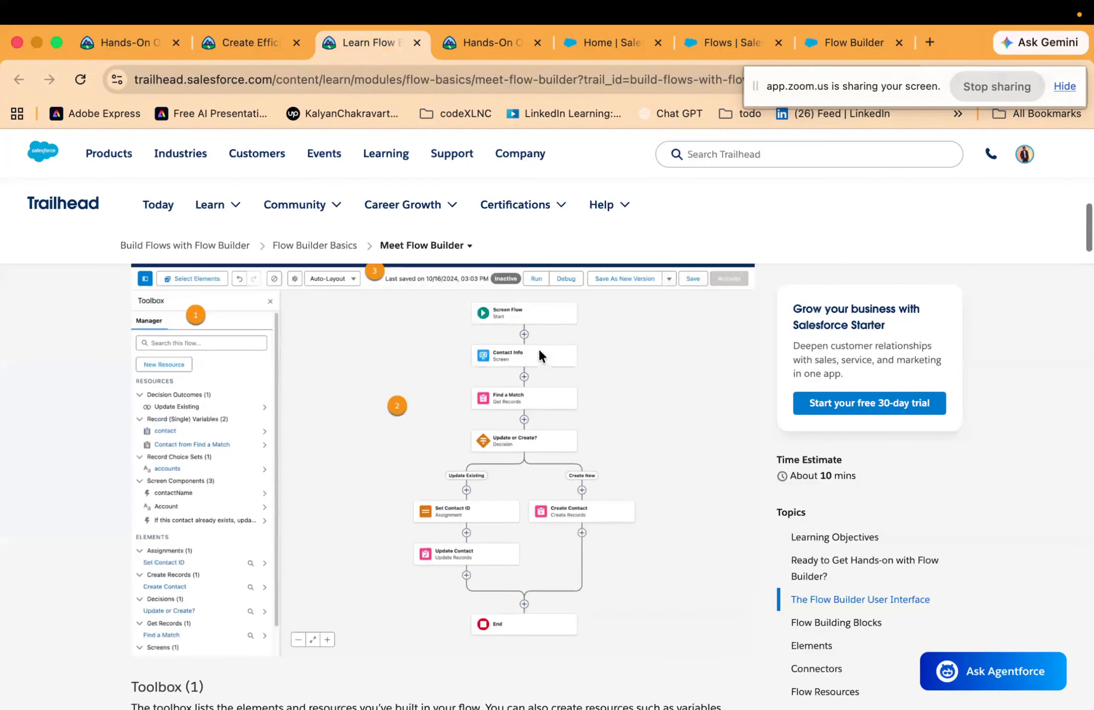
# Switch to Flow Builder and examine the elements that can be added between Start and End on the canvas
pyautogui.click(834, 44)
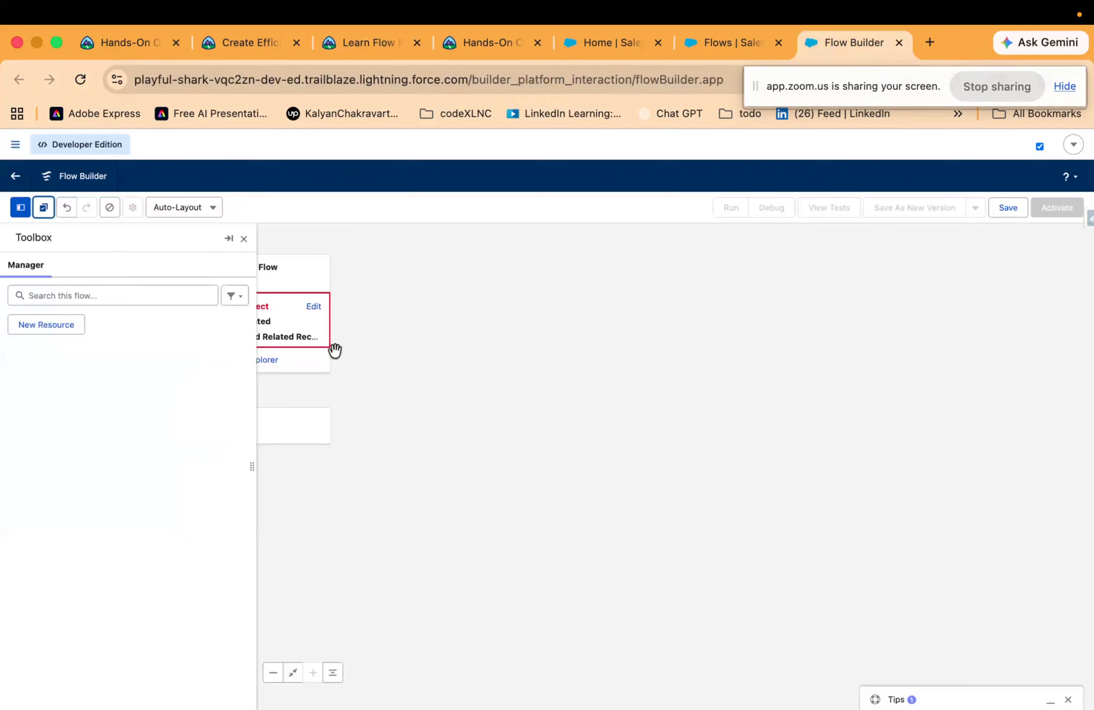
pyautogui.moveTo(513, 359); pyautogui.dragTo(777, 359)
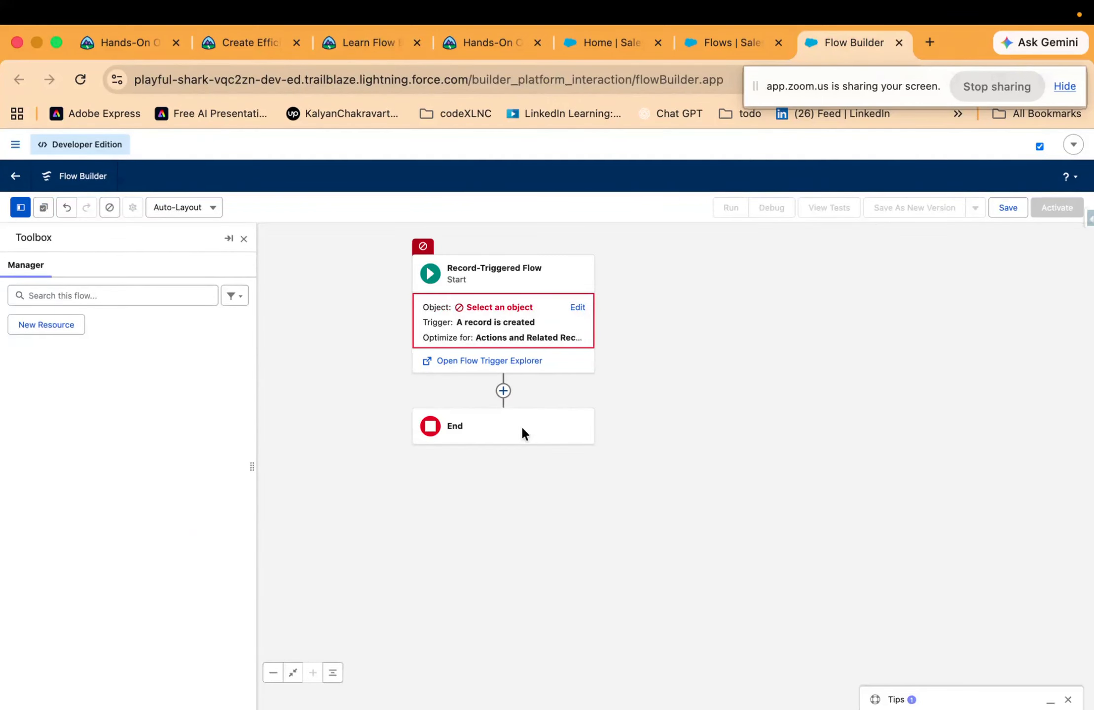
pyautogui.click(502, 392)
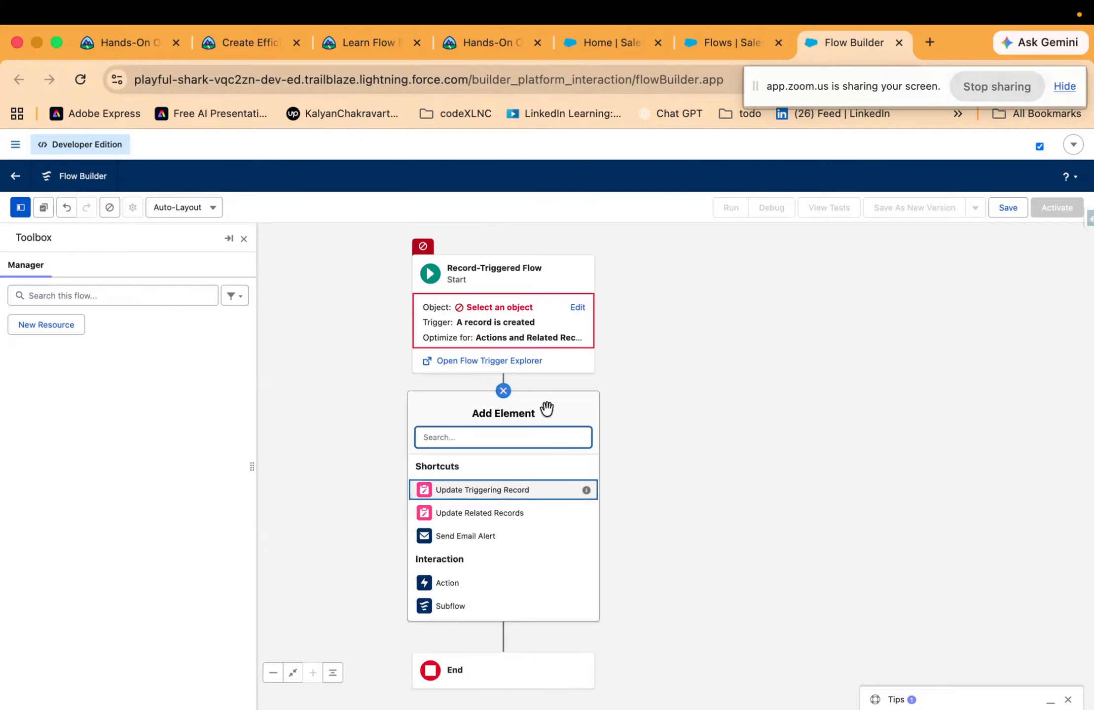
pyautogui.click(533, 558)
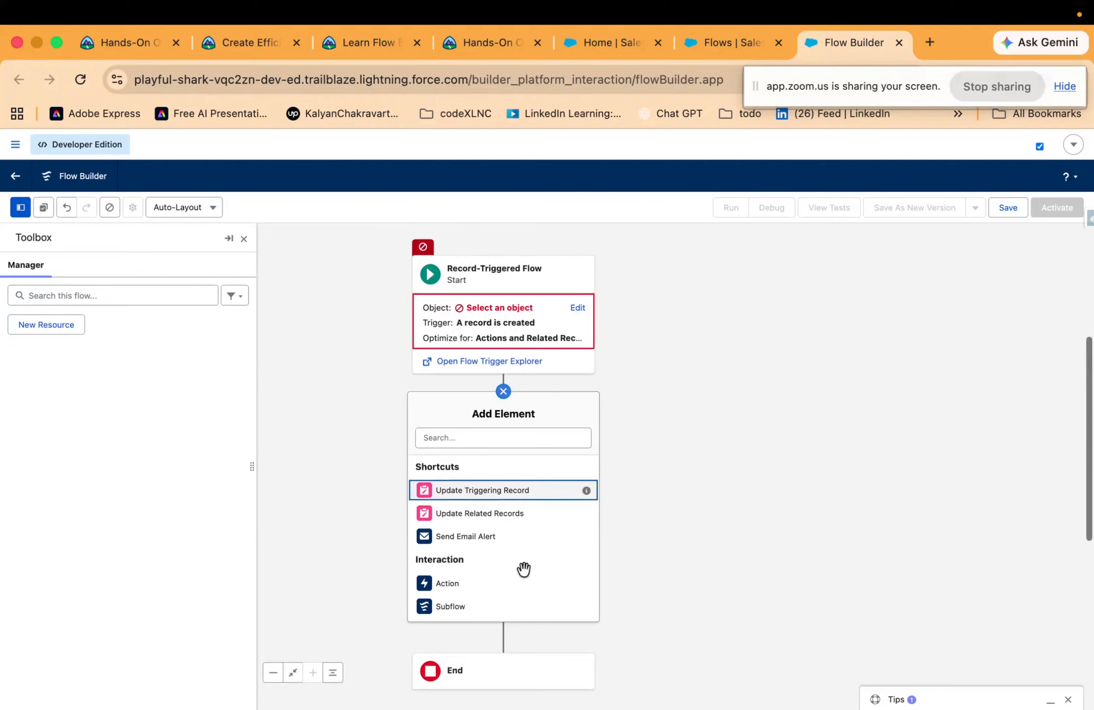
pyautogui.scroll(-5, 484, 569)
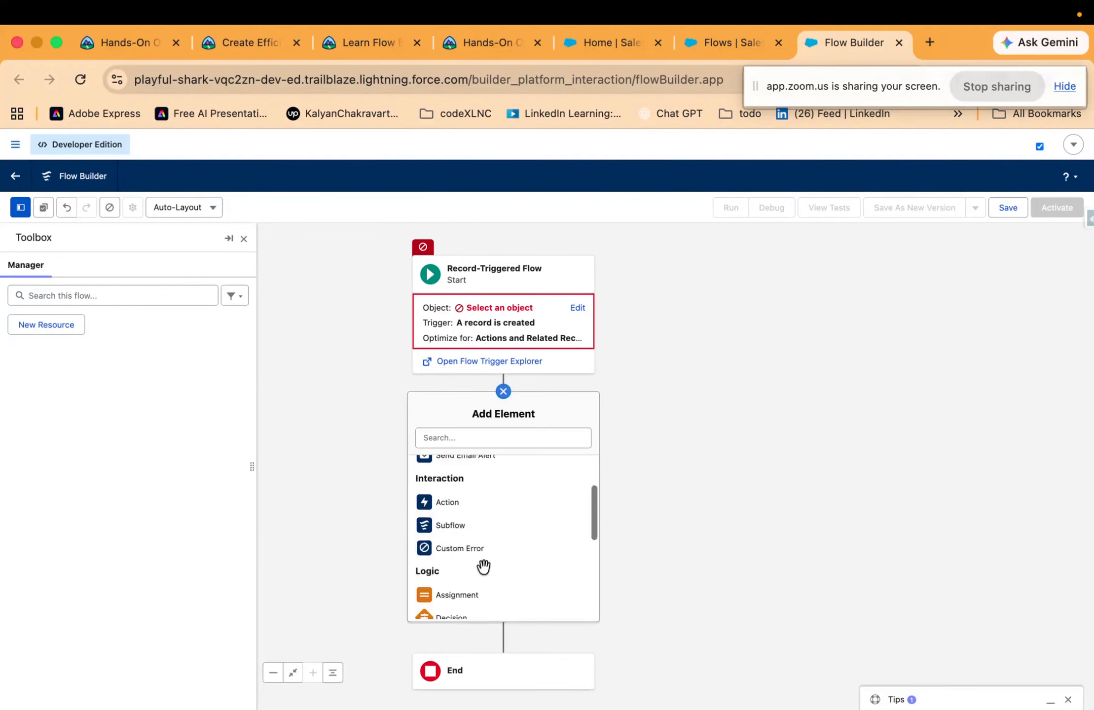
pyautogui.scroll(-2, 485, 573)
pyautogui.moveTo(365, 418); pyautogui.dragTo(567, 418)
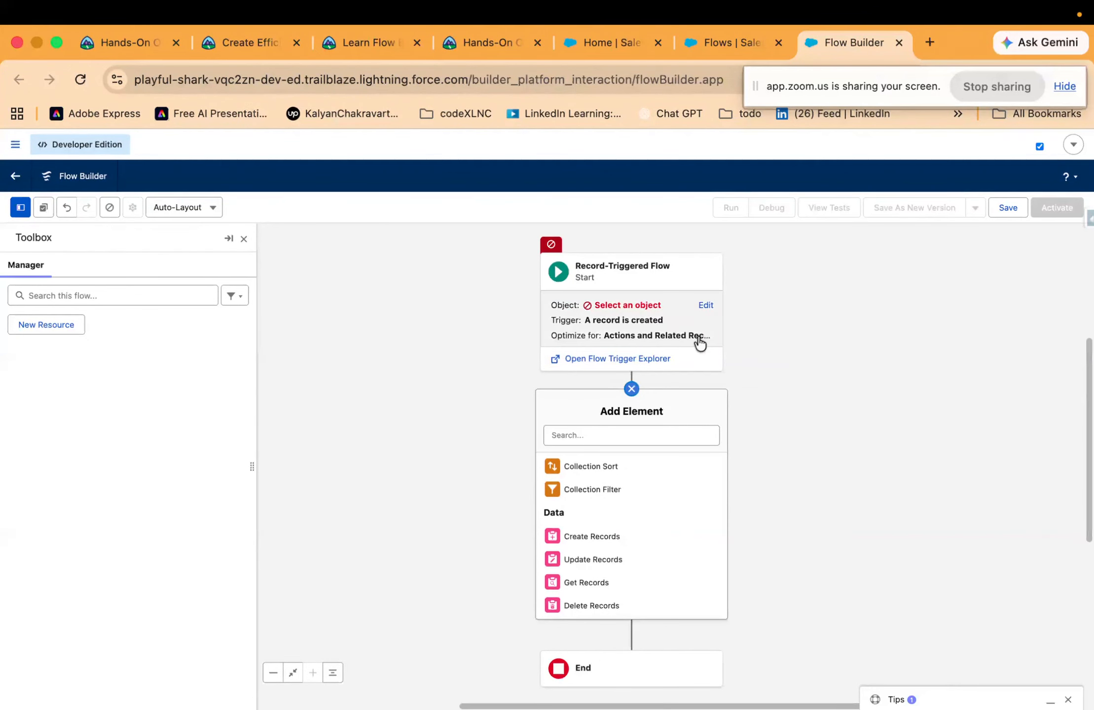
pyautogui.scroll(-3, 684, 353)
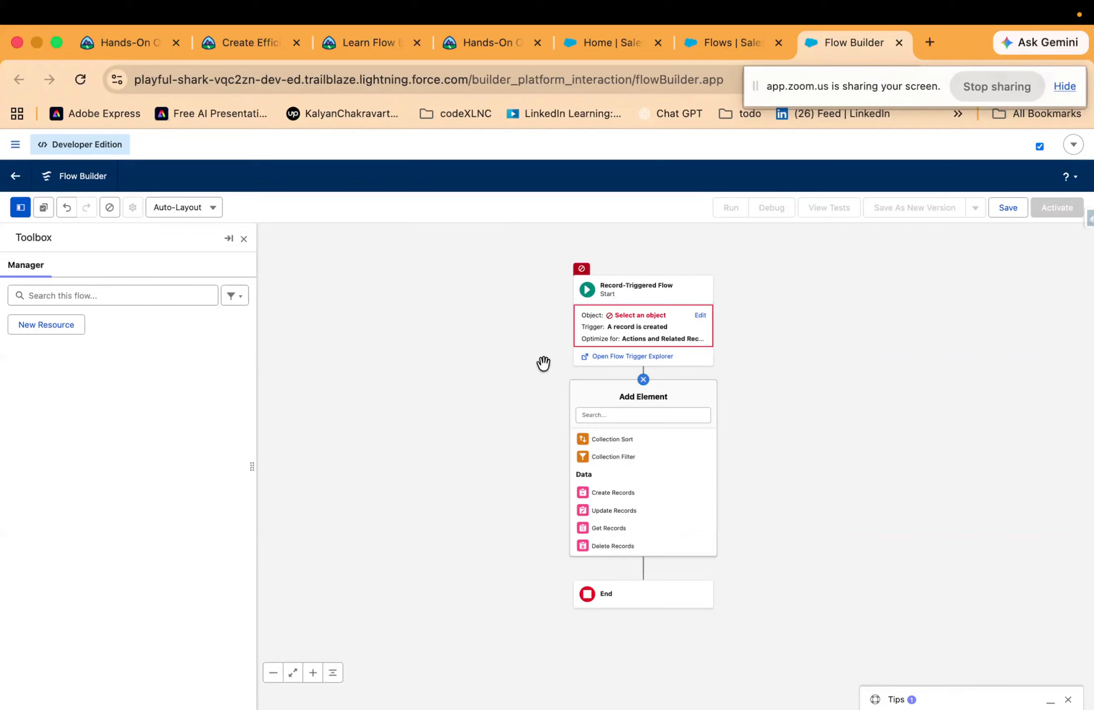
# Return to the Trailhead unit, highlight the Button Bar (3) heading and examine the button bar in the annotated image
pyautogui.click(362, 43)
pyautogui.scroll(-8, 311, 471)
pyautogui.moveTo(128, 453); pyautogui.dragTo(267, 453)
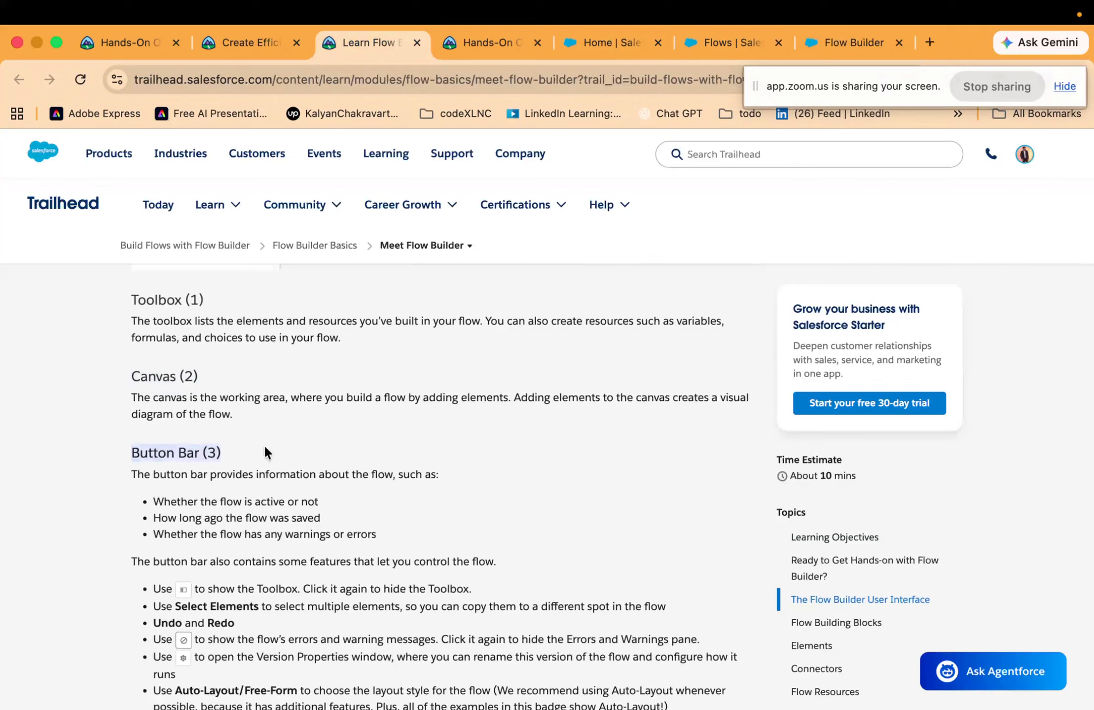
pyautogui.scroll(10, 263, 443)
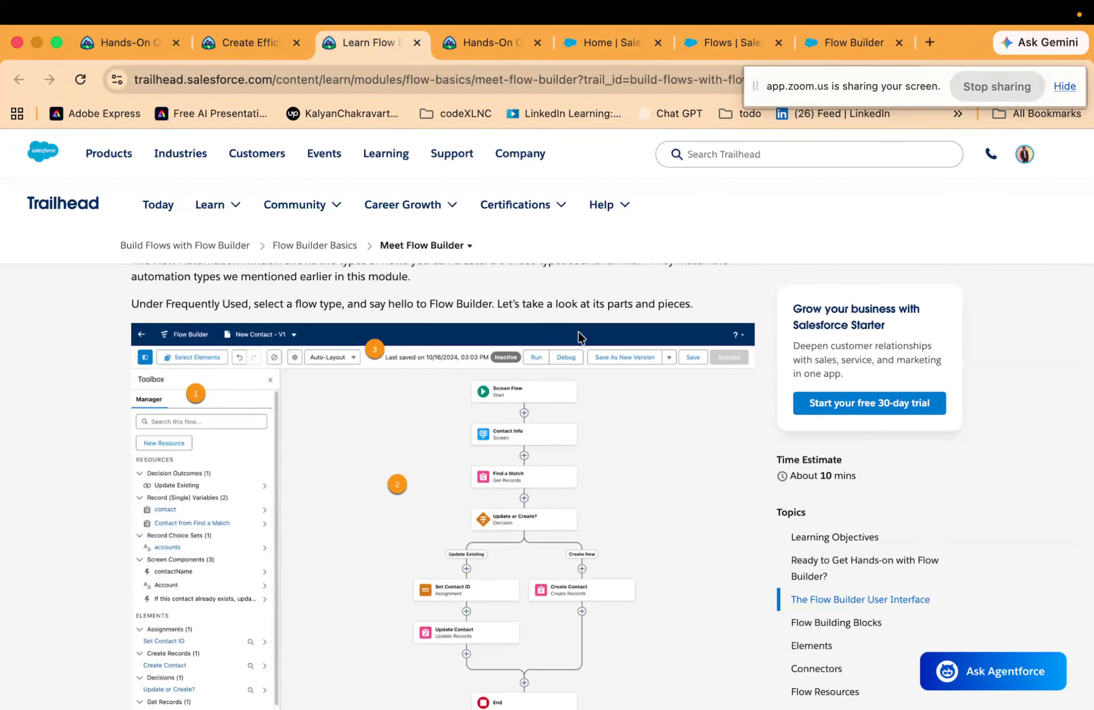
# Switch to Flow Builder and view the layout options in the button bar, leaving Auto-Layout selected
pyautogui.click(844, 44)
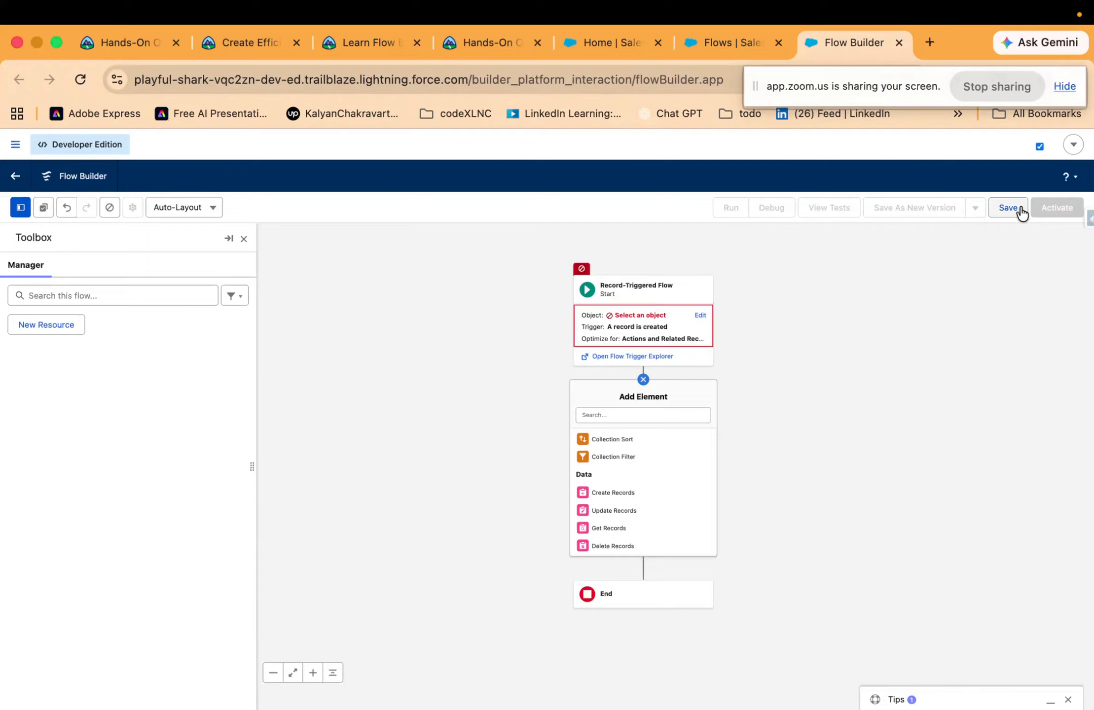
pyautogui.click(191, 212)
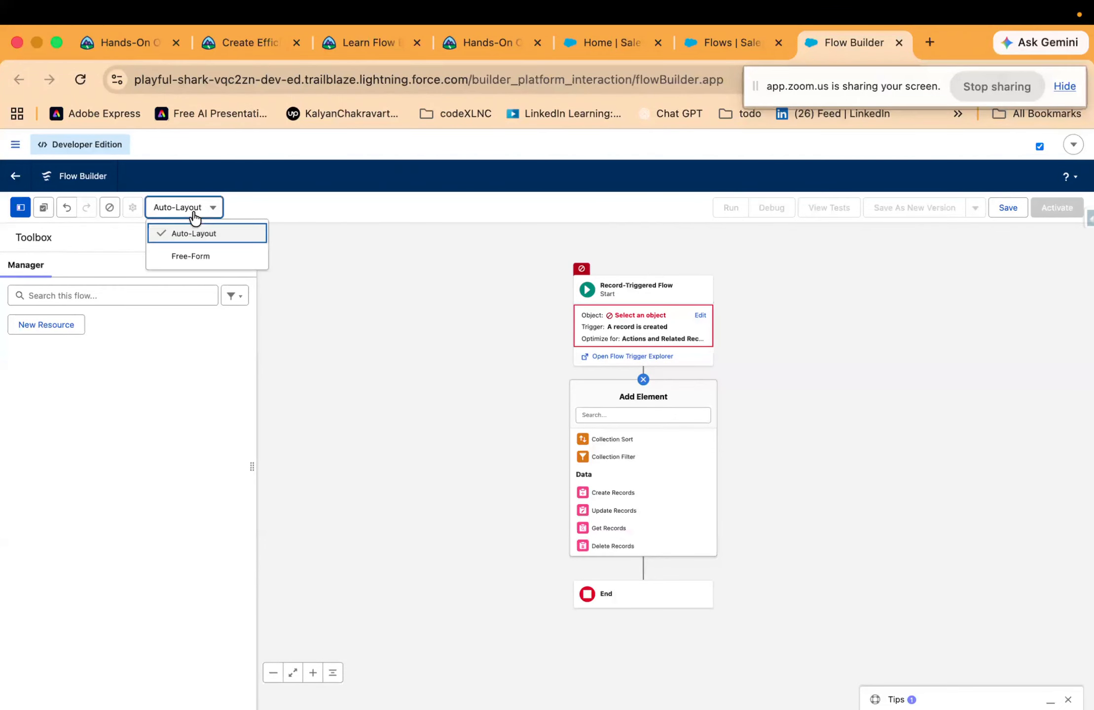
pyautogui.click(485, 209)
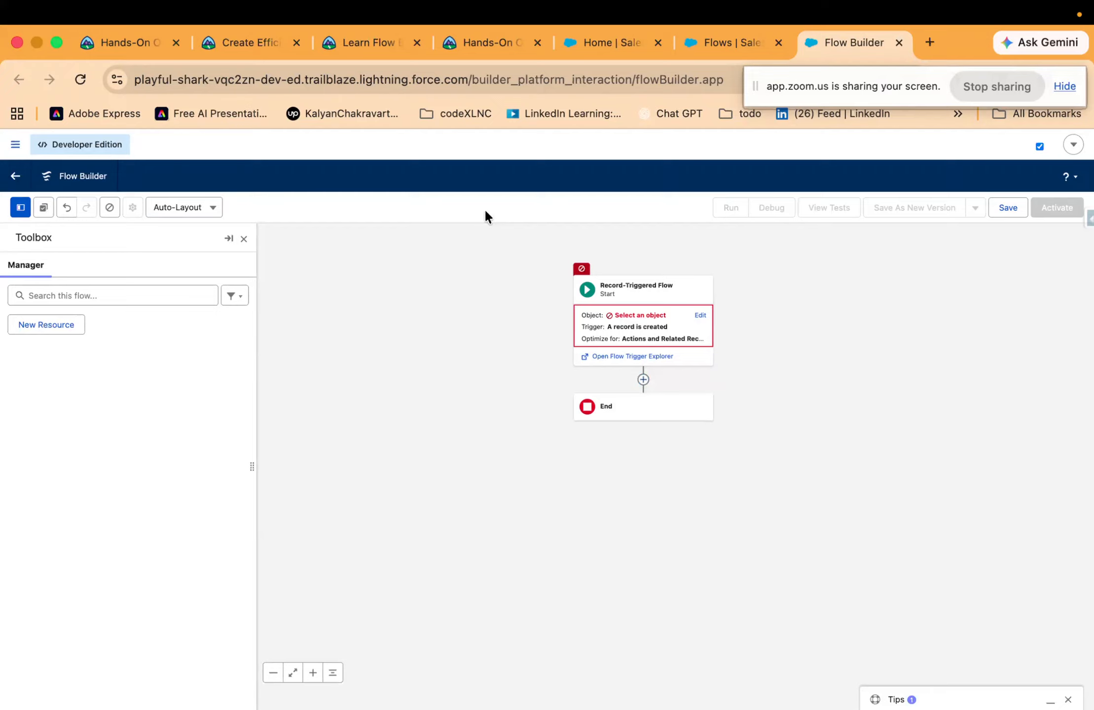
# Open the Record-Triggered Flow's Start configuration and examine its object, trigger, entry condition and optimization settings
pyautogui.scroll(2, 516, 439)
pyautogui.moveTo(516, 439); pyautogui.dragTo(456, 488)
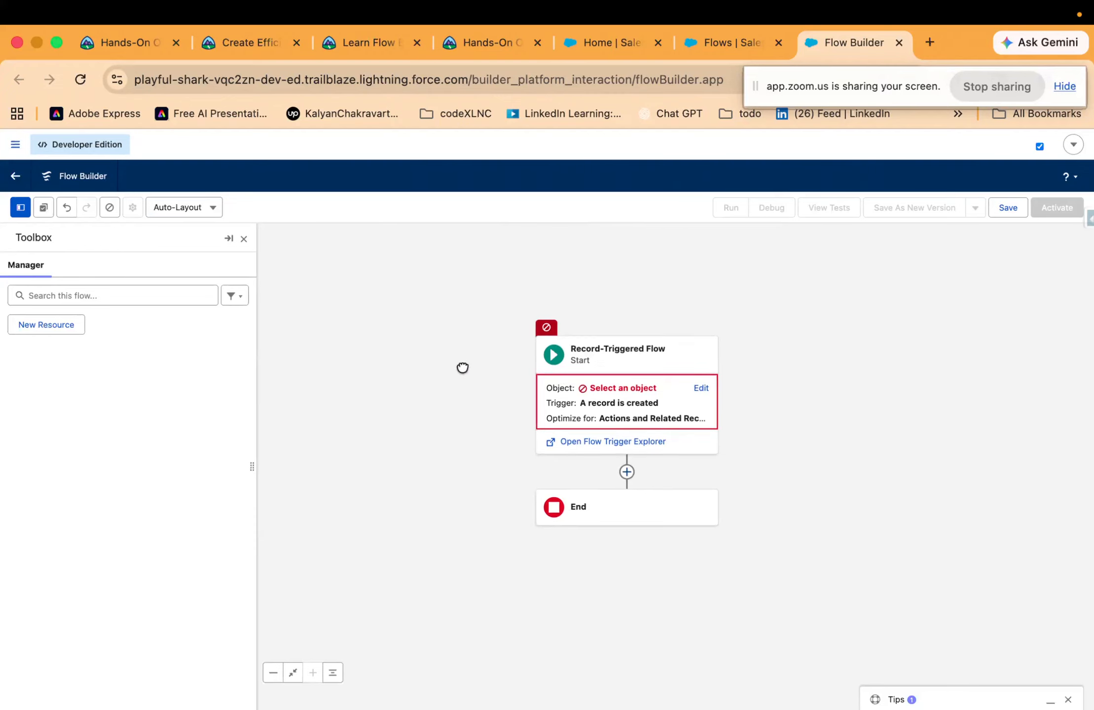
pyautogui.scroll(-2, 464, 368)
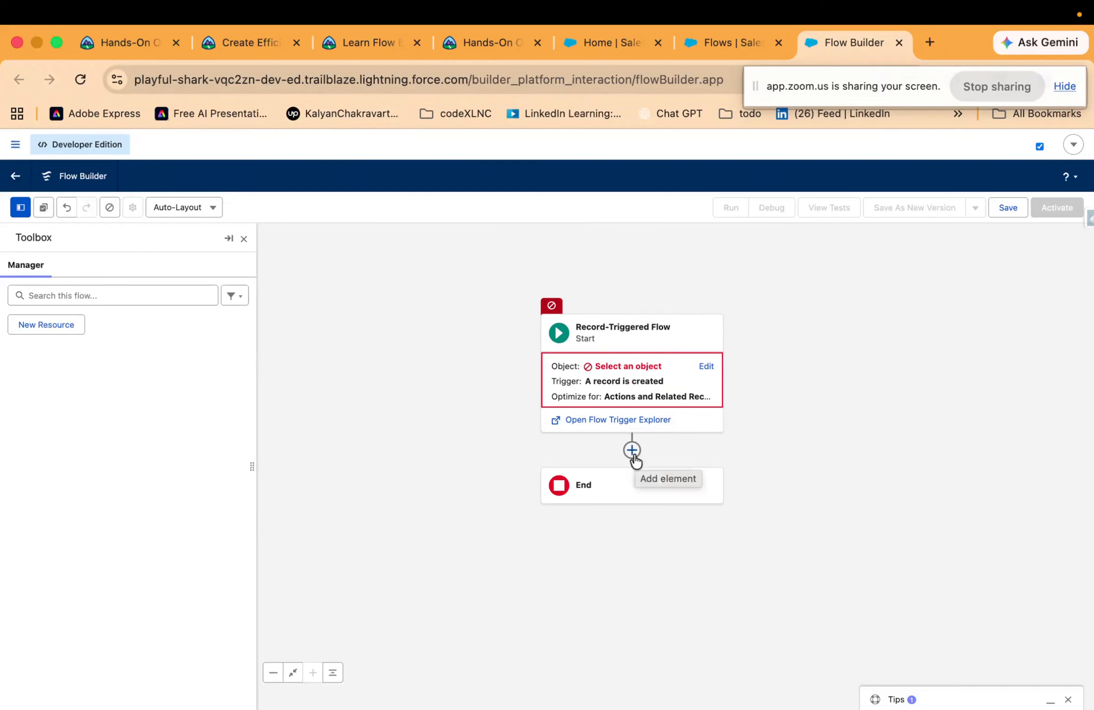
pyautogui.click(610, 382)
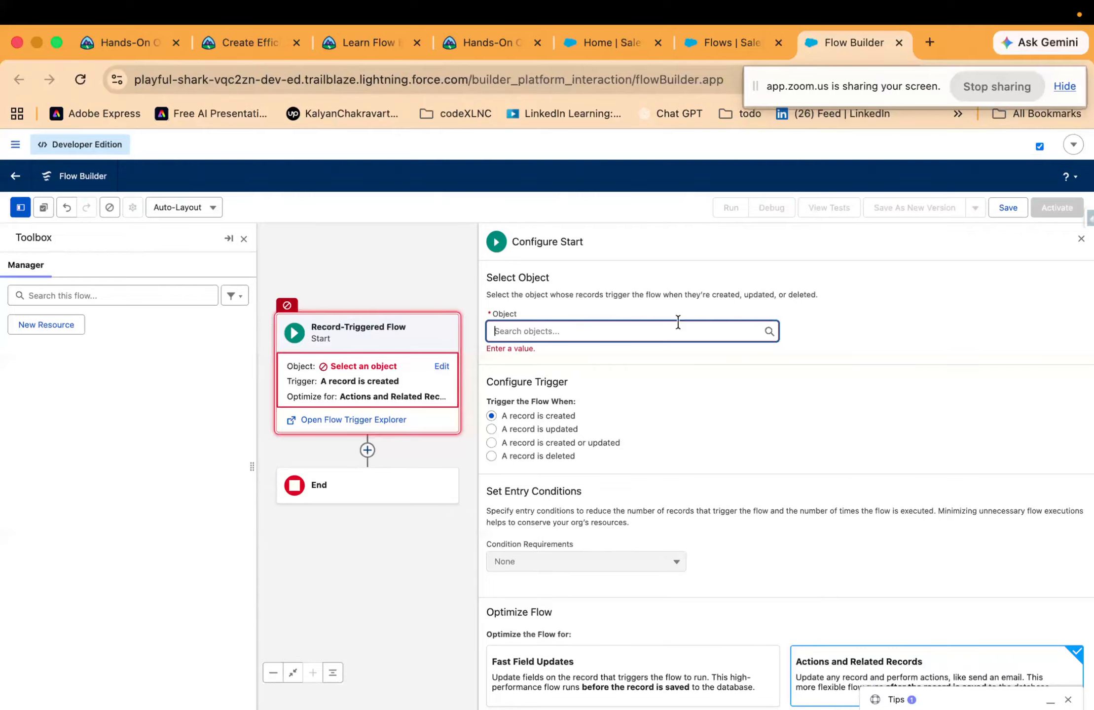
pyautogui.scroll(-2, 642, 581)
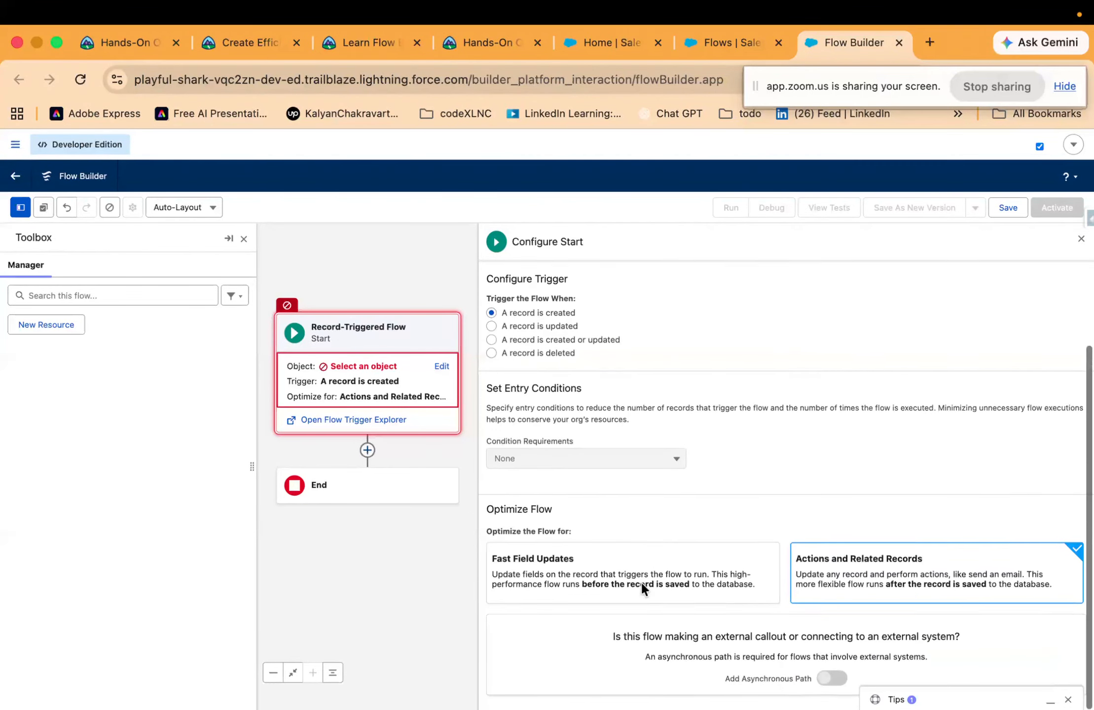
pyautogui.scroll(2, 609, 442)
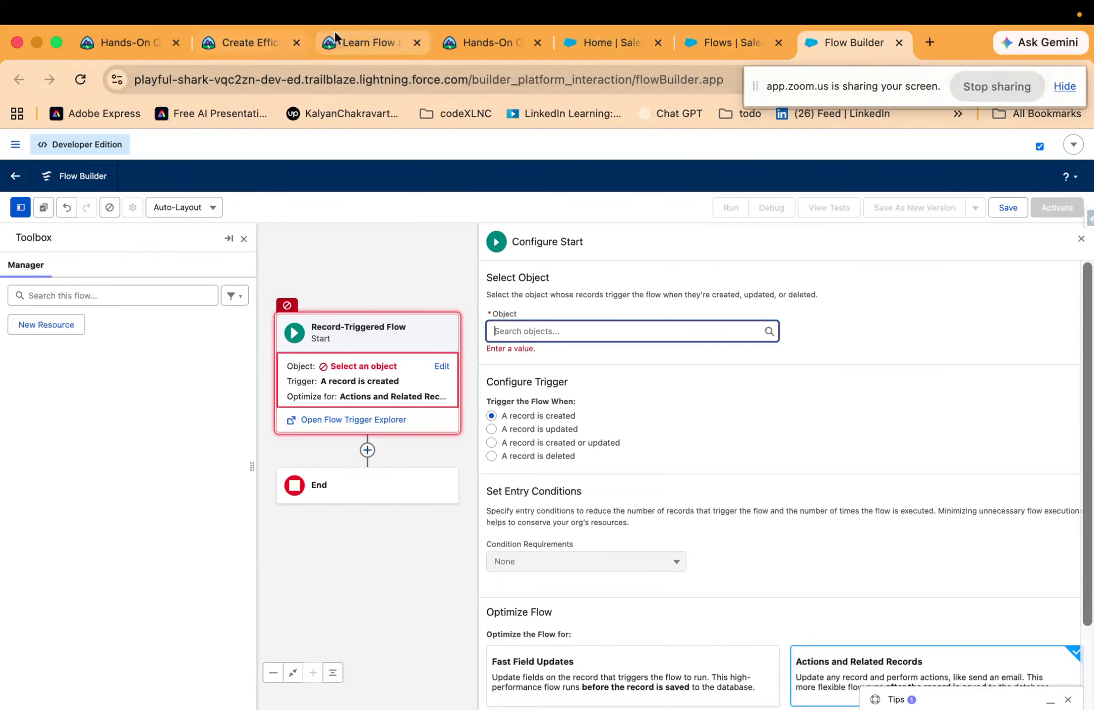
# Return to the Trailhead unit, review the annotated Flow Builder image and read the Canvas and Button Bar descriptions
pyautogui.click(348, 42)
pyautogui.scroll(-1, 261, 475)
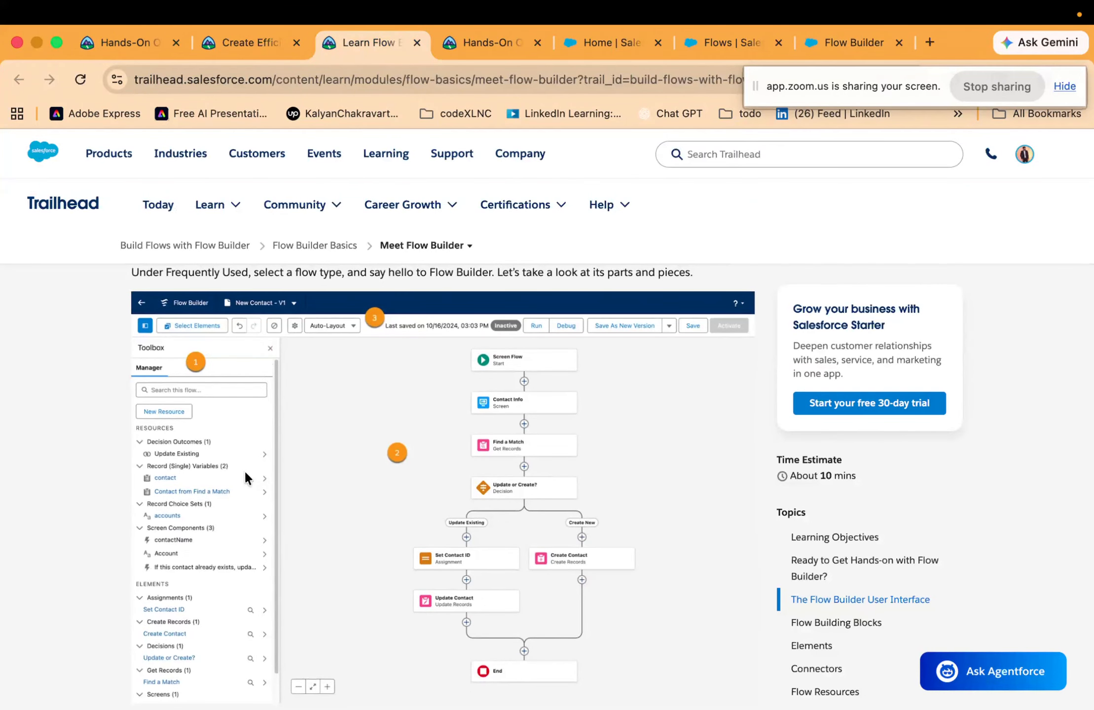
pyautogui.scroll(-3, 292, 437)
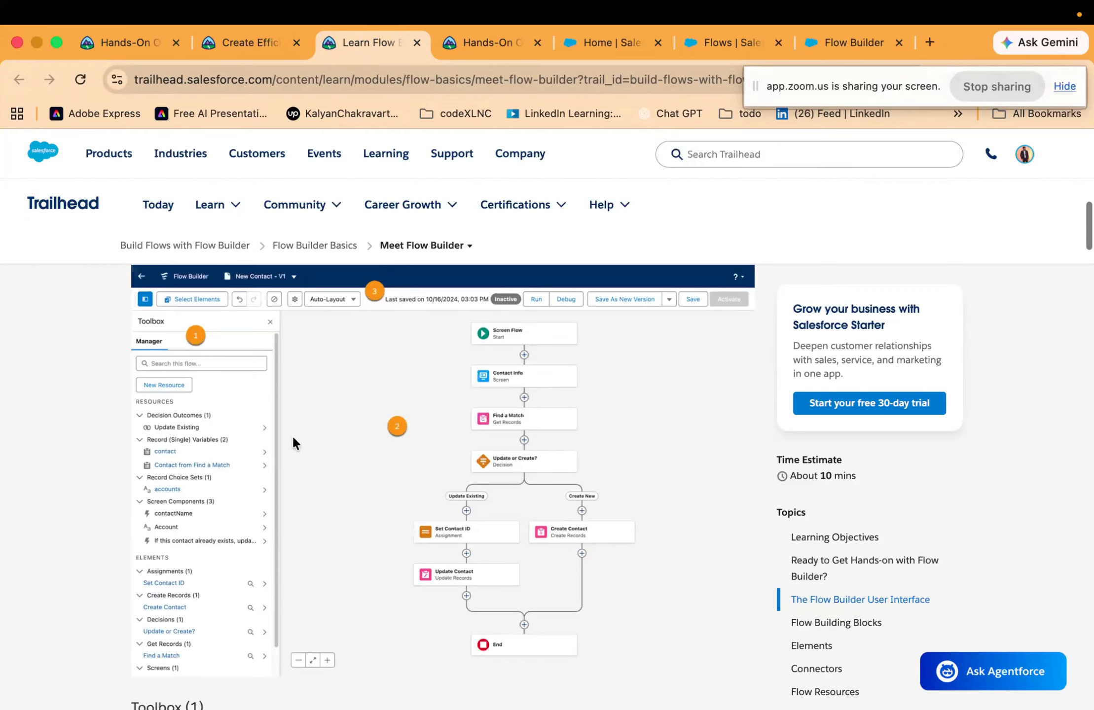
pyautogui.scroll(2, 421, 427)
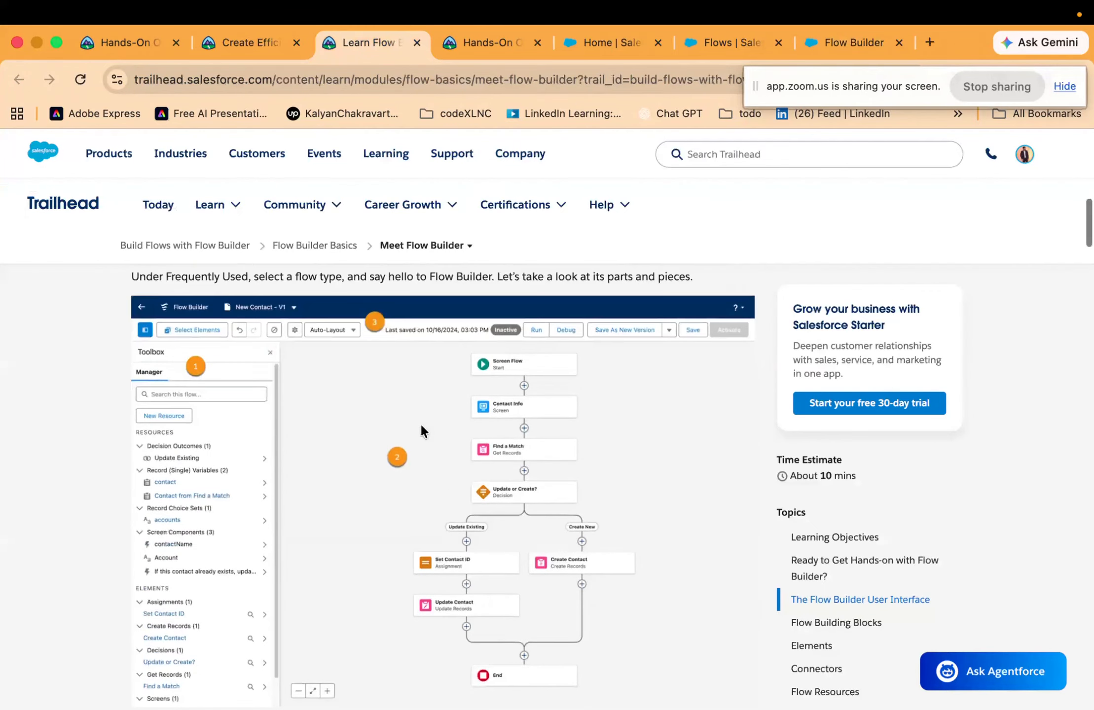
pyautogui.scroll(-6, 365, 349)
pyautogui.scroll(-3, 364, 351)
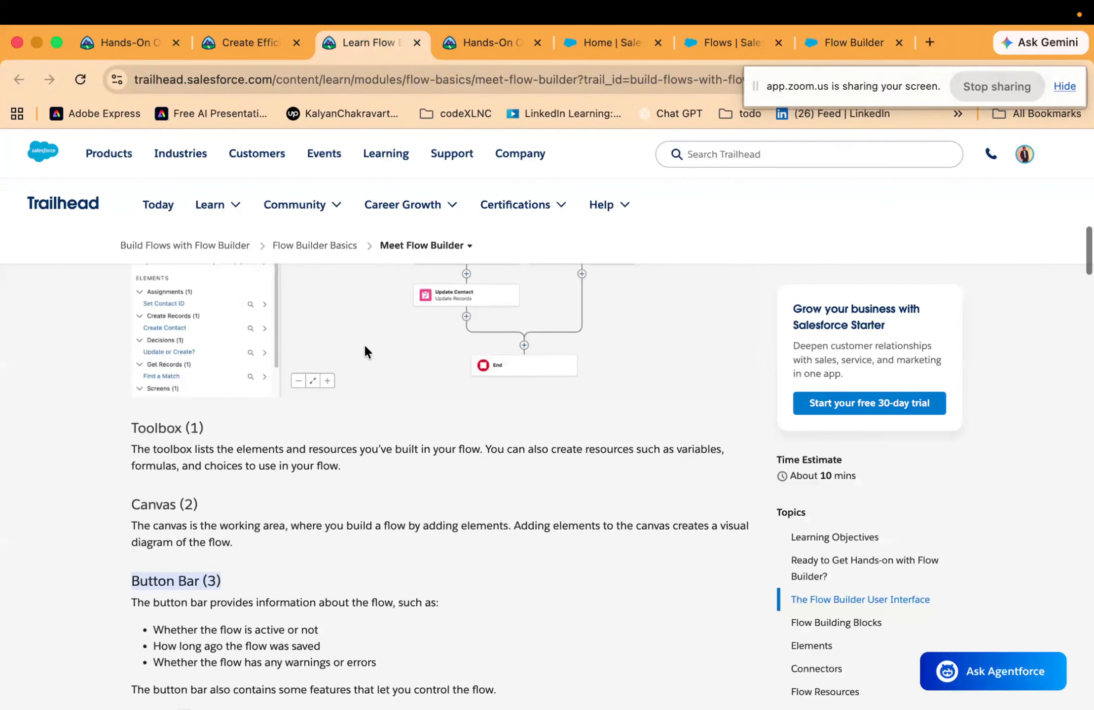
pyautogui.scroll(-3, 365, 352)
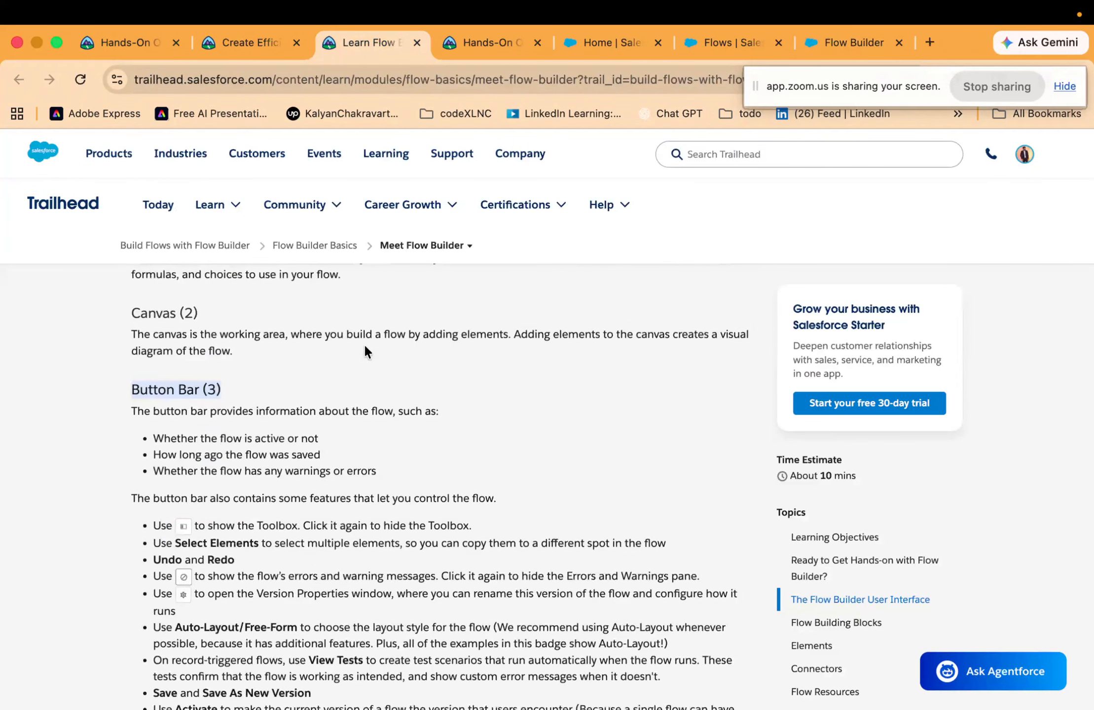
# Read the Button Bar (3) section in the Trailhead unit, through its feature list and the Run and Debug descriptions
pyautogui.scroll(-3, 365, 351)
pyautogui.scroll(-3, 177, 466)
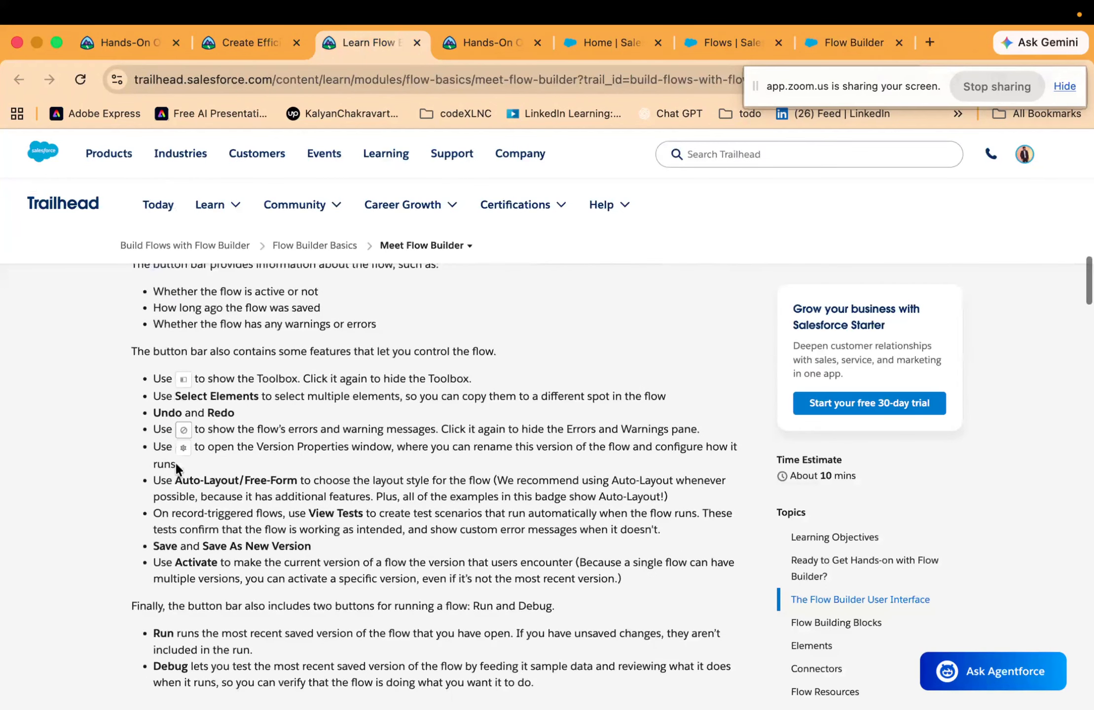
pyautogui.scroll(2, 175, 463)
pyautogui.scroll(1, 181, 366)
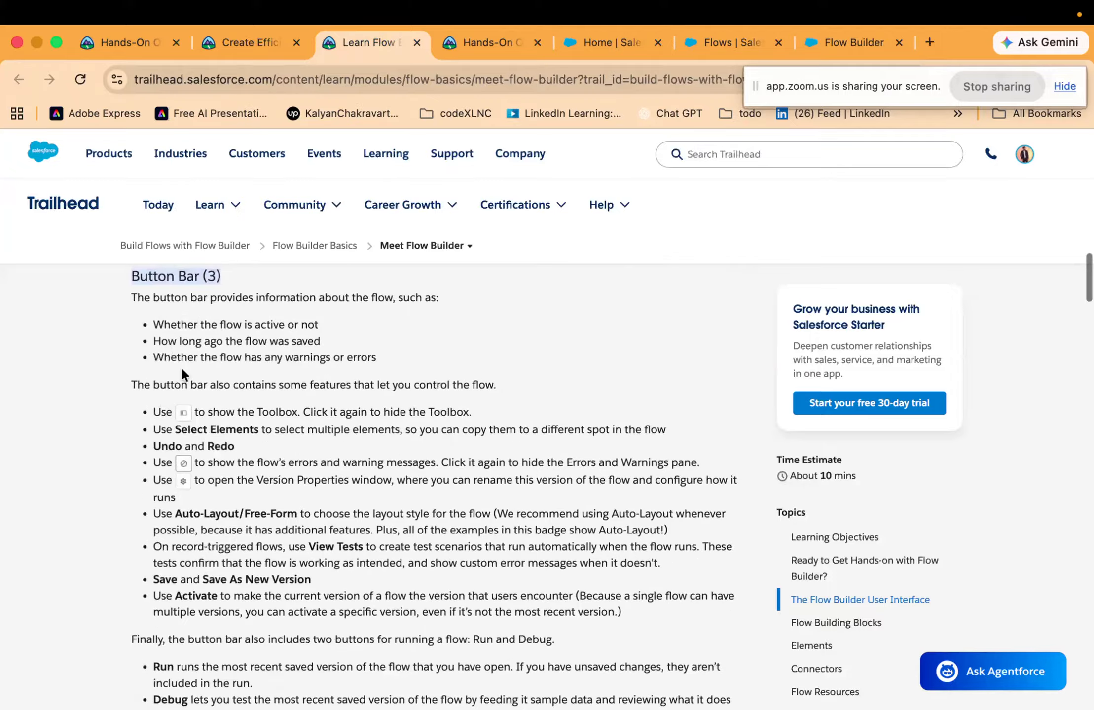
pyautogui.scroll(4, 192, 365)
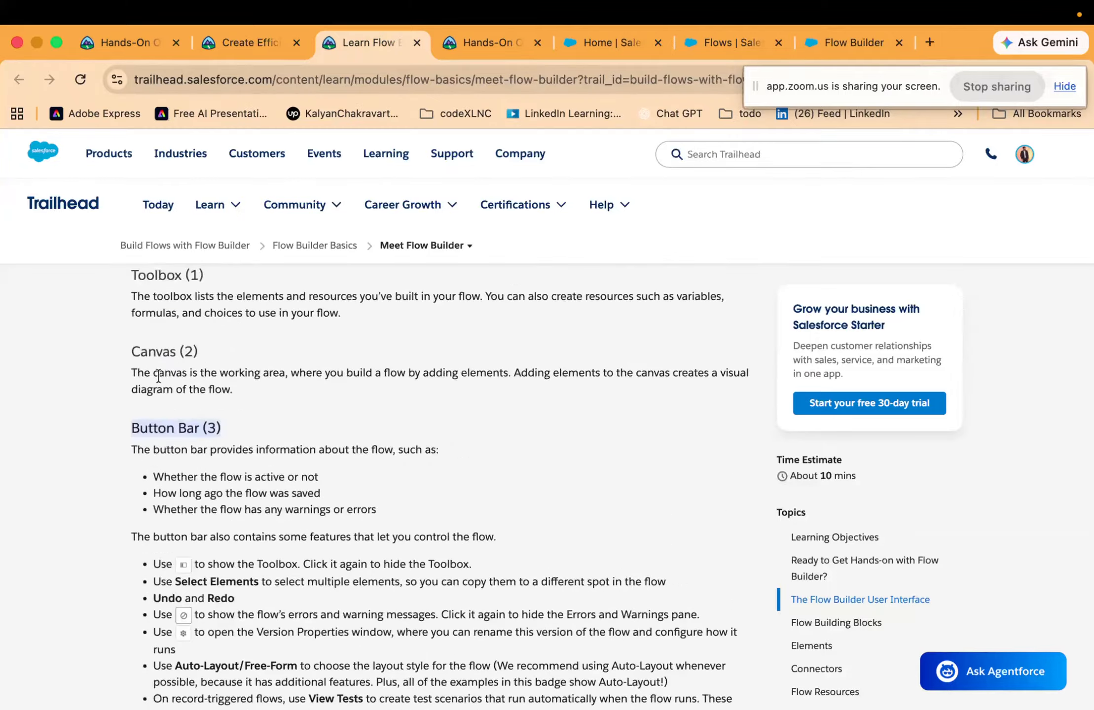
pyautogui.scroll(-7, 158, 376)
pyautogui.scroll(-7, 158, 375)
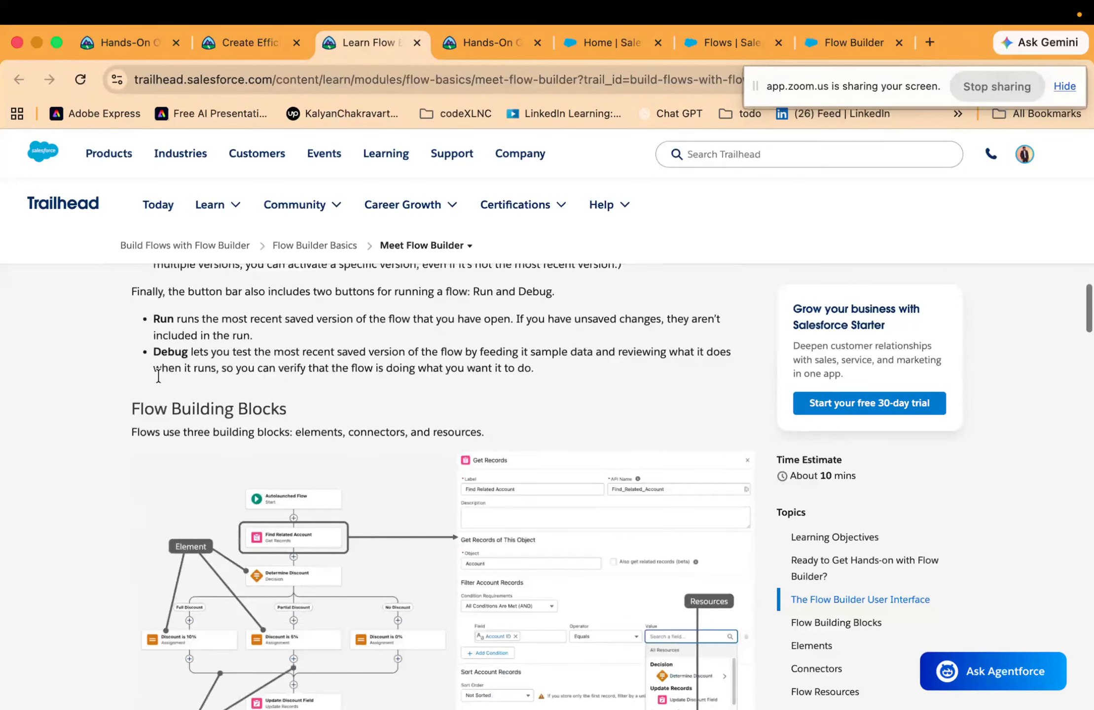
# Highlight the Flow Building Blocks heading in the Trailhead unit
pyautogui.scroll(2, 158, 376)
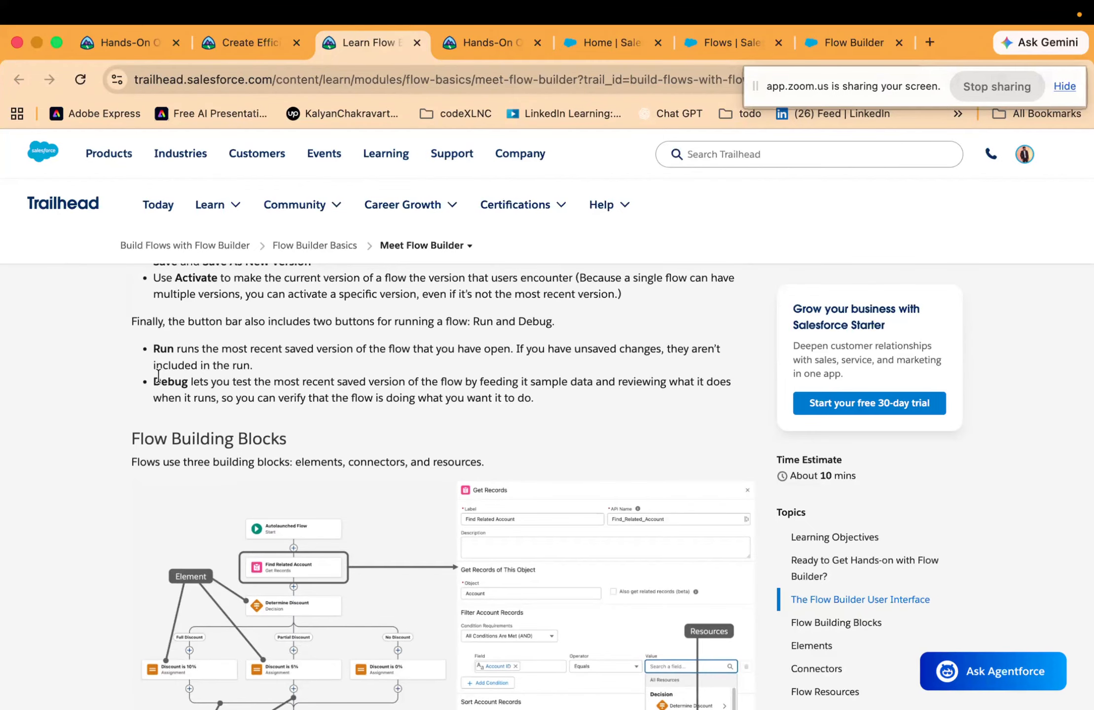
pyautogui.scroll(3, 152, 450)
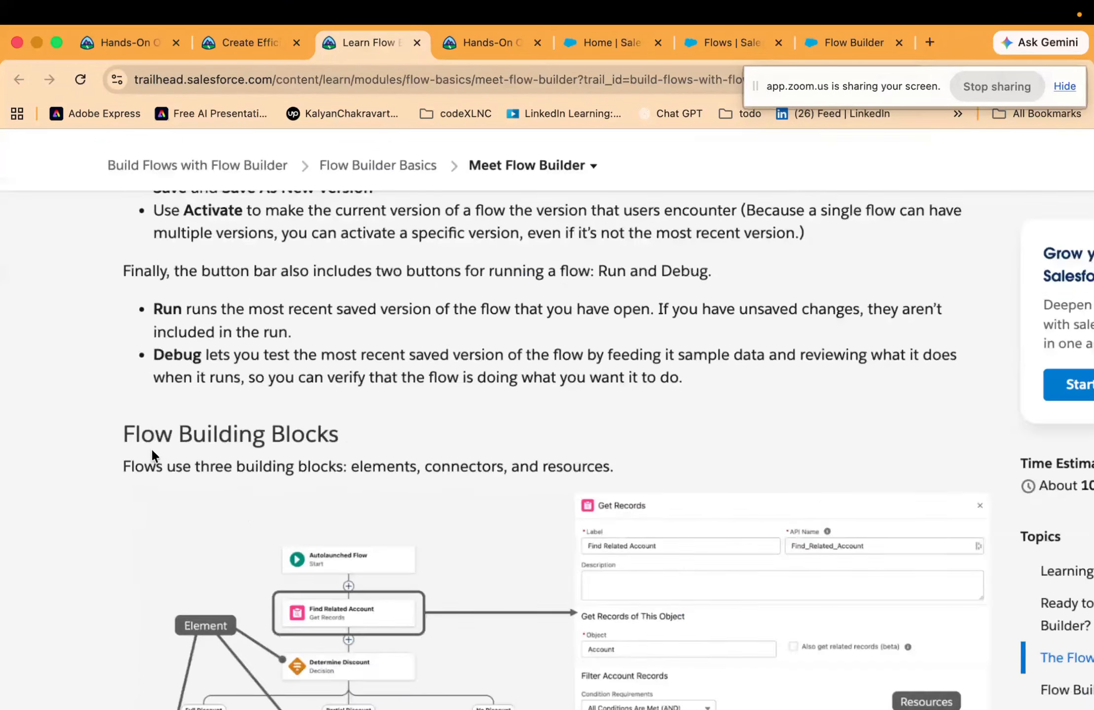
pyautogui.scroll(3, 151, 447)
pyautogui.moveTo(114, 429); pyautogui.dragTo(421, 421)
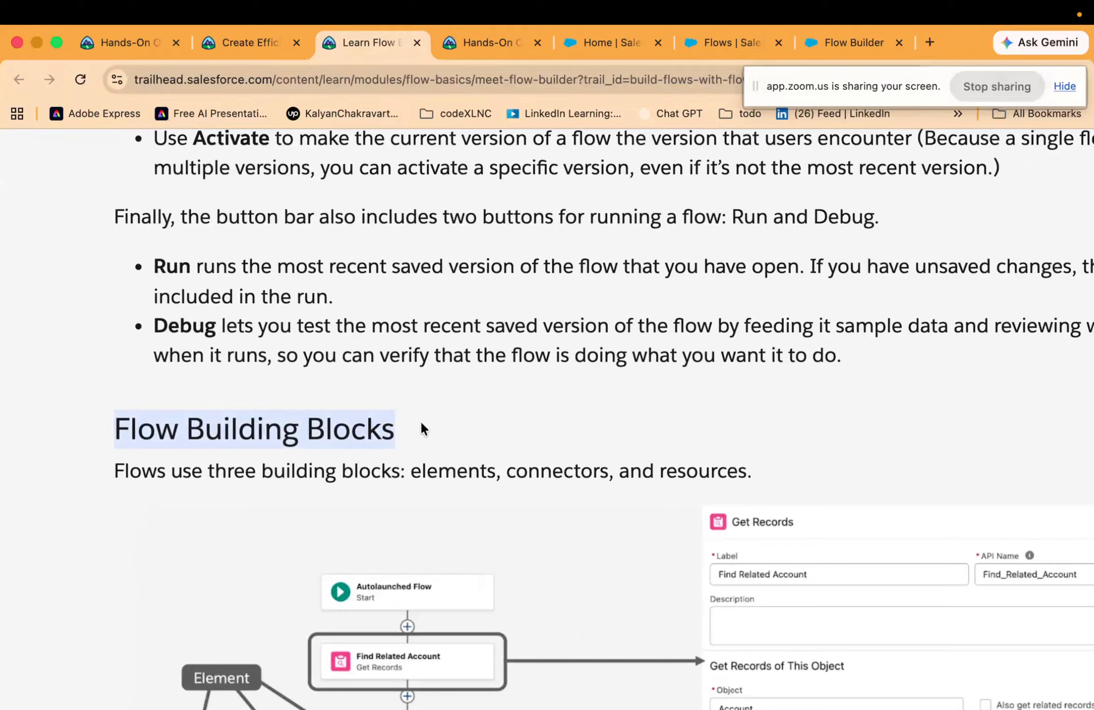
pyautogui.scroll(-5, 420, 421)
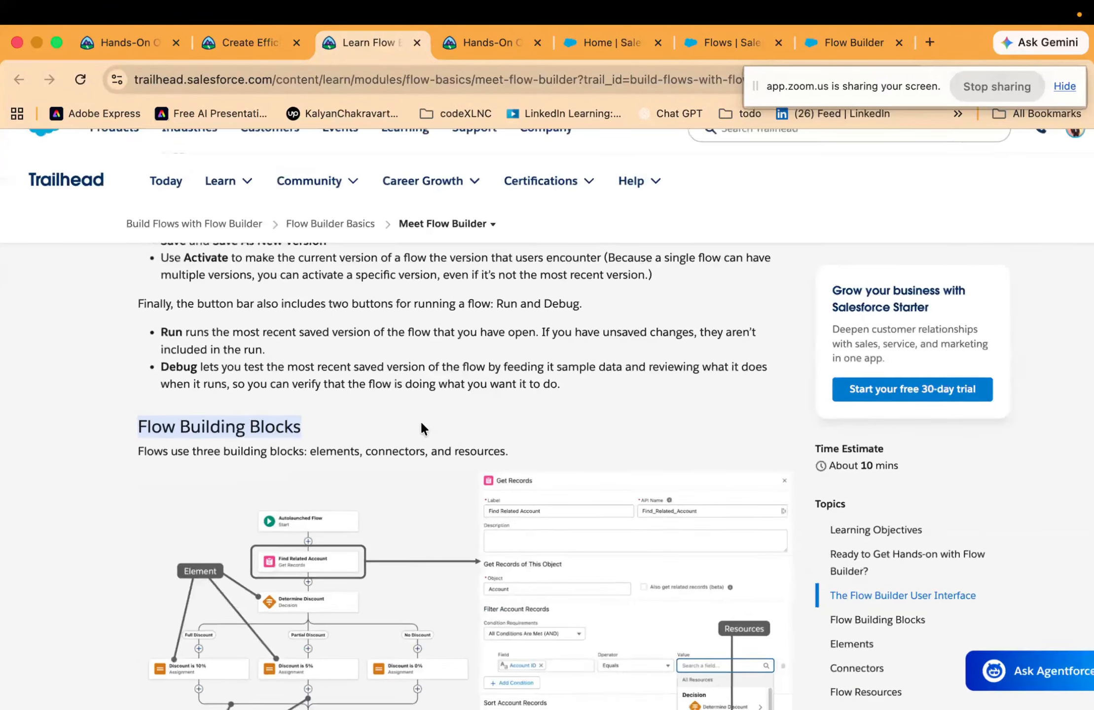
# View the live flow in Flow Builder, return to the Trailhead unit and examine the elements and connectors in the Flow Building Blocks diagram
pyautogui.click(821, 43)
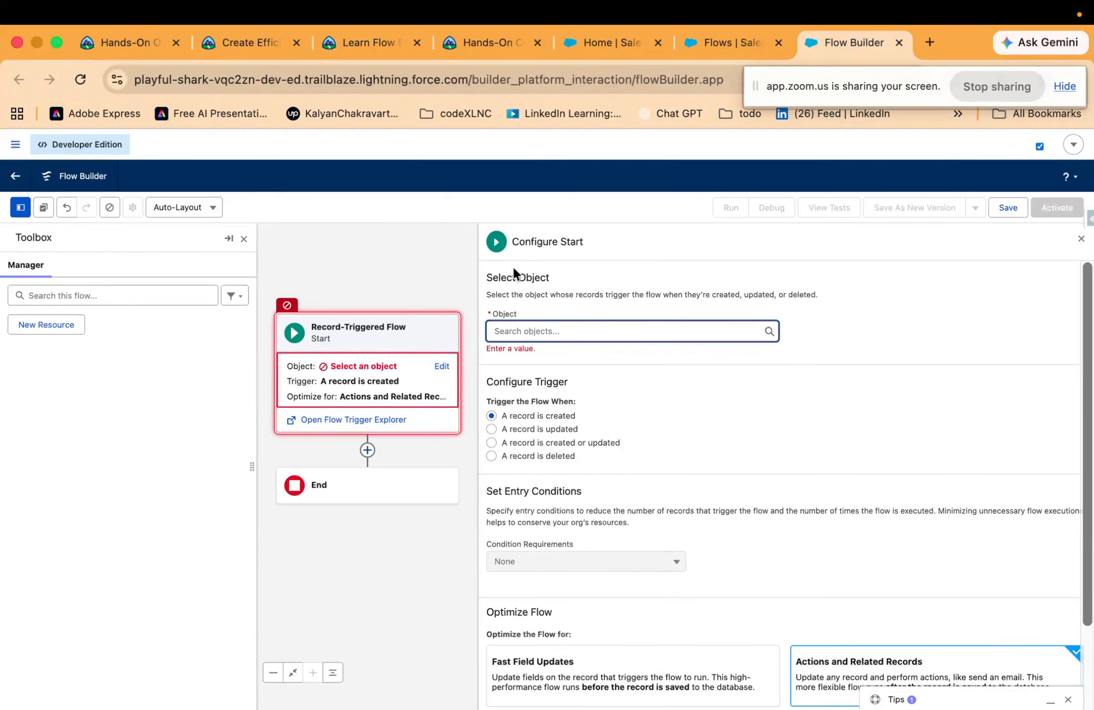
pyautogui.click(347, 44)
pyautogui.scroll(-3, 190, 474)
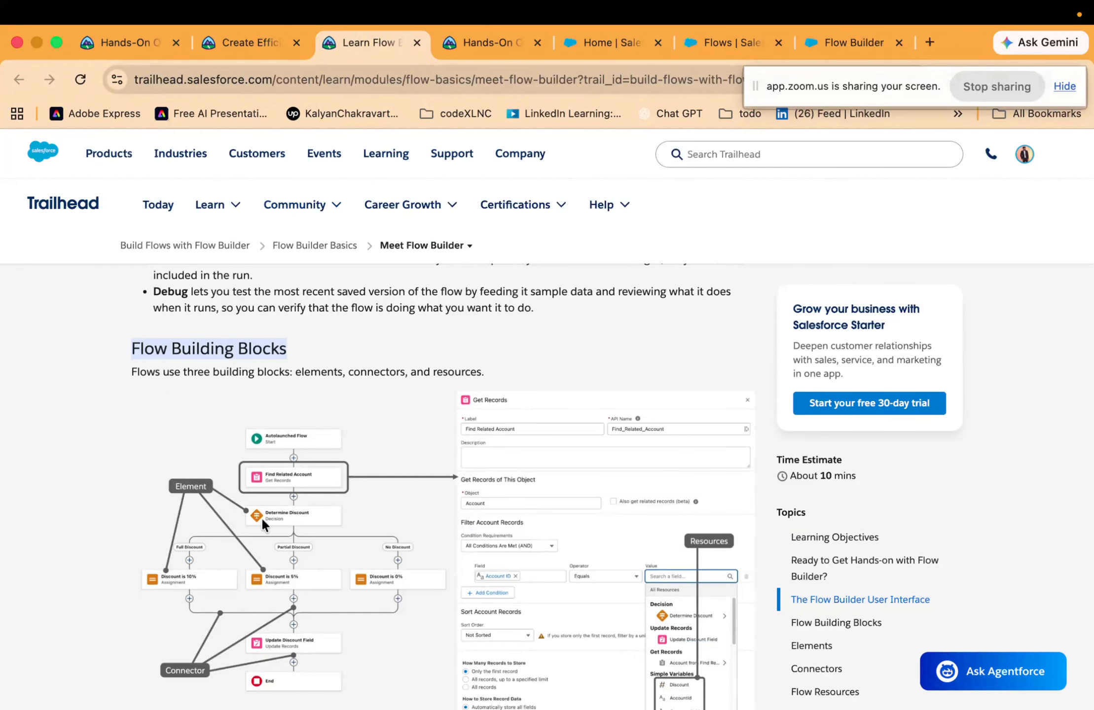
pyautogui.scroll(-2, 262, 520)
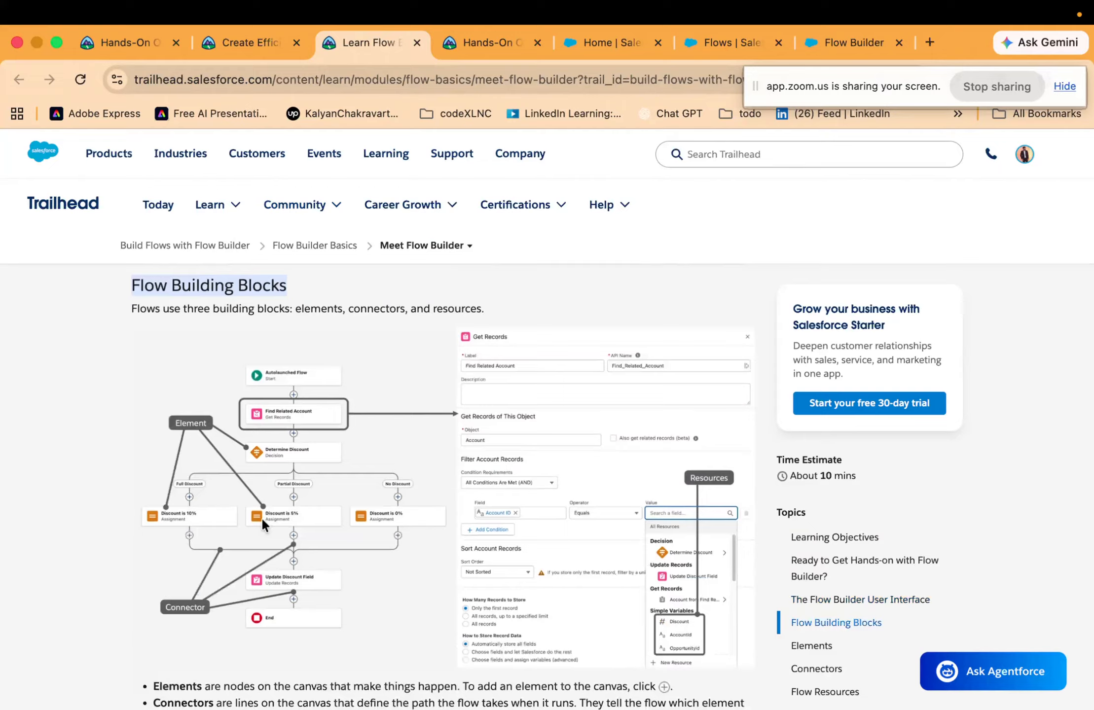
pyautogui.moveTo(271, 446); pyautogui.dragTo(139, 468)
pyautogui.scroll(5, 139, 468)
pyautogui.scroll(-4, 236, 441)
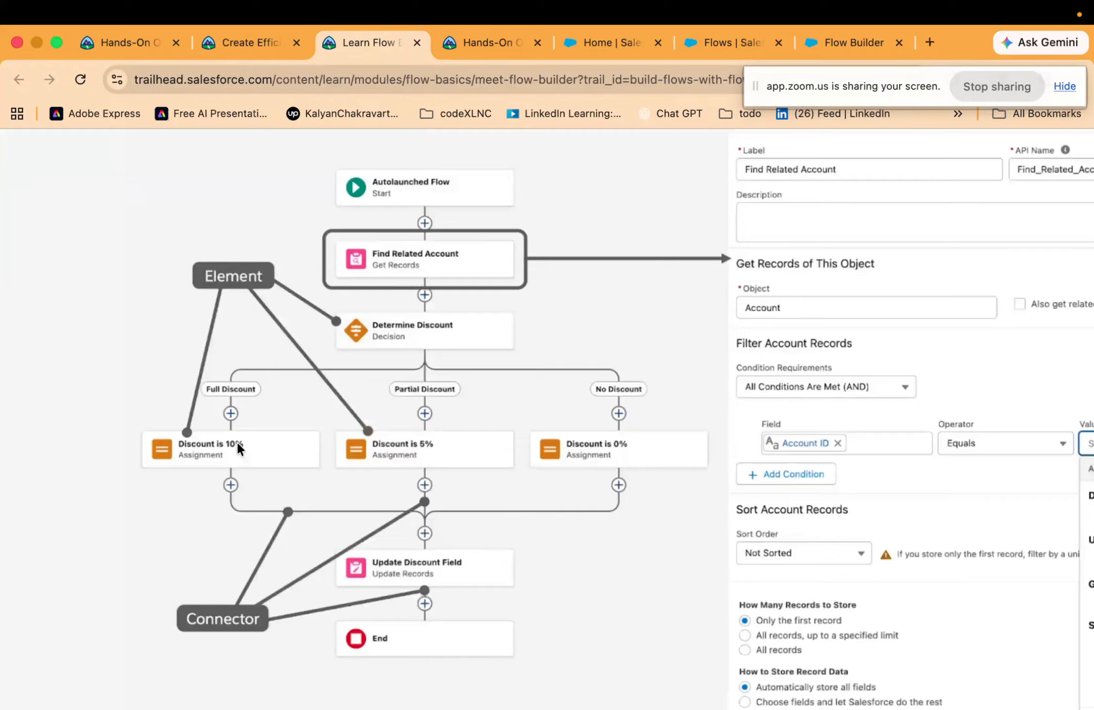
pyautogui.scroll(4, 220, 523)
pyautogui.scroll(2, 220, 523)
pyautogui.scroll(-1, 220, 523)
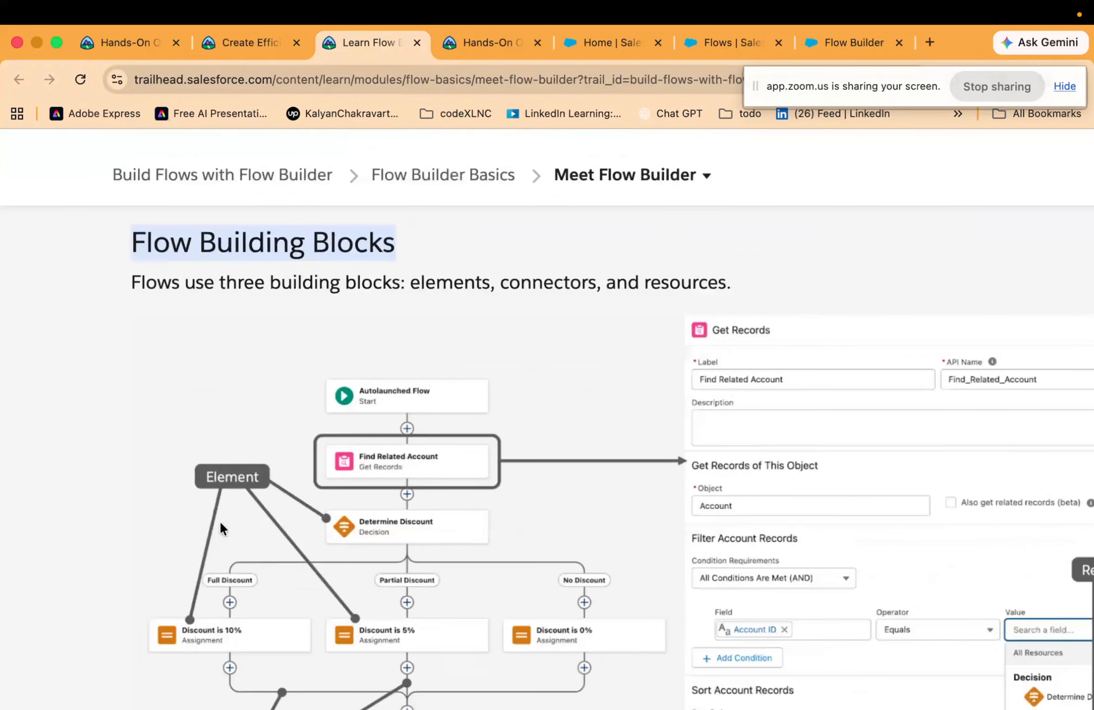
# Examine the Get Records settings and the Resources callout in the Flow Building Blocks diagram
pyautogui.hscroll(1, 743, 518)
pyautogui.scroll(-2, 744, 518)
pyautogui.hscroll(5, 744, 516)
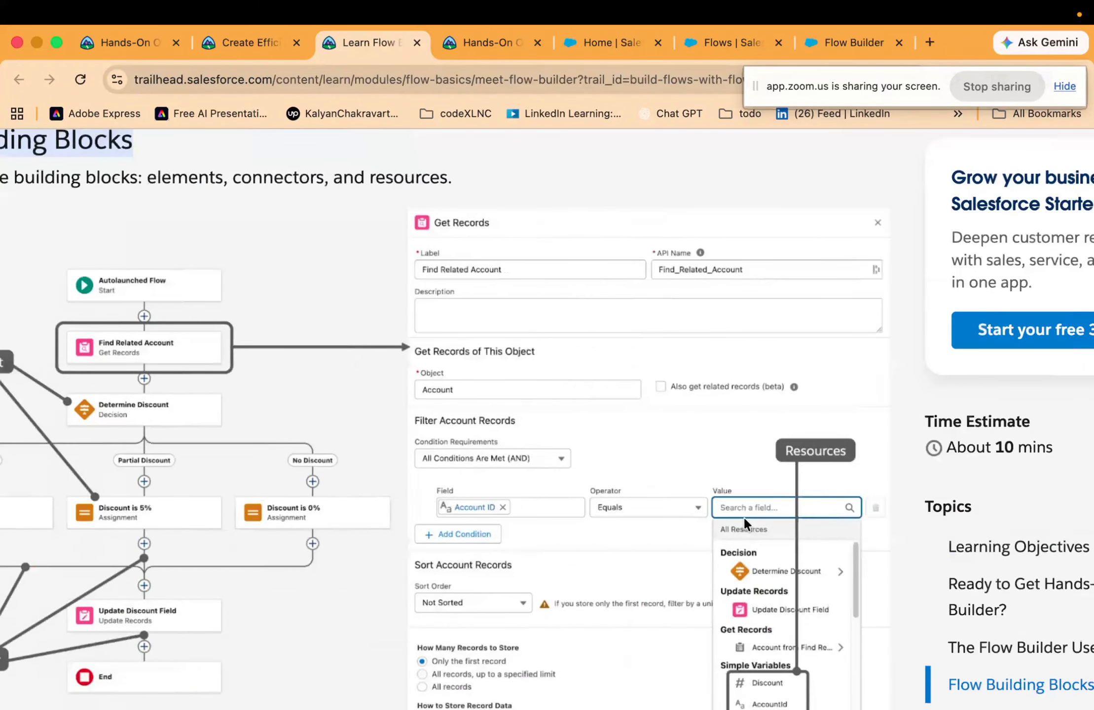
pyautogui.scroll(-2, 743, 517)
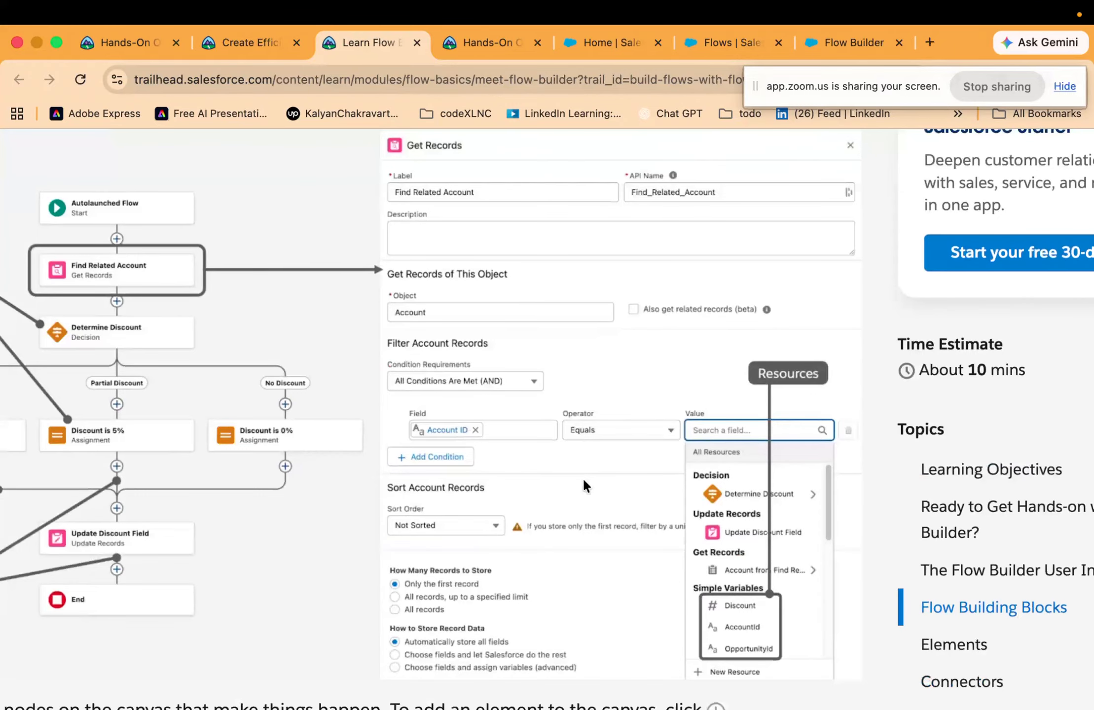
pyautogui.scroll(5, 582, 478)
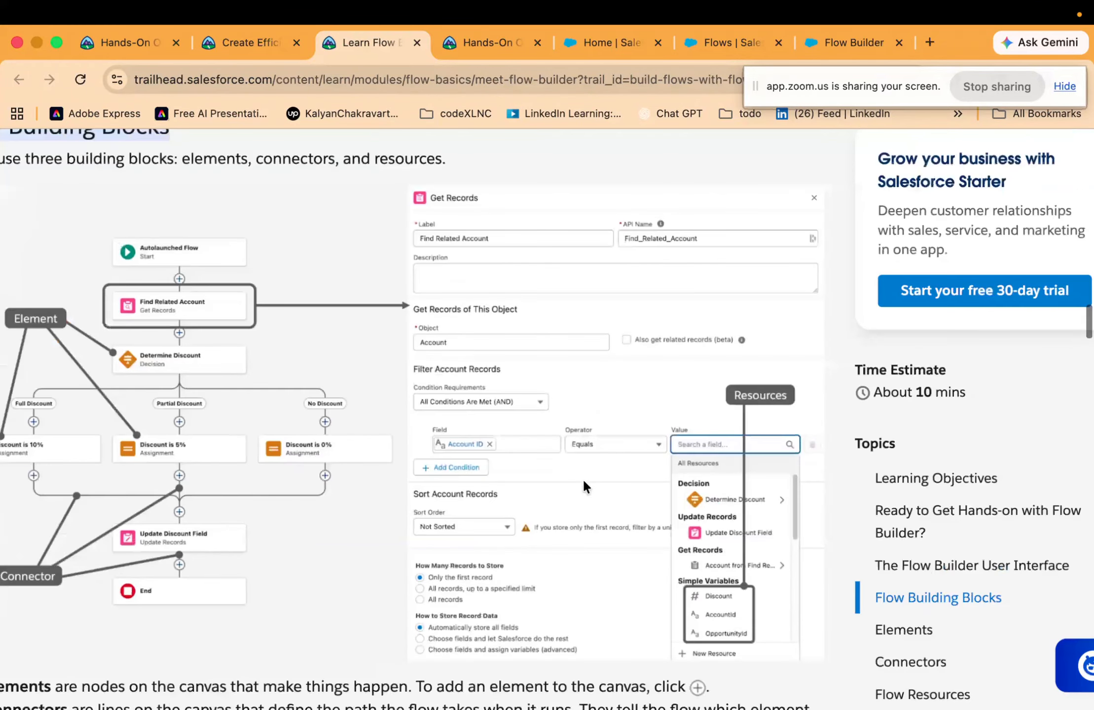
# Highlight the Elements definition beneath the Flow Building Blocks diagram
pyautogui.scroll(-3, 210, 453)
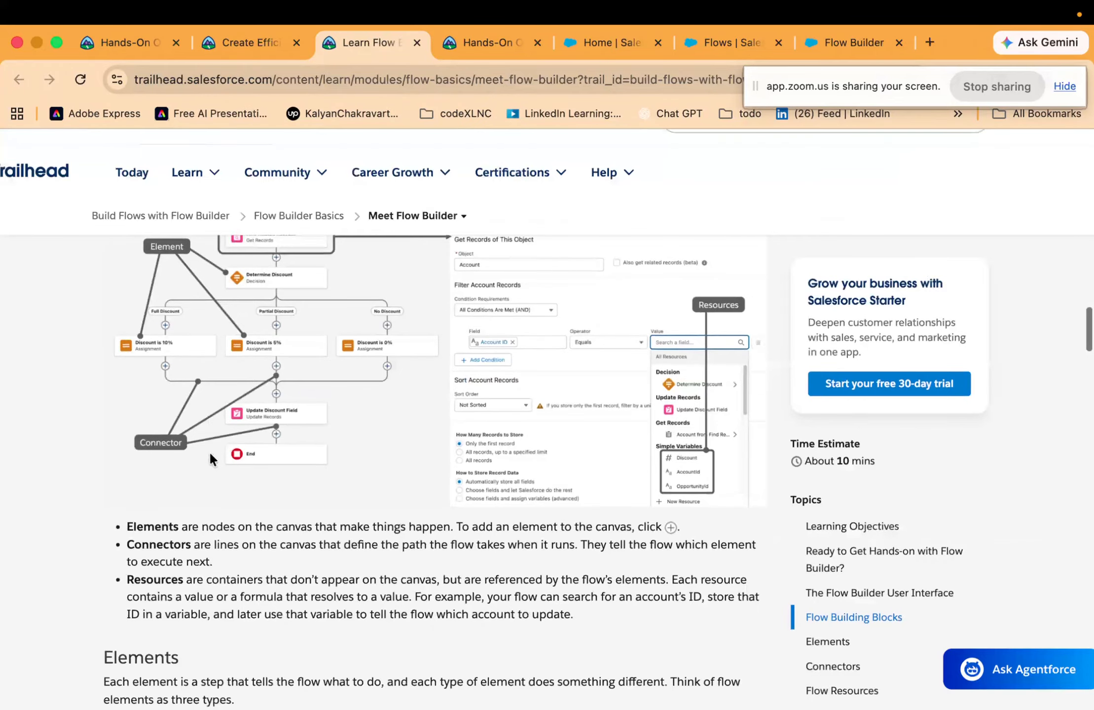
pyautogui.doubleClick(145, 528)
pyautogui.tripleClick(146, 528)
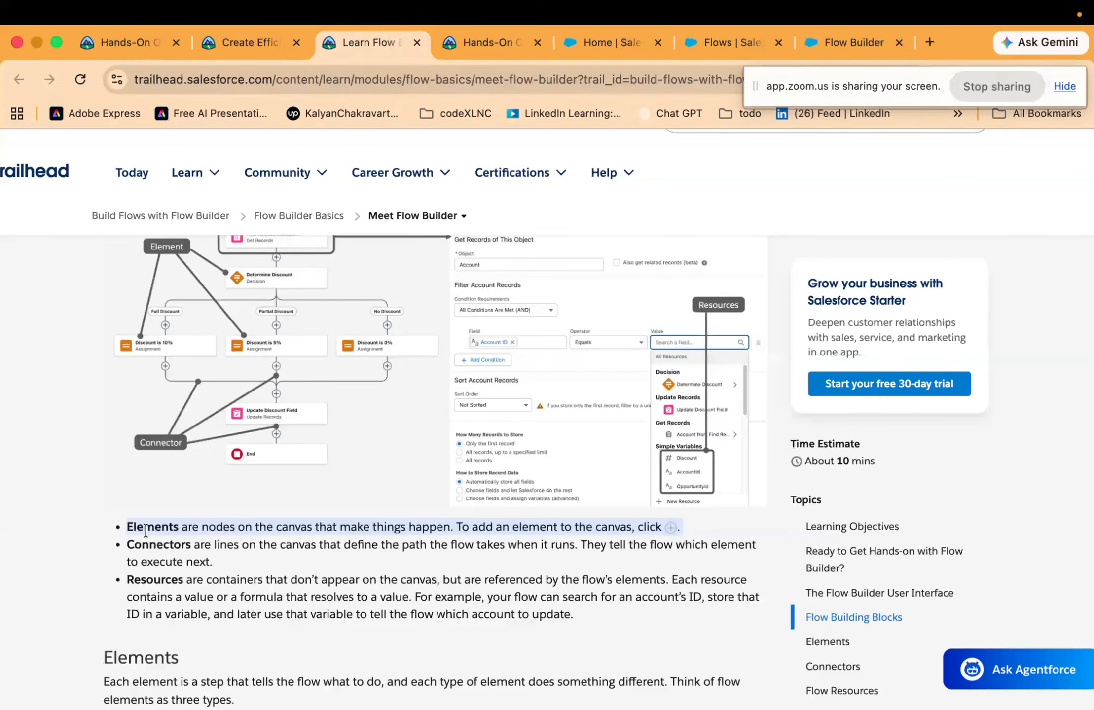
# Switch to Flow Builder and set the object of the Record-Triggered Flow's Start element to Account
pyautogui.click(858, 38)
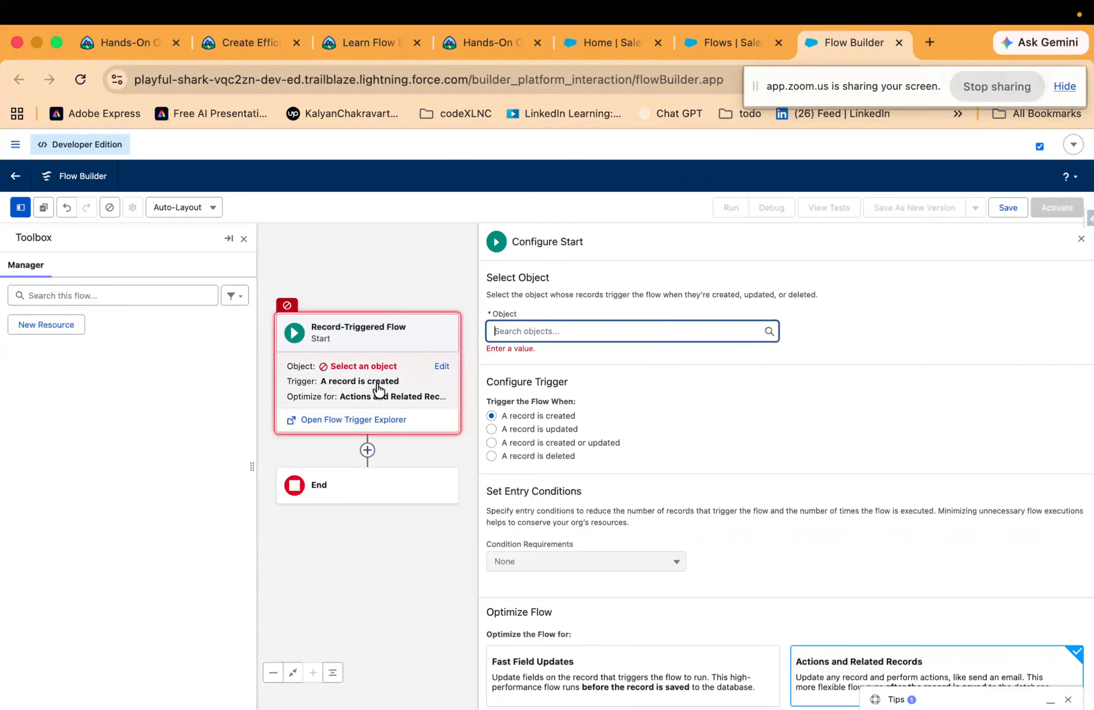
pyautogui.click(625, 330)
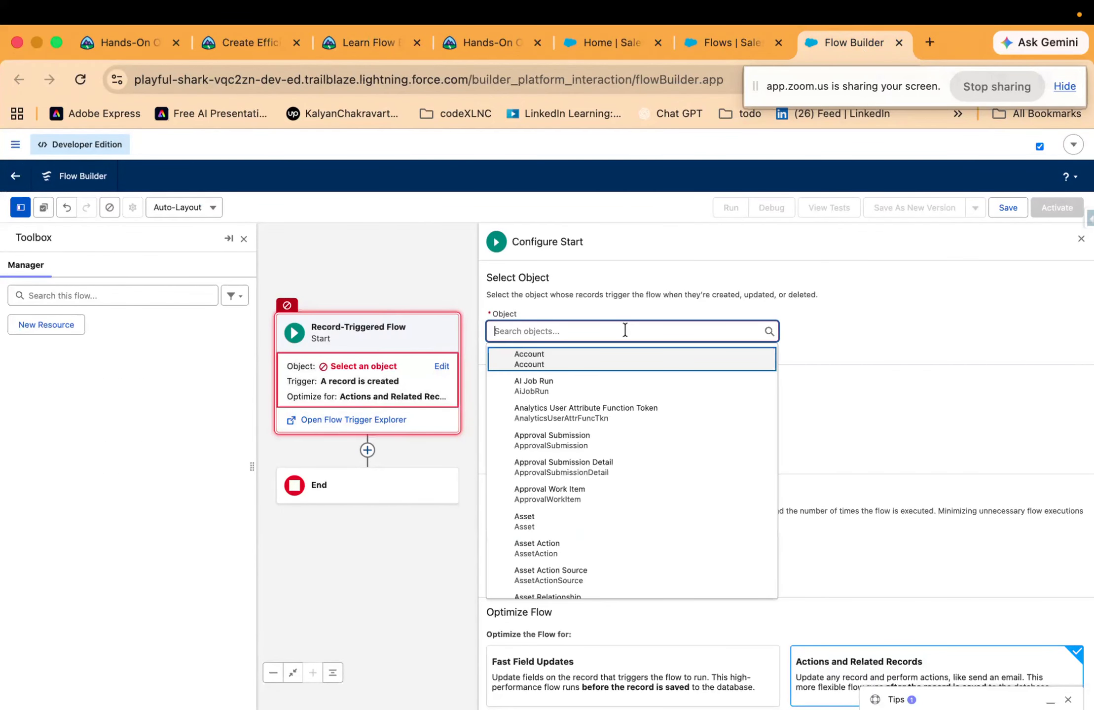
pyautogui.click(563, 368)
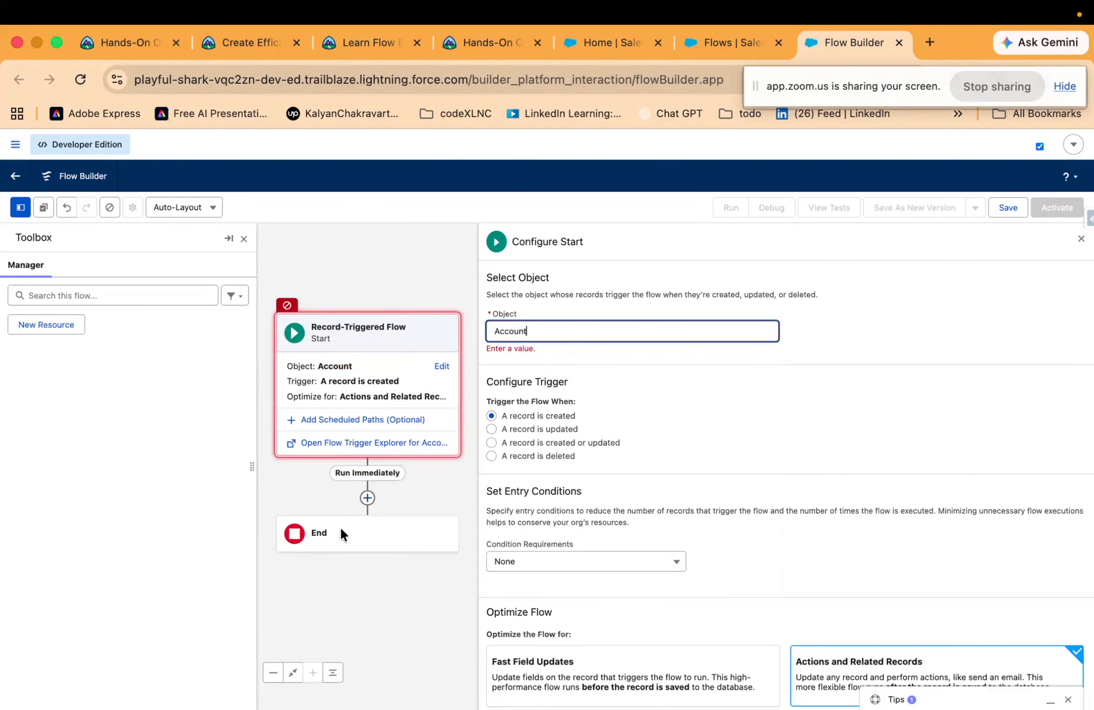
# Open the Add Element list on the Run Immediately path, search it for "cont" and clear the search
pyautogui.click(367, 498)
pyautogui.write('cont')
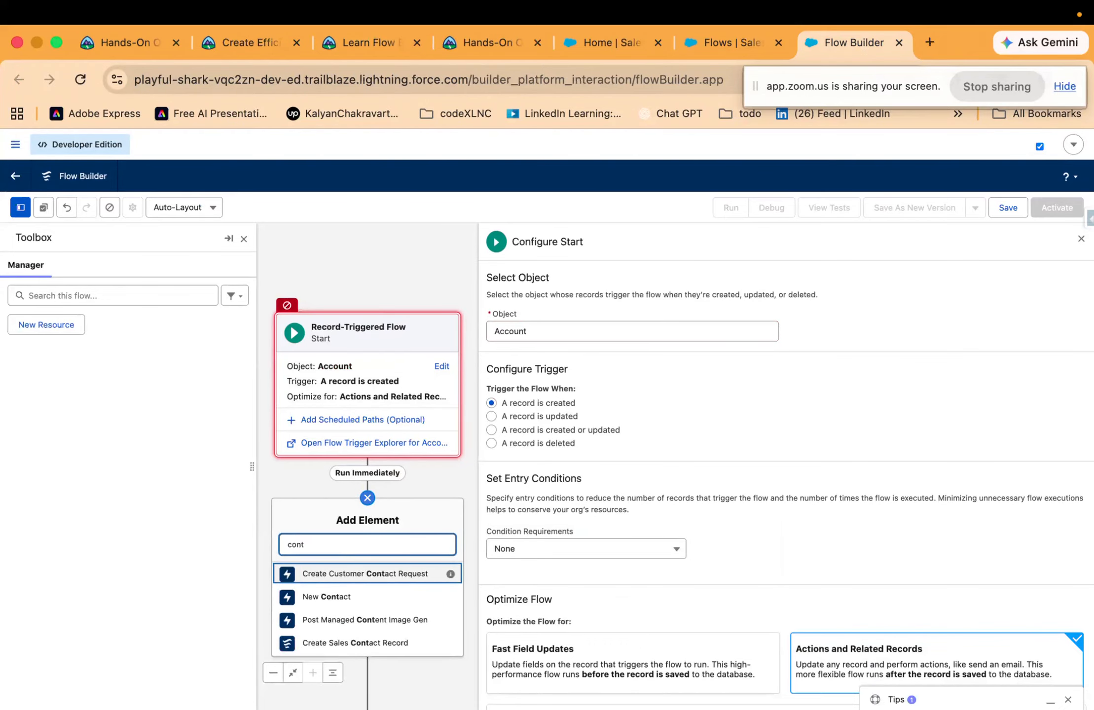
pyautogui.press('BackSpace')
pyautogui.press('BackSpace')
pyautogui.press('BackSpace')
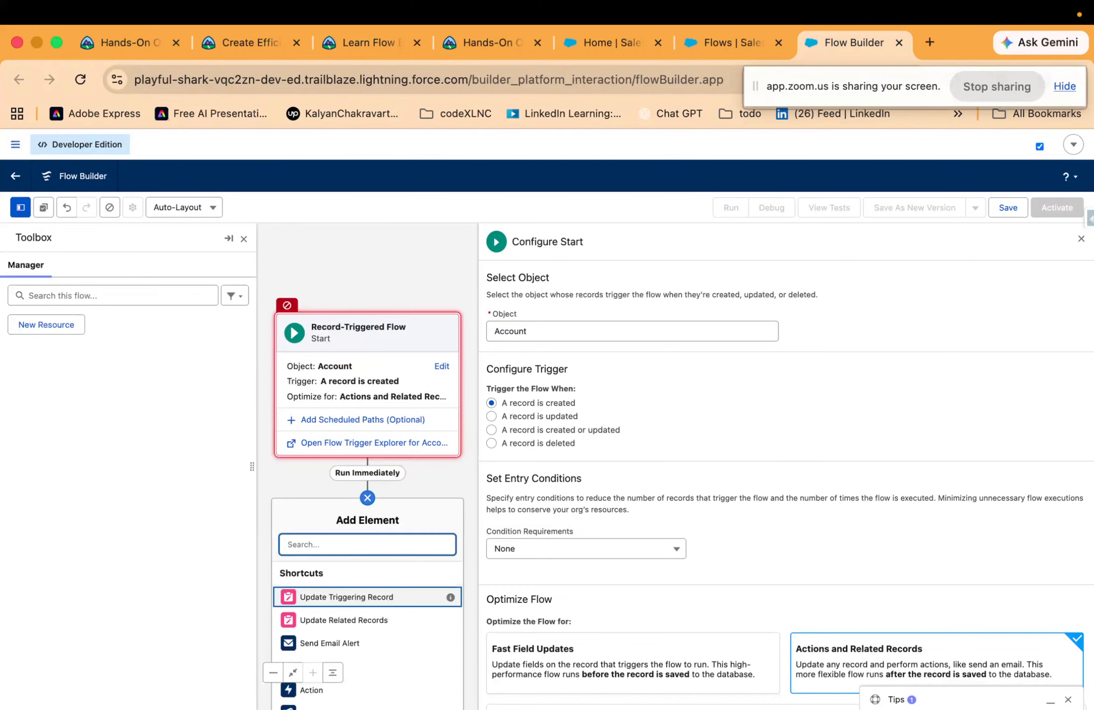
# Review the Interaction, Logic and Data elements available and add a Create Records element to the Run Immediately path
pyautogui.scroll(-3, 342, 457)
pyautogui.scroll(-4, 338, 560)
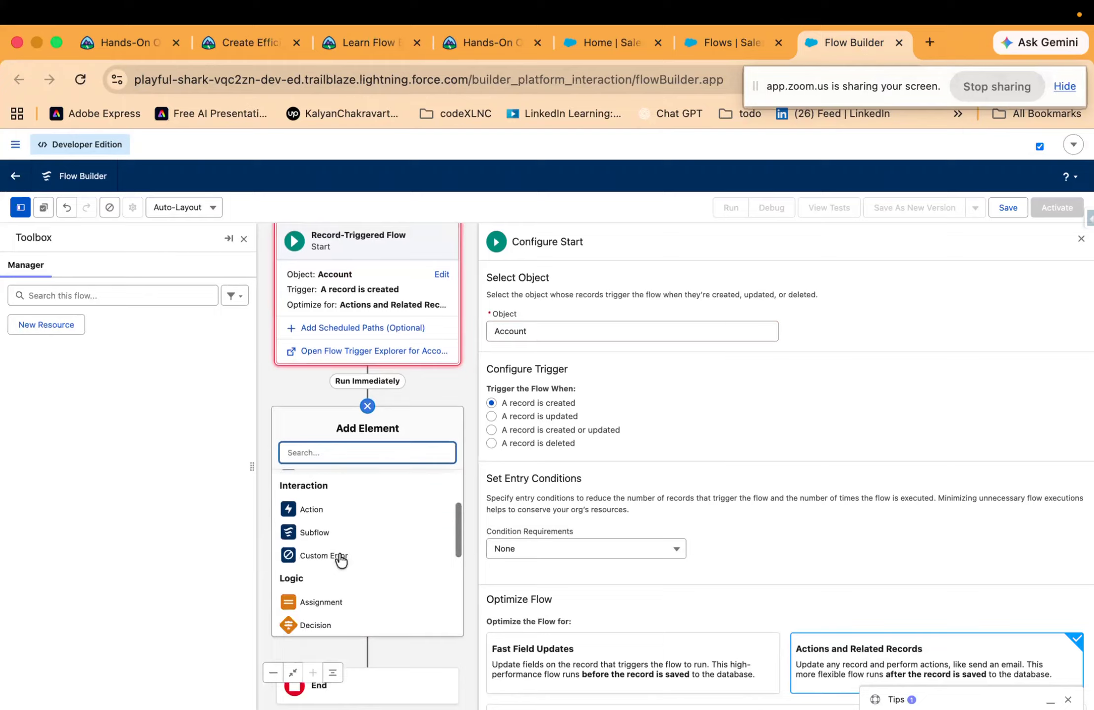
pyautogui.scroll(-3, 340, 560)
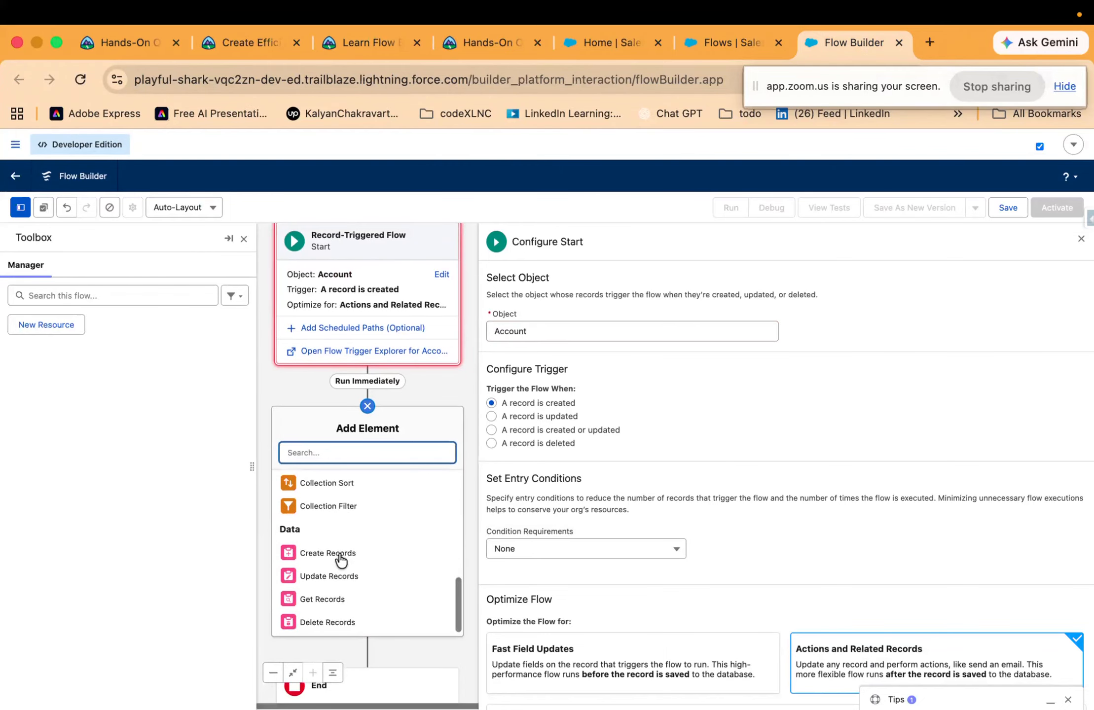
pyautogui.scroll(3, 324, 569)
pyautogui.scroll(-3, 310, 567)
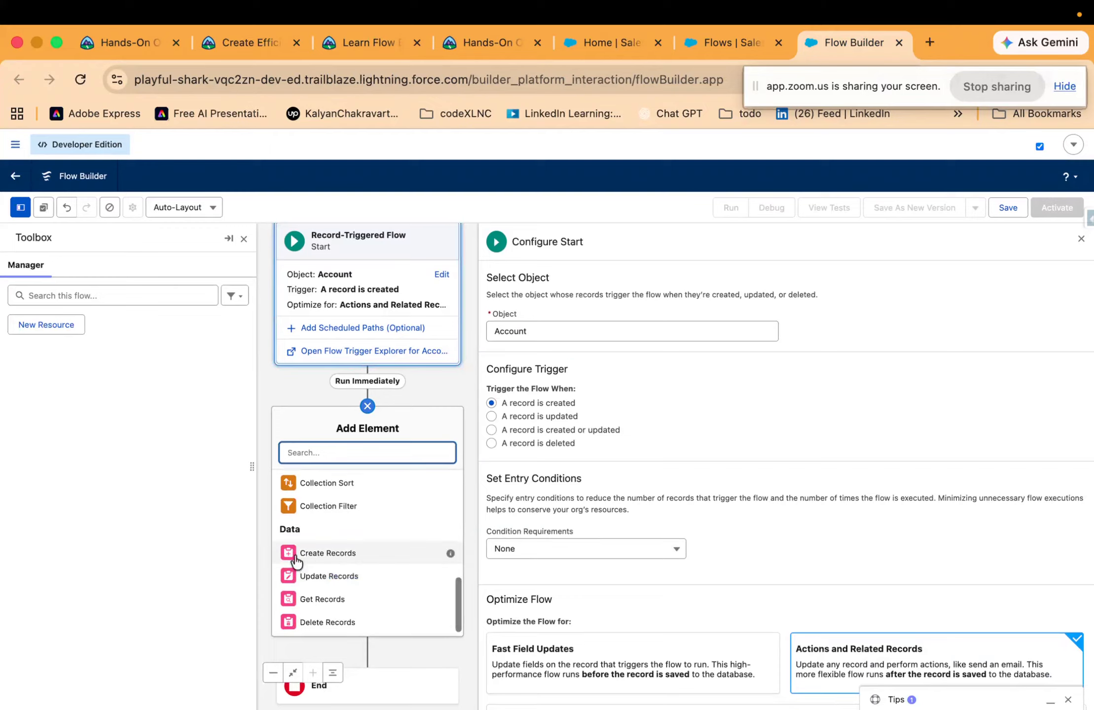
pyautogui.scroll(6, 305, 539)
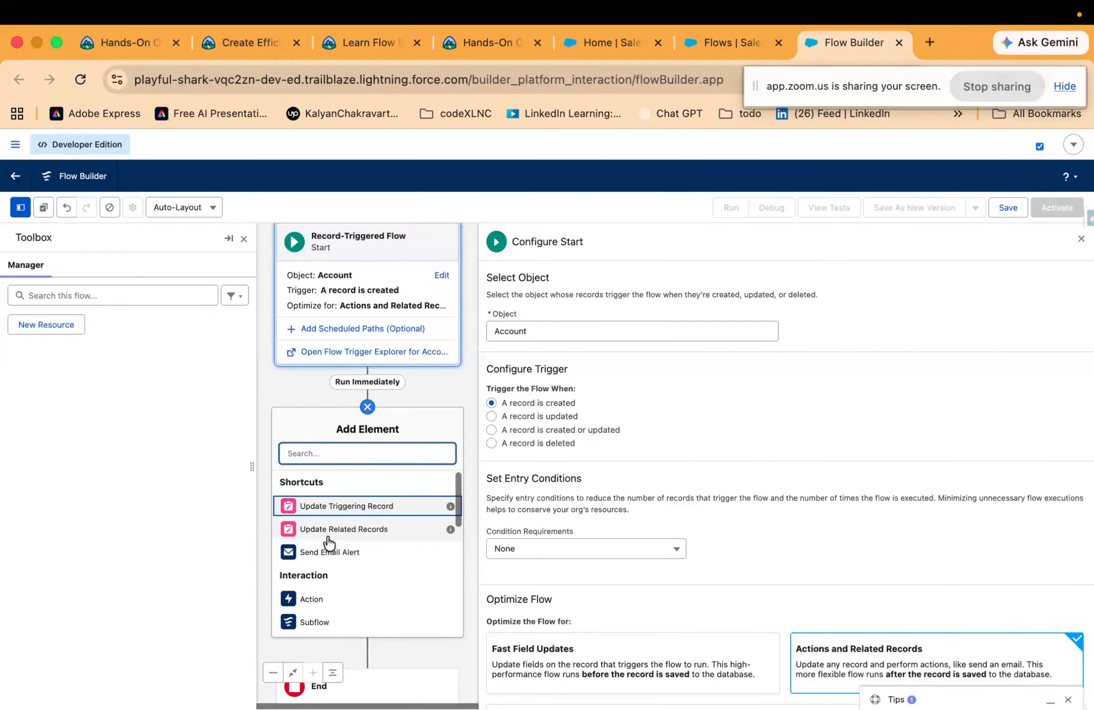
pyautogui.scroll(-5, 329, 543)
pyautogui.scroll(-1, 326, 537)
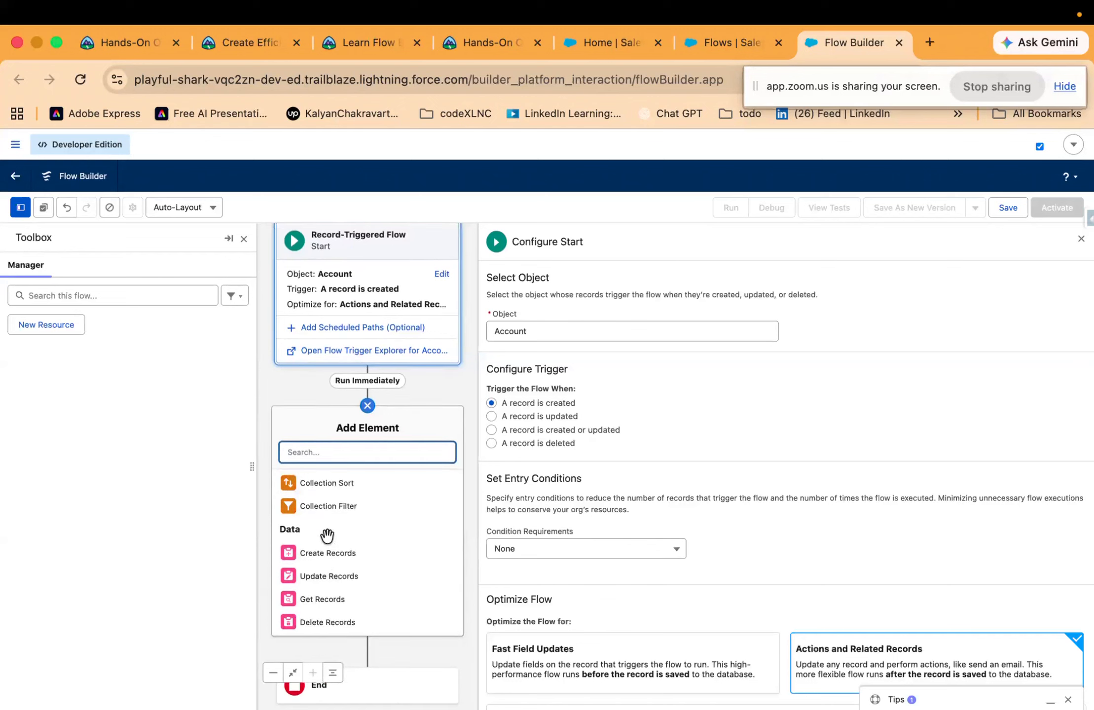
pyautogui.click(324, 553)
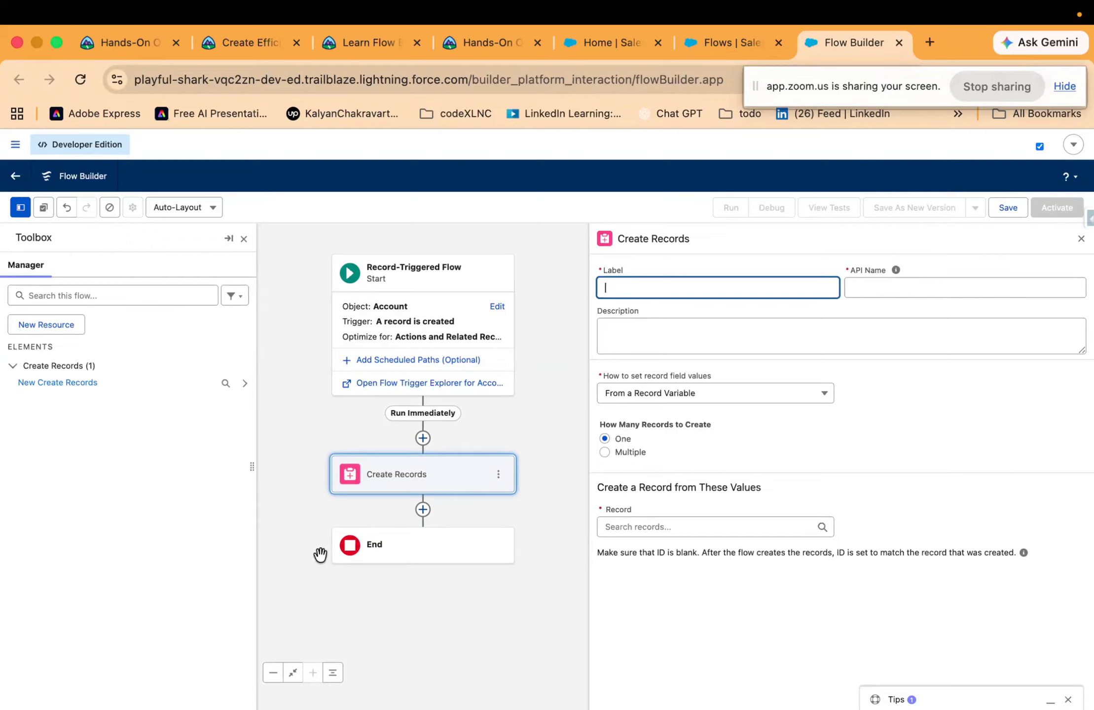
# Open paint.js.org in a new browser tab and sketch four separate circles on the canvas with the pencil
pyautogui.click(928, 43)
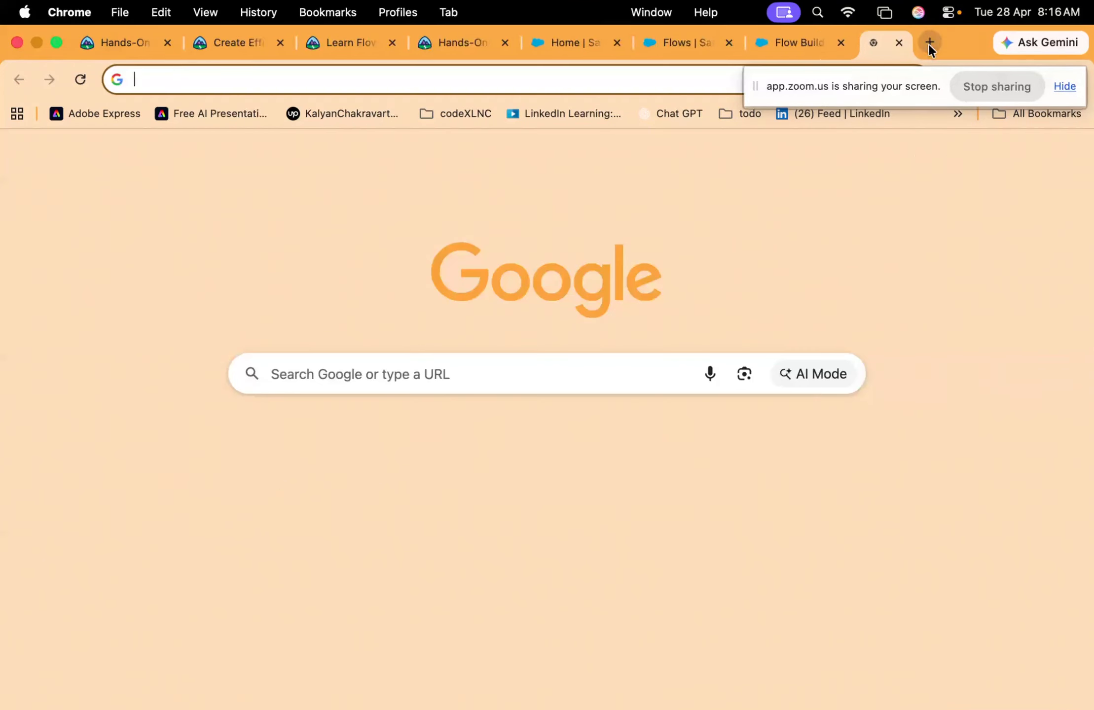
pyautogui.write('pain')
pyautogui.press('Return')
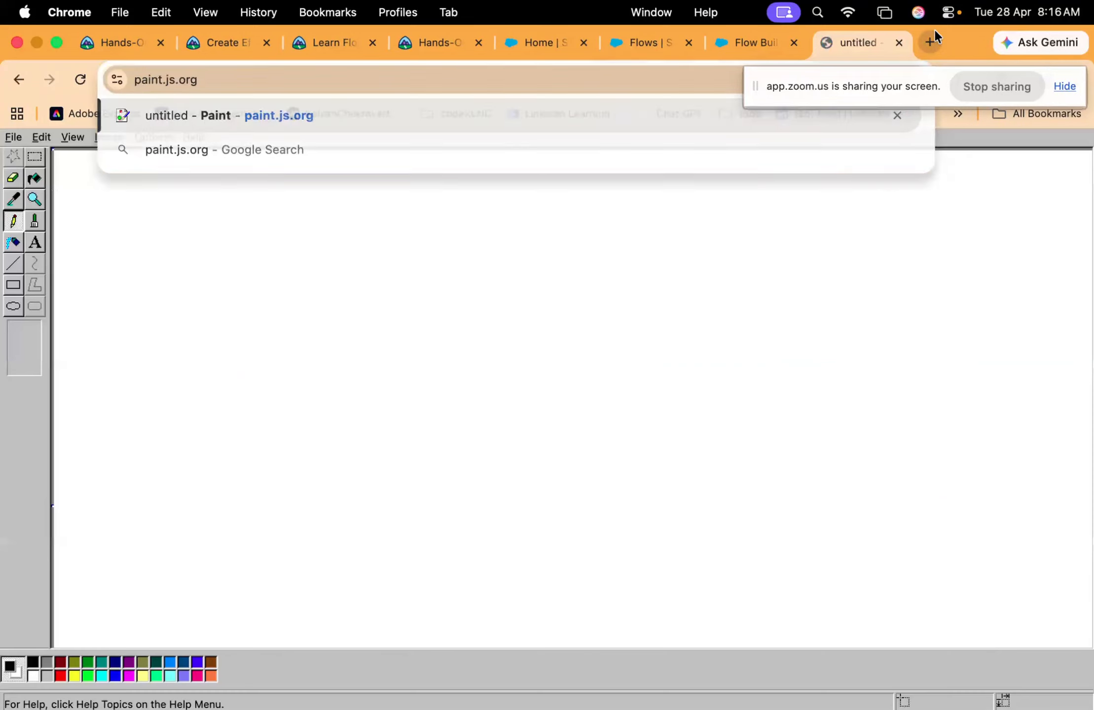
pyautogui.moveTo(328, 317); pyautogui.dragTo(329, 317)
pyautogui.moveTo(359, 437); pyautogui.dragTo(367, 466)
pyautogui.moveTo(584, 208); pyautogui.dragTo(611, 227)
pyautogui.moveTo(616, 373); pyautogui.dragTo(652, 391)
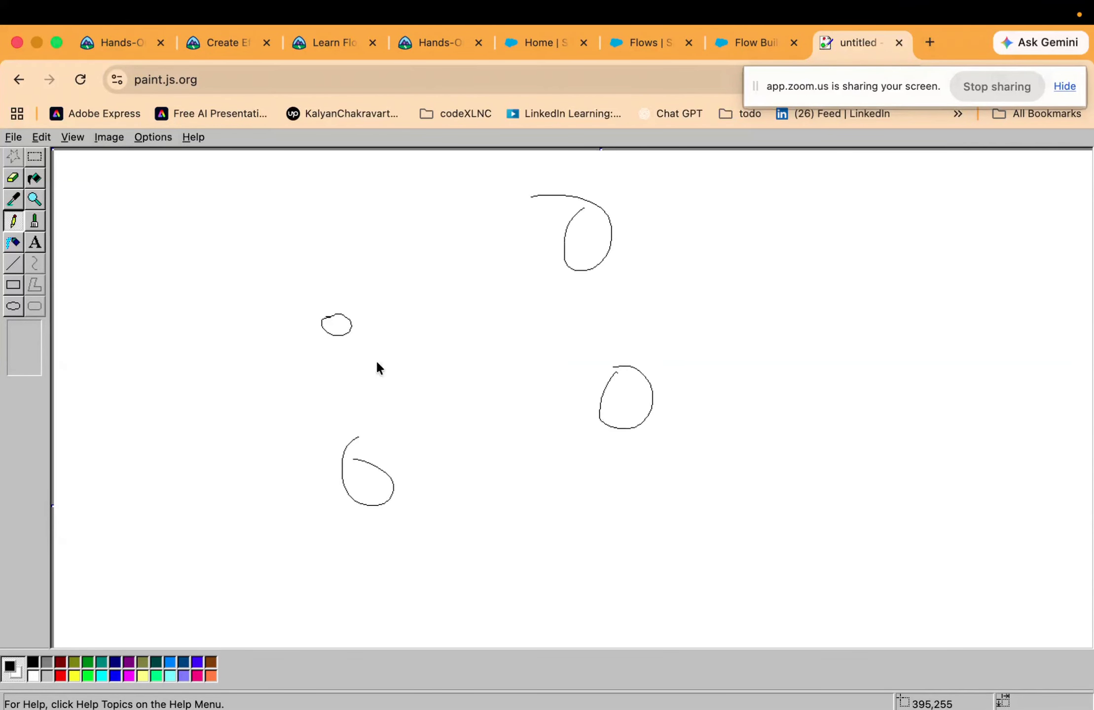
# Connect the four circles with pencil lines, and draw two arrows and an oval linked by a line to the upper circle
pyautogui.moveTo(342, 326)
pyautogui.mouseDown()
pyautogui.moveTo(601, 251)
pyautogui.moveTo(605, 330)
pyautogui.mouseUp()
pyautogui.moveTo(582, 418); pyautogui.dragTo(339, 477)
pyautogui.moveTo(355, 354)
pyautogui.mouseDown()
pyautogui.moveTo(329, 266)
pyautogui.moveTo(407, 212)
pyautogui.mouseUp()
pyautogui.moveTo(893, 191); pyautogui.dragTo(610, 210)
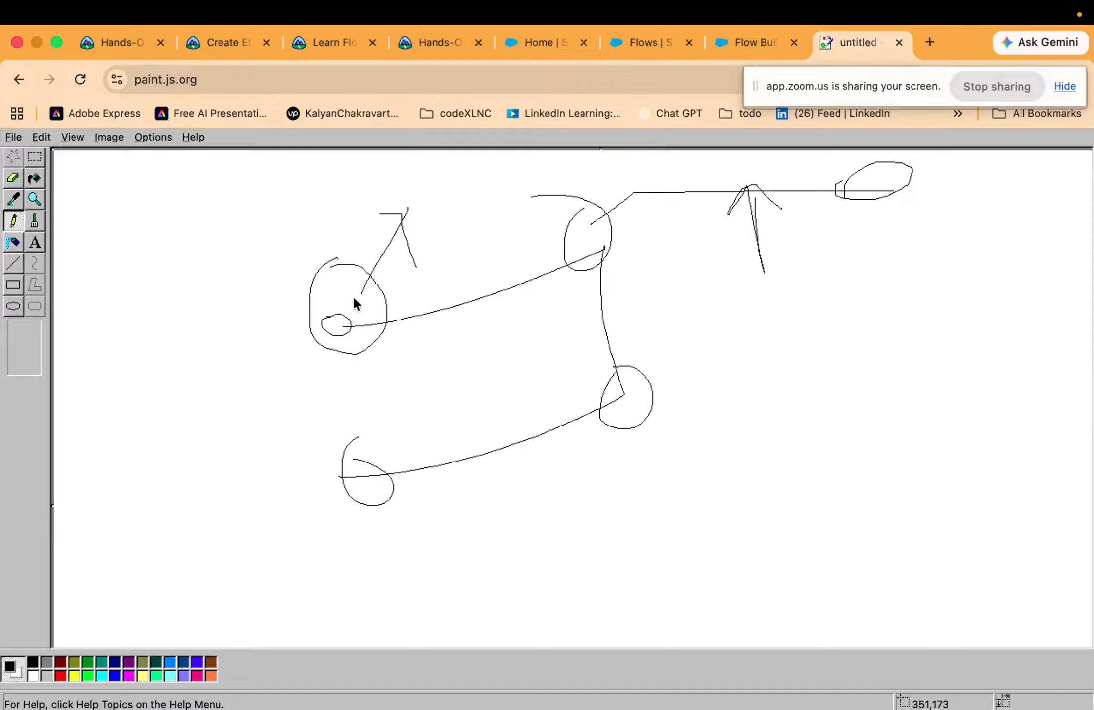
# Draw emphasis loops around the two upper circles and the linked oval, and switch back to Flow Builder
pyautogui.moveTo(335, 275)
pyautogui.mouseDown()
pyautogui.moveTo(331, 291)
pyautogui.moveTo(385, 328)
pyautogui.moveTo(325, 269)
pyautogui.mouseUp()
pyautogui.moveTo(571, 216)
pyautogui.mouseDown()
pyautogui.moveTo(622, 265)
pyautogui.moveTo(564, 176)
pyautogui.mouseUp()
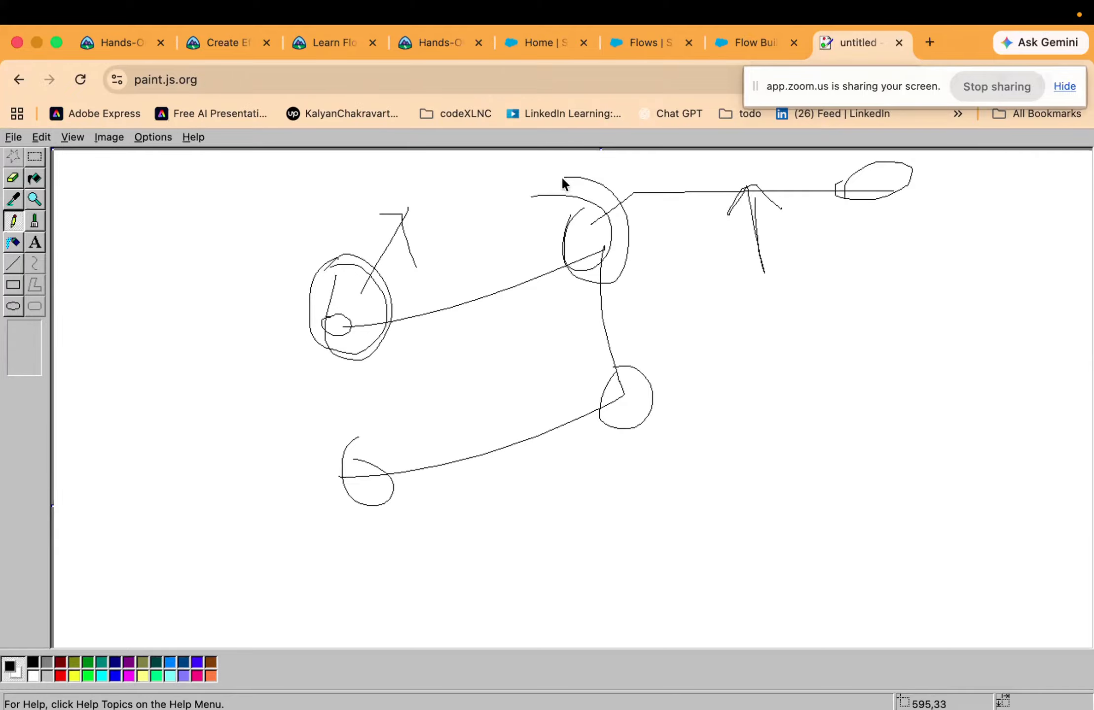
pyautogui.moveTo(823, 166)
pyautogui.mouseDown()
pyautogui.moveTo(891, 242)
pyautogui.moveTo(923, 153)
pyautogui.mouseUp()
pyautogui.click(754, 41)
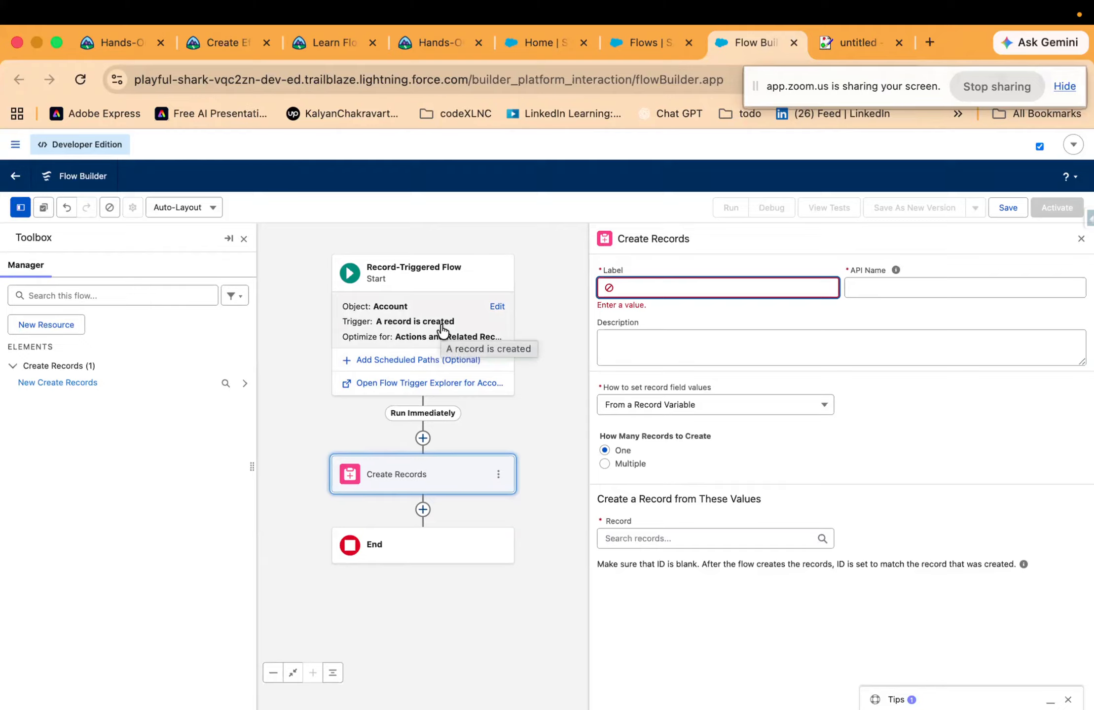
# Check which elements can be added after Create Records, and select the Create Records element on the canvas
pyautogui.click(422, 511)
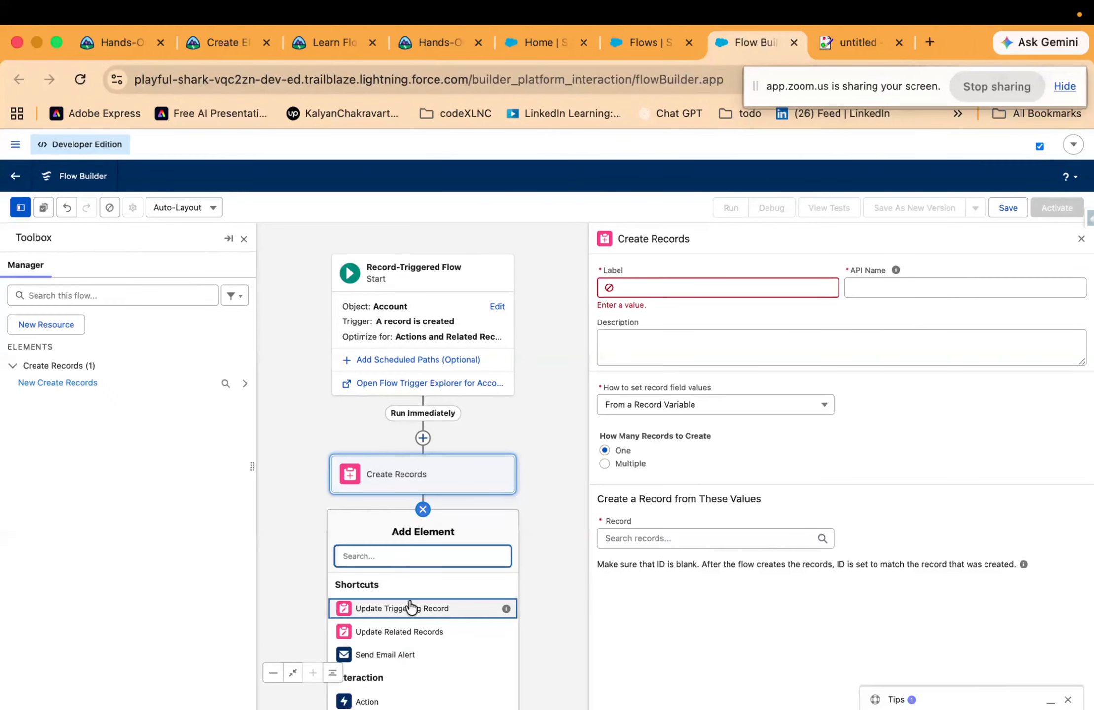
pyautogui.scroll(-3, 411, 629)
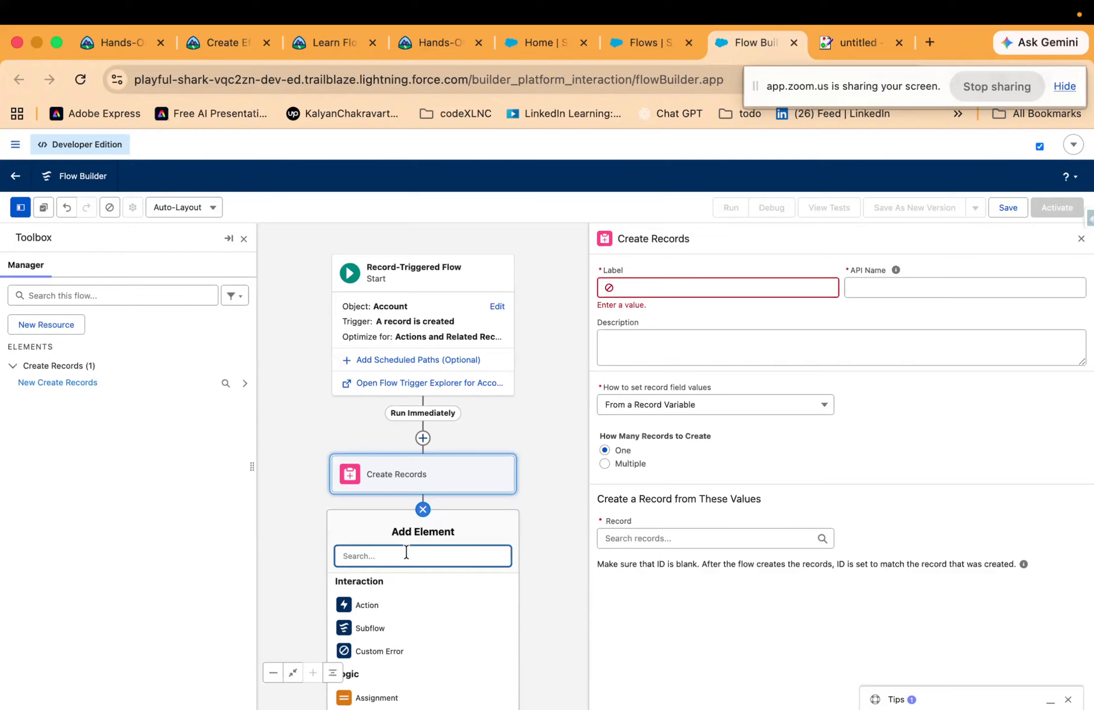
pyautogui.click(423, 510)
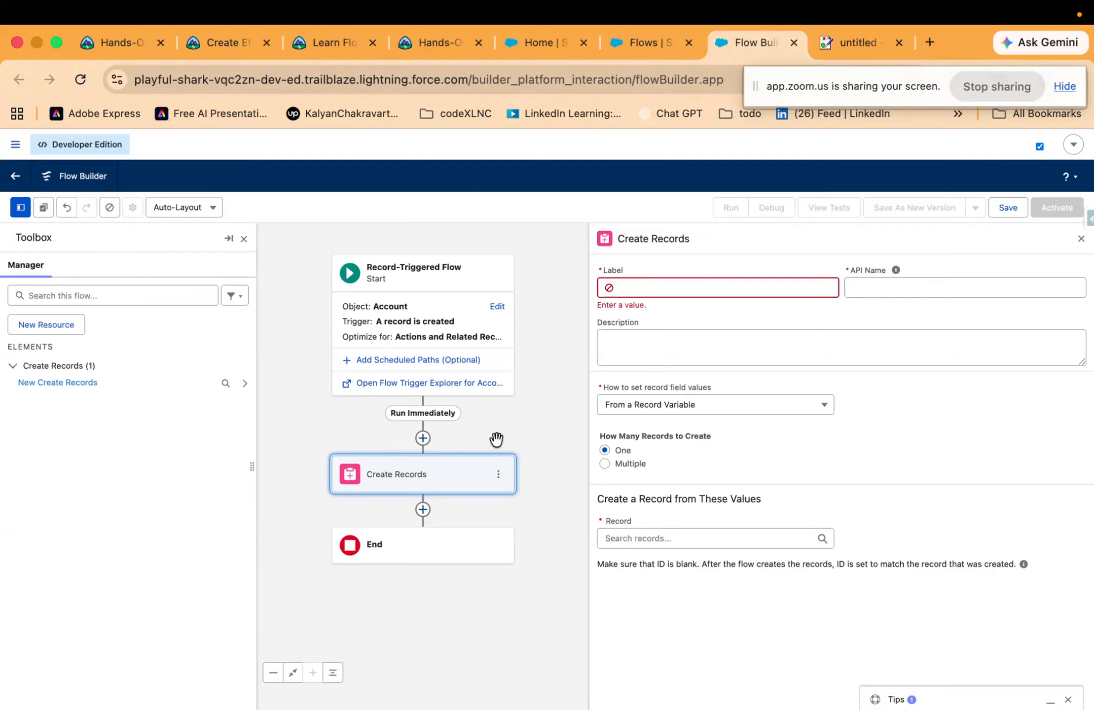
pyautogui.click(476, 476)
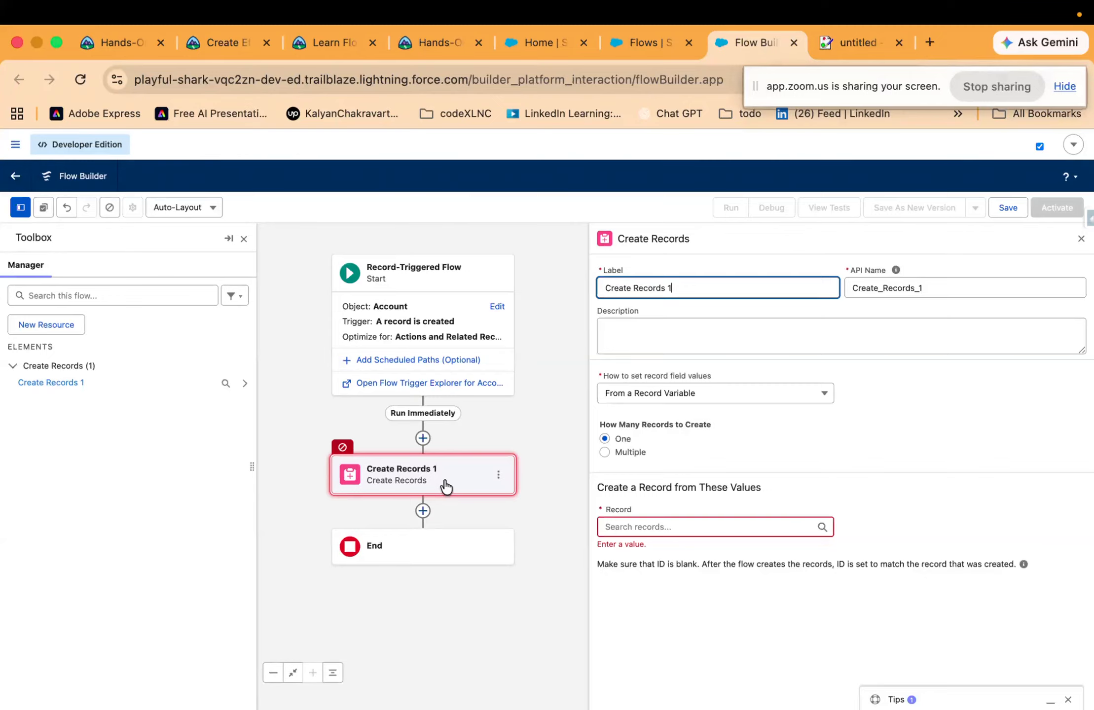
# Compare Trailhead's Flow Building Blocks definition of elements with the Create Records element in the live flow
pyautogui.click(300, 46)
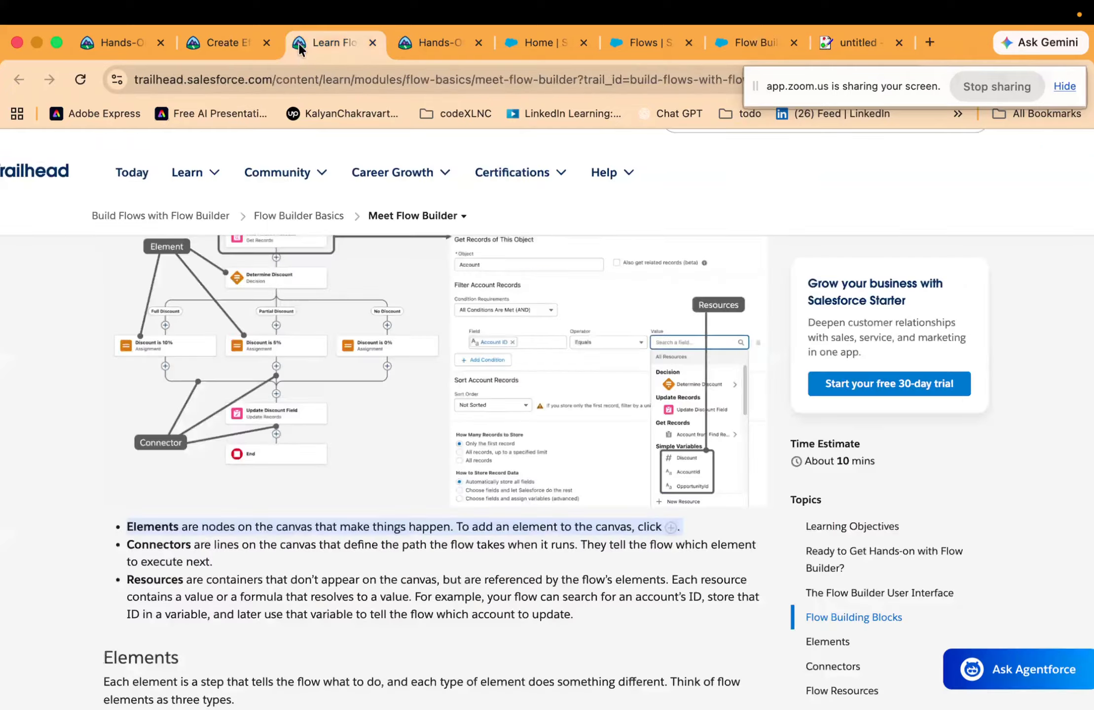
pyautogui.scroll(-2, 261, 446)
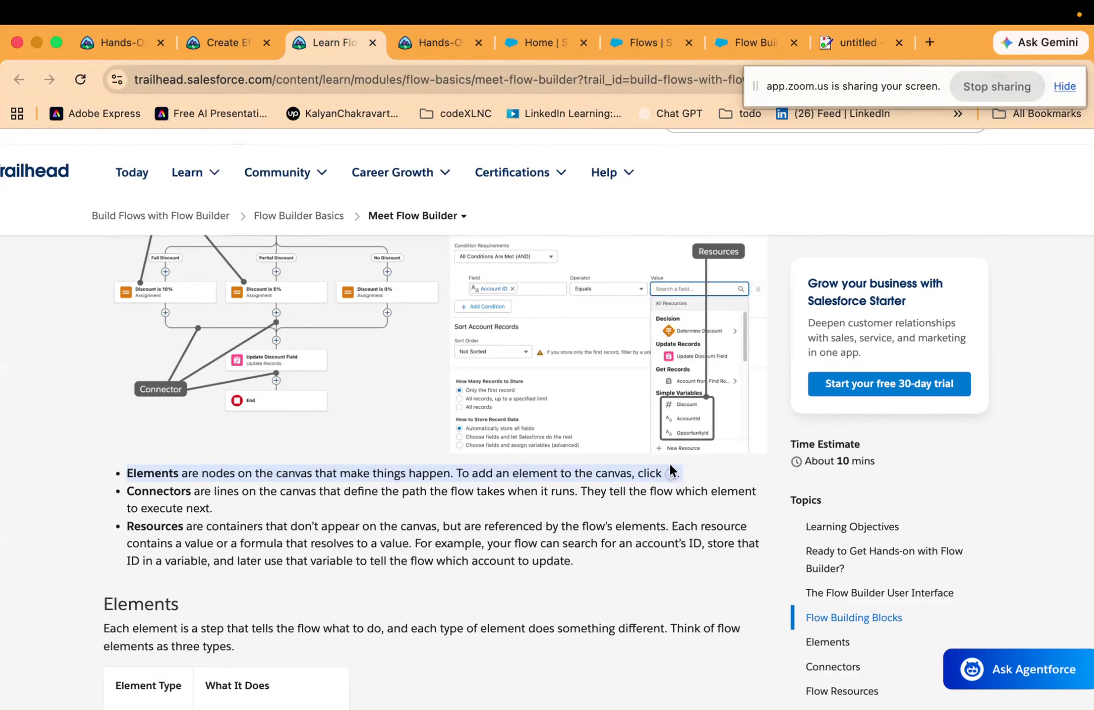
pyautogui.moveTo(802, 6)
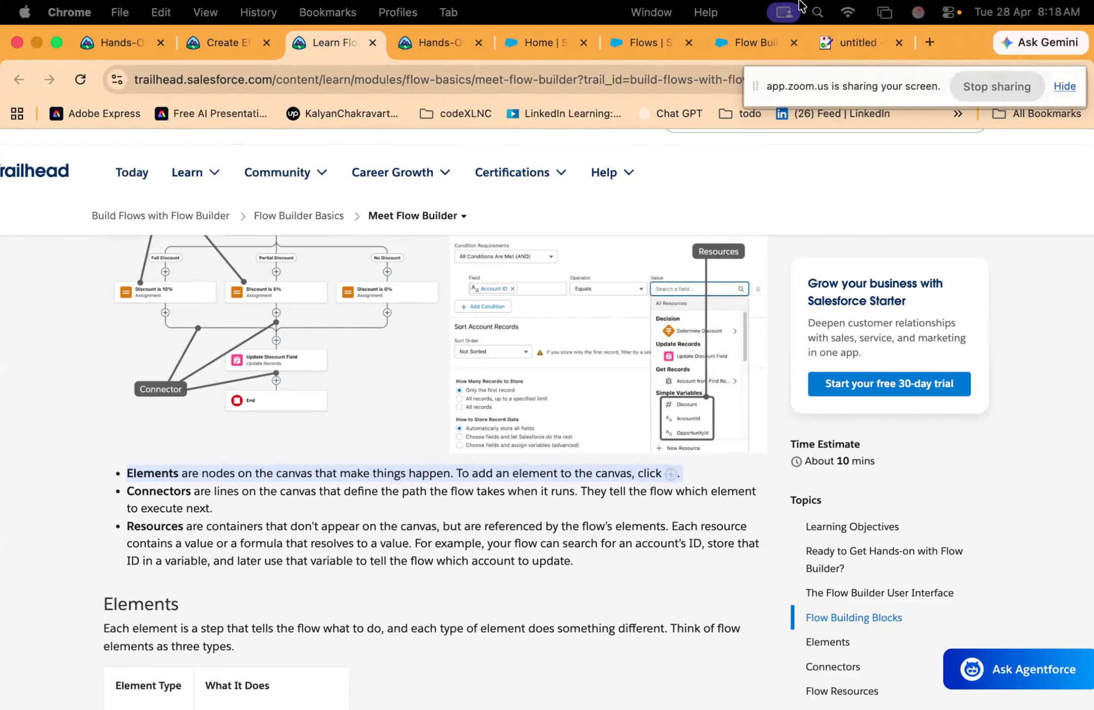
pyautogui.click(757, 43)
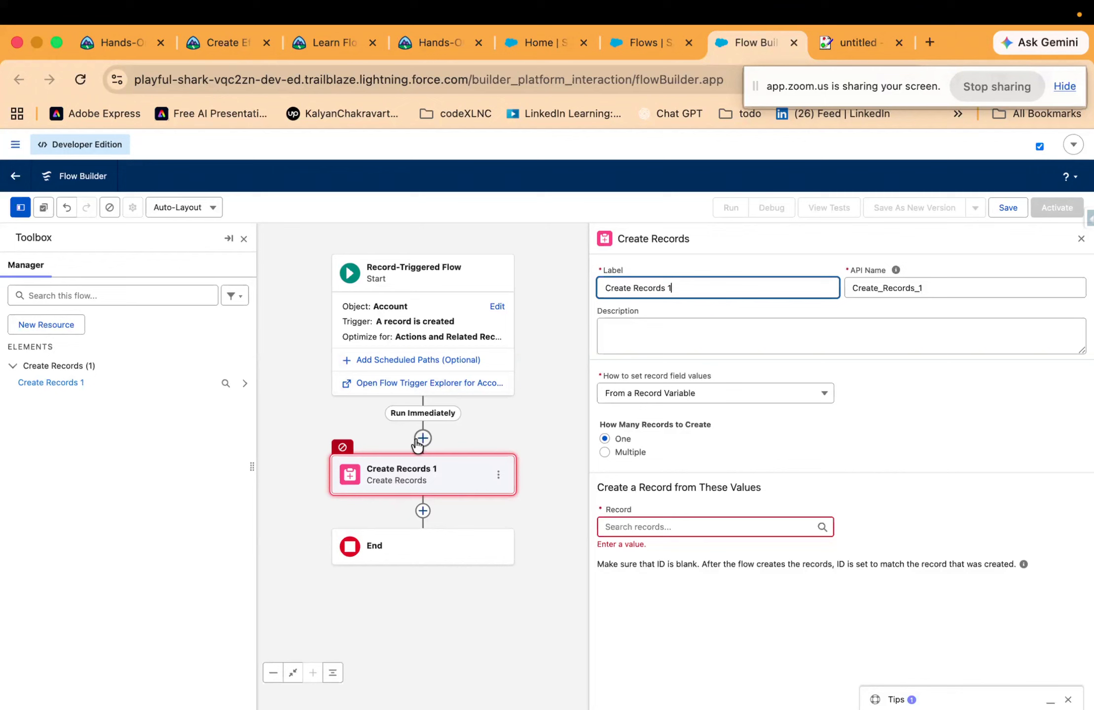
# Return to the Trailhead unit and examine the annotated diagram of elements, connectors and resources in the sample autolaunched flow
pyautogui.click(331, 42)
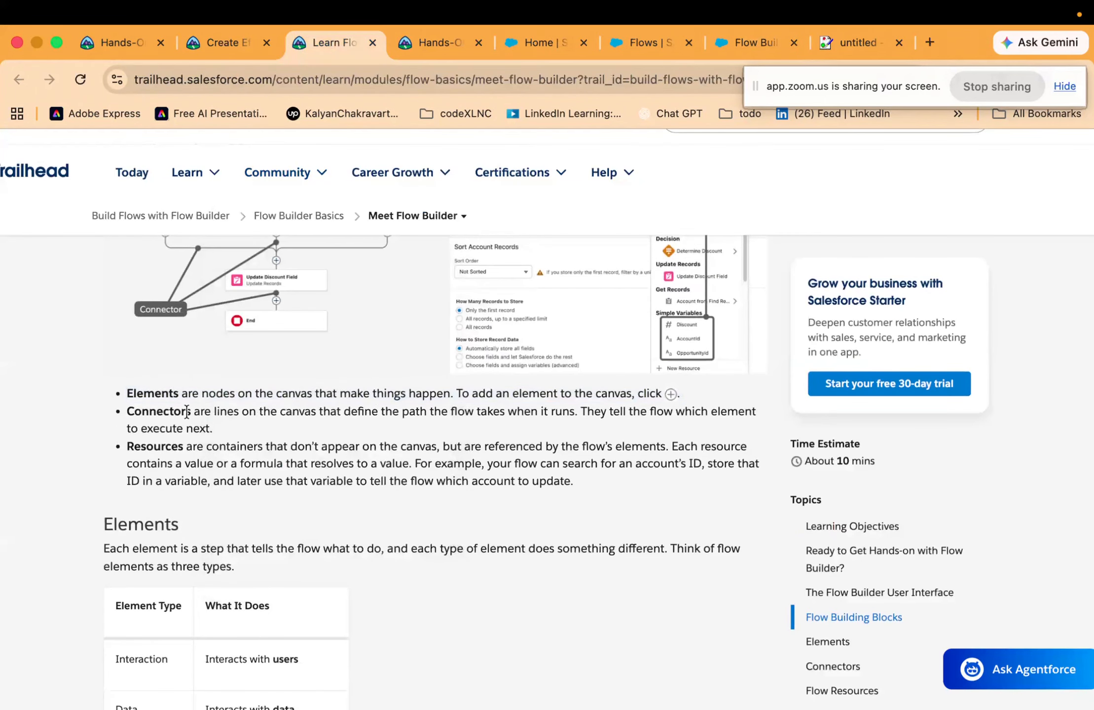
pyautogui.scroll(3, 180, 411)
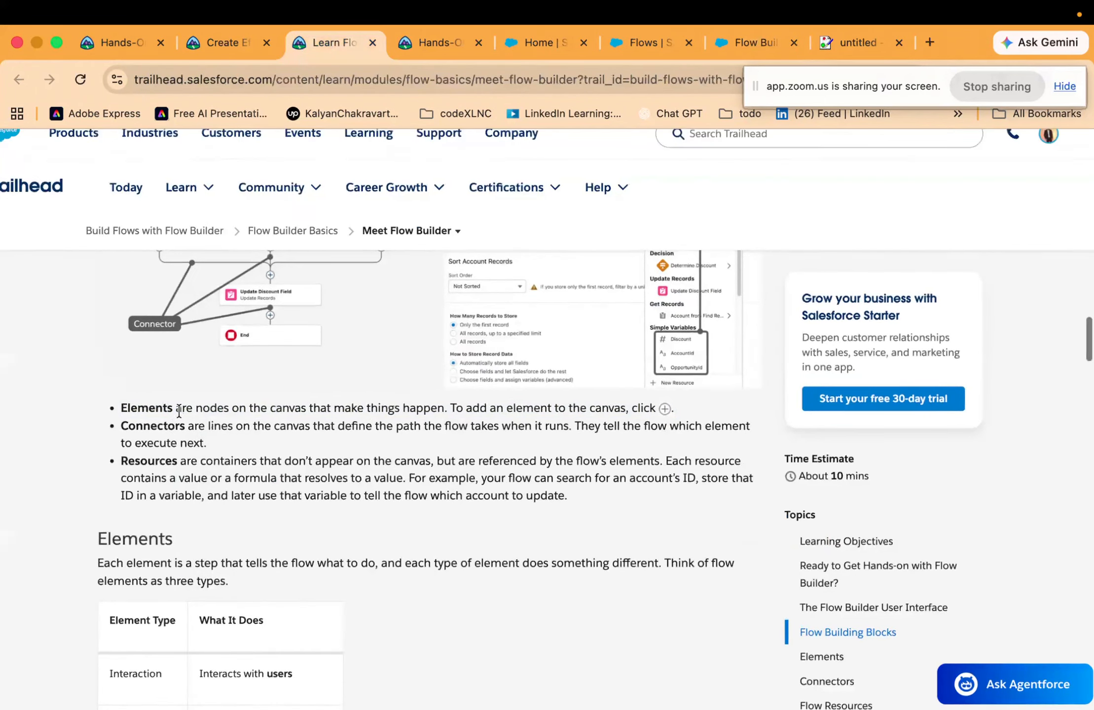
pyautogui.scroll(1, 178, 408)
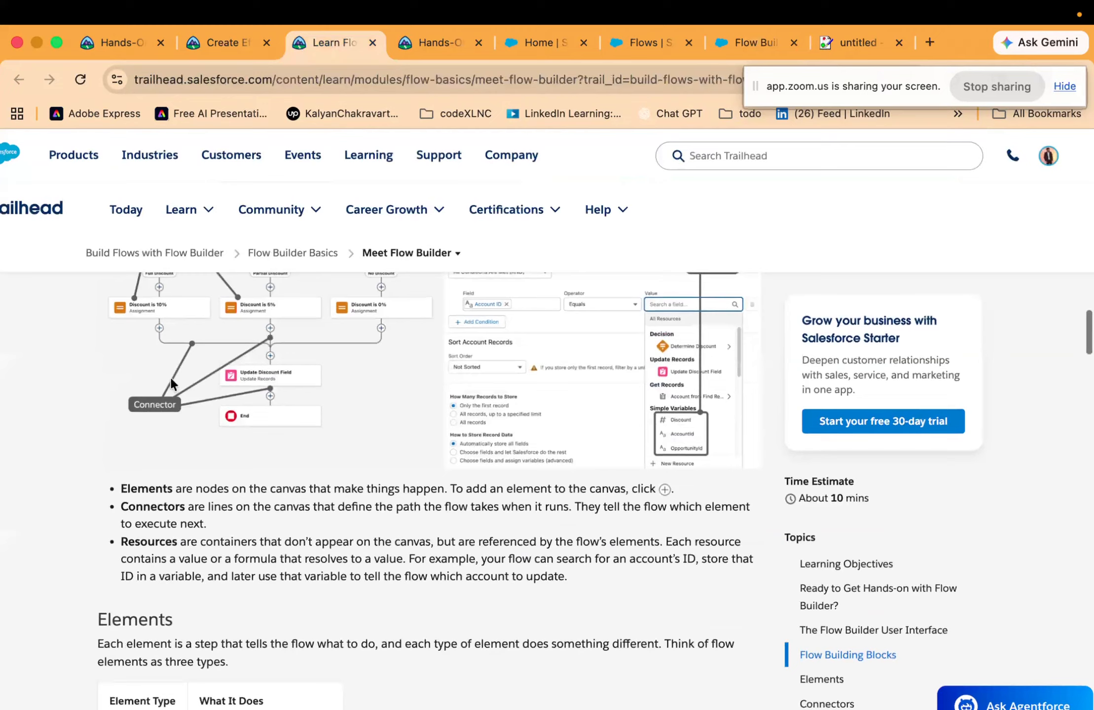
pyautogui.scroll(2, 190, 373)
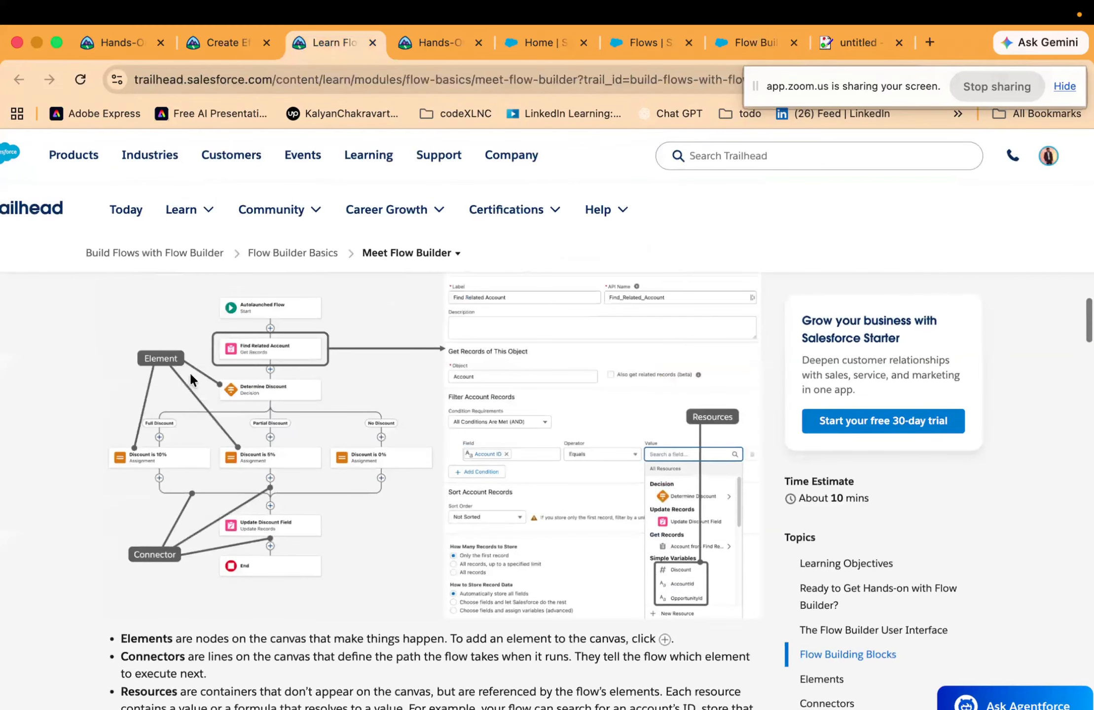
pyautogui.scroll(2, 190, 372)
pyautogui.scroll(2, 191, 360)
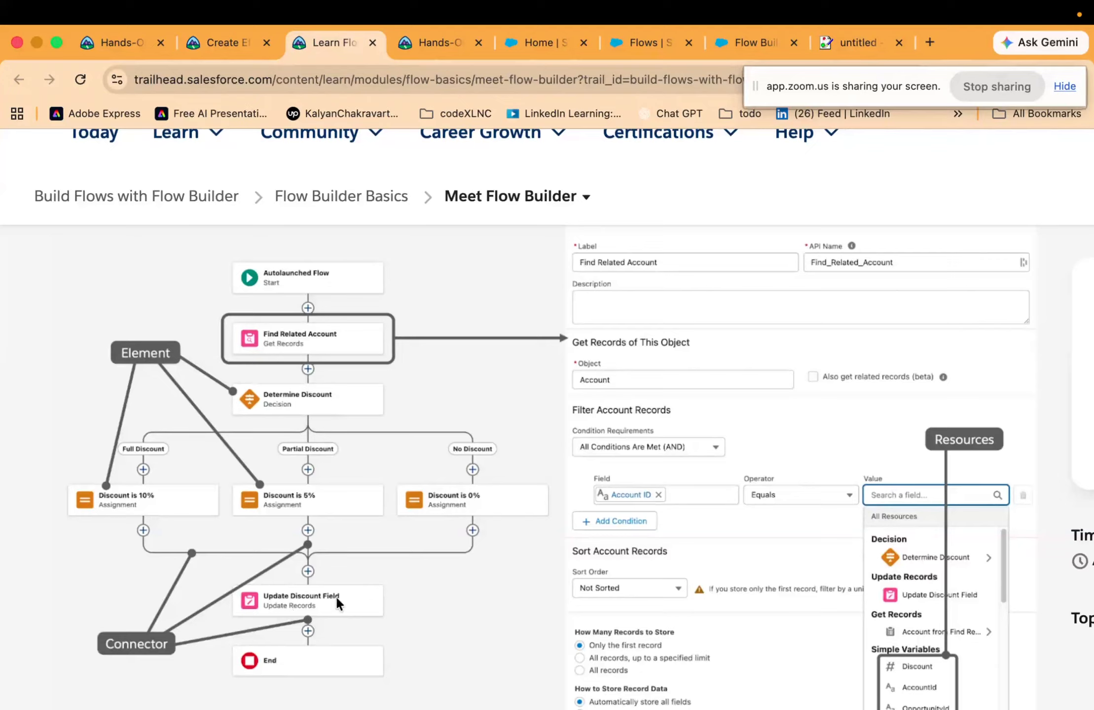
# Read Trailhead's connector and resource definitions against the discount flow diagram, and switch back to Flow Builder
pyautogui.scroll(-5, 337, 599)
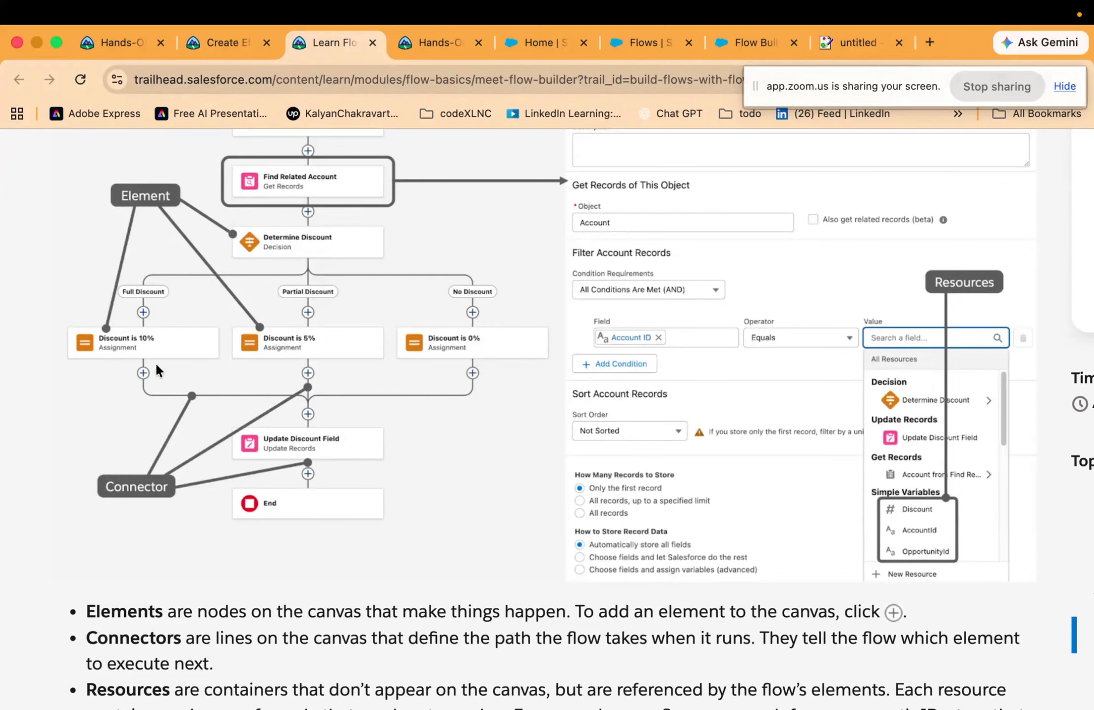
pyautogui.scroll(-1, 162, 373)
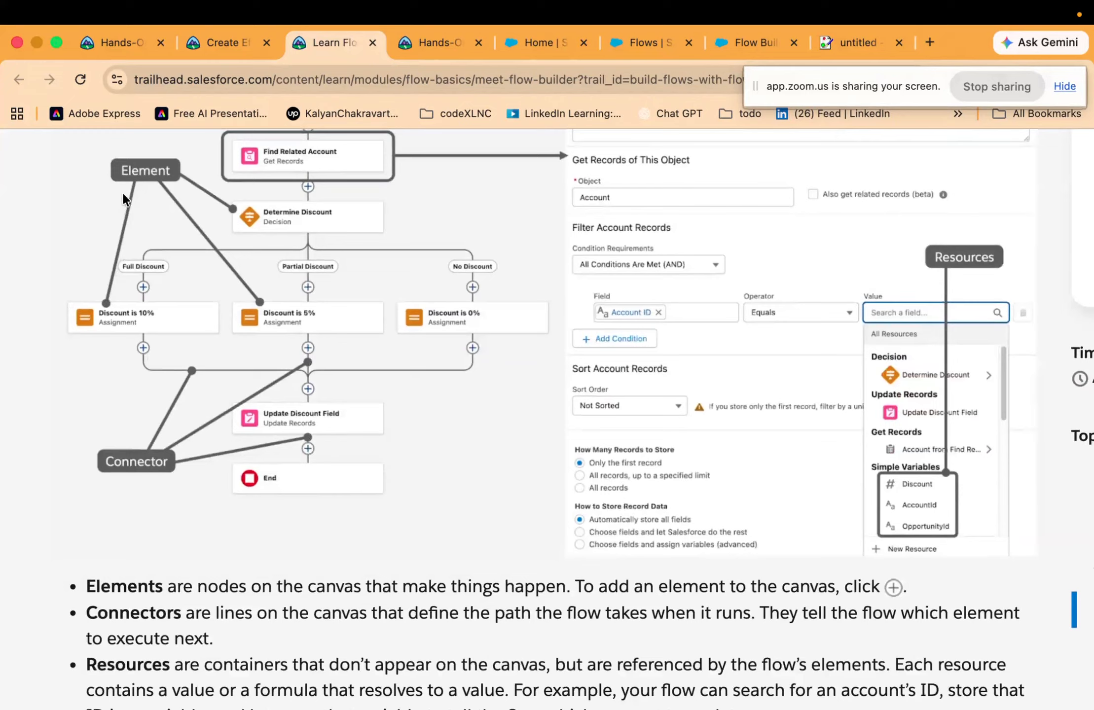
pyautogui.scroll(-3, 152, 462)
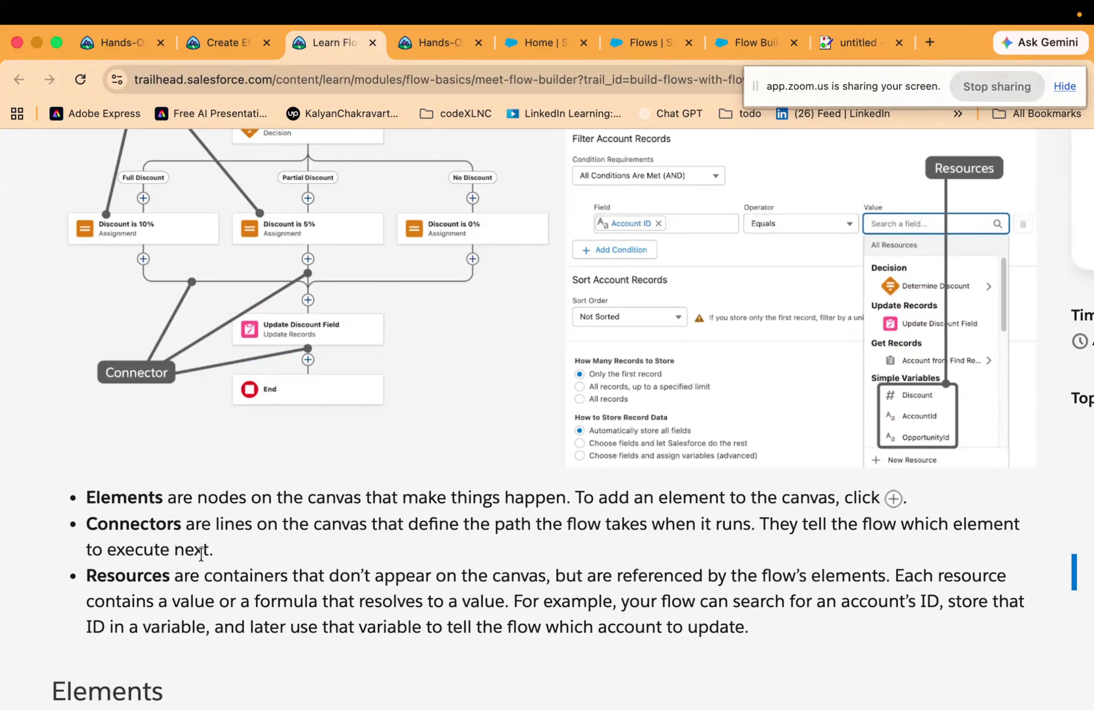
pyautogui.scroll(2, 306, 360)
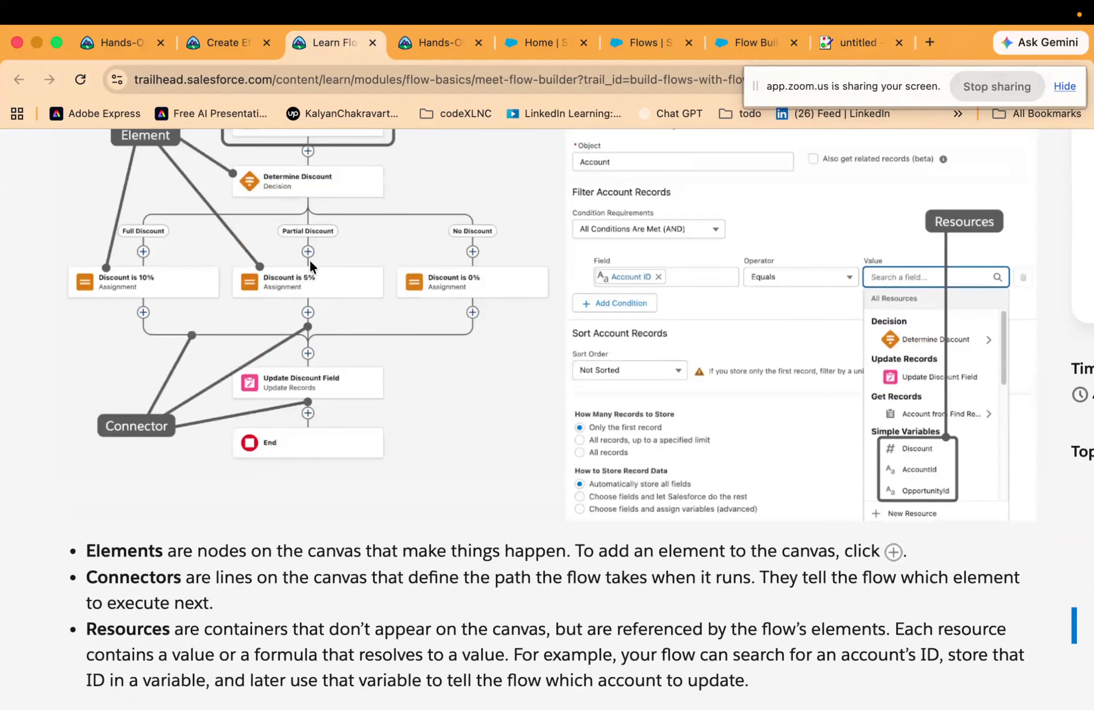
pyautogui.scroll(2, 307, 320)
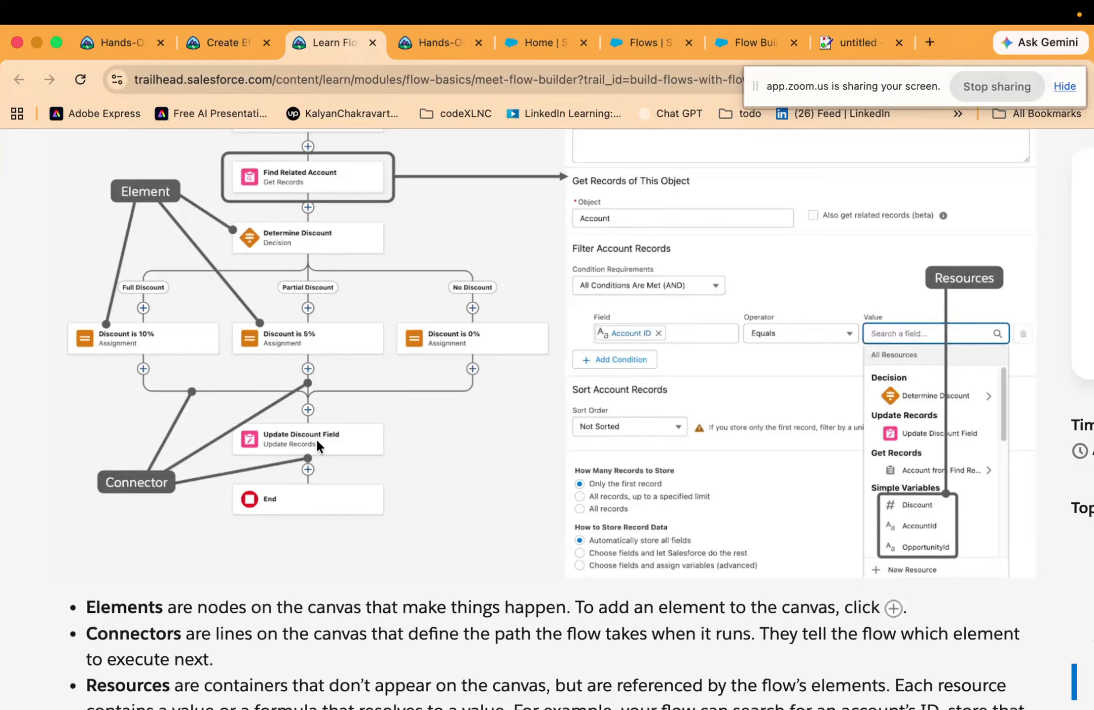
pyautogui.scroll(-1, 317, 442)
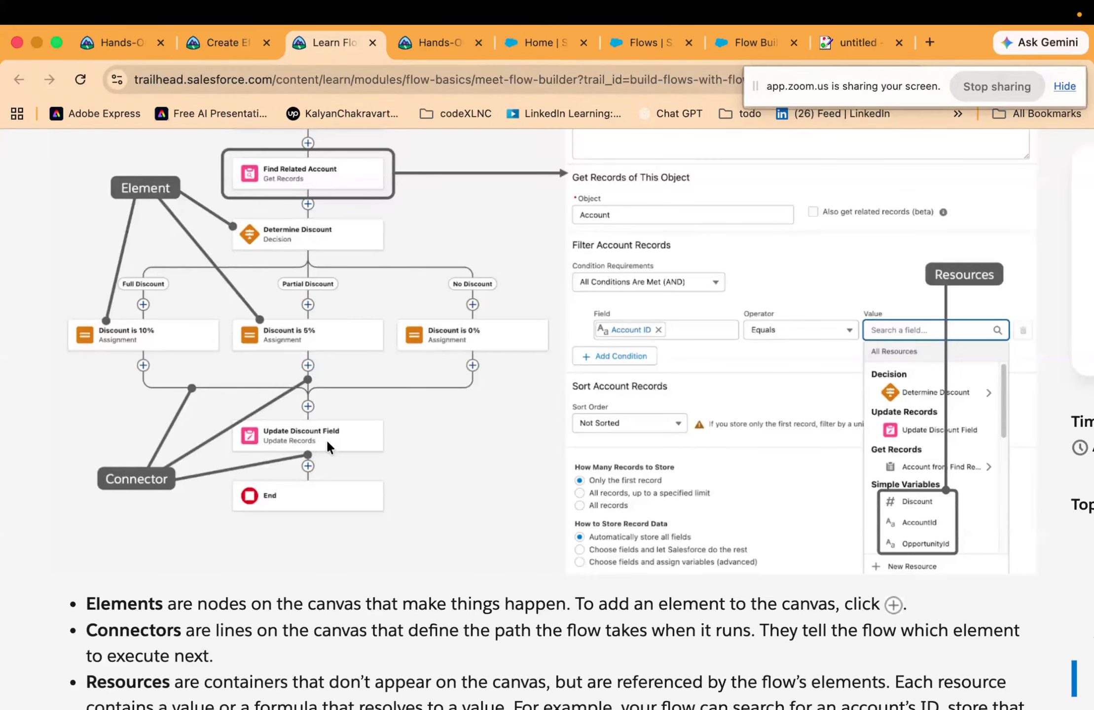
pyautogui.scroll(-5, 329, 447)
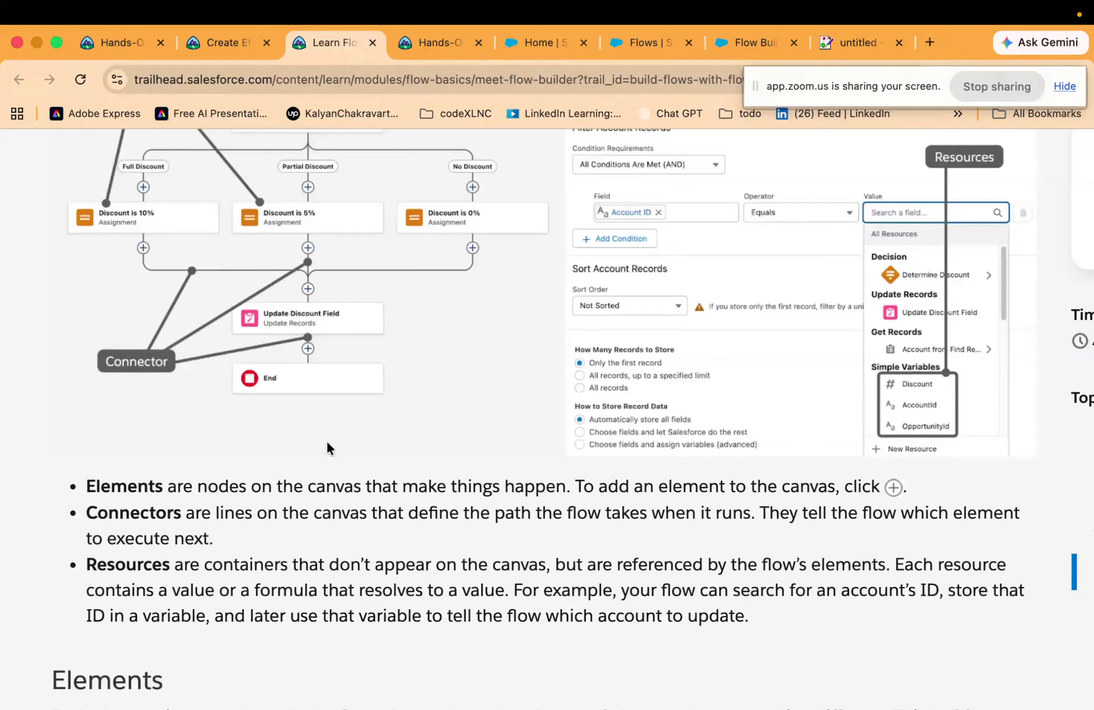
pyautogui.scroll(3, 328, 453)
pyautogui.scroll(2, 328, 445)
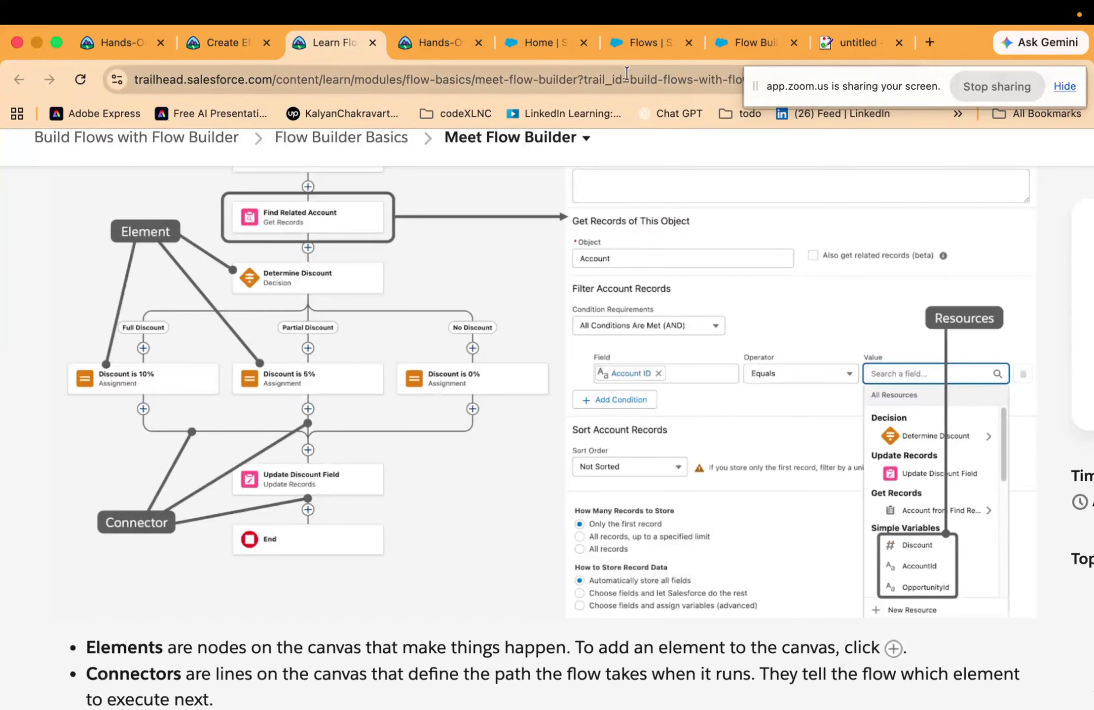
pyautogui.click(743, 37)
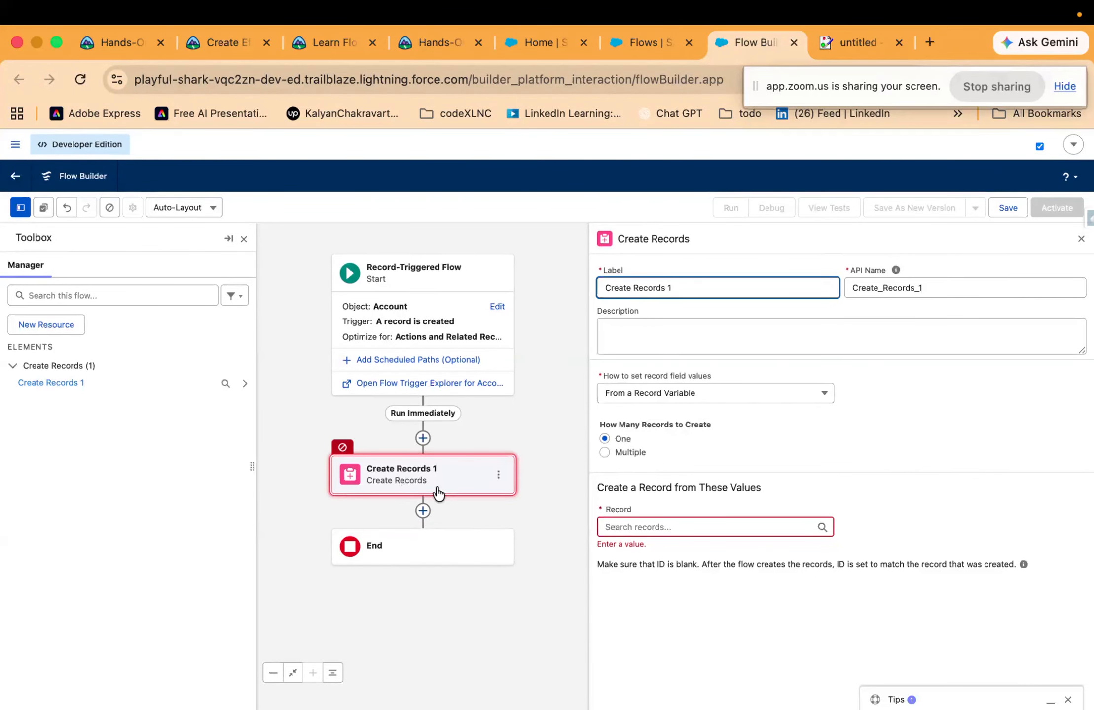
# Try Triggering Account as the record to create from, and compare the One and Multiple options for how many records to create
pyautogui.click(671, 528)
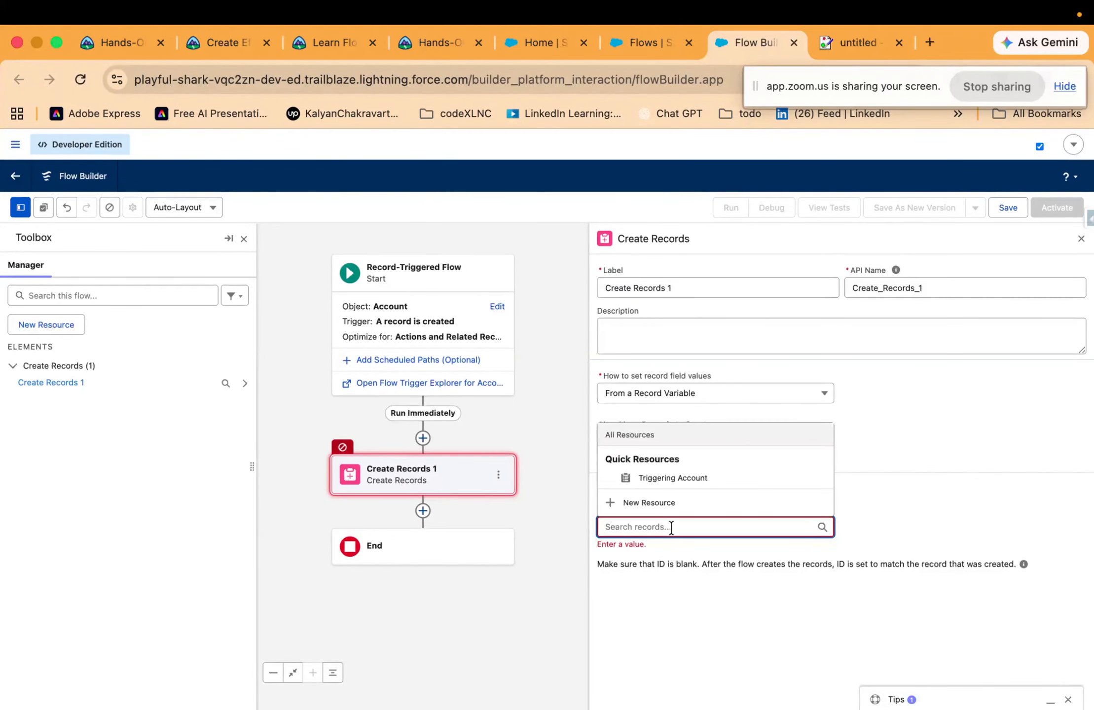
pyautogui.click(669, 488)
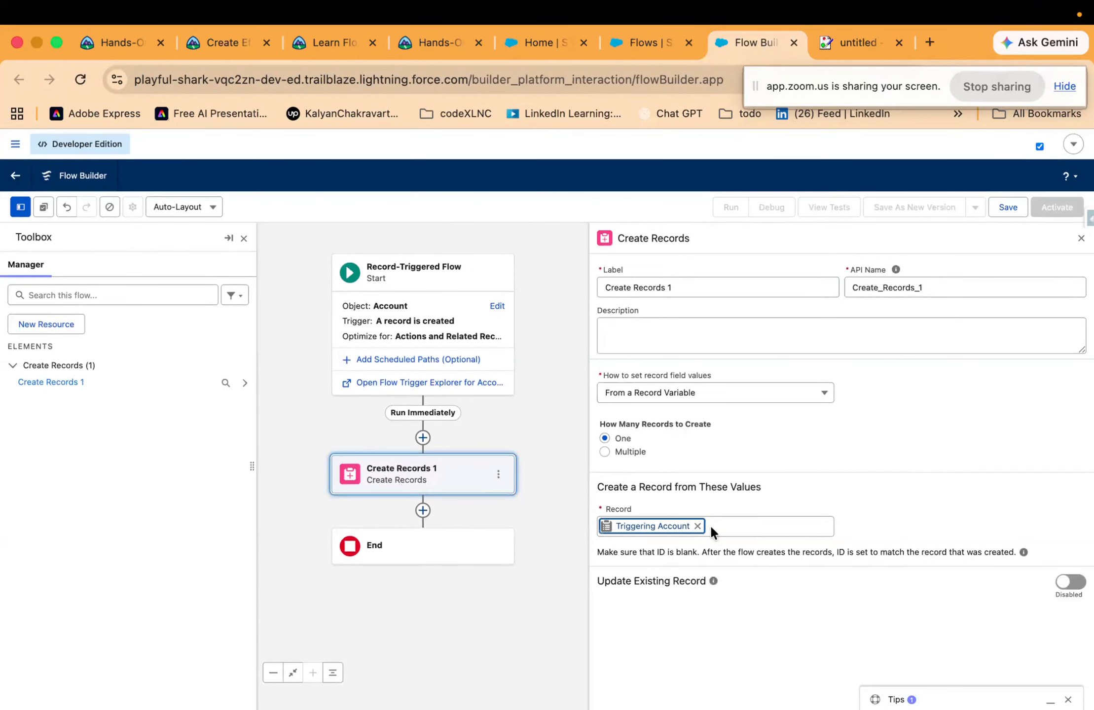
pyautogui.click(605, 451)
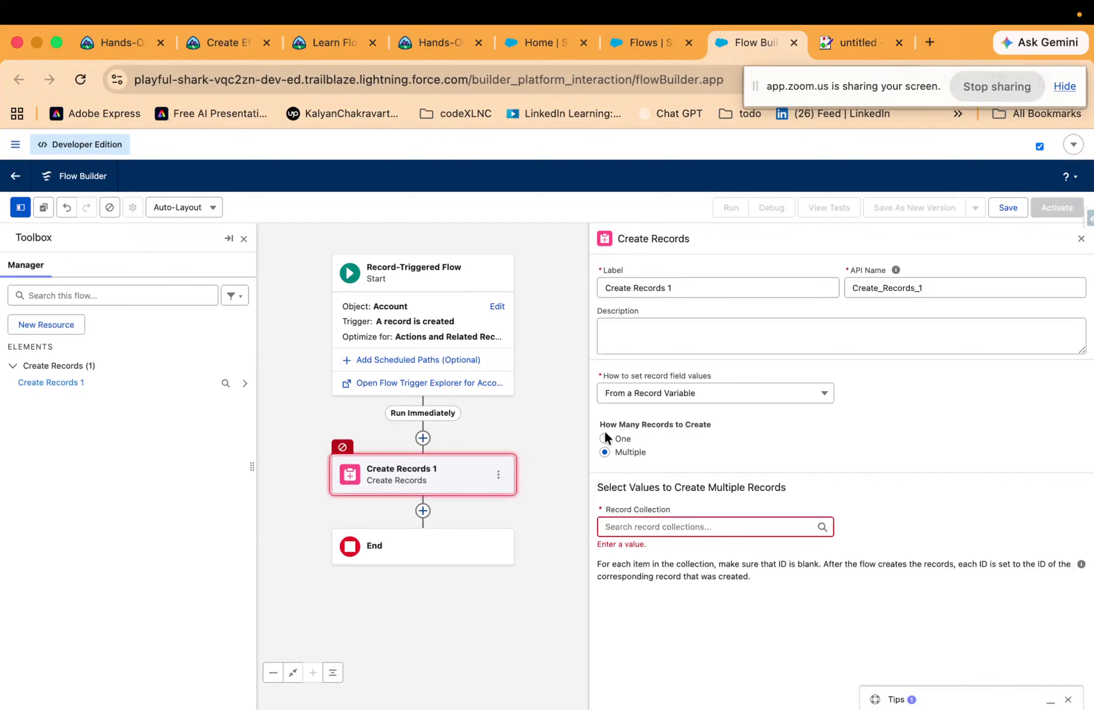
pyautogui.click(606, 438)
# Set the Create Records element to take its field values Manually and choose Contact as the object to create
pyautogui.click(651, 393)
pyautogui.click(663, 423)
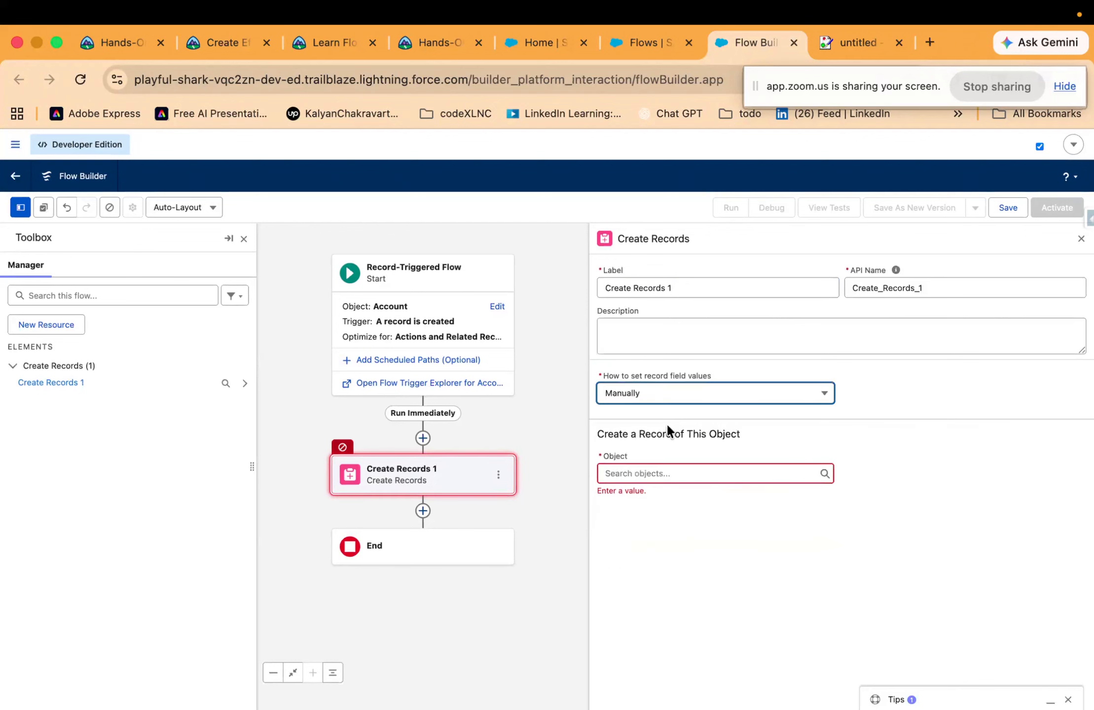
pyautogui.click(649, 475)
pyautogui.write('contac')
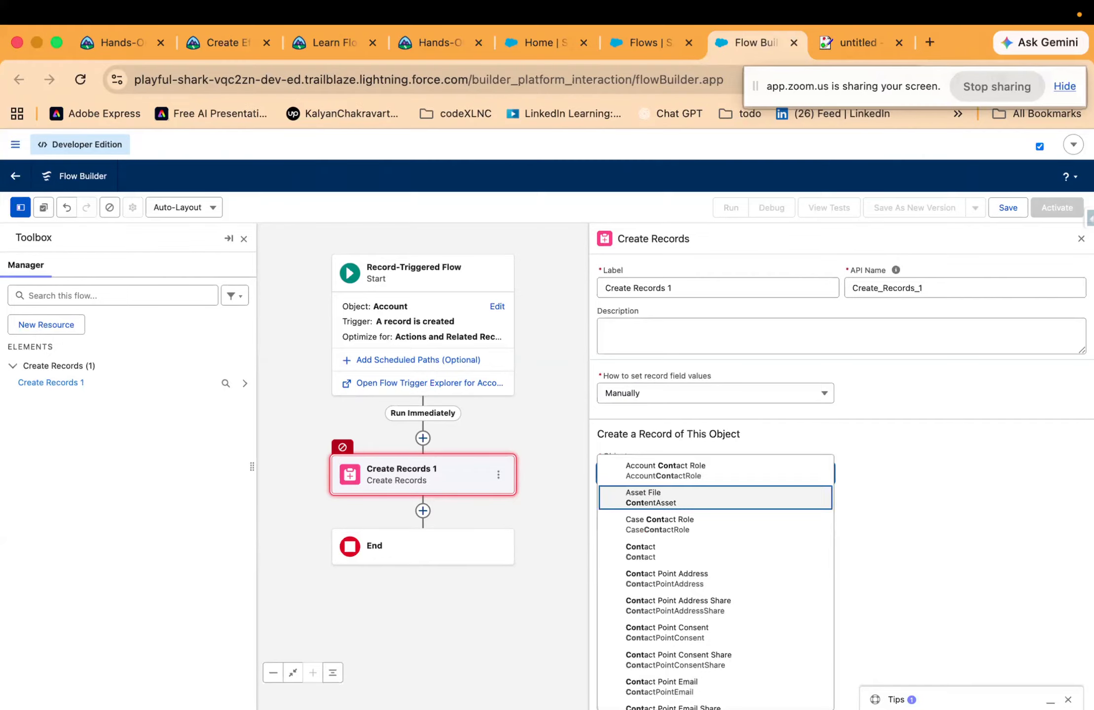
pyautogui.press('BackSpace')
pyautogui.press('BackSpace')
pyautogui.press('BackSpace')
pyautogui.press('BackSpace')
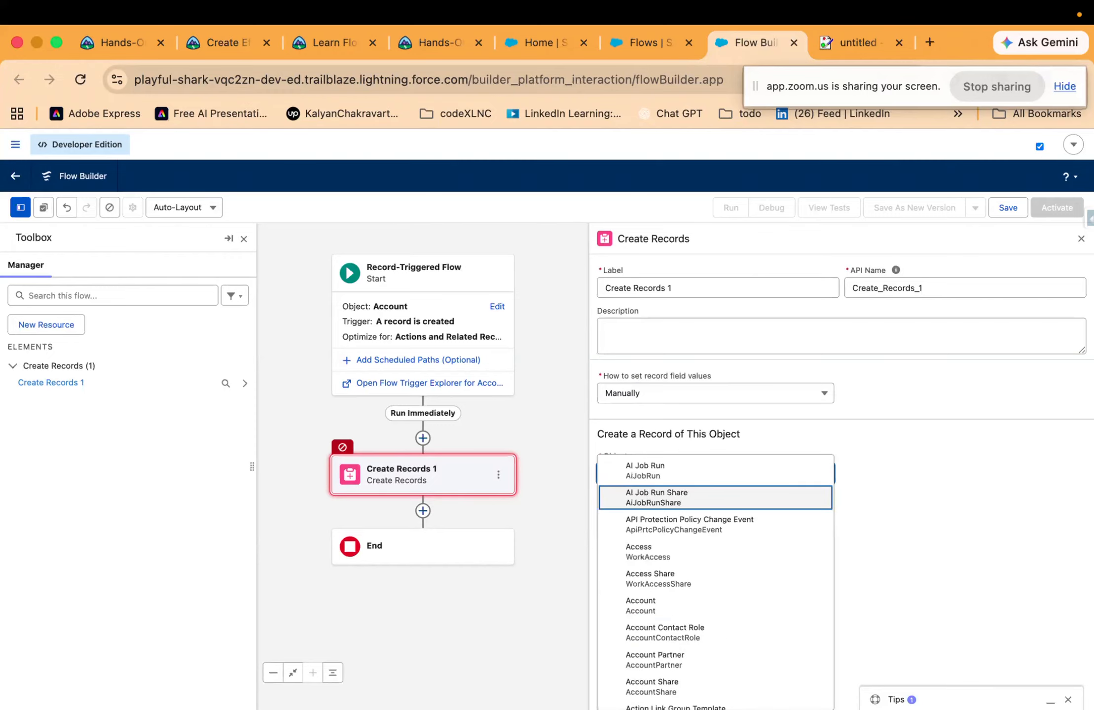
pyautogui.click(936, 518)
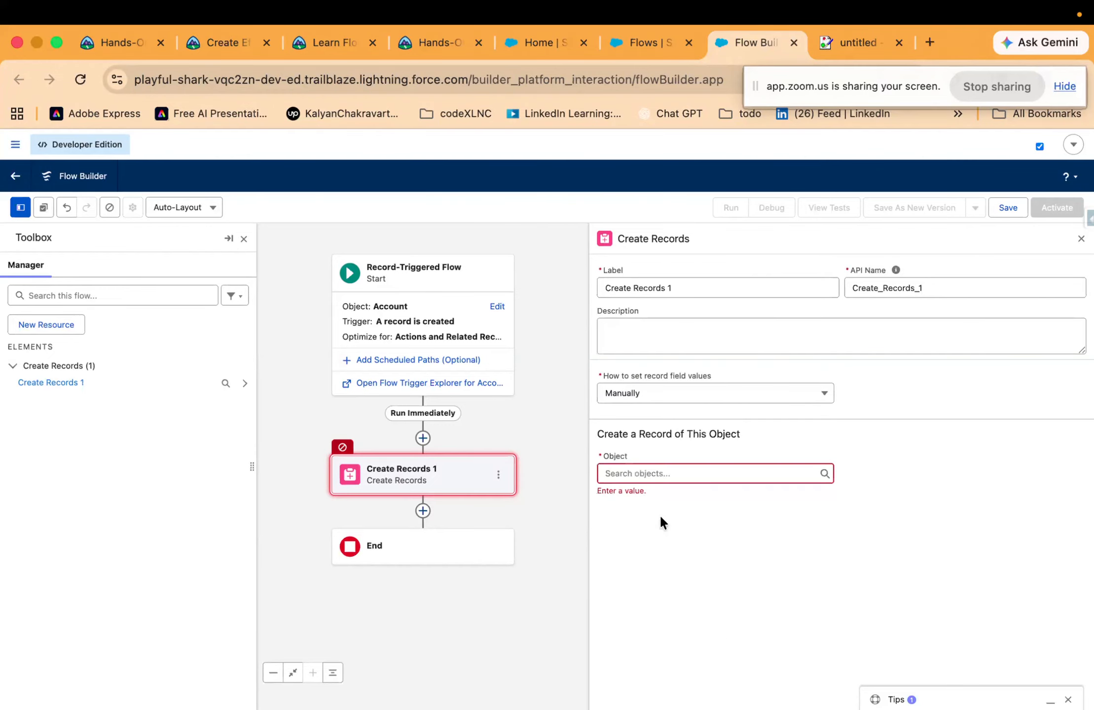
pyautogui.click(639, 476)
pyautogui.write('contact')
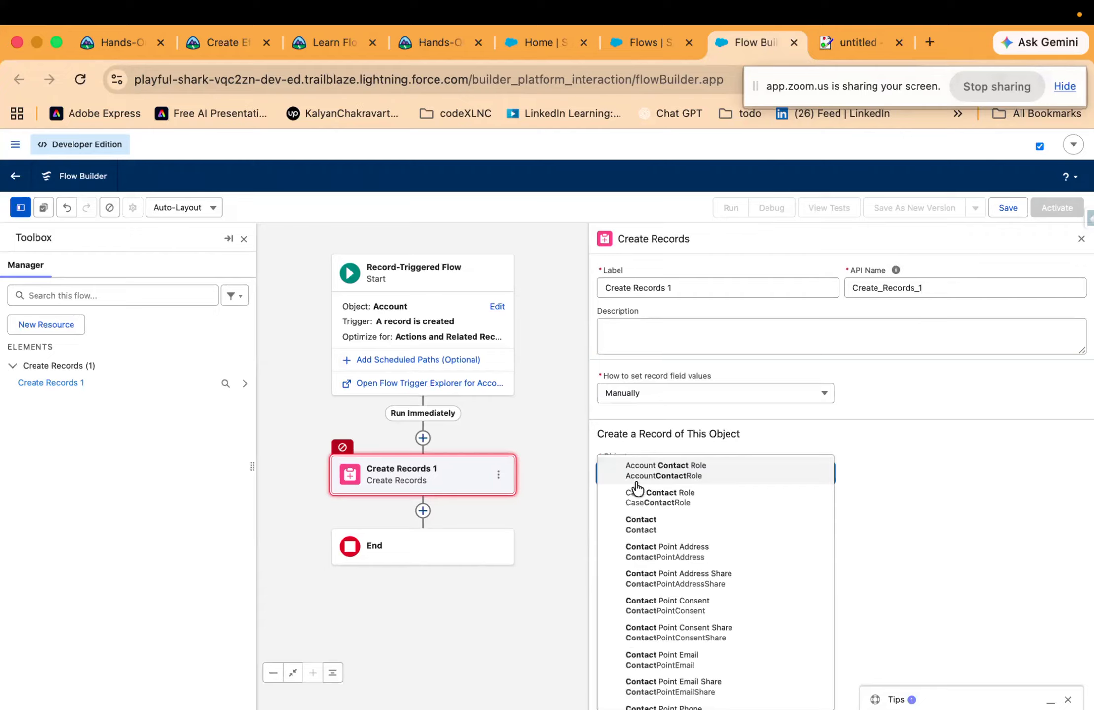
pyautogui.click(654, 533)
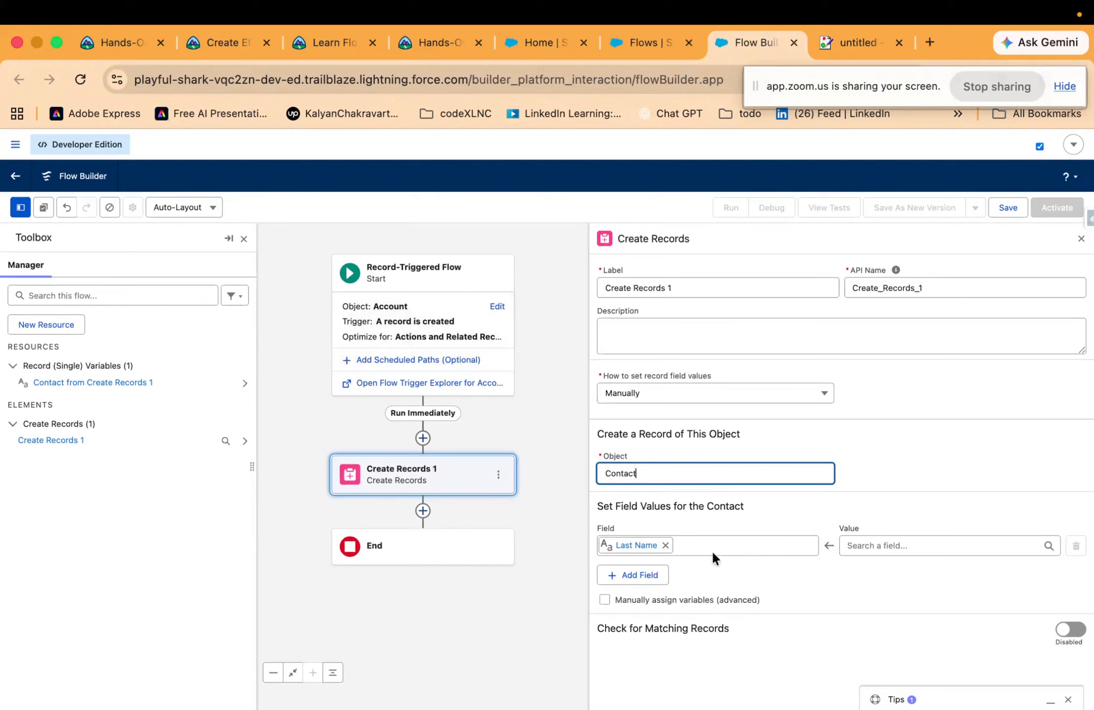
# Set the new contact's Last Name to the Account Name of the Triggering Account
pyautogui.click(881, 547)
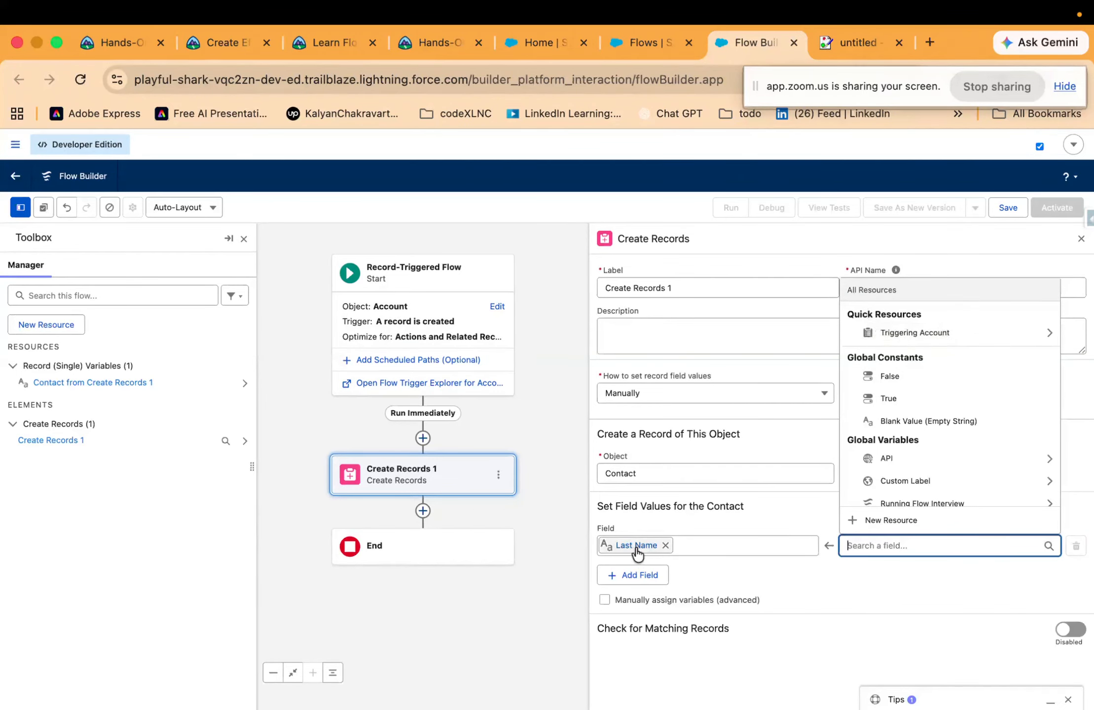
pyautogui.click(895, 336)
pyautogui.scroll(-3, 903, 436)
pyautogui.scroll(3, 905, 438)
pyautogui.scroll(-3, 905, 510)
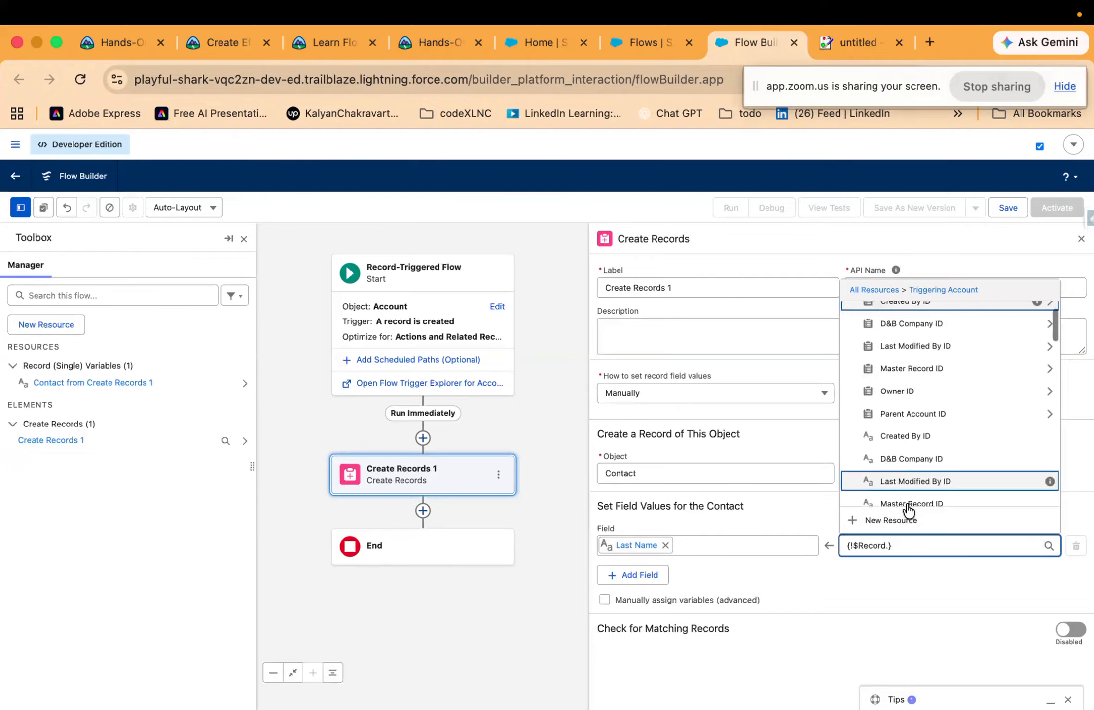
pyautogui.write('ac')
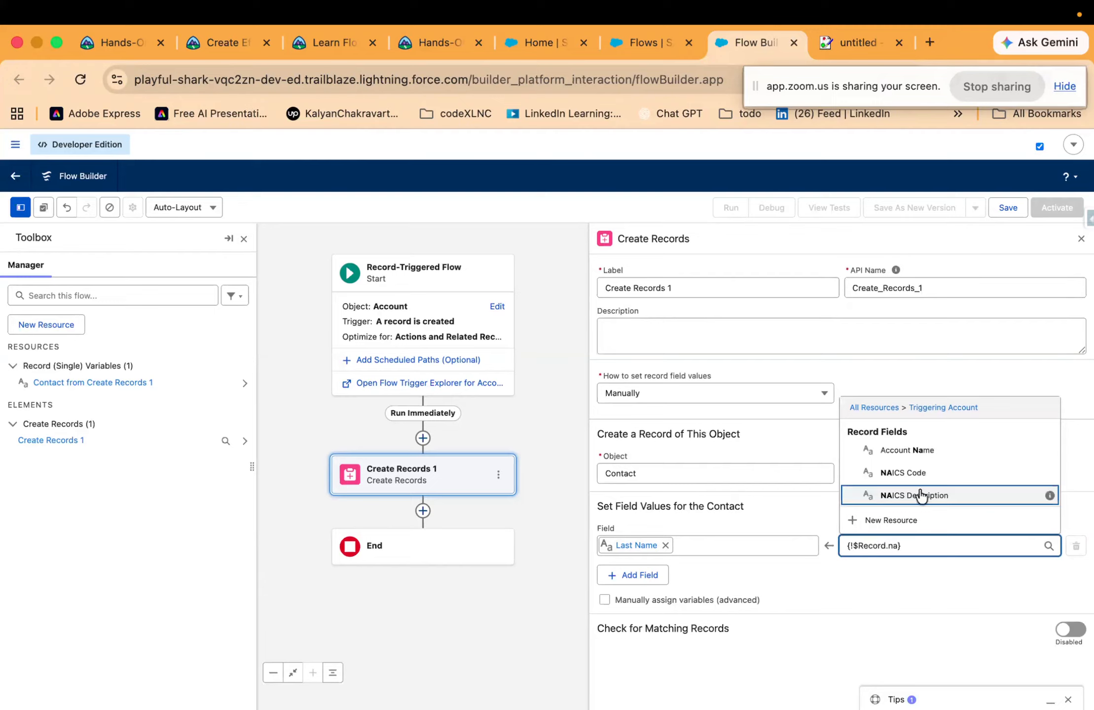
pyautogui.click(919, 457)
pyautogui.click(972, 604)
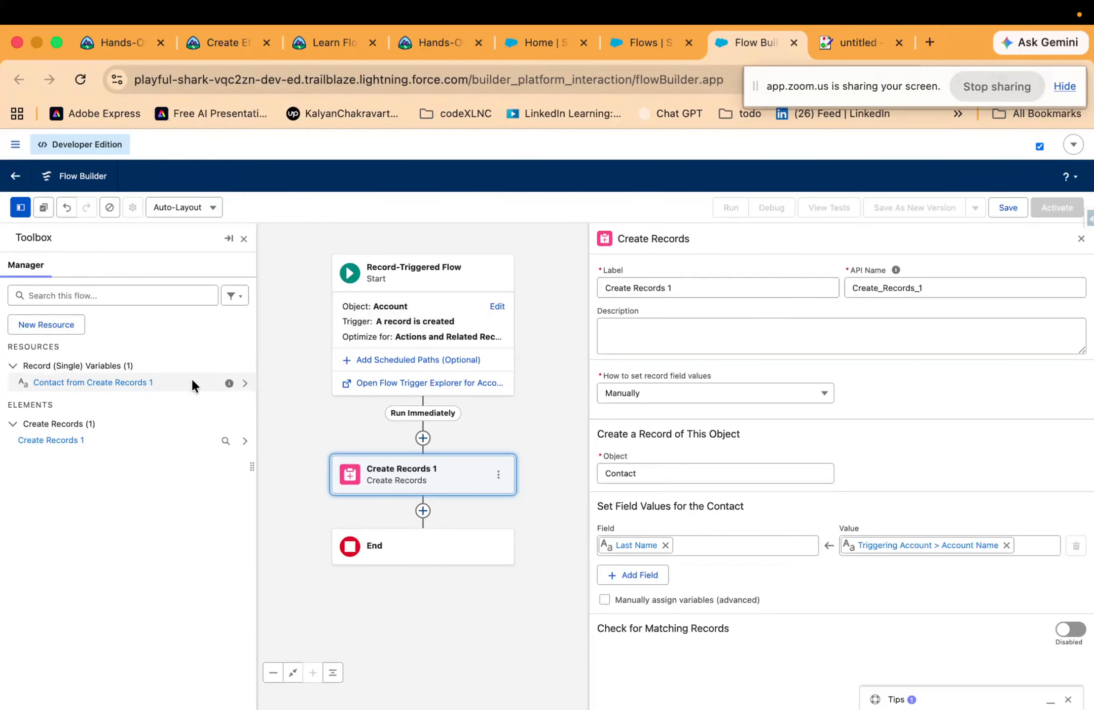
# Start a new Constant resource named DiscountCode with the Number data type and the value 55
pyautogui.click(38, 323)
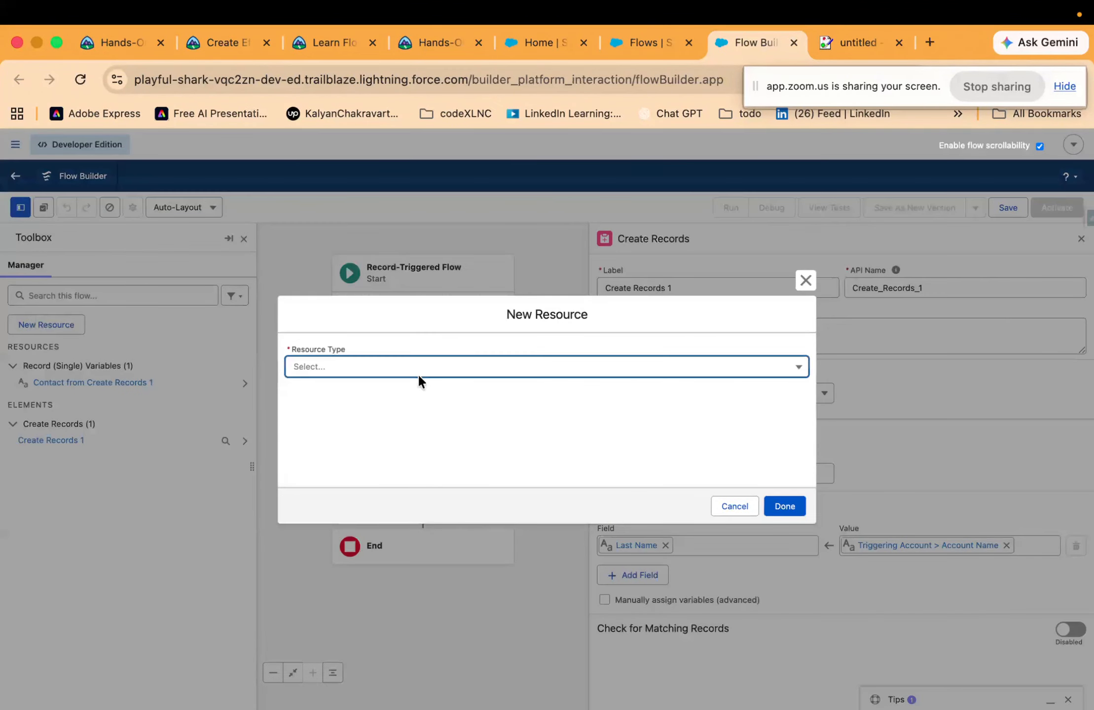
pyautogui.click(418, 369)
pyautogui.click(403, 425)
pyautogui.click(379, 392)
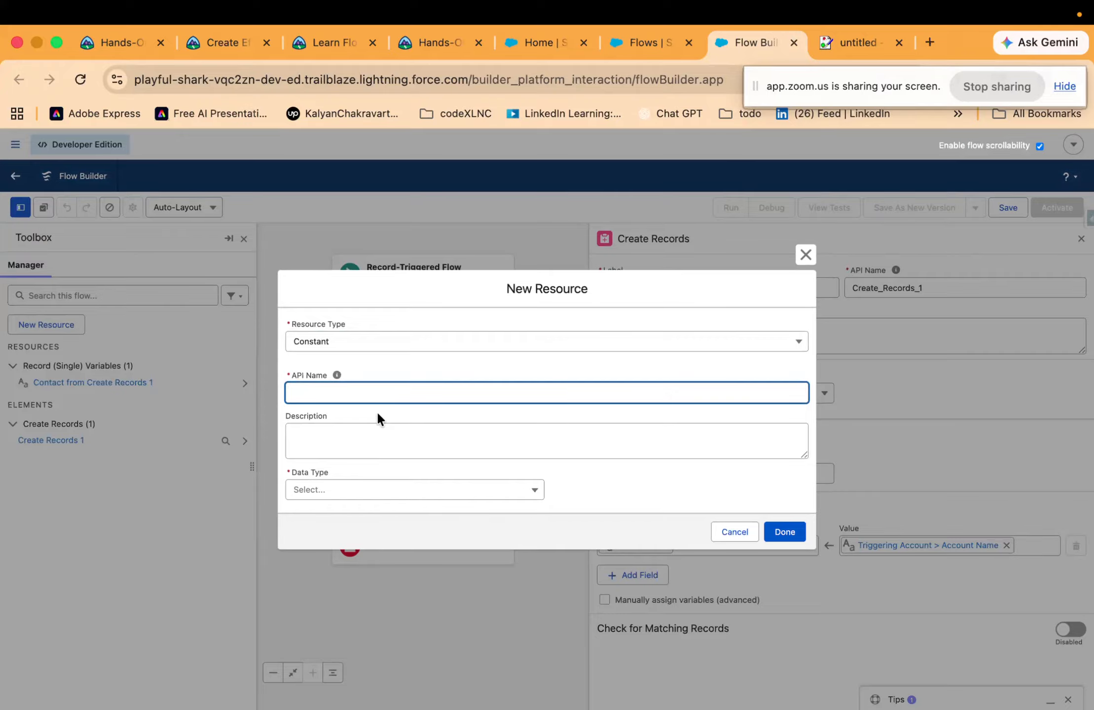
pyautogui.write('DiscountCode')
pyautogui.click(367, 500)
pyautogui.click(359, 543)
pyautogui.click(383, 508)
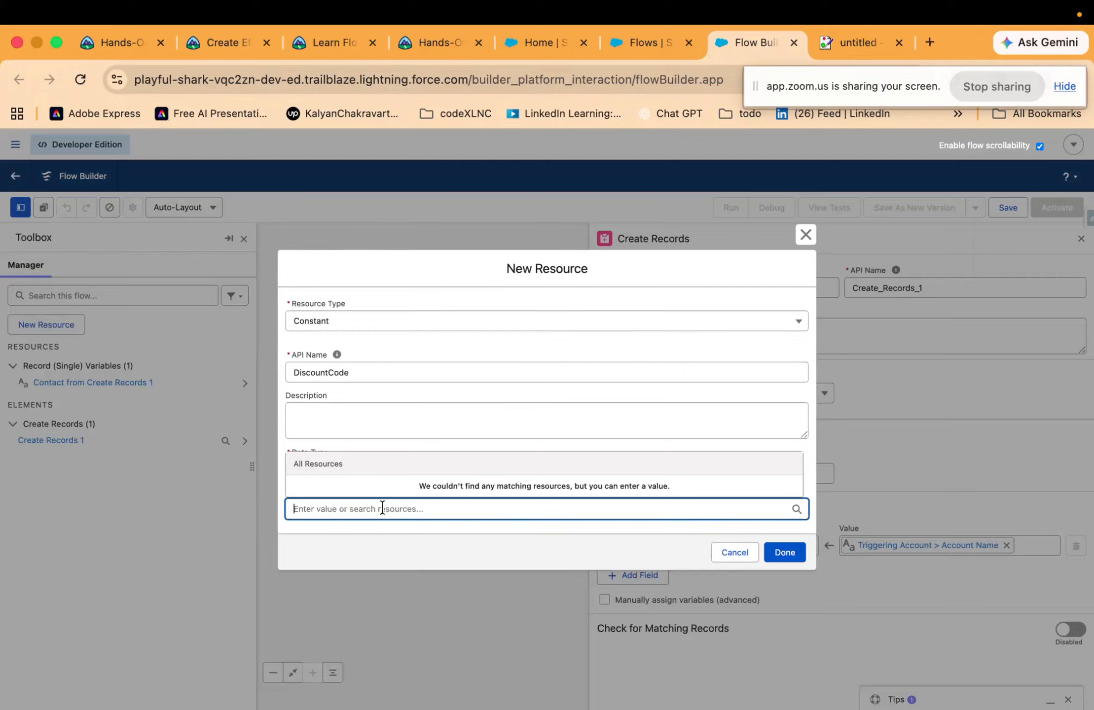
pyautogui.write('55')
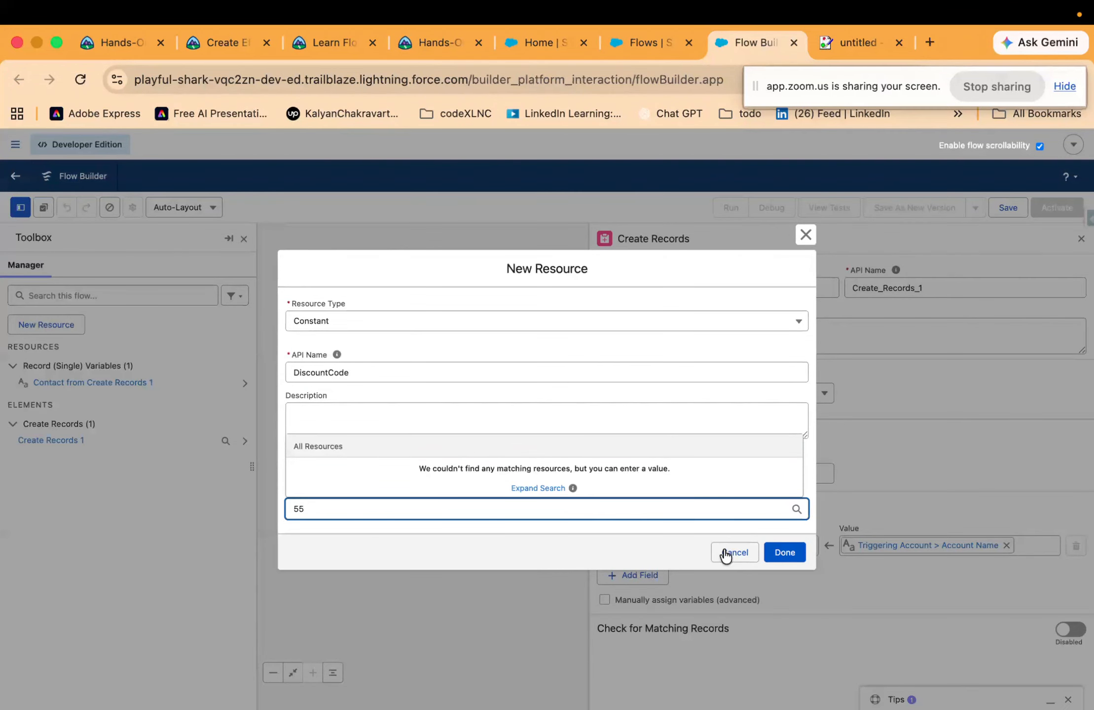
# Change the DiscountCode constant's data type to Text, give it the value DISC50, and finish creating the resource
pyautogui.click(398, 372)
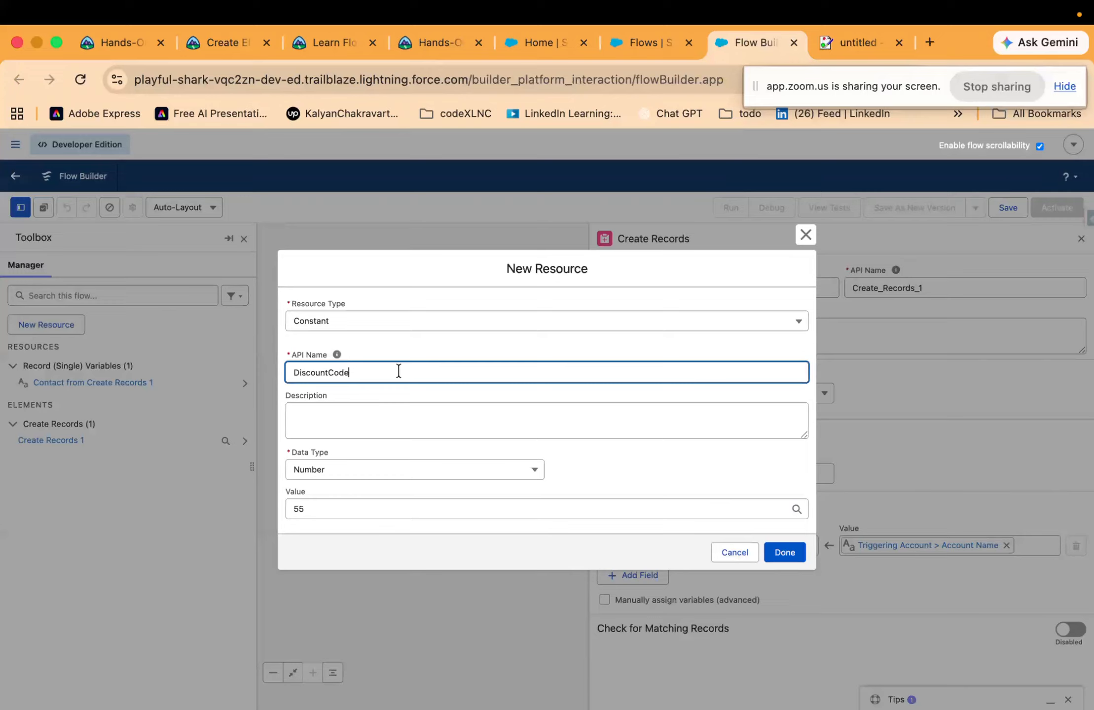
pyautogui.click(377, 471)
pyautogui.click(353, 496)
pyautogui.click(349, 513)
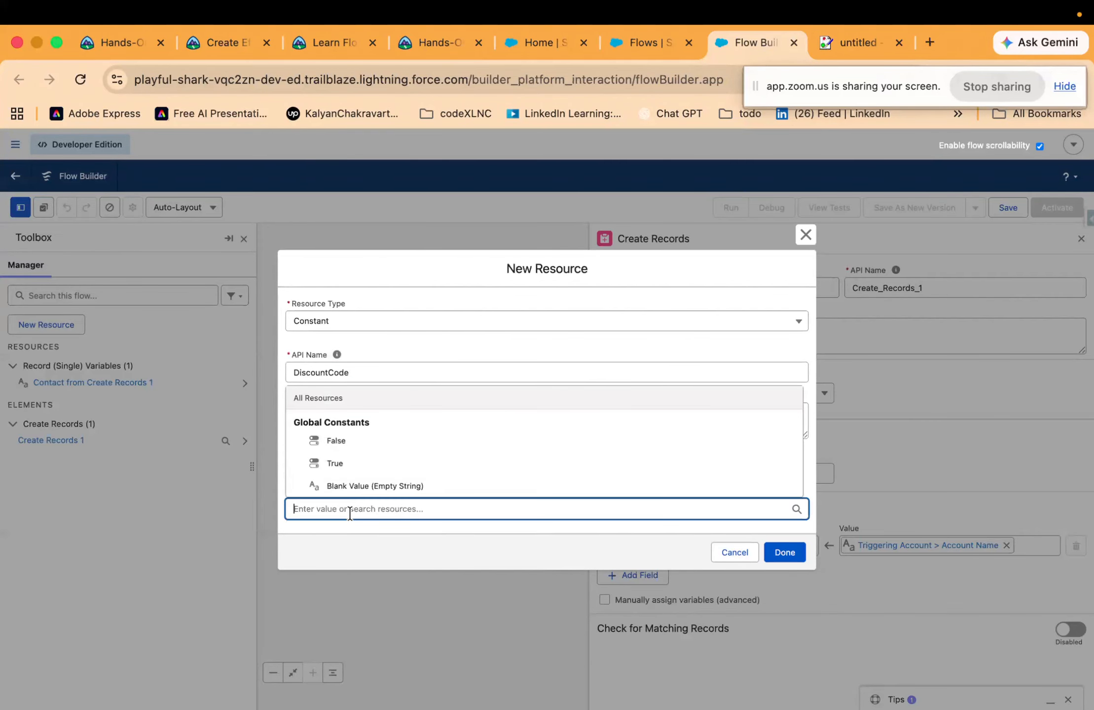
pyautogui.write('DISC5')
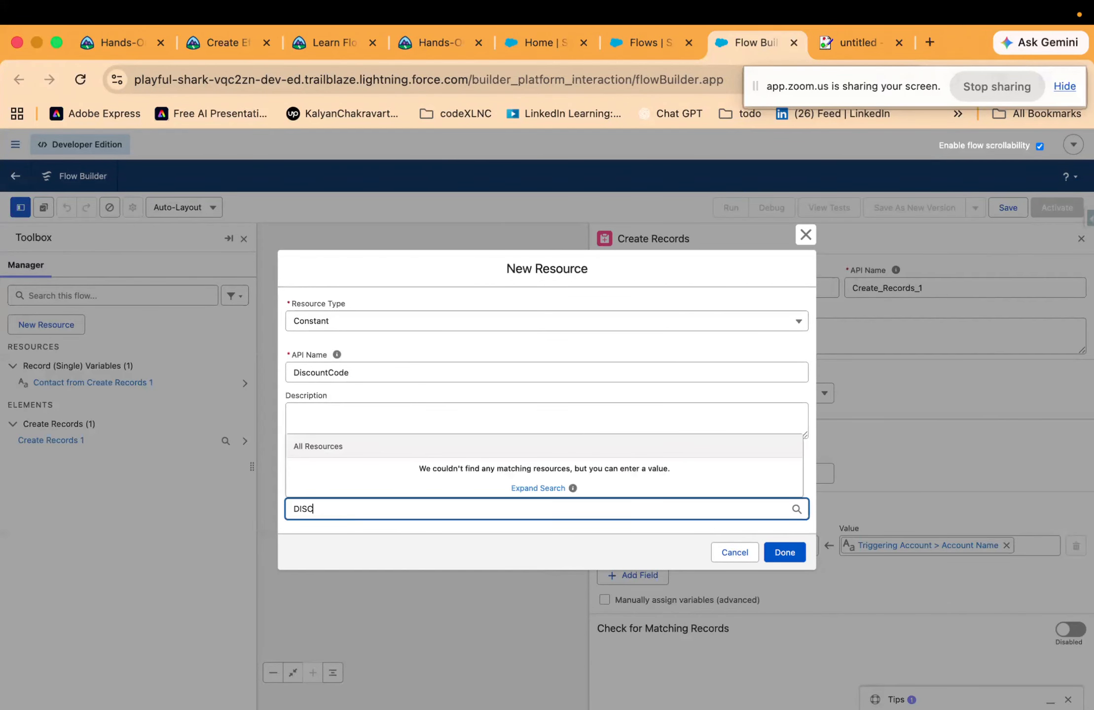
pyautogui.write('50')
pyautogui.click(787, 554)
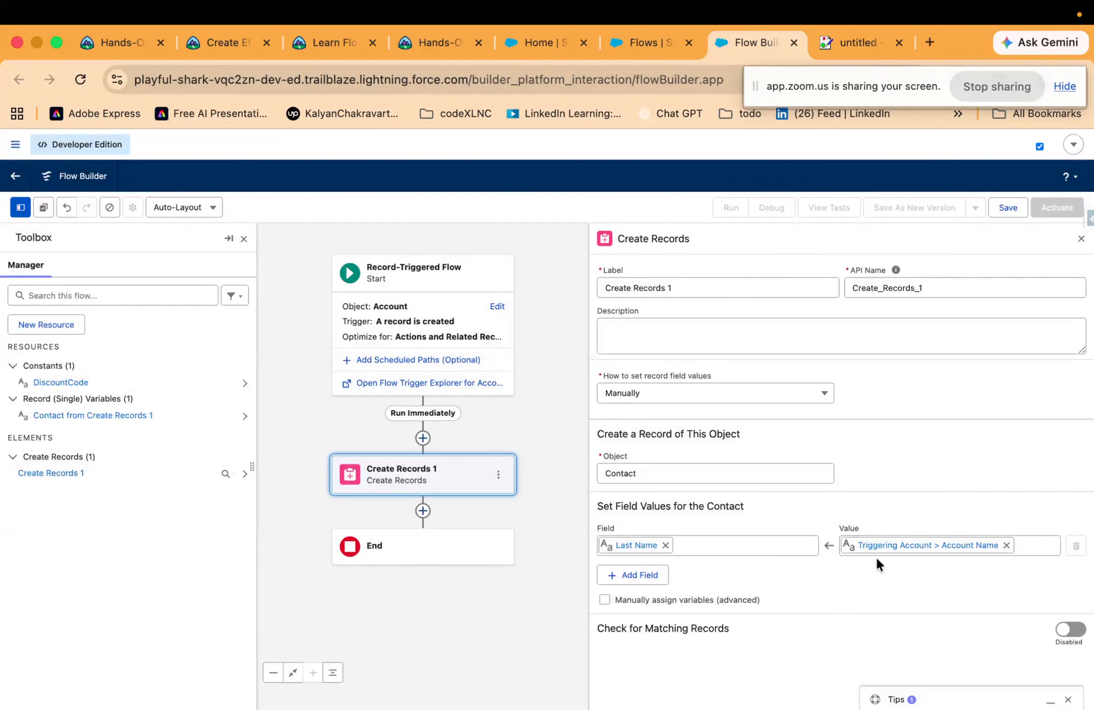
# Add Assistant's Name as a second field for the new contact and look through the resources available for its value
pyautogui.click(665, 574)
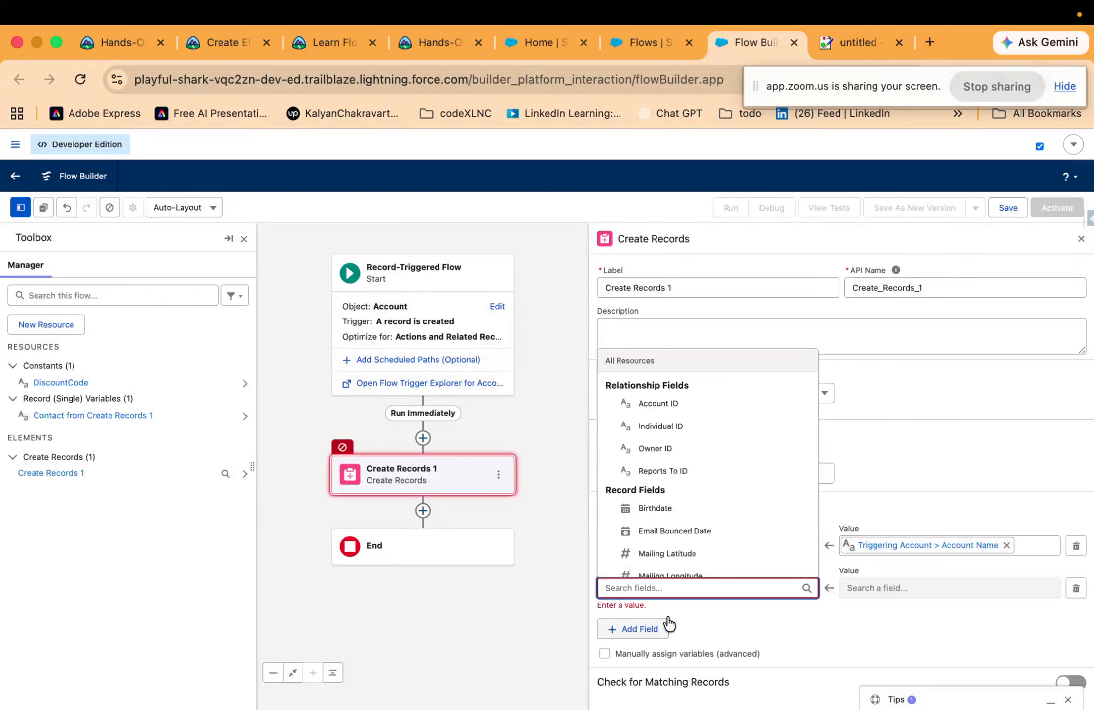
pyautogui.scroll(-3, 705, 504)
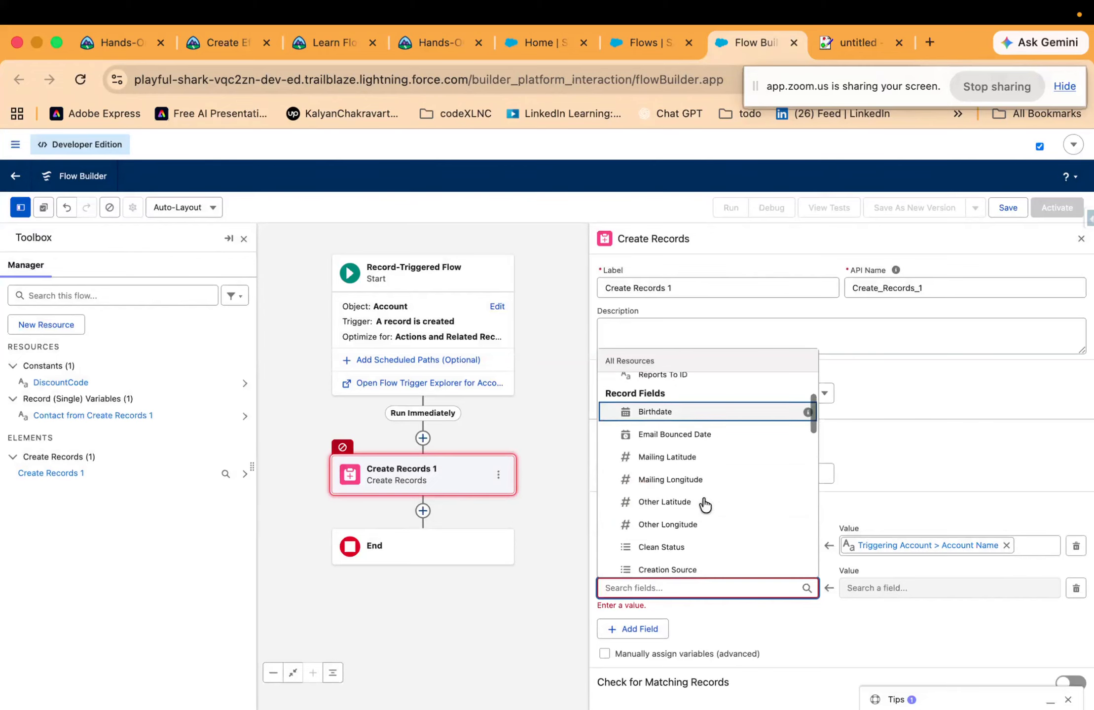
pyautogui.scroll(-5, 715, 547)
pyautogui.scroll(-10, 716, 548)
pyautogui.scroll(-5, 716, 548)
pyautogui.scroll(10, 704, 481)
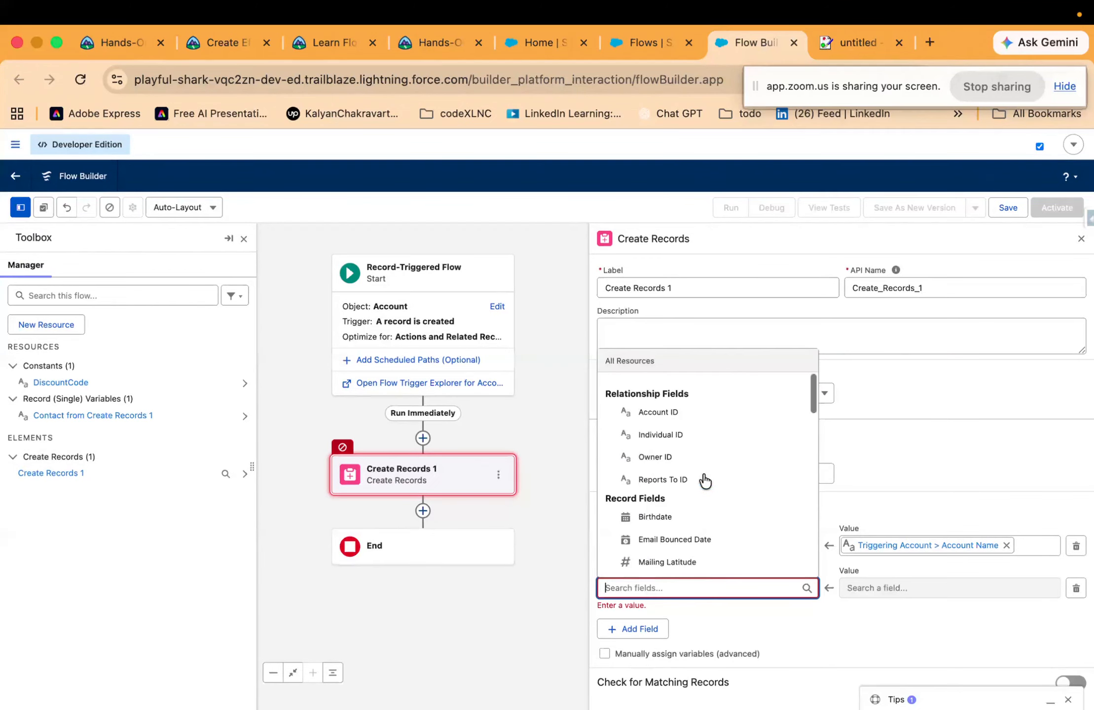
pyautogui.scroll(-5, 679, 450)
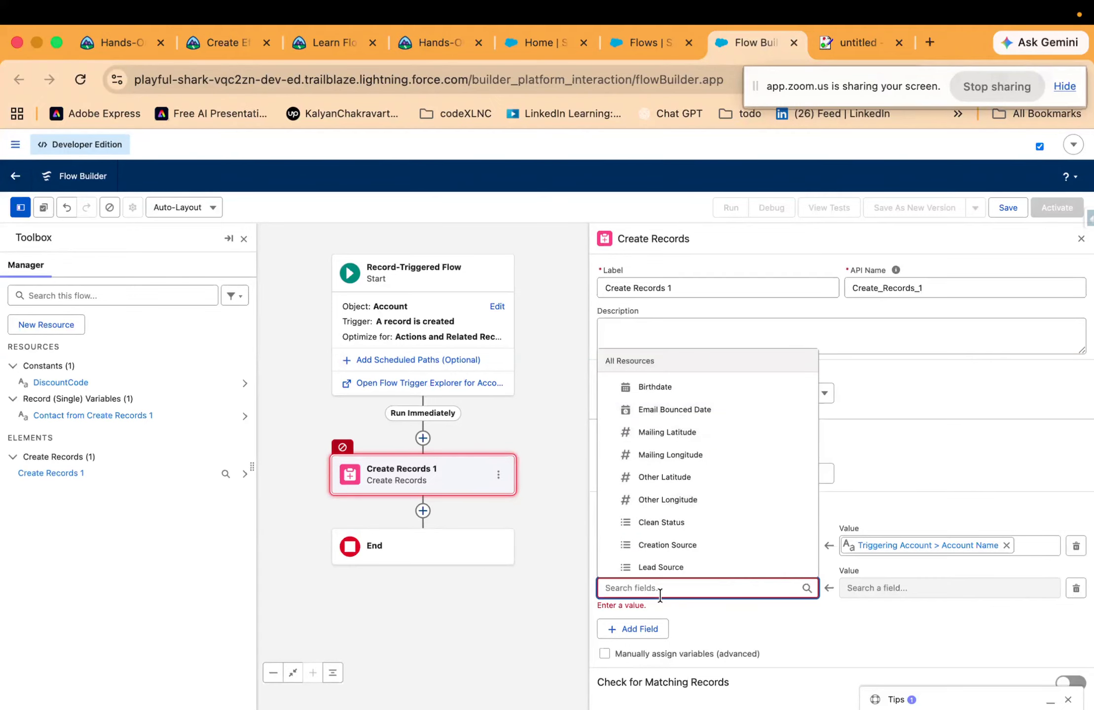
pyautogui.write('na')
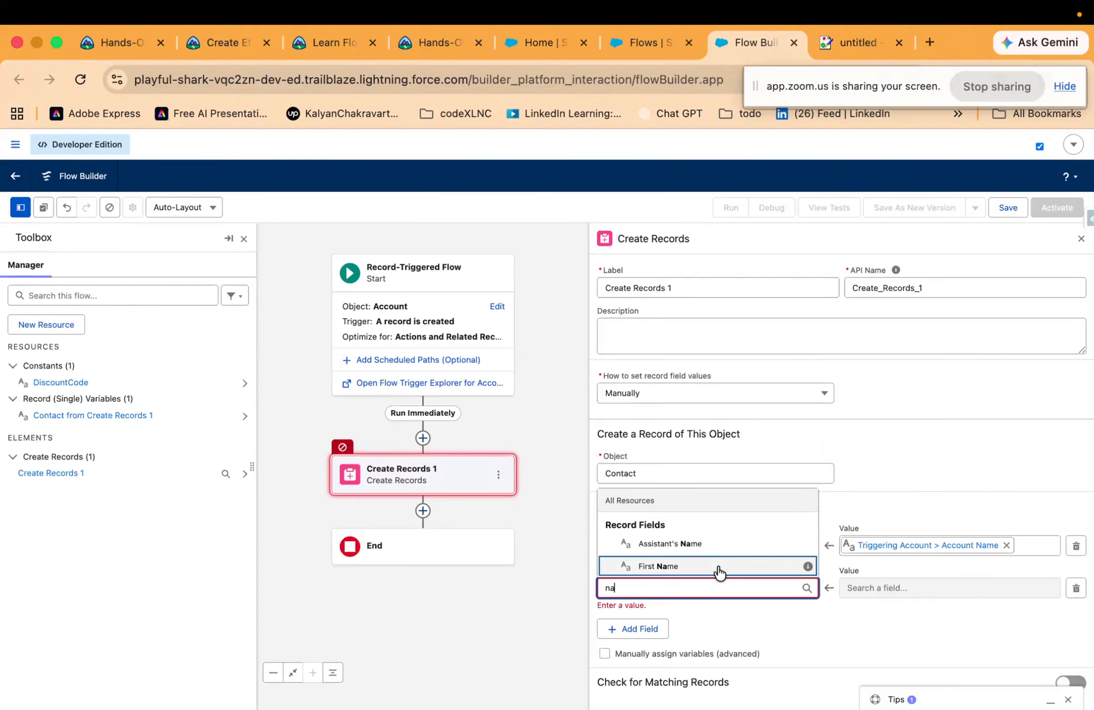
pyautogui.click(696, 545)
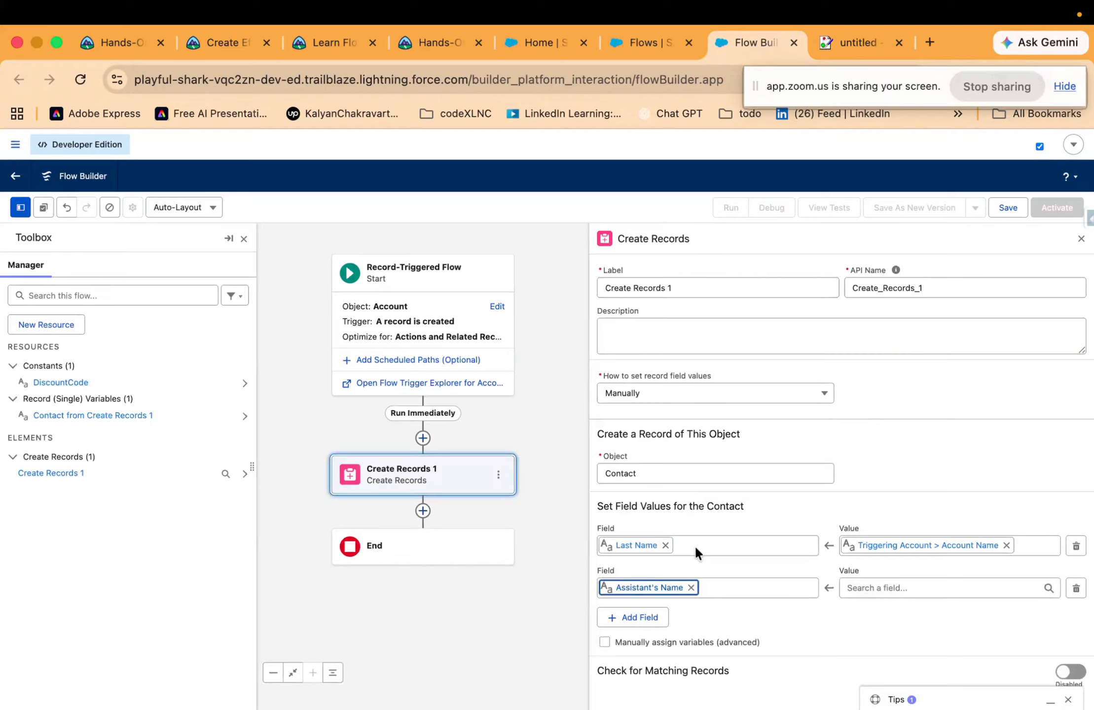
pyautogui.click(911, 587)
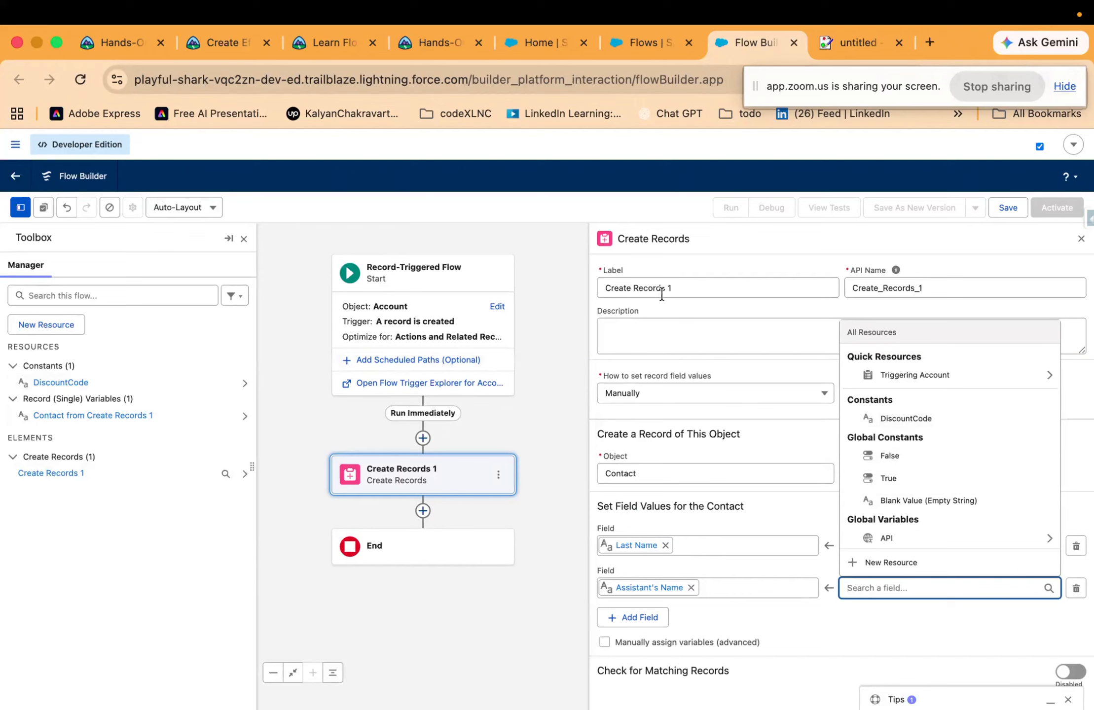
pyautogui.click(756, 440)
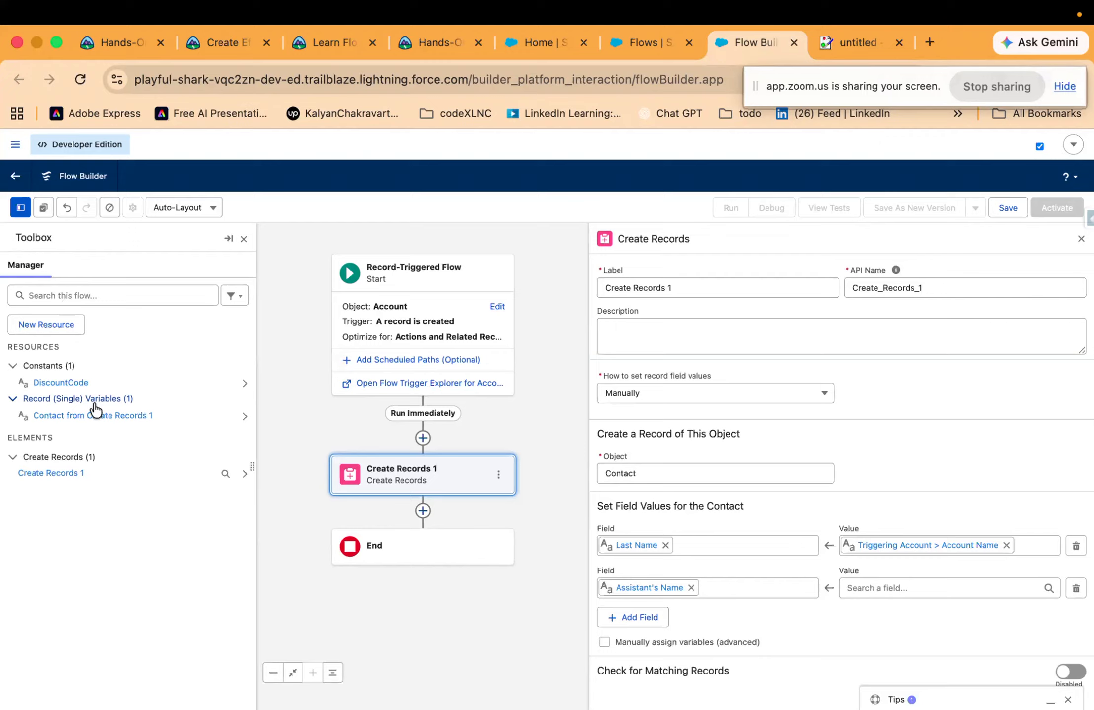
# Switch to Trailhead's Meet Flow Builder unit and review the flow building blocks diagram with the element, connector and resource definitions
pyautogui.click(230, 43)
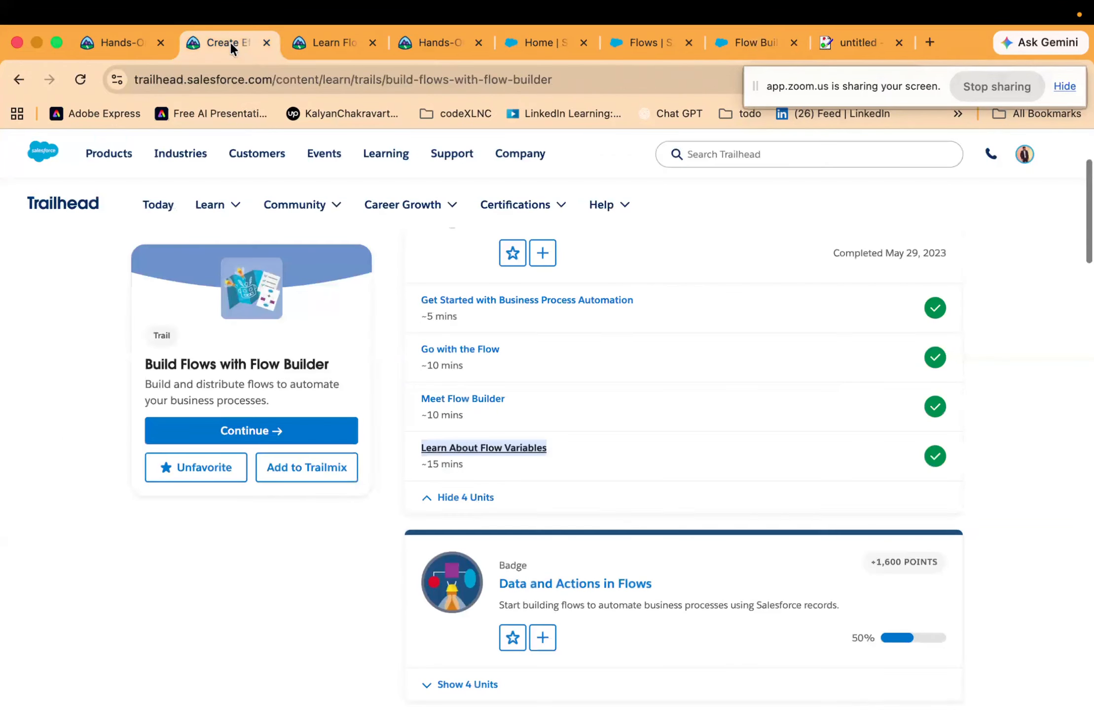
pyautogui.click(331, 45)
pyautogui.scroll(-5, 342, 526)
pyautogui.scroll(1, 340, 532)
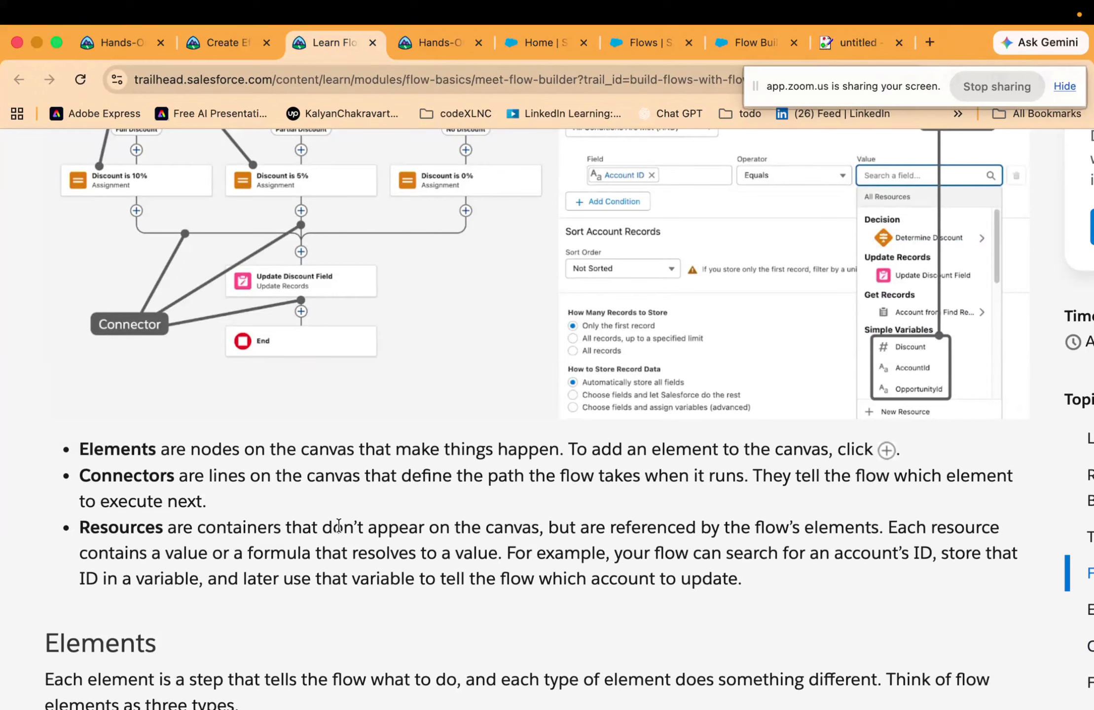
pyautogui.scroll(-3, 242, 532)
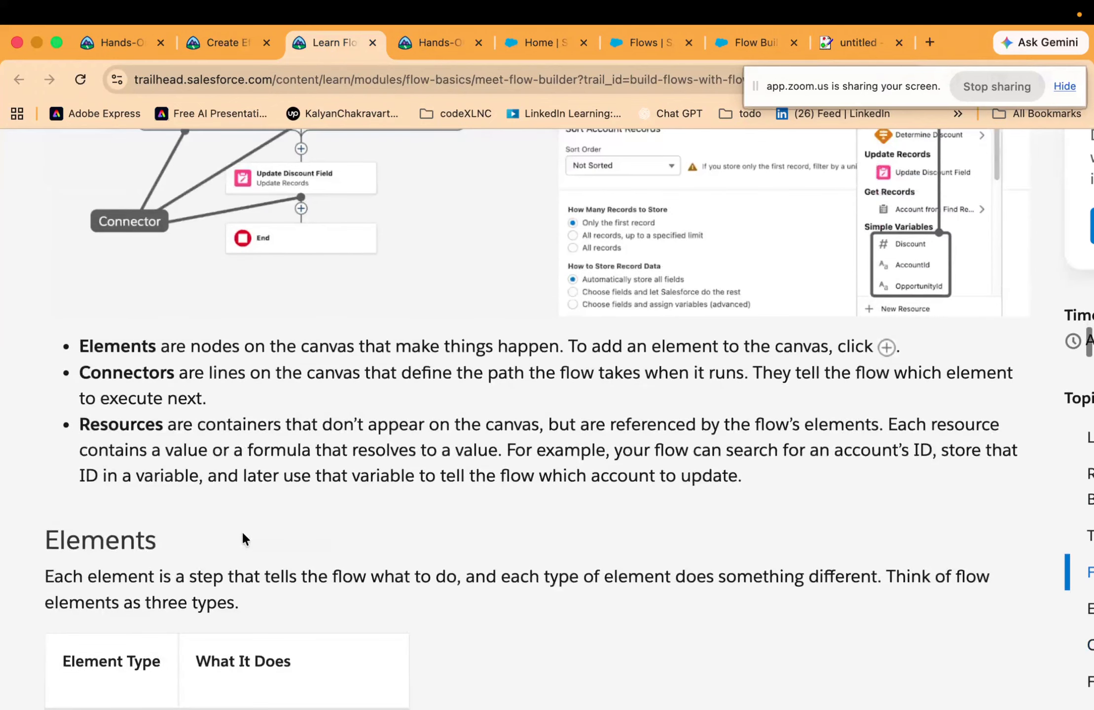
pyautogui.scroll(-5, 243, 533)
pyautogui.scroll(-5, 242, 532)
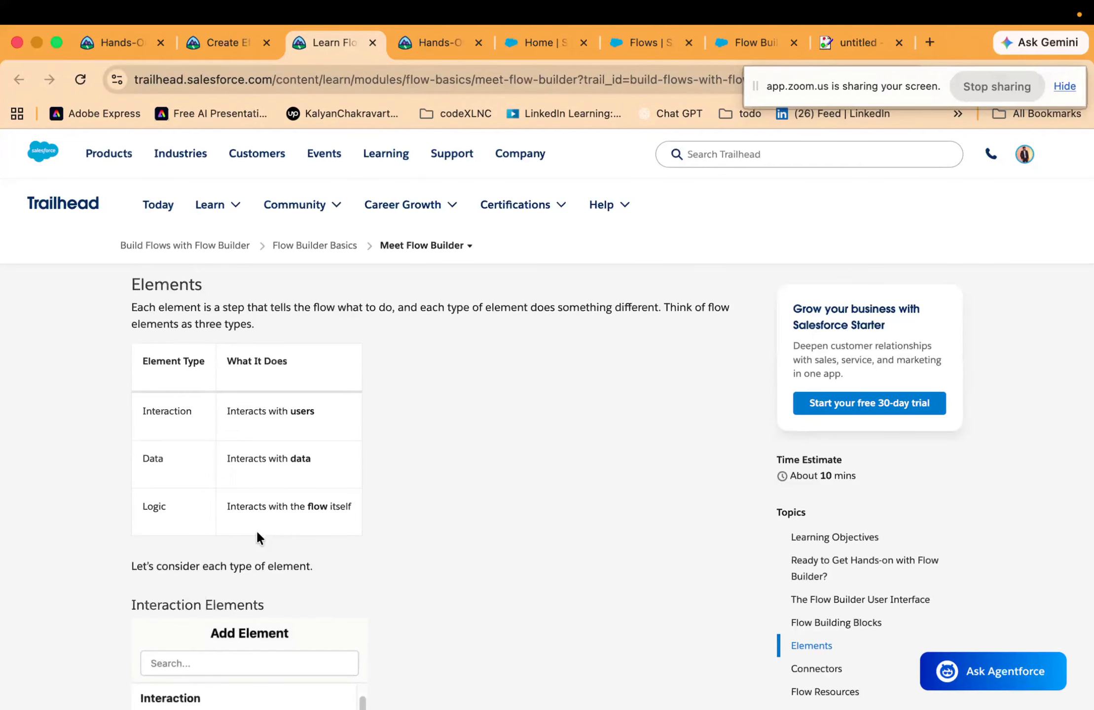
pyautogui.scroll(10, 257, 530)
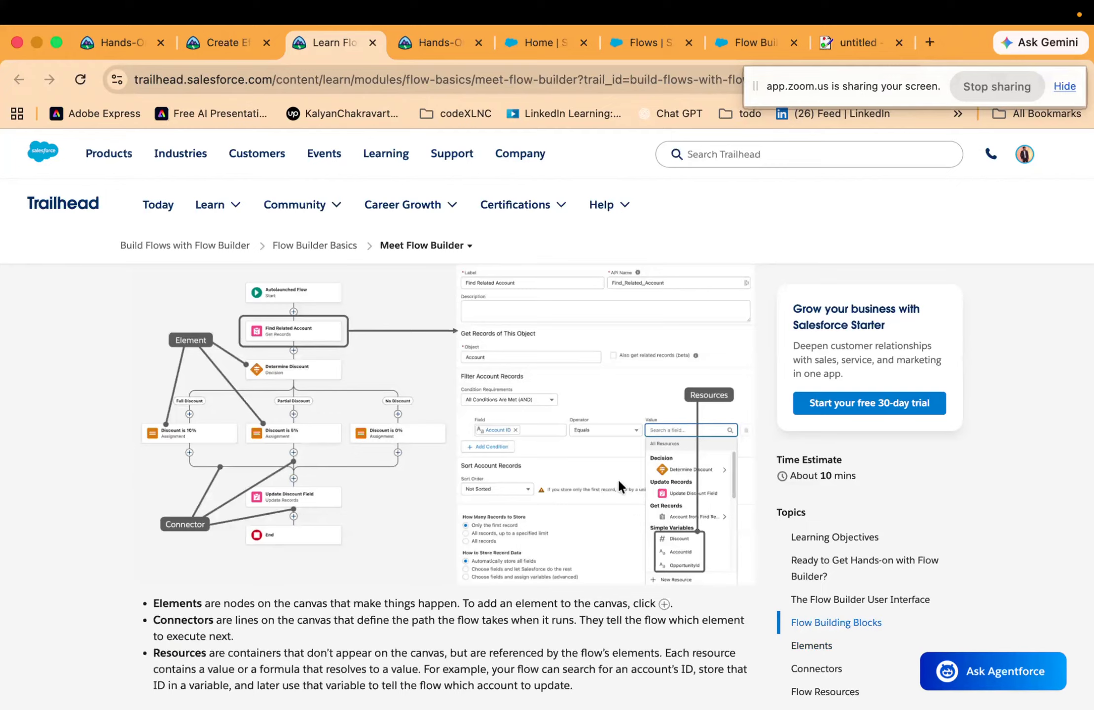
pyautogui.scroll(-3, 670, 501)
pyautogui.scroll(2, 671, 501)
# Read Trailhead's table of the Interaction, Data and Logic element types, continuing to the Interaction Elements section
pyautogui.scroll(-5, 671, 501)
pyautogui.scroll(-1, 670, 498)
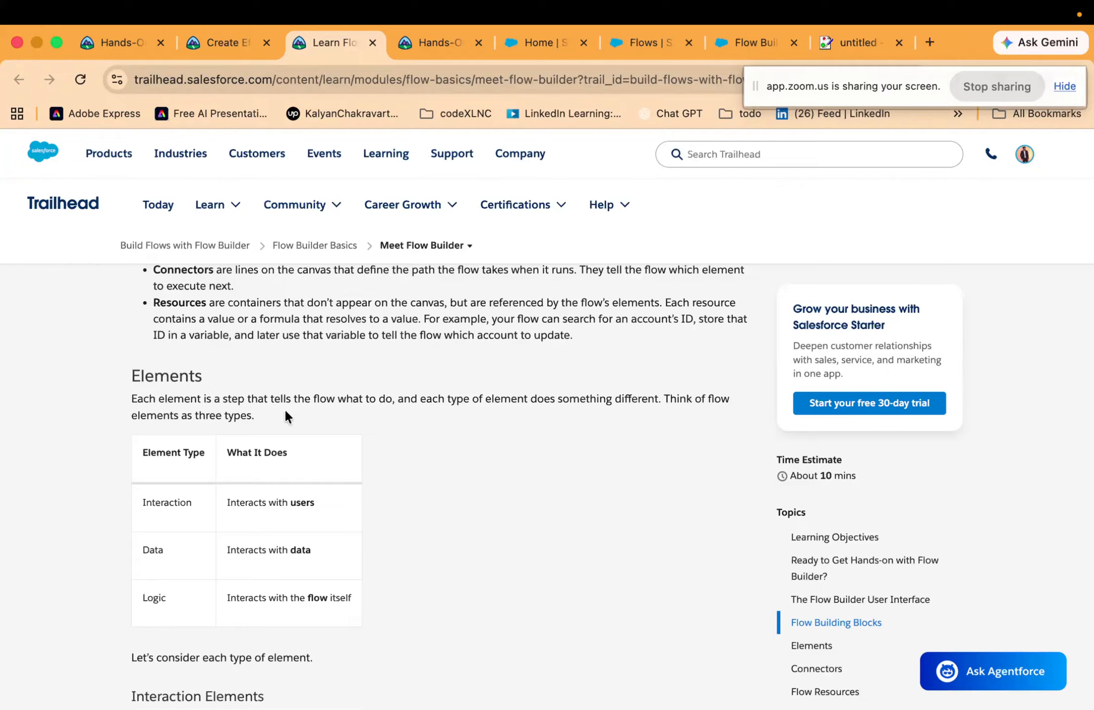
pyautogui.scroll(-3, 286, 417)
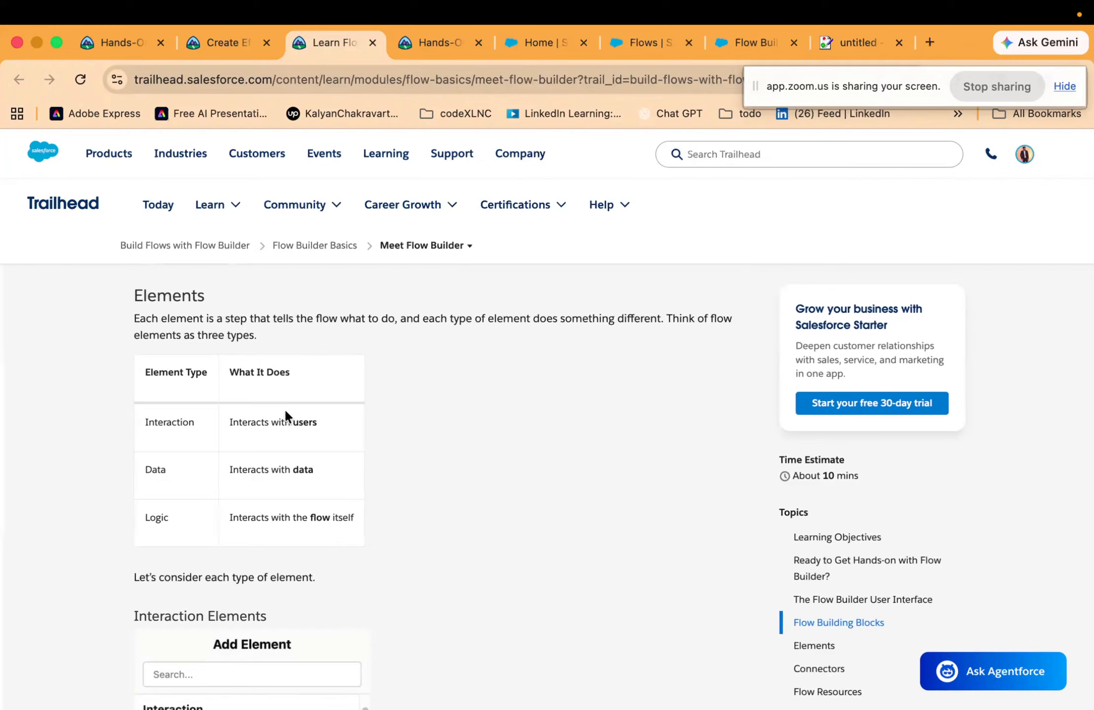
pyautogui.scroll(-5, 285, 412)
pyautogui.scroll(-1, 284, 407)
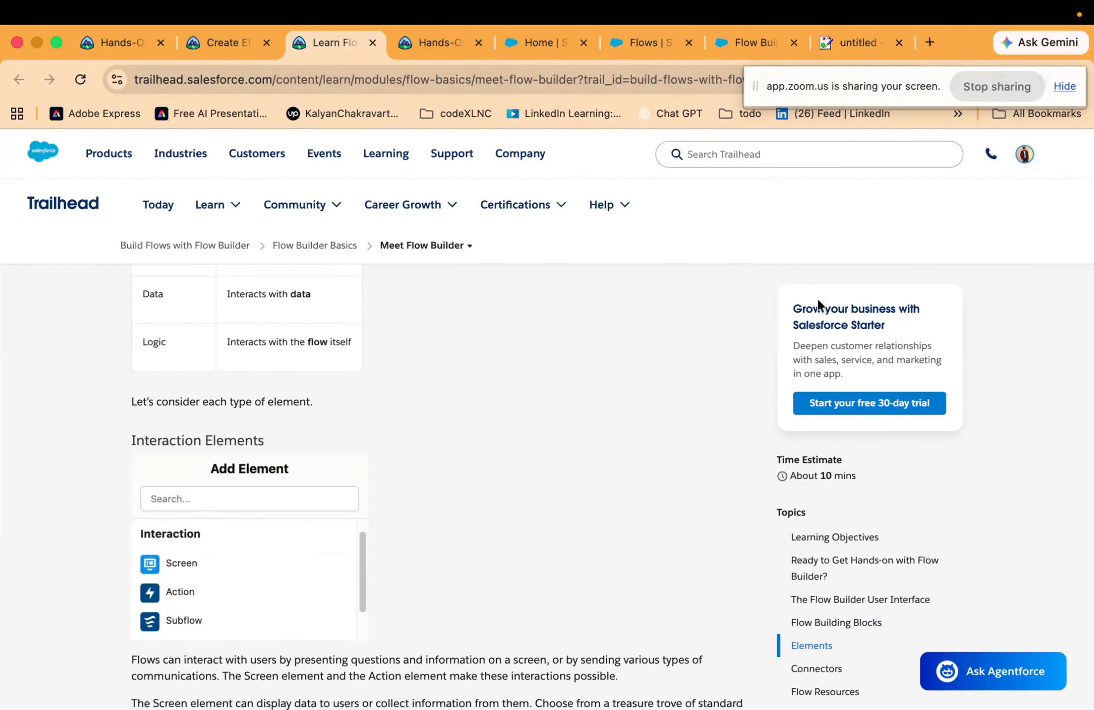
# View Trailhead's Agentforce assistant and the unit list of Flow Builder Basics, closing each one again
pyautogui.click(968, 677)
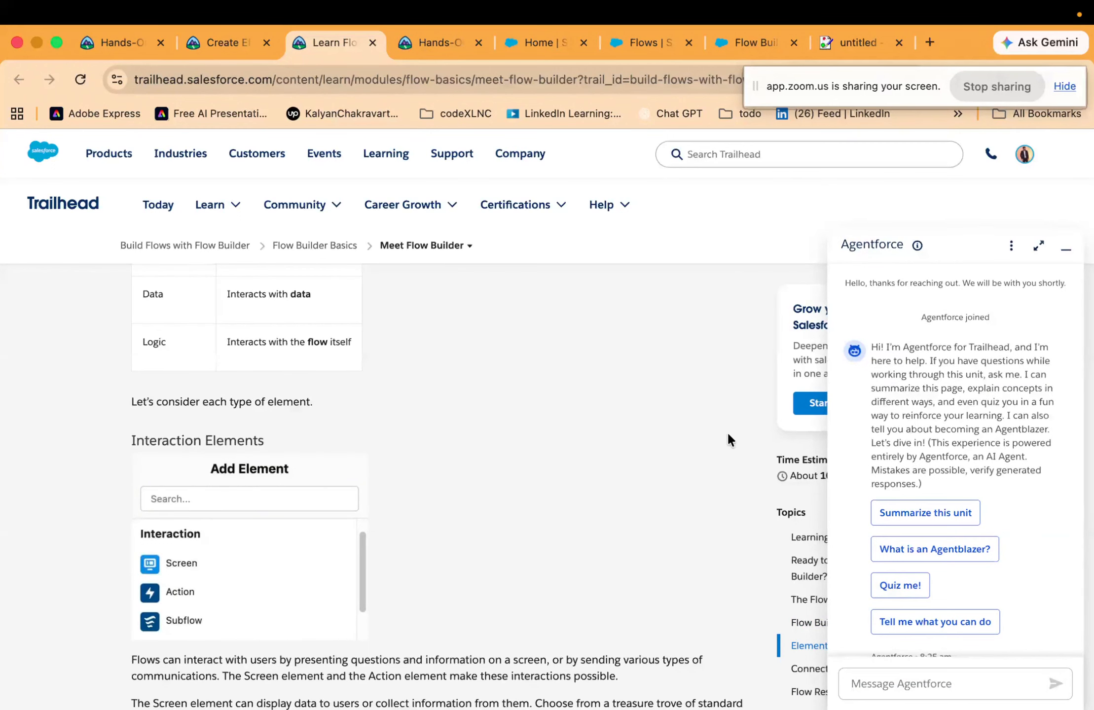
pyautogui.click(1065, 250)
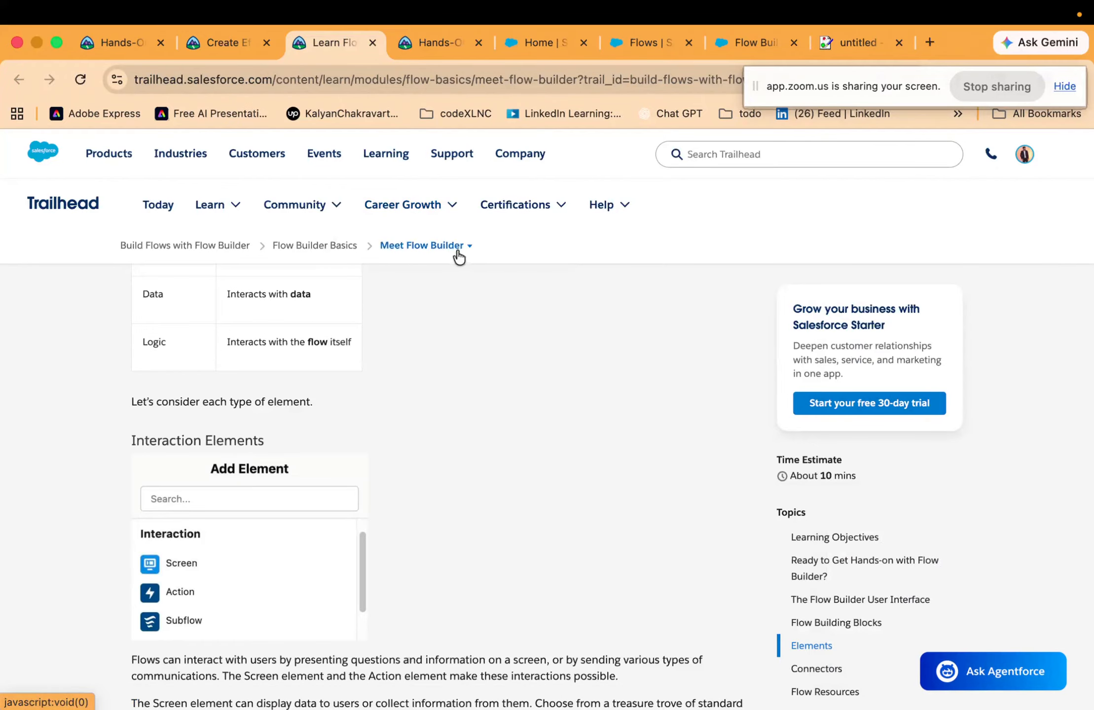
pyautogui.click(457, 253)
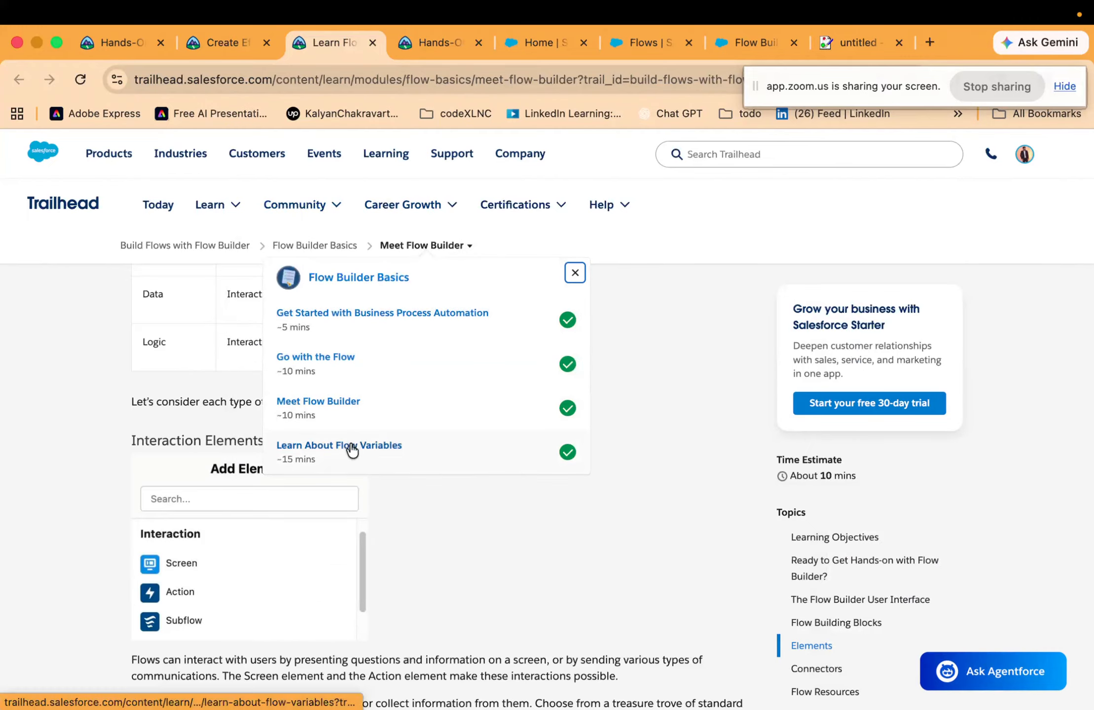
pyautogui.click(693, 462)
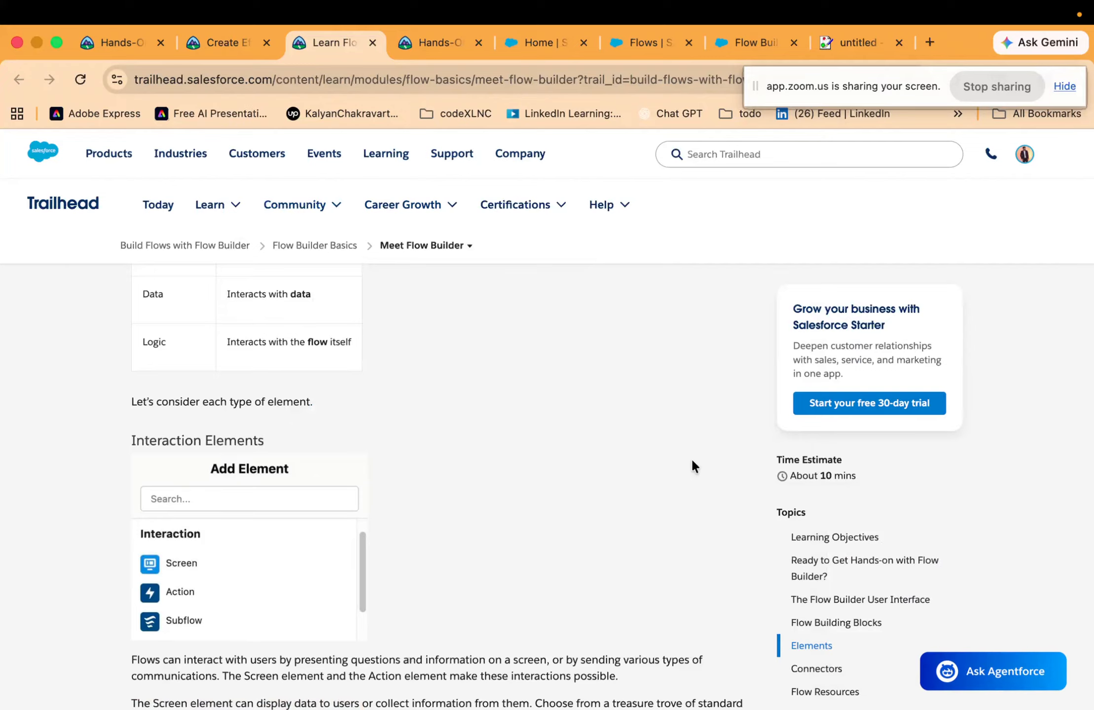
# Read the Interaction Elements section on the Screen, Action and Subflow elements
pyautogui.scroll(-1, 327, 526)
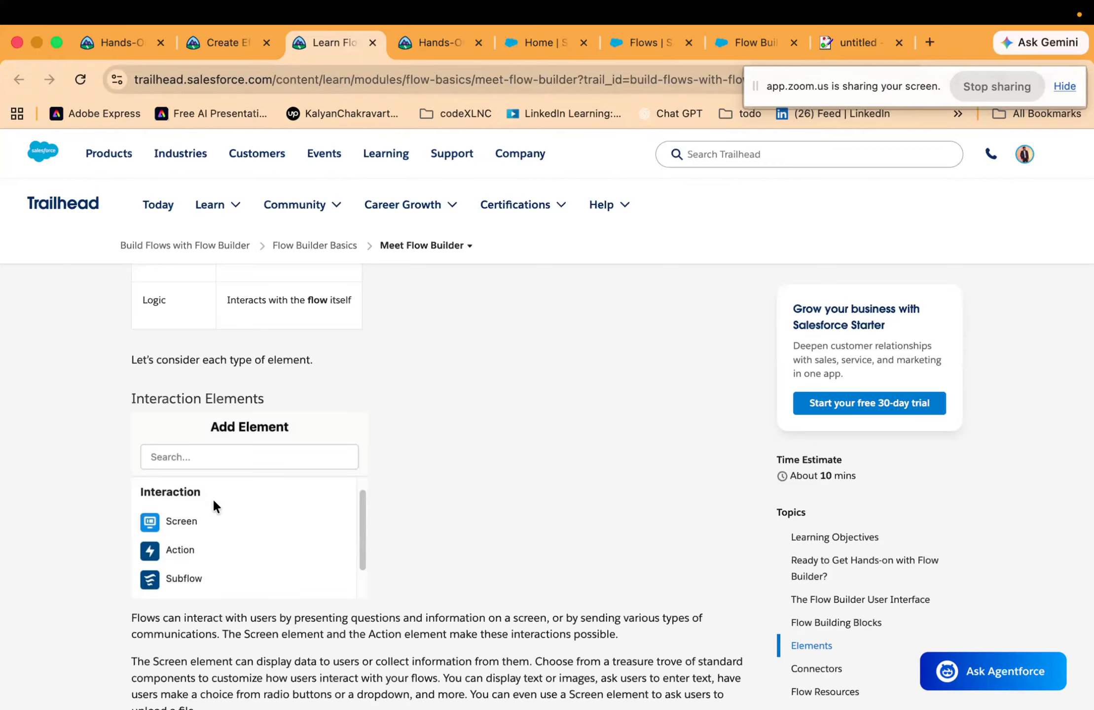
pyautogui.scroll(-2, 214, 503)
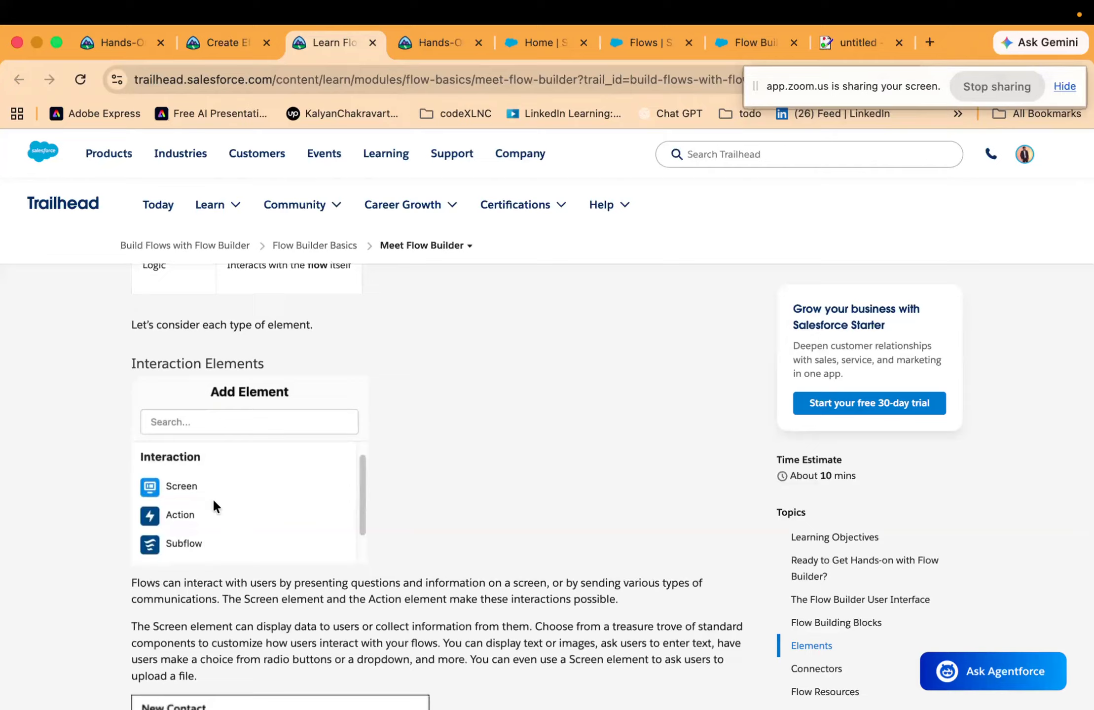
pyautogui.scroll(-3, 209, 513)
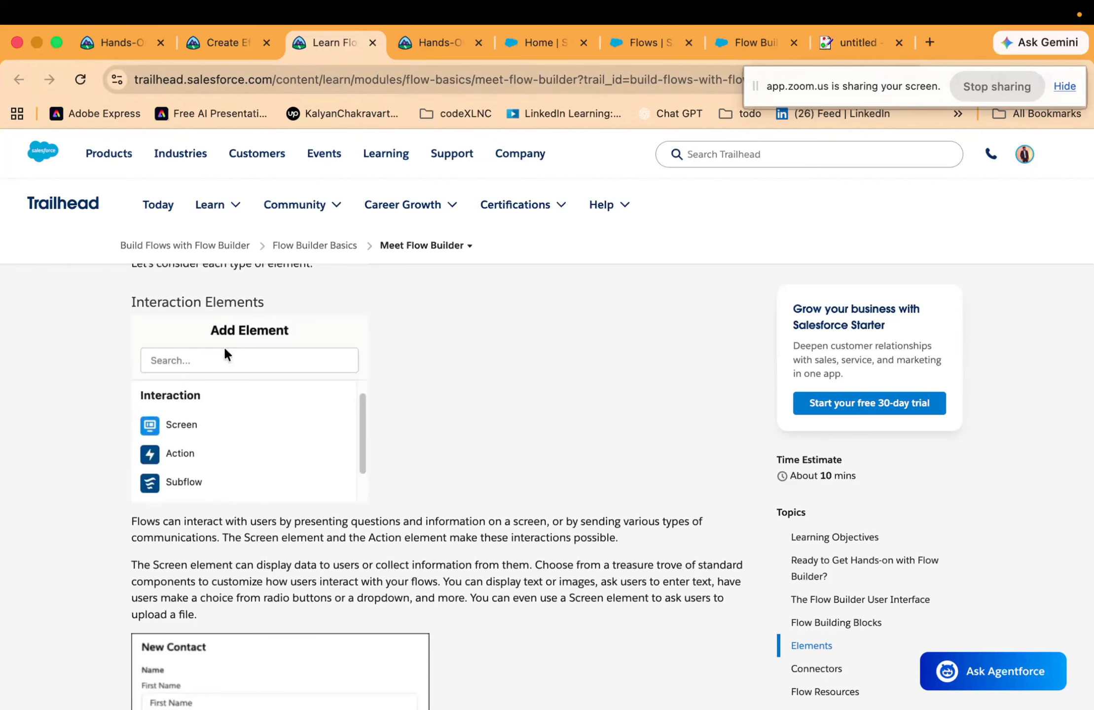
# Switch to Flow Builder, show the Interaction choices for adding an element after Create Records 1, and close the Create Records properties
pyautogui.click(748, 39)
pyautogui.click(423, 511)
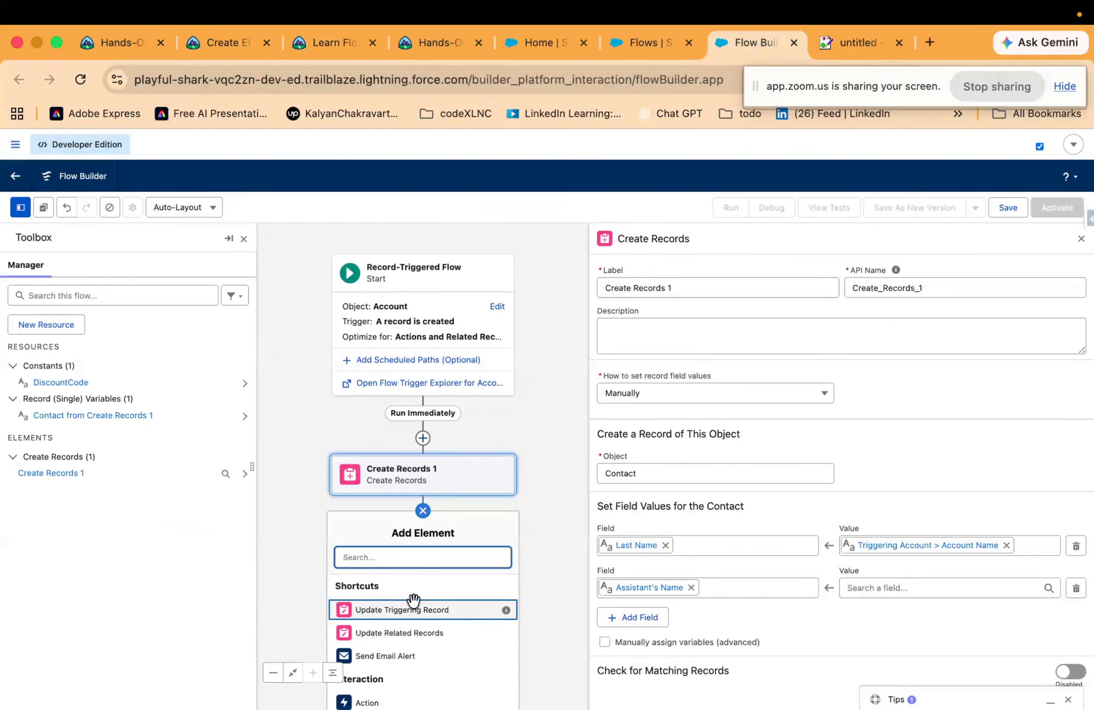
pyautogui.scroll(-3, 414, 607)
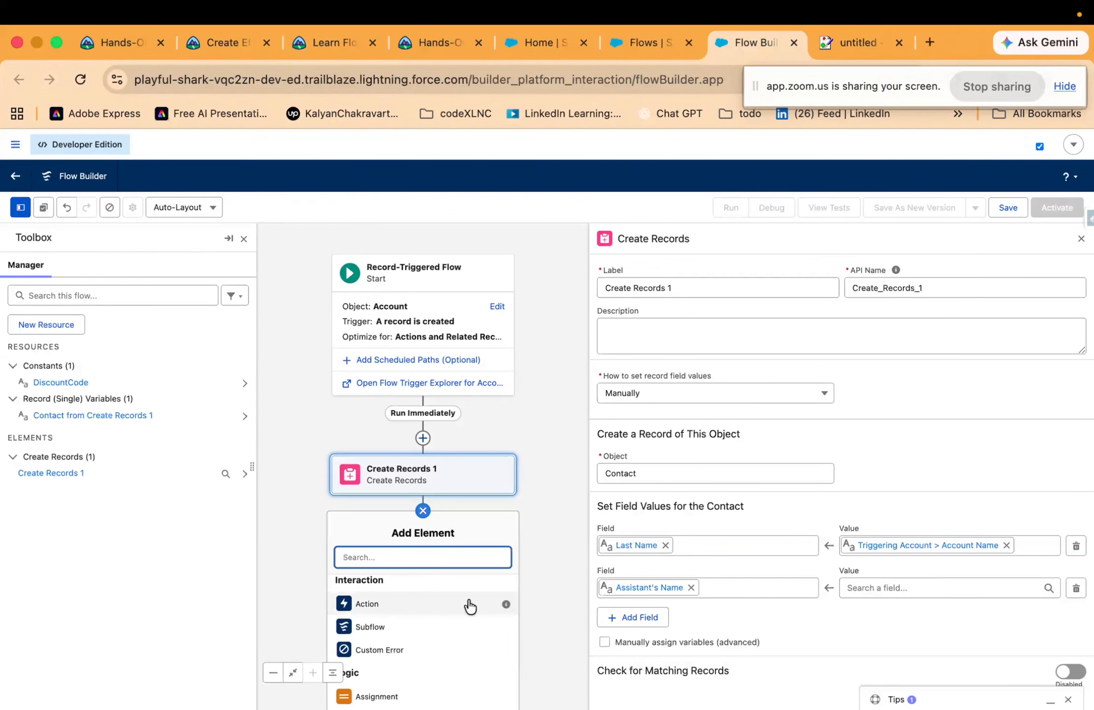
pyautogui.moveTo(507, 606)
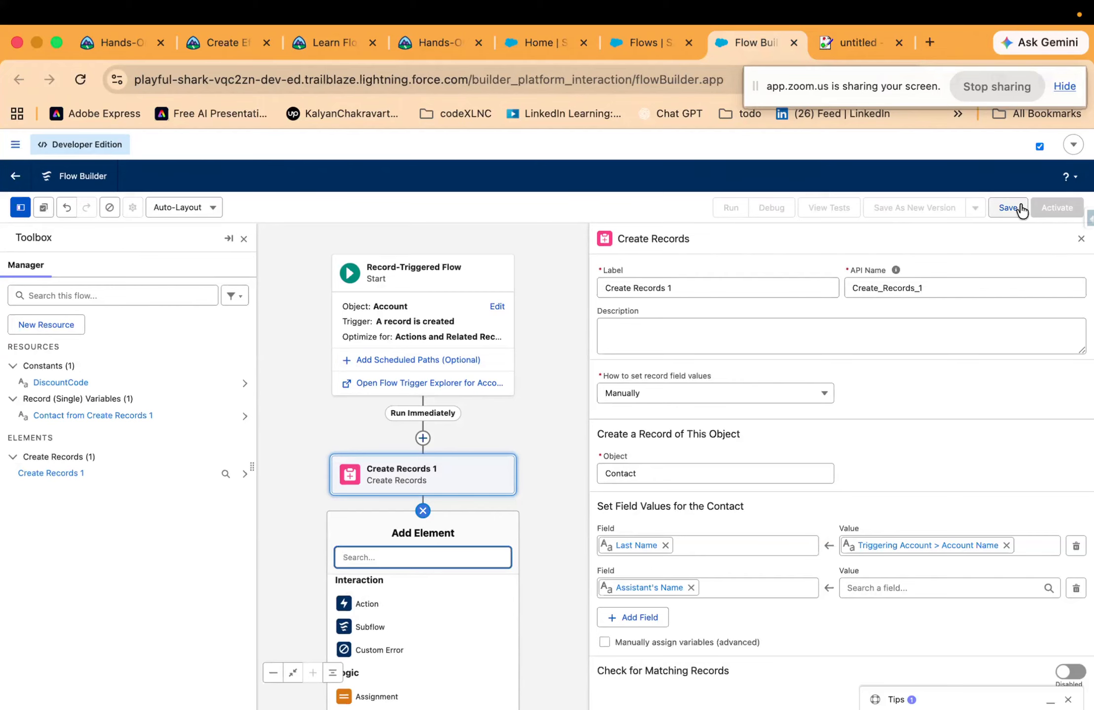
pyautogui.click(1079, 242)
pyautogui.moveTo(575, 392); pyautogui.dragTo(726, 261)
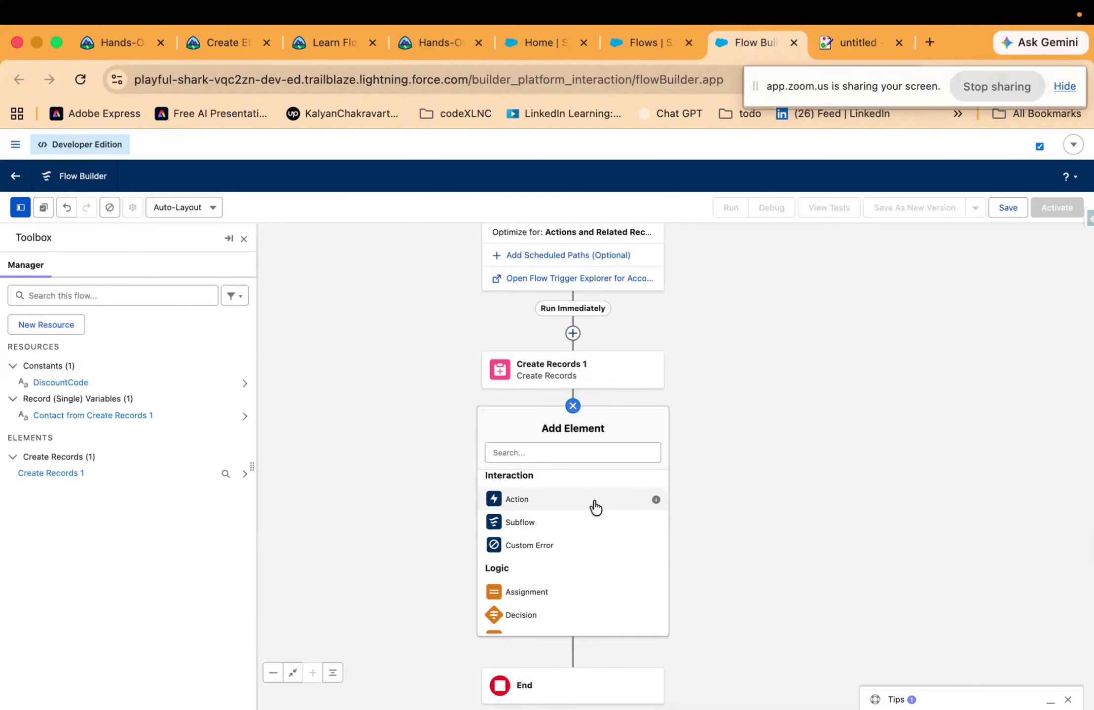
# Examine the descriptions of the Action, Subflow and Custom Error elements in the Add Element list, then look over its Shortcuts
pyautogui.moveTo(655, 502)
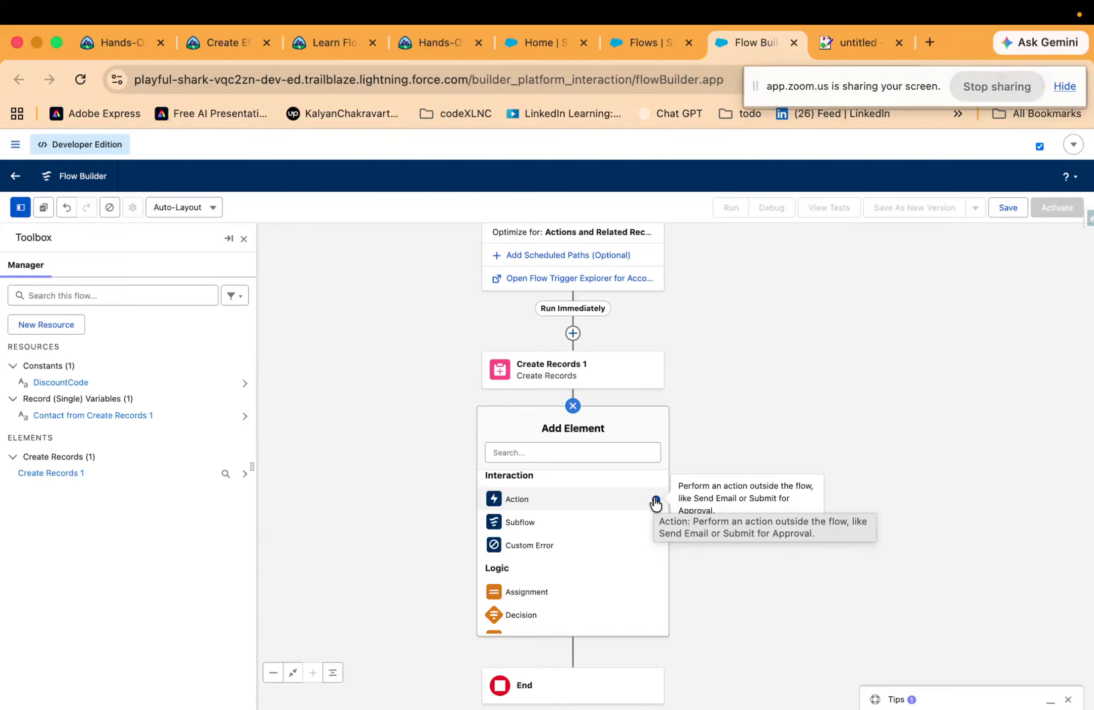
pyautogui.moveTo(656, 524)
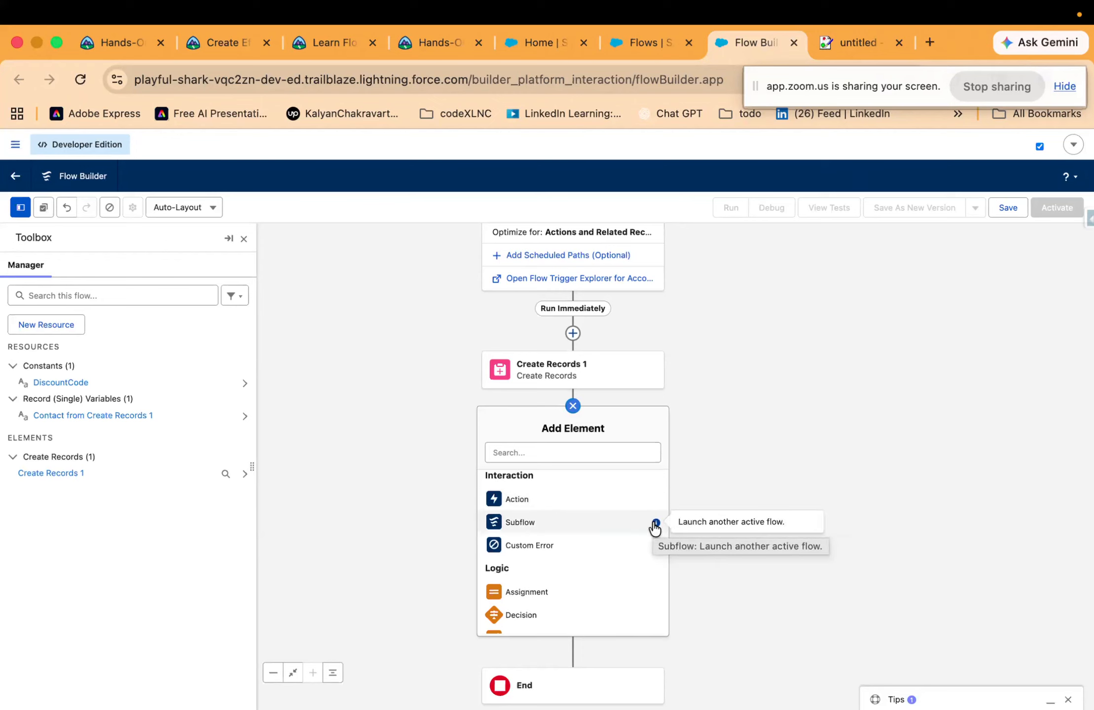
pyautogui.scroll(-1, 626, 543)
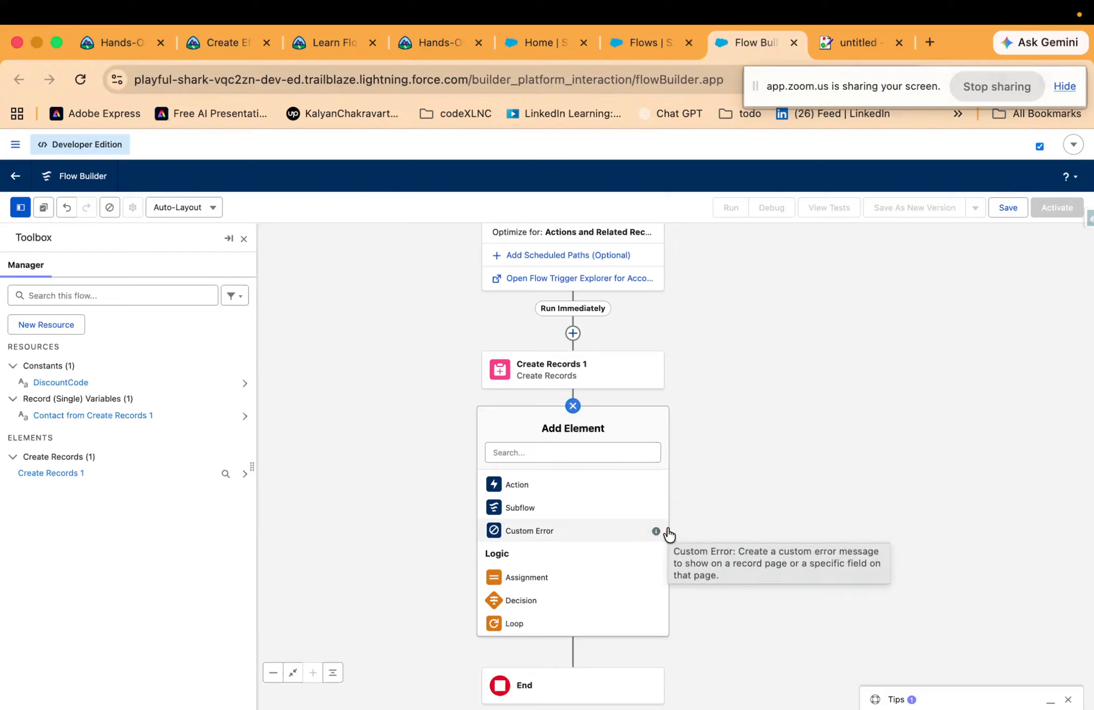
pyautogui.scroll(2, 634, 520)
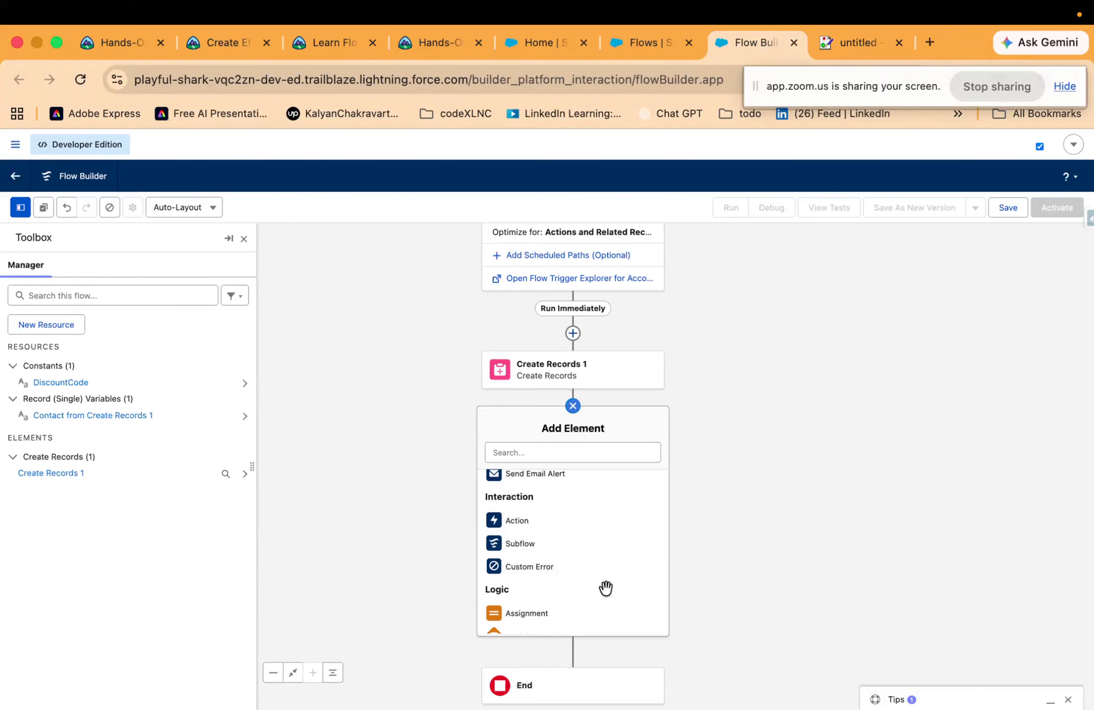
pyautogui.scroll(-6, 581, 538)
pyautogui.scroll(7, 579, 533)
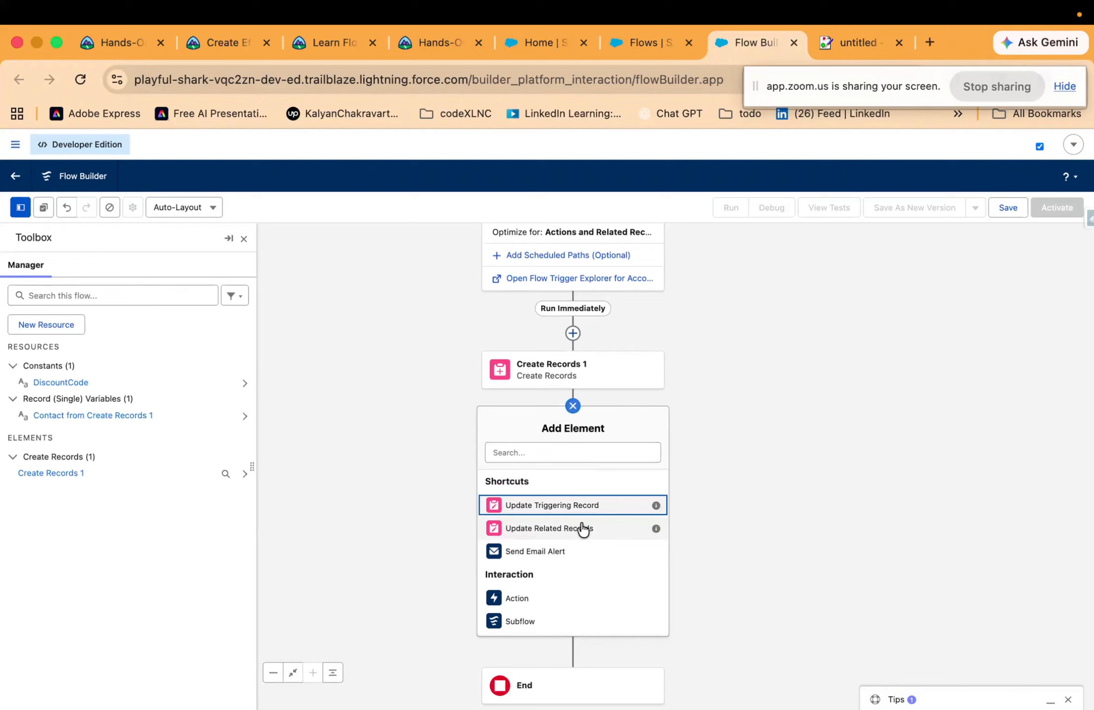
pyautogui.moveTo(440, 354); pyautogui.dragTo(434, 305)
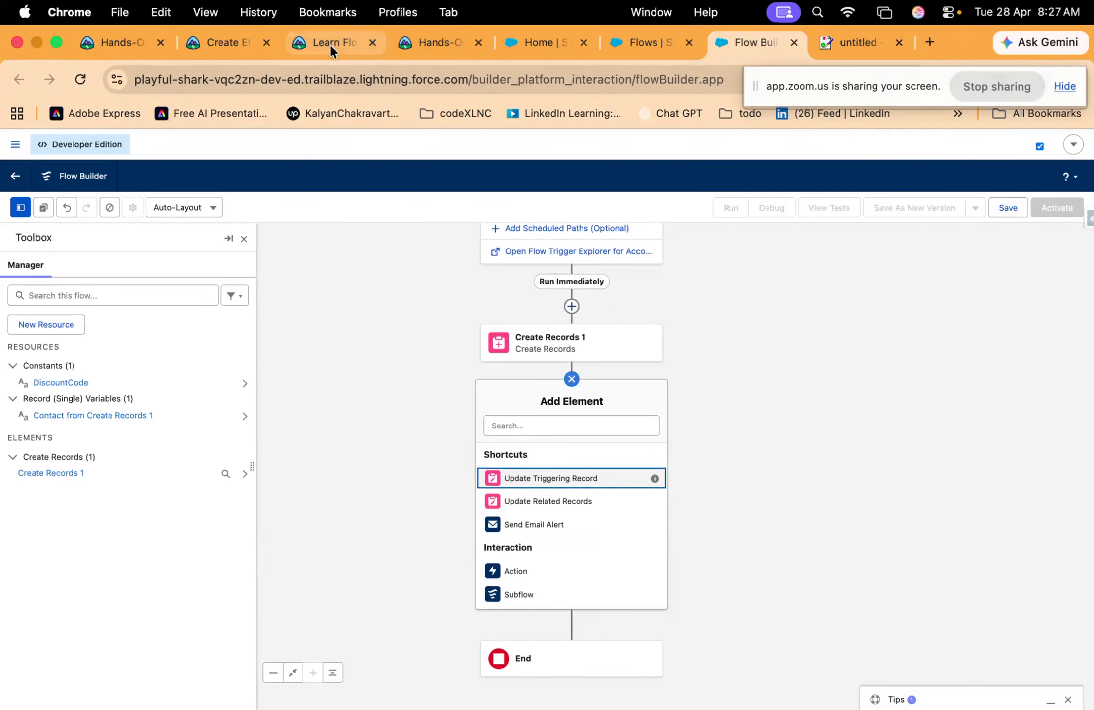
# Switch to the Trailhead unit and read on through the Interaction Elements text to the Data Elements section
pyautogui.click(332, 48)
pyautogui.scroll(-3, 239, 469)
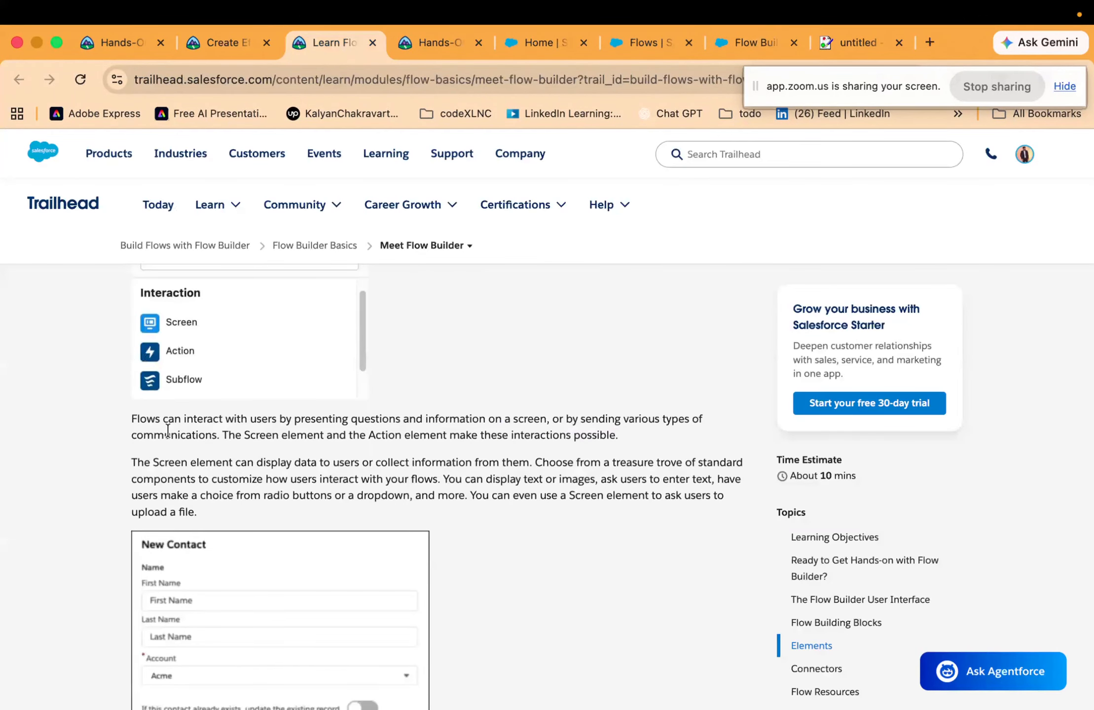
pyautogui.scroll(-3, 206, 439)
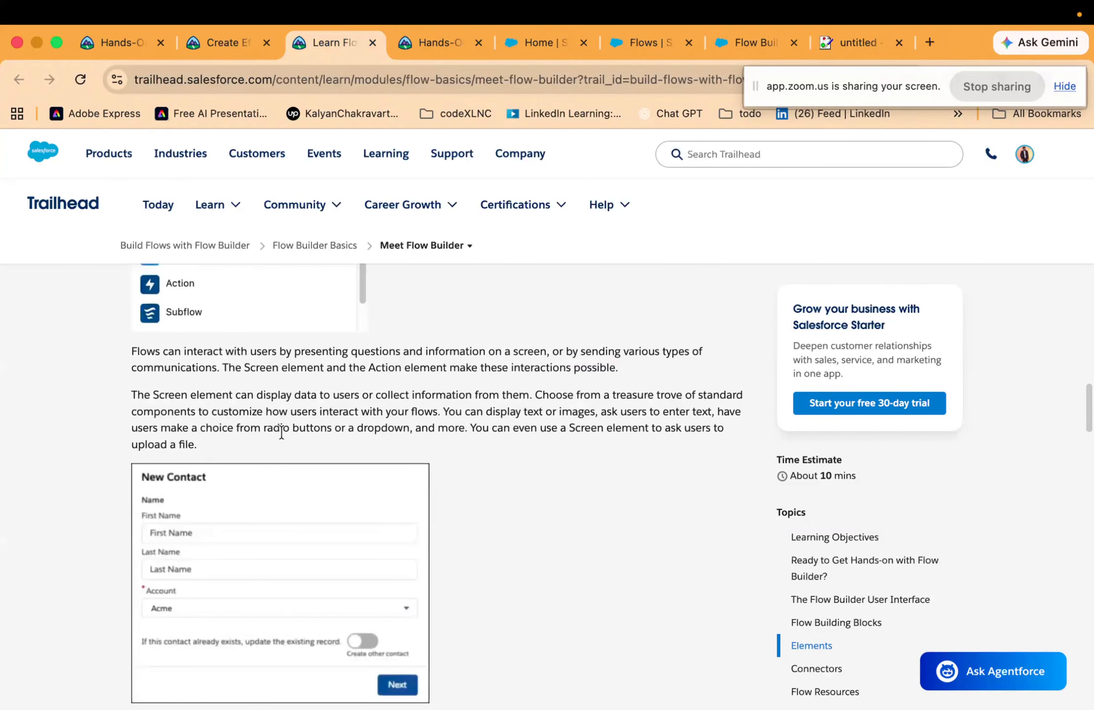
pyautogui.scroll(-5, 281, 432)
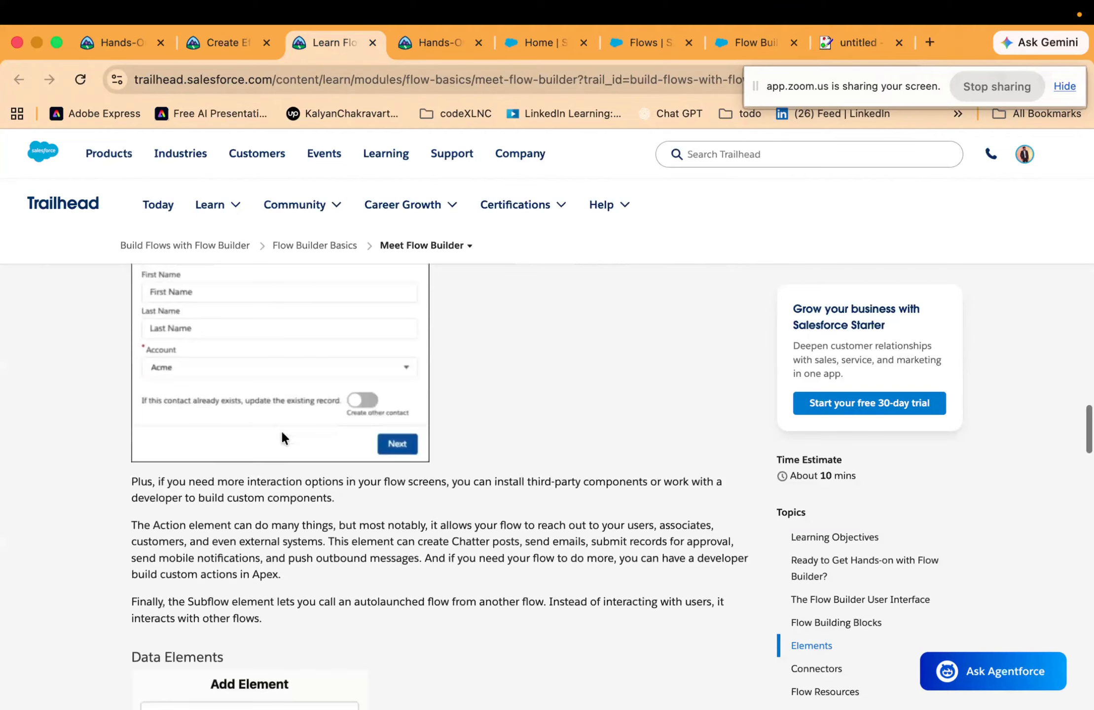
pyautogui.scroll(-5, 282, 436)
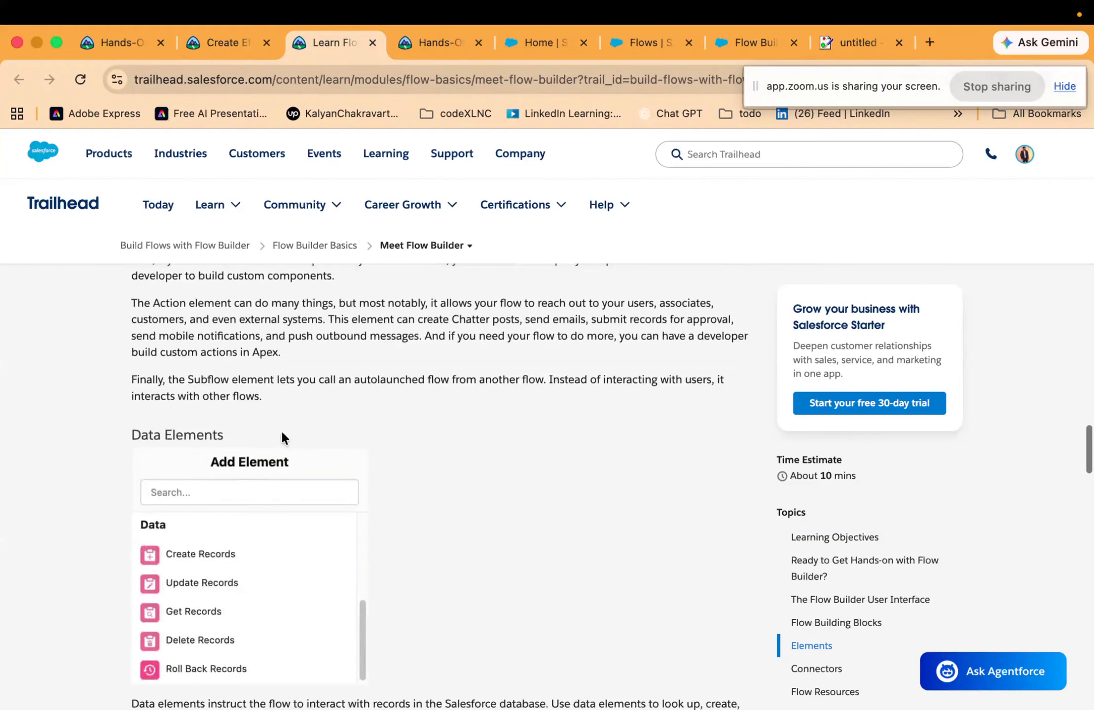
pyautogui.scroll(5, 282, 439)
pyautogui.scroll(-3, 282, 438)
pyautogui.scroll(-2, 282, 438)
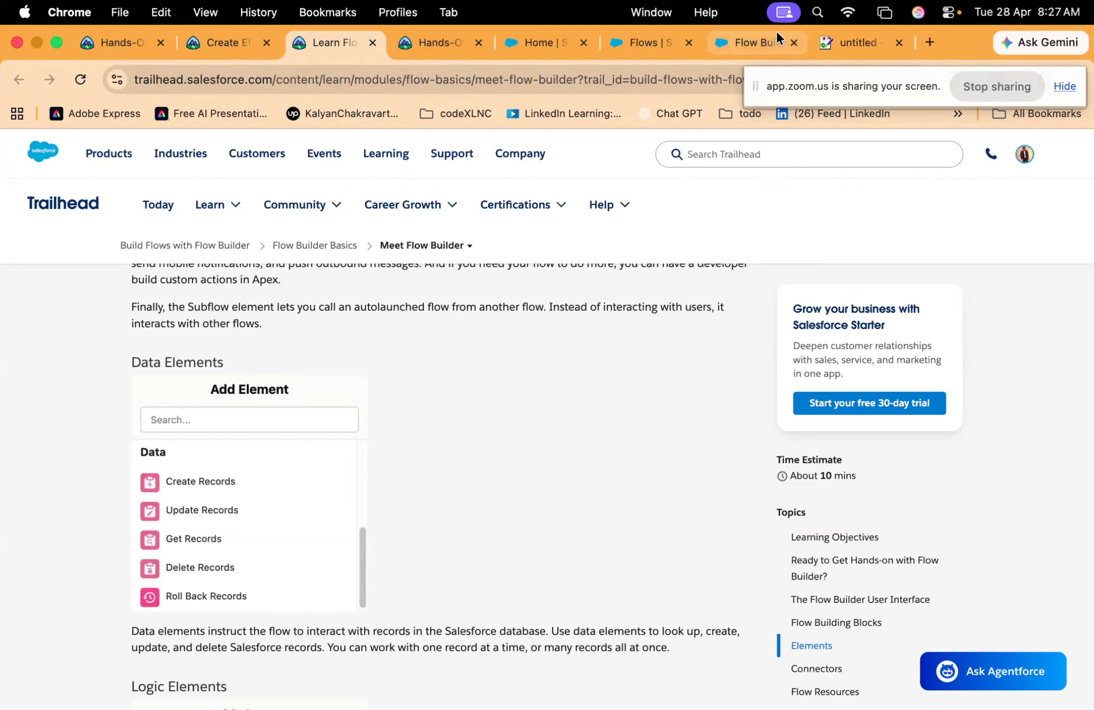
# Switch to Flow Builder and show the Data choices for adding an element after Create Records 1
pyautogui.click(753, 41)
pyautogui.scroll(-8, 556, 511)
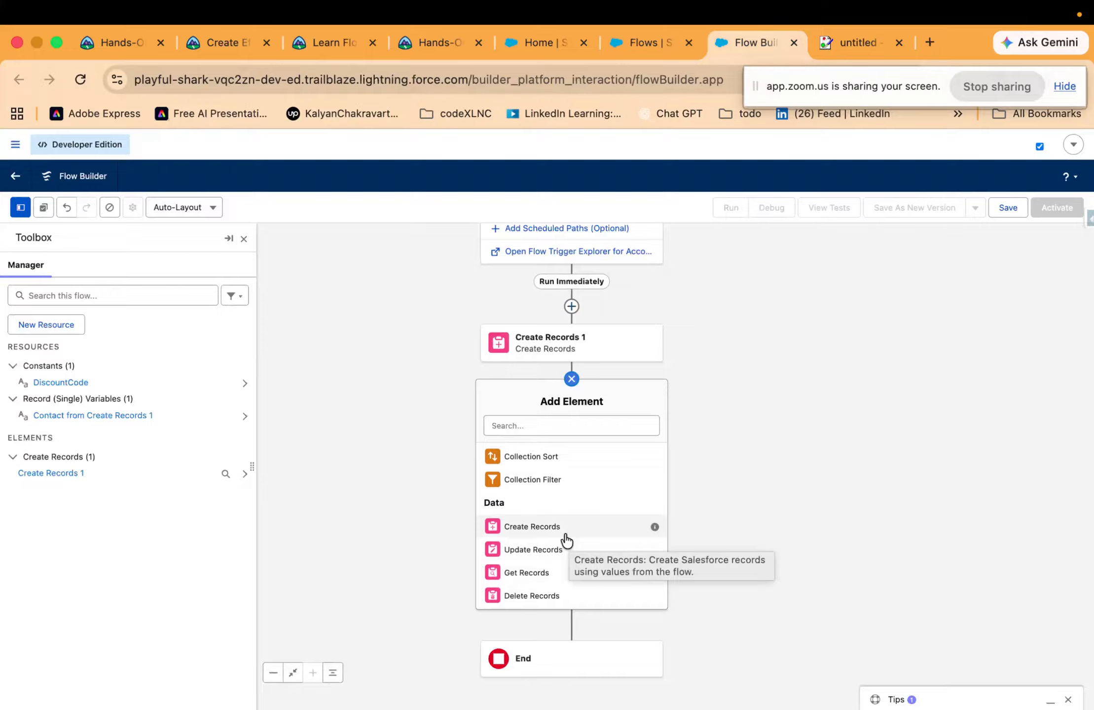
pyautogui.scroll(5, 566, 541)
pyautogui.scroll(5, 750, 417)
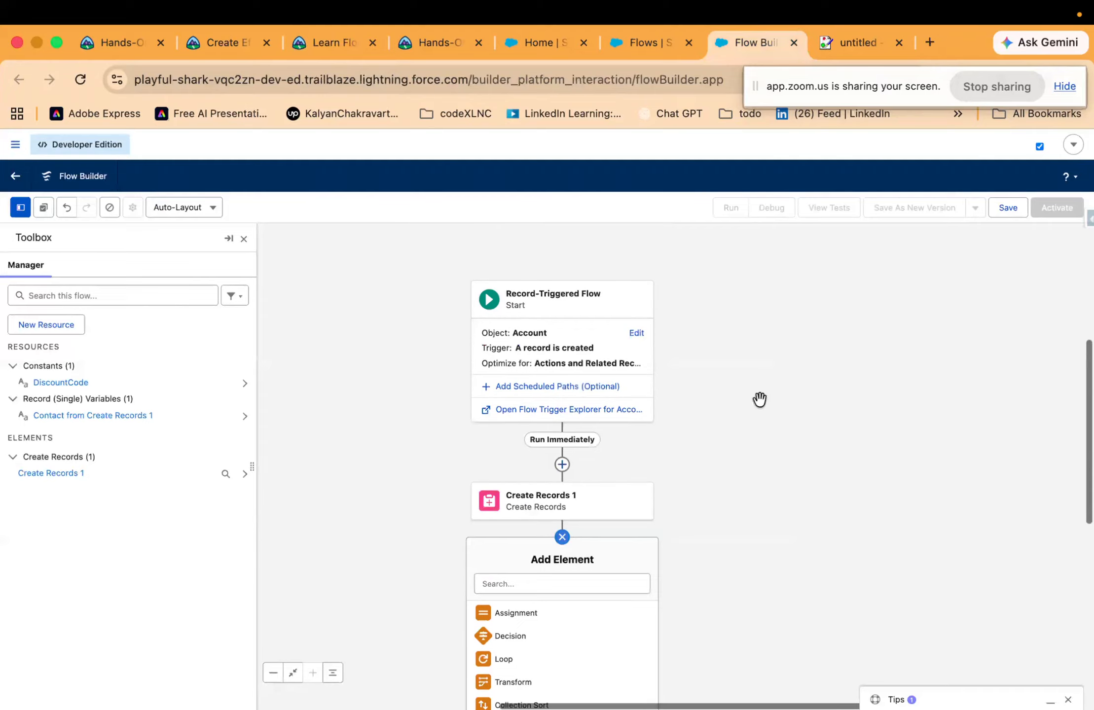
pyautogui.scroll(-4, 562, 388)
pyautogui.scroll(-3, 552, 546)
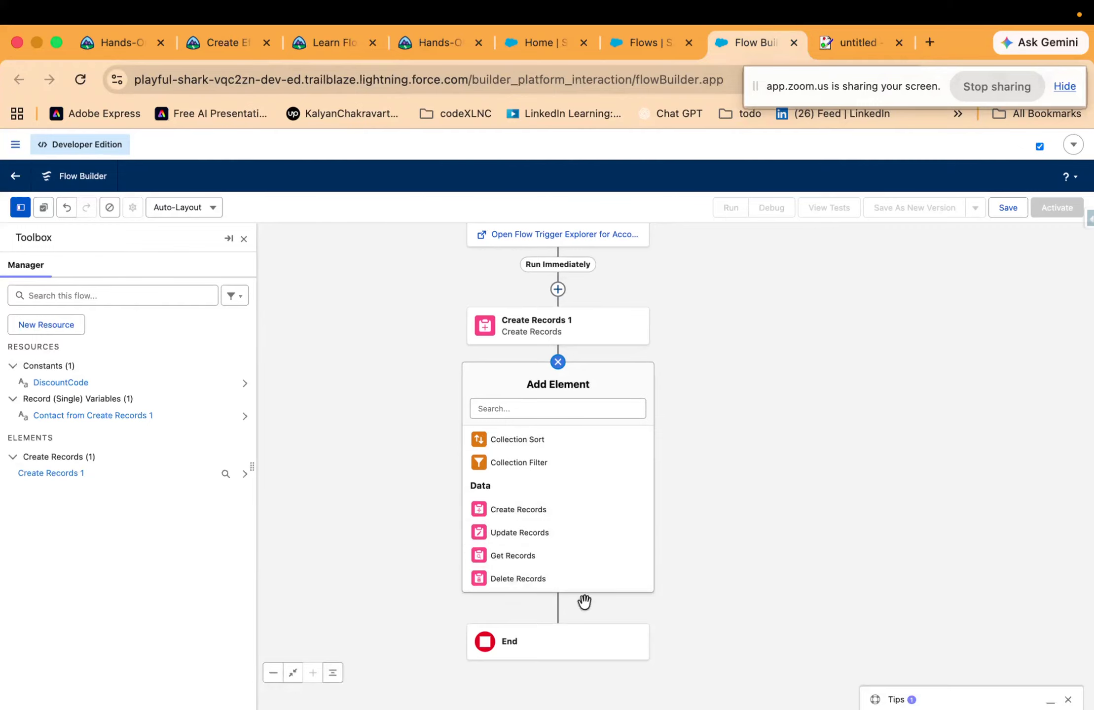
# Switch back to Trailhead and view the Data Elements explanation and the Logic Elements list
pyautogui.click(327, 43)
pyautogui.scroll(-2, 296, 380)
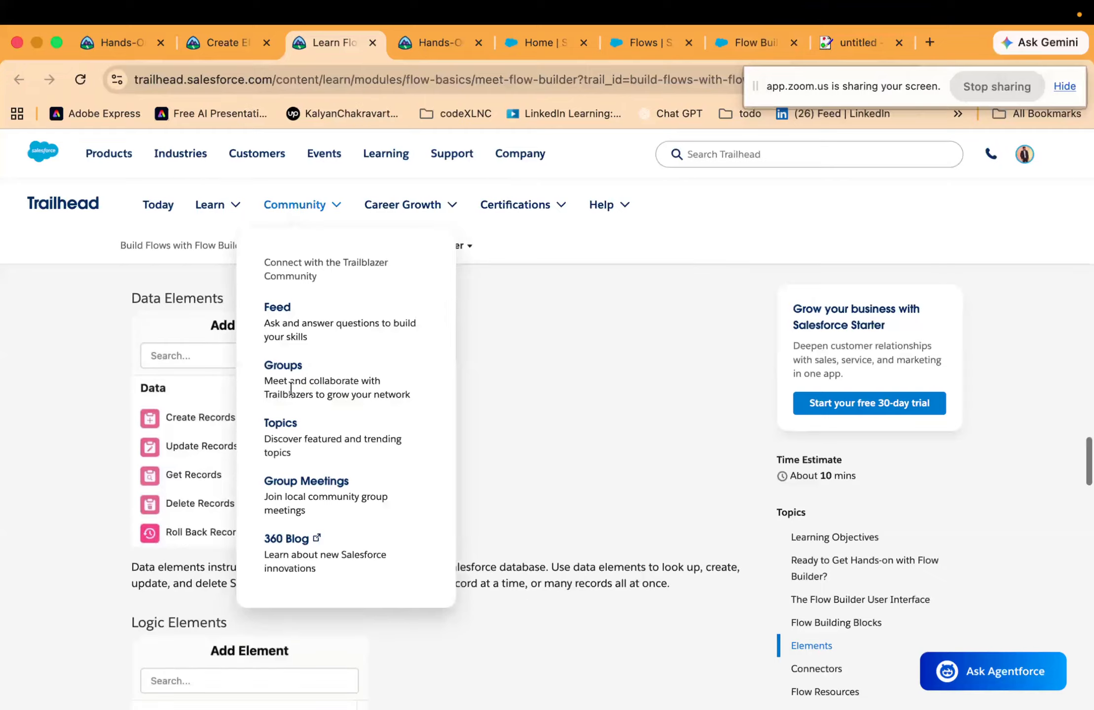
pyautogui.scroll(-5, 291, 389)
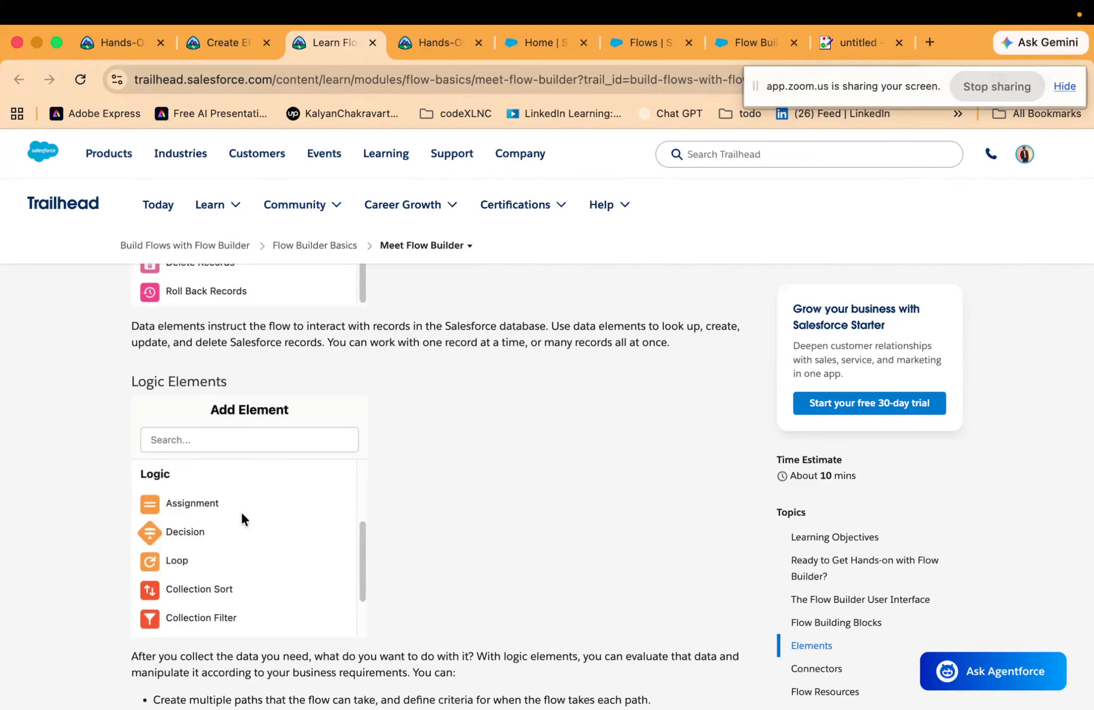
pyautogui.scroll(-3, 239, 553)
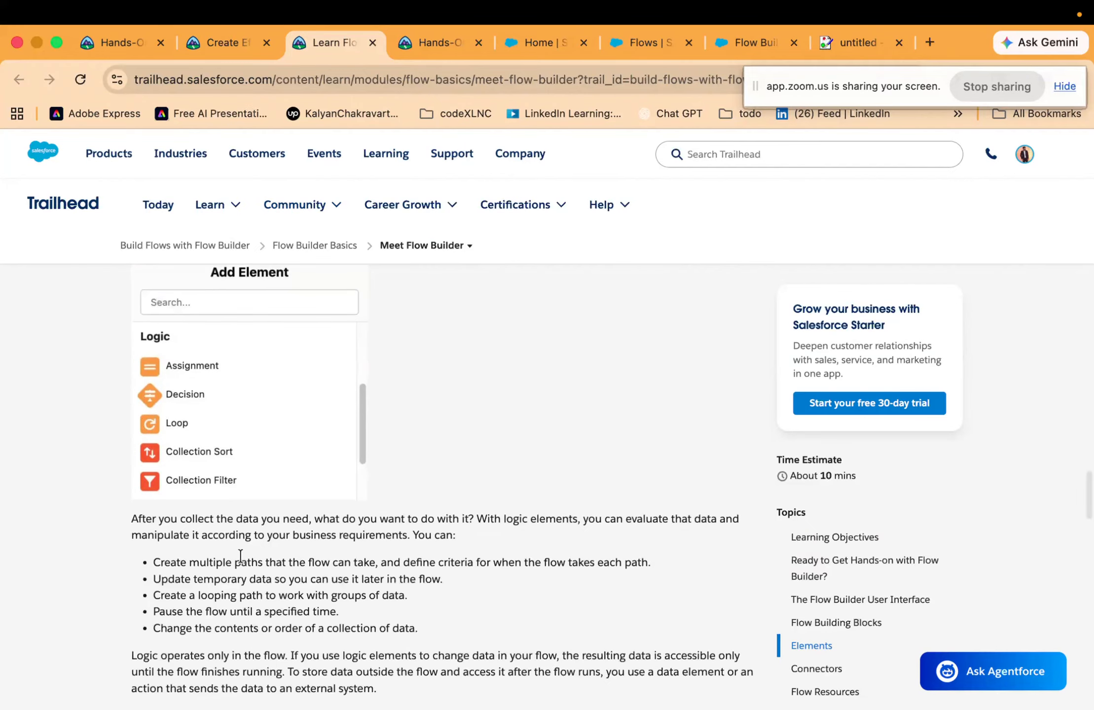
# In Flow Builder, add a Decision element after Create Records 1 and close its properties without entering any details
pyautogui.click(761, 34)
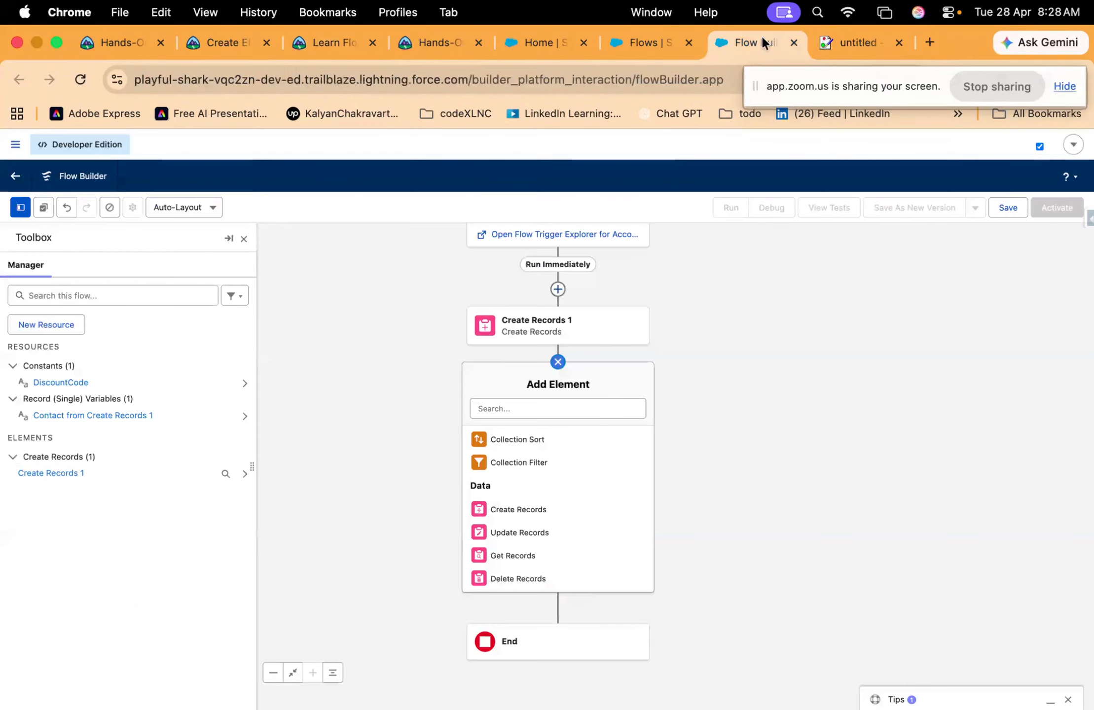
pyautogui.scroll(3, 557, 513)
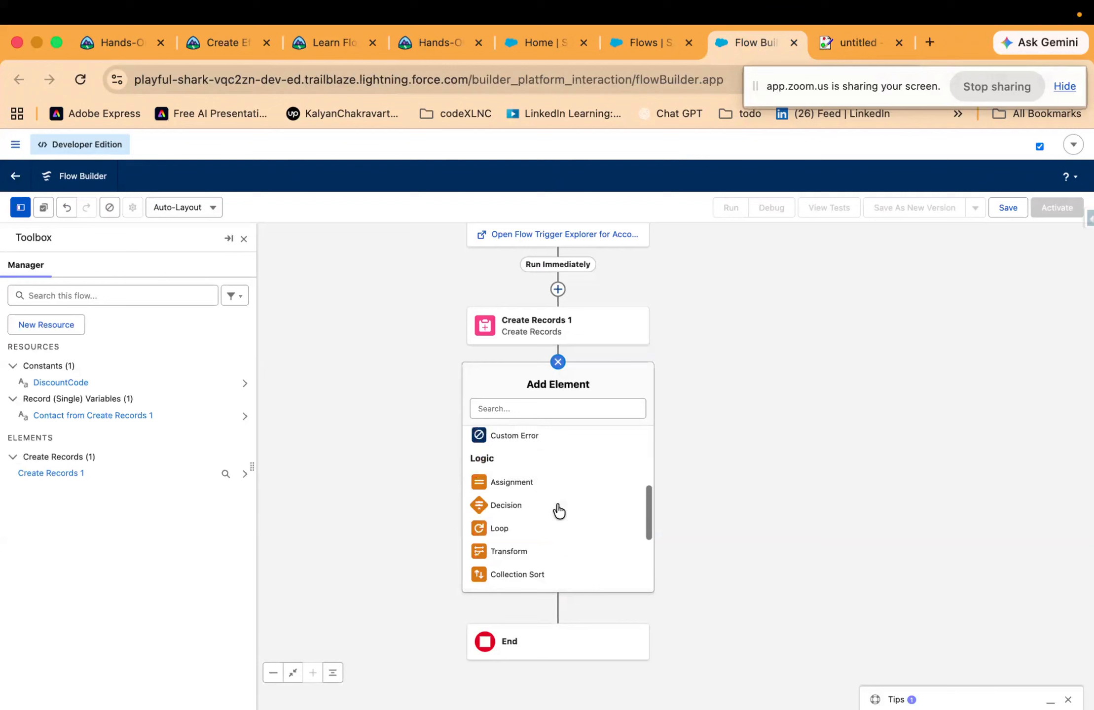
pyautogui.scroll(-1, 558, 511)
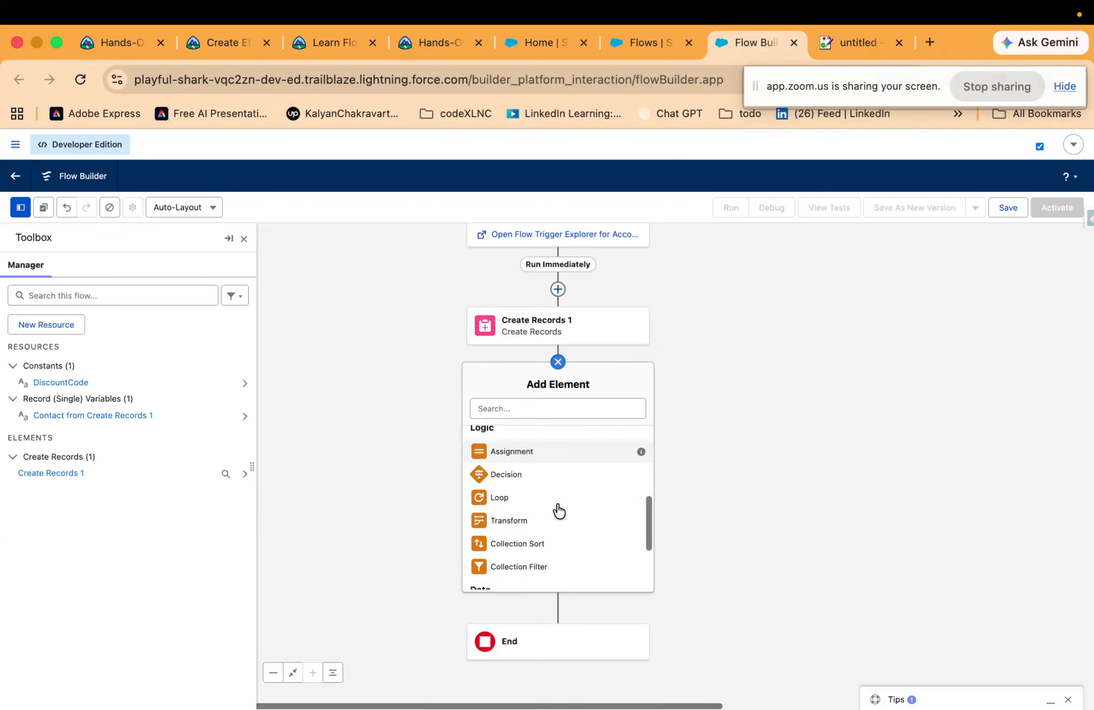
pyautogui.click(546, 479)
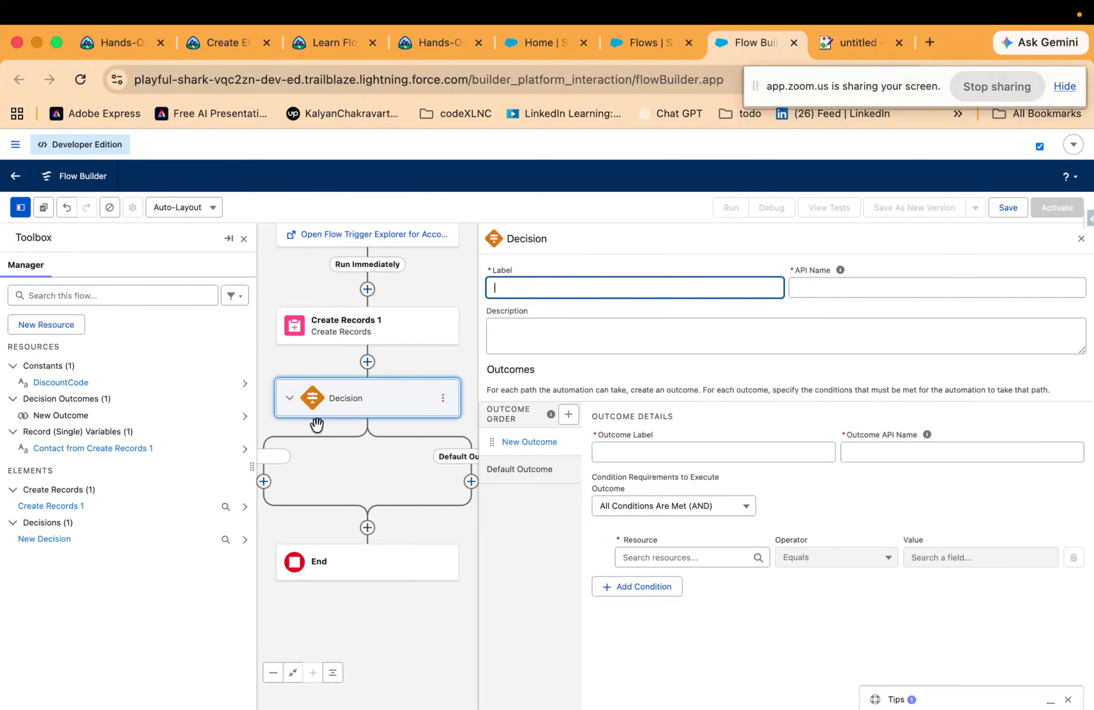
pyautogui.click(1081, 239)
pyautogui.moveTo(613, 356); pyautogui.dragTo(806, 336)
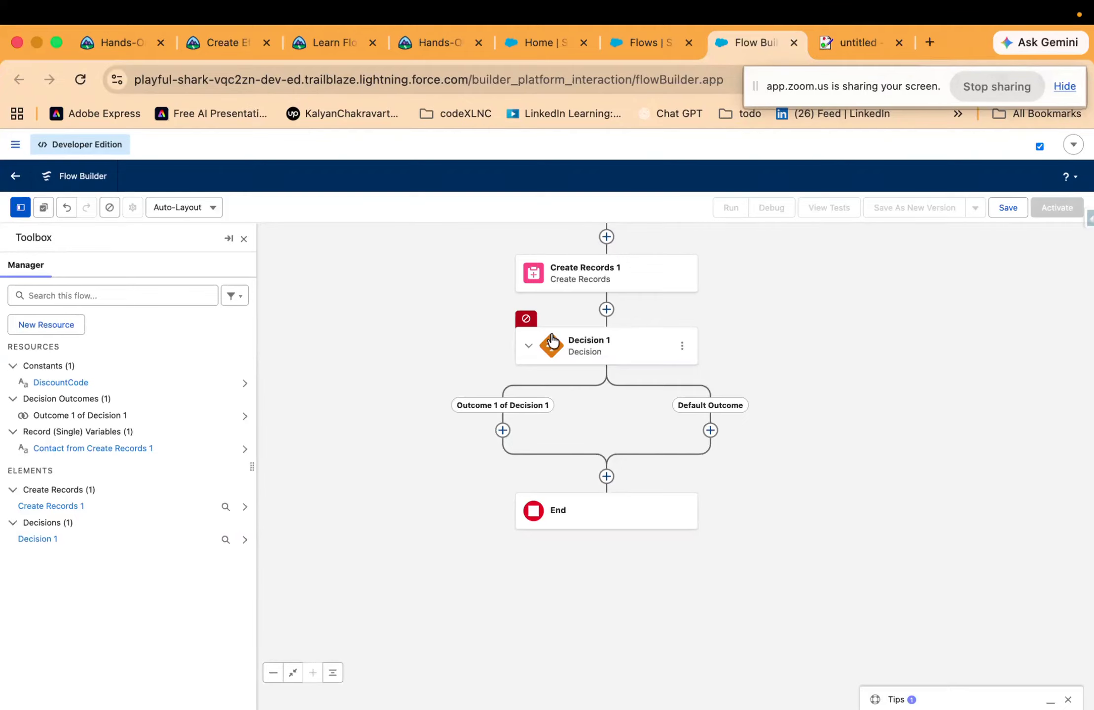
# Switch to Trailhead's Flow Building Blocks section and examine the enlarged discount flow diagram with its Decision paths
pyautogui.click(228, 42)
pyautogui.click(305, 41)
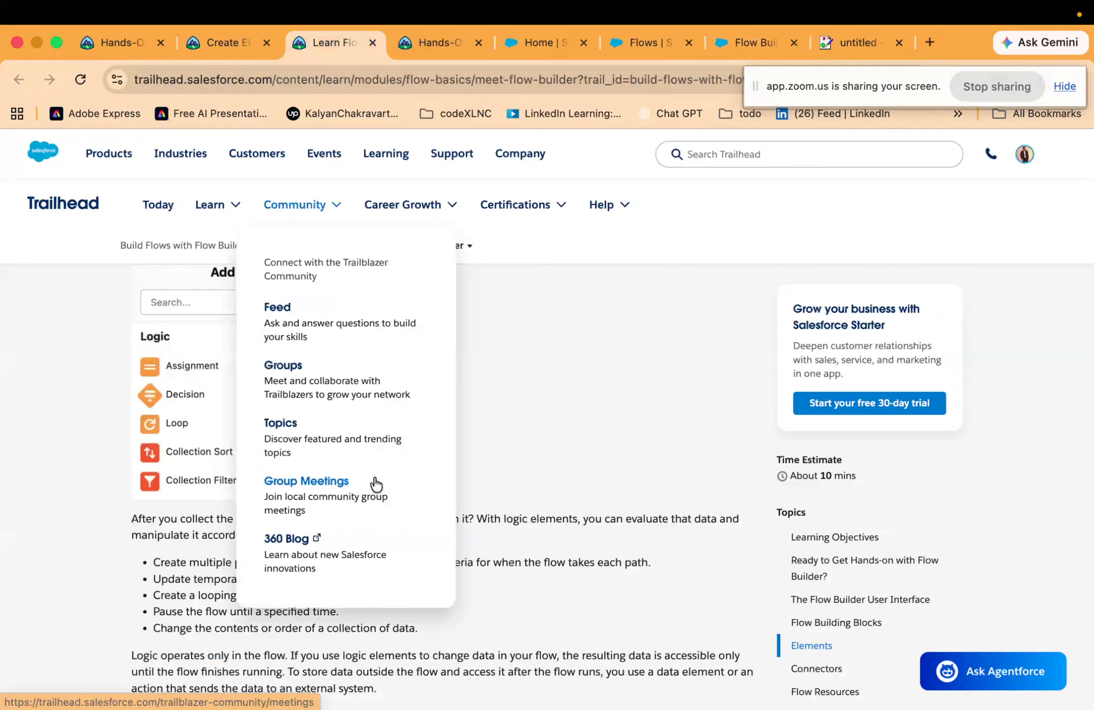
pyautogui.scroll(15, 547, 466)
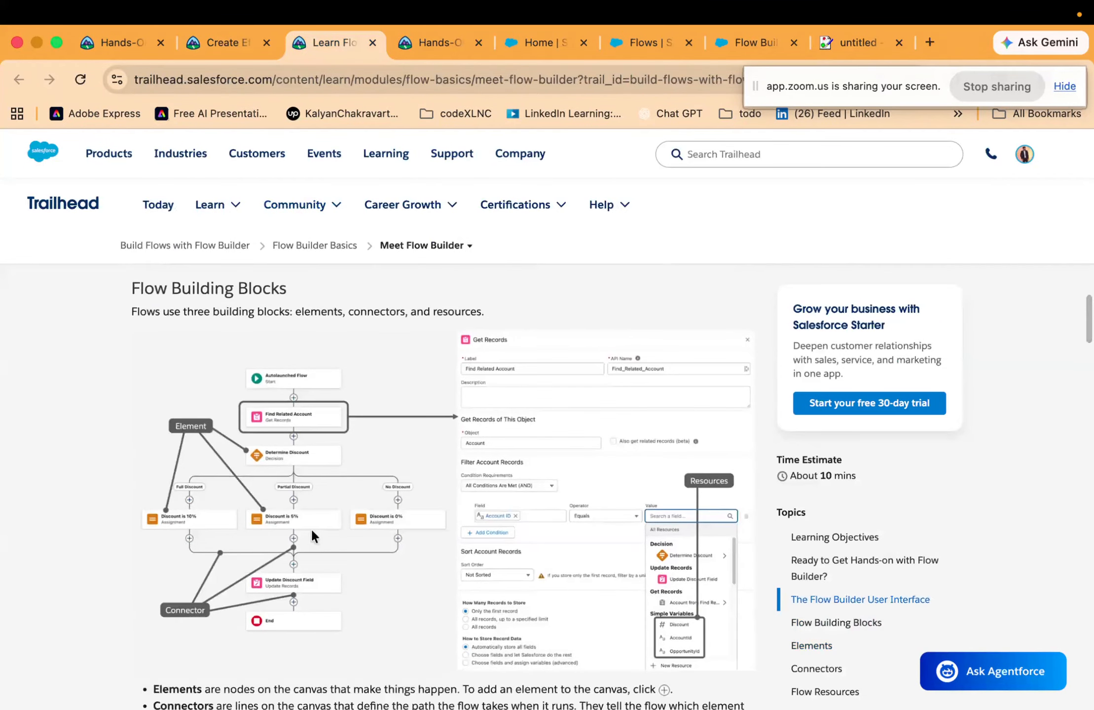
pyautogui.scroll(5, 311, 529)
pyautogui.moveTo(311, 528); pyautogui.dragTo(333, 376)
pyautogui.hscroll(-5, 333, 381)
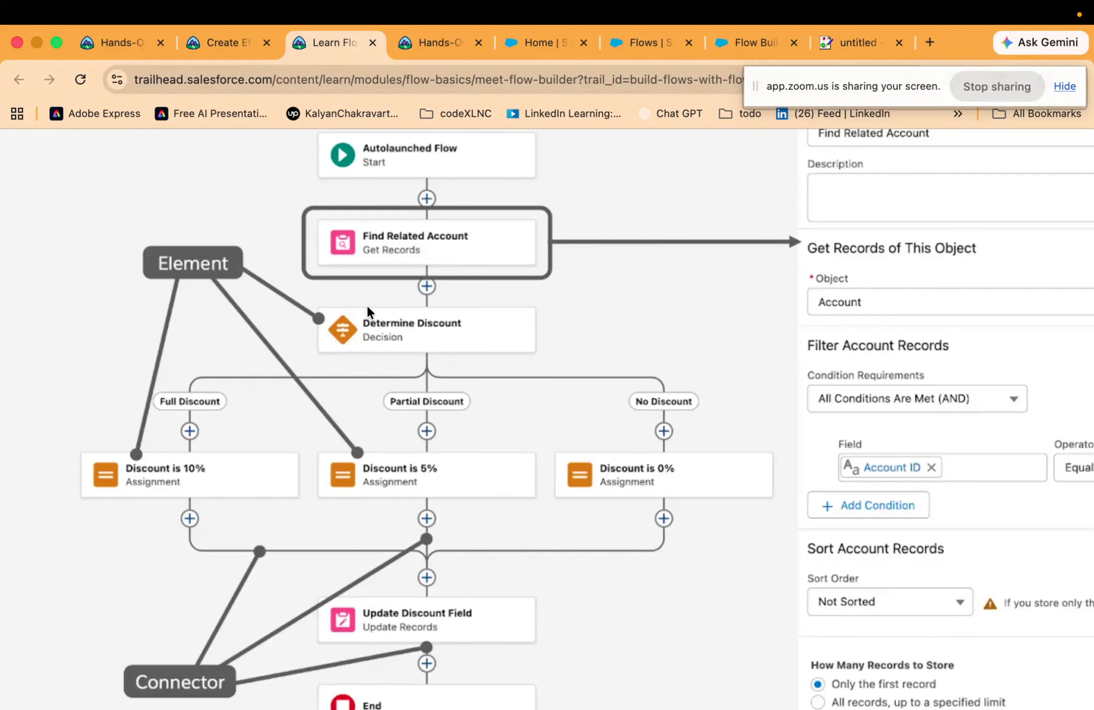
# Read Trailhead's Logic Elements section on what logic elements do, continuing to the start of the Connectors section
pyautogui.scroll(-5, 423, 416)
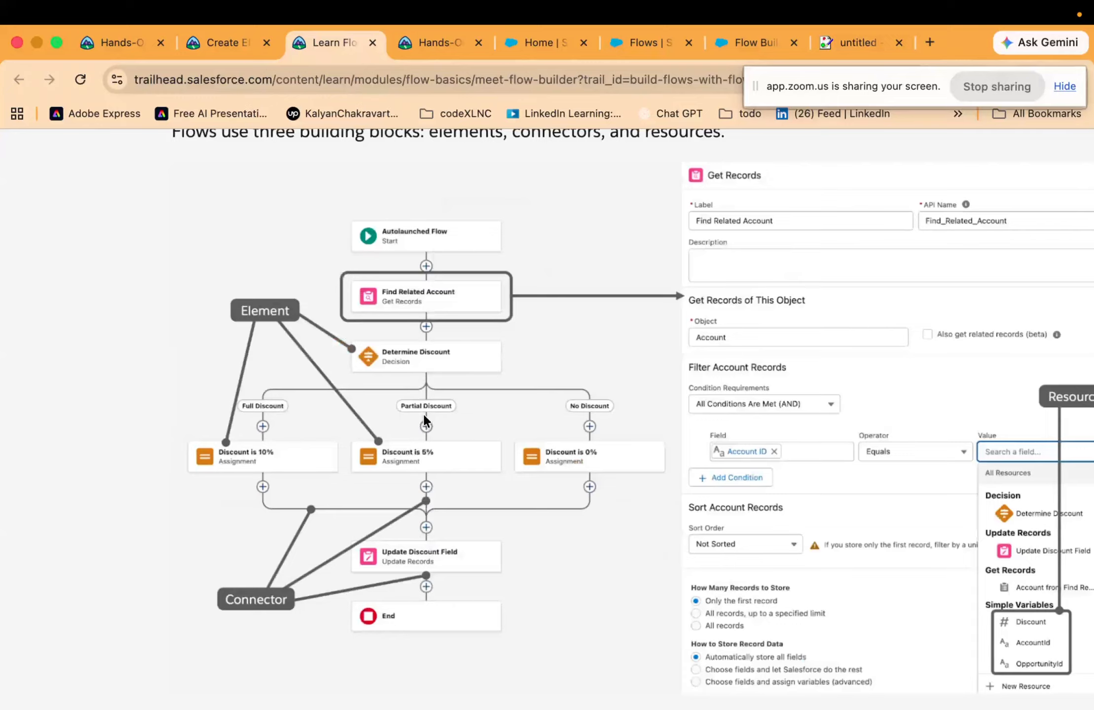
pyautogui.scroll(-12, 423, 416)
pyautogui.scroll(-15, 423, 415)
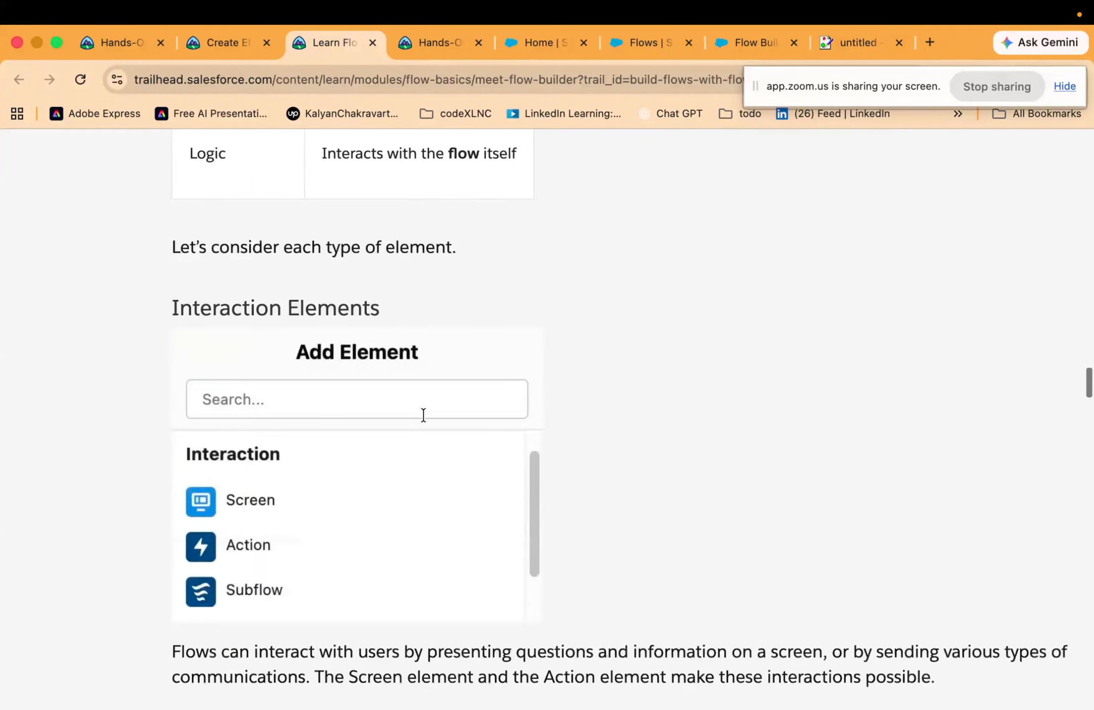
pyautogui.scroll(-15, 423, 412)
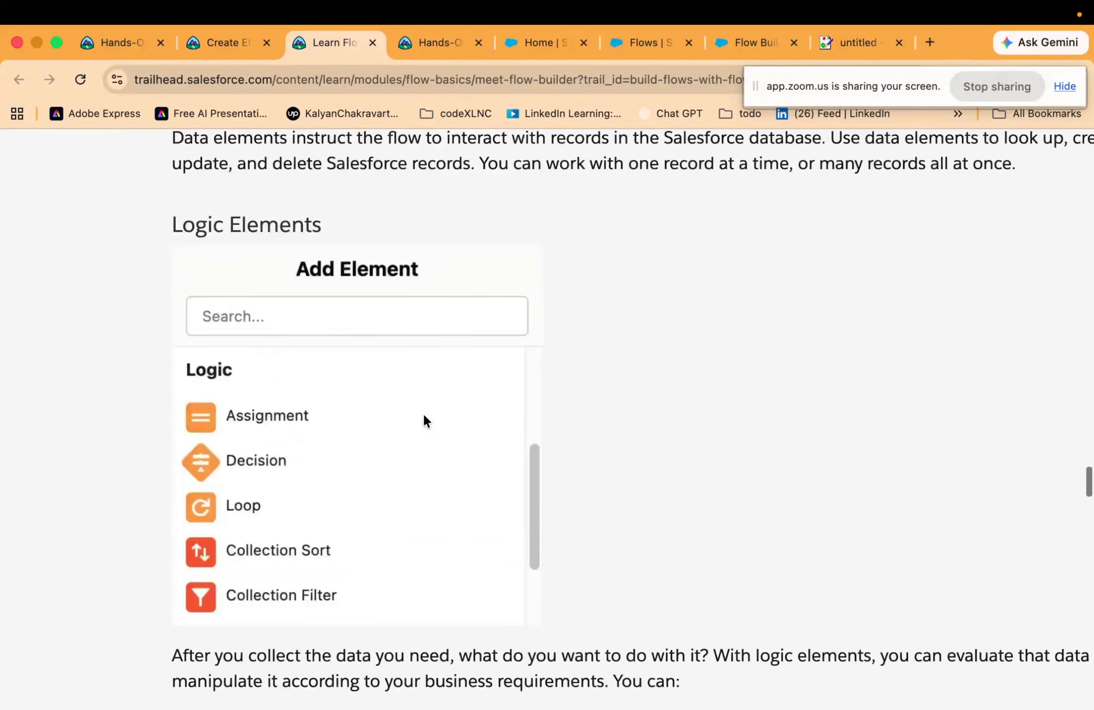
pyautogui.tripleClick(215, 193)
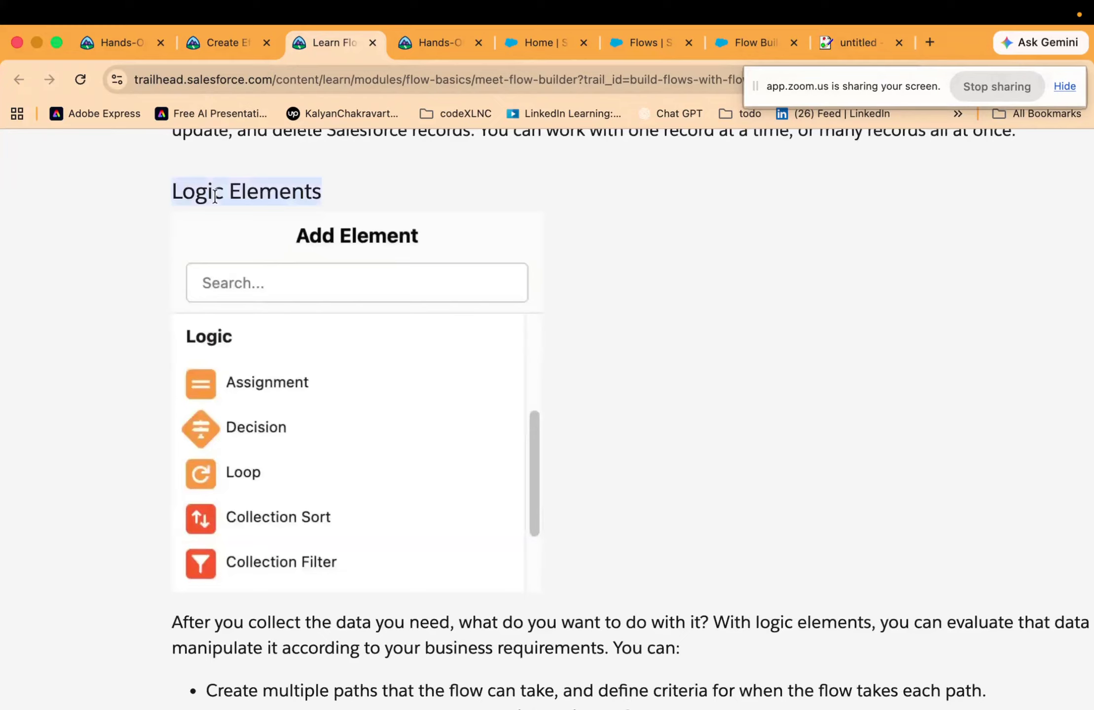
pyautogui.scroll(-2, 248, 444)
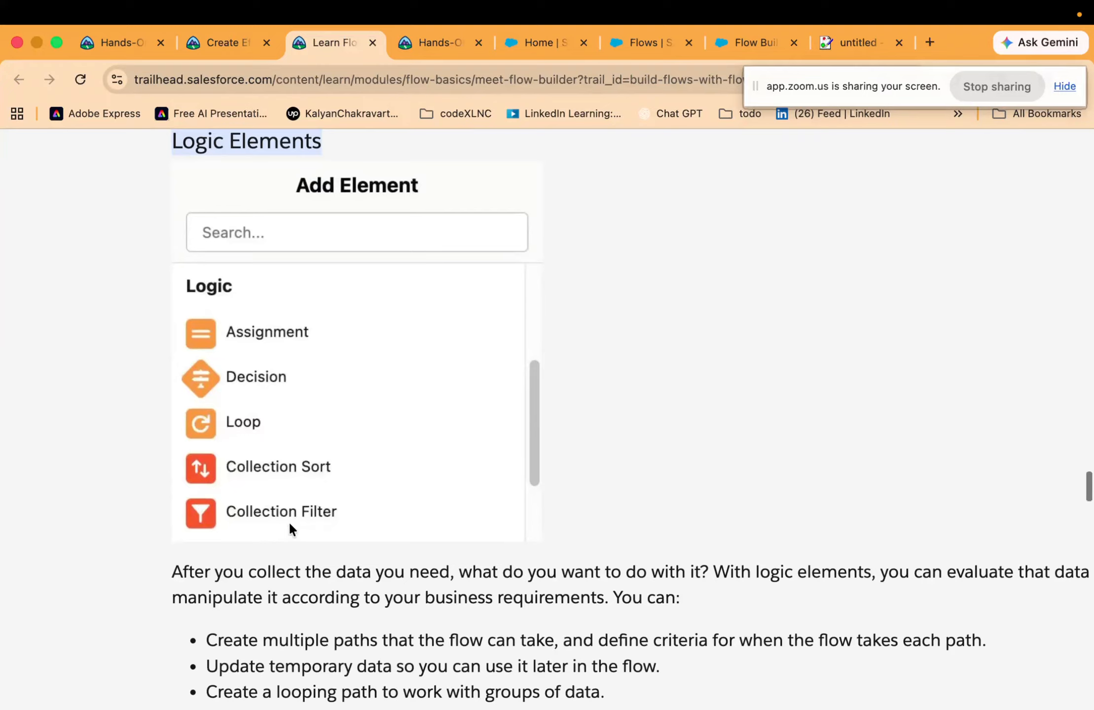
pyautogui.scroll(-1, 290, 524)
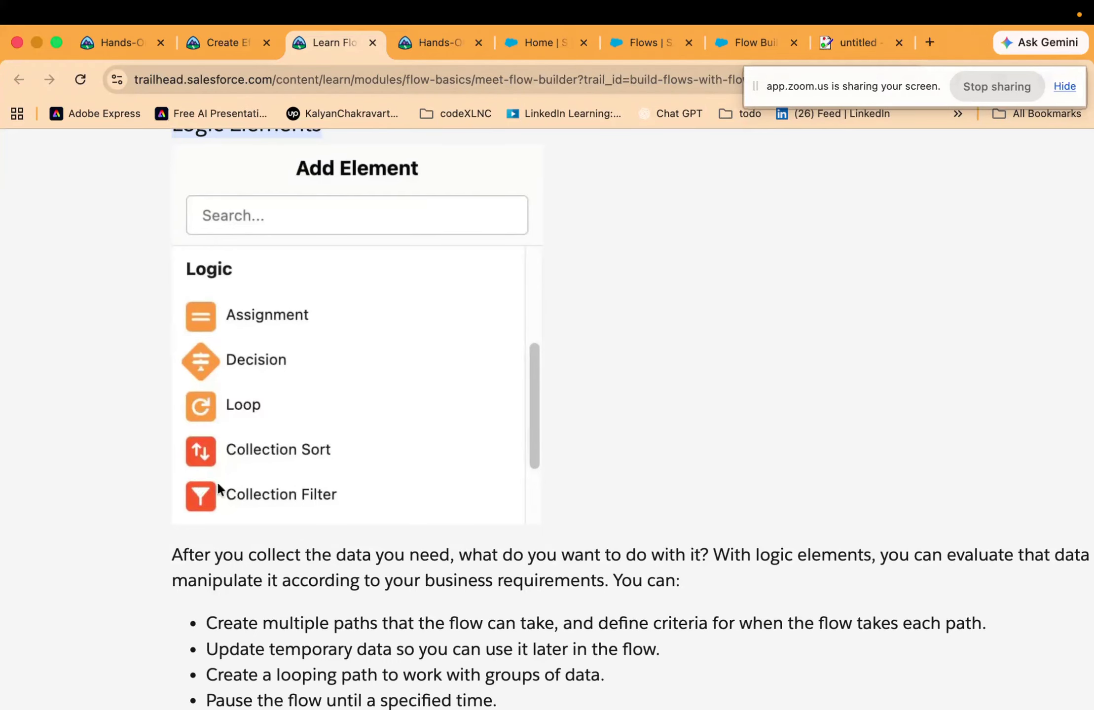
pyautogui.scroll(-3, 346, 501)
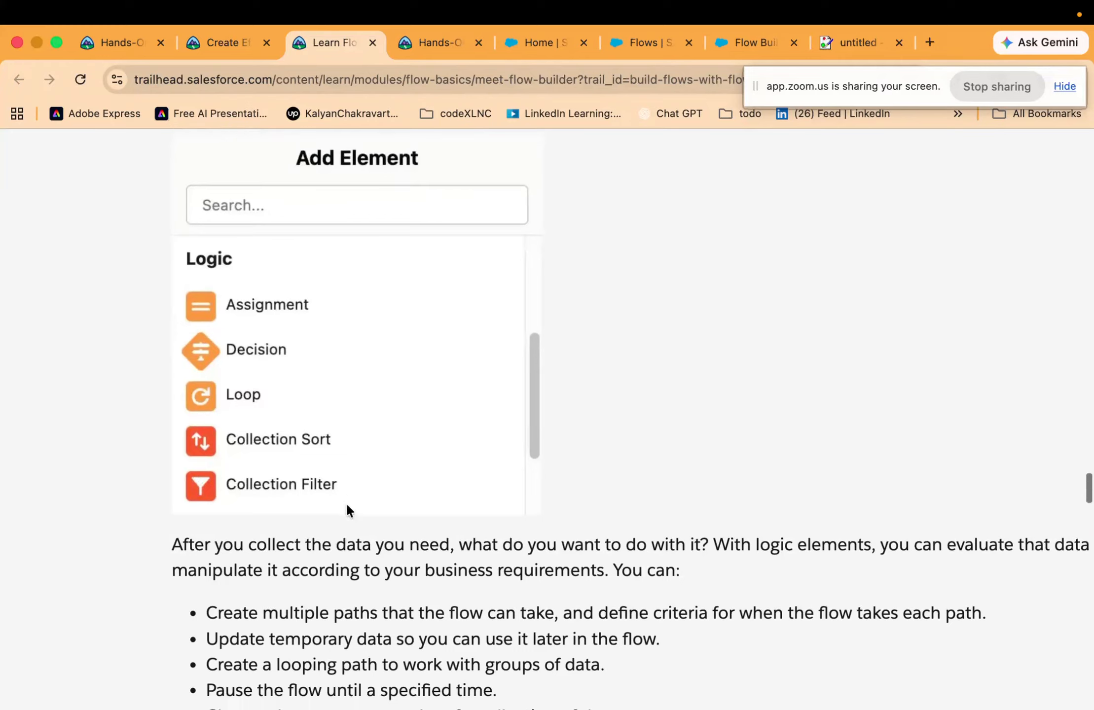
pyautogui.scroll(-3, 348, 503)
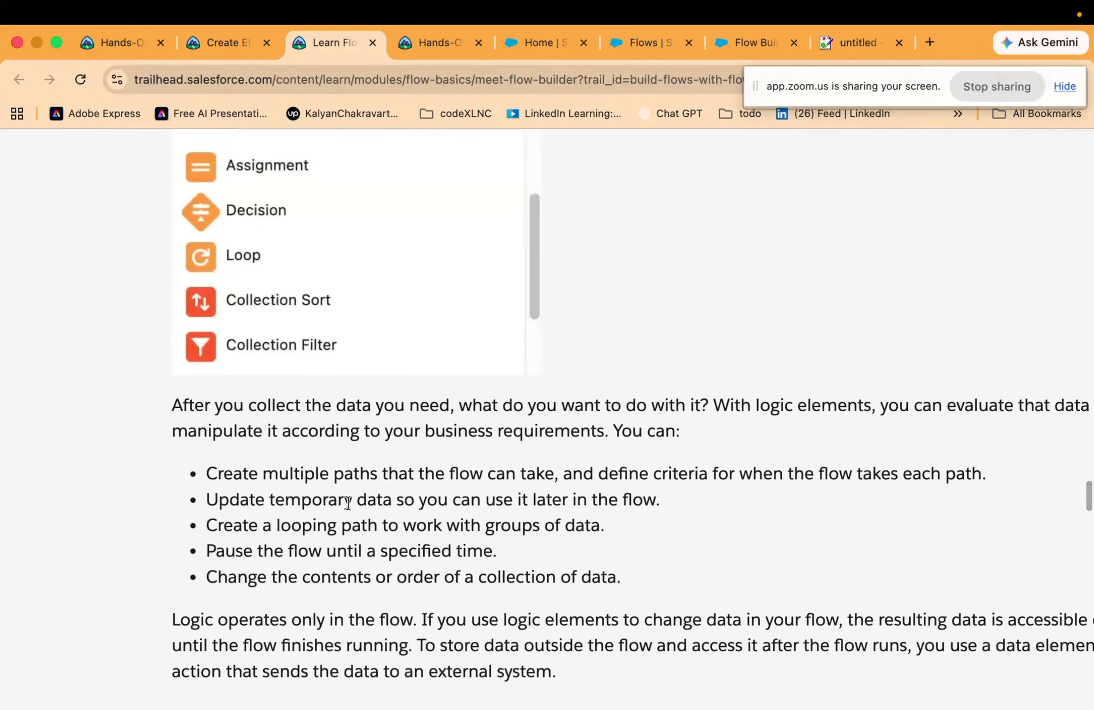
pyautogui.scroll(-1, 347, 503)
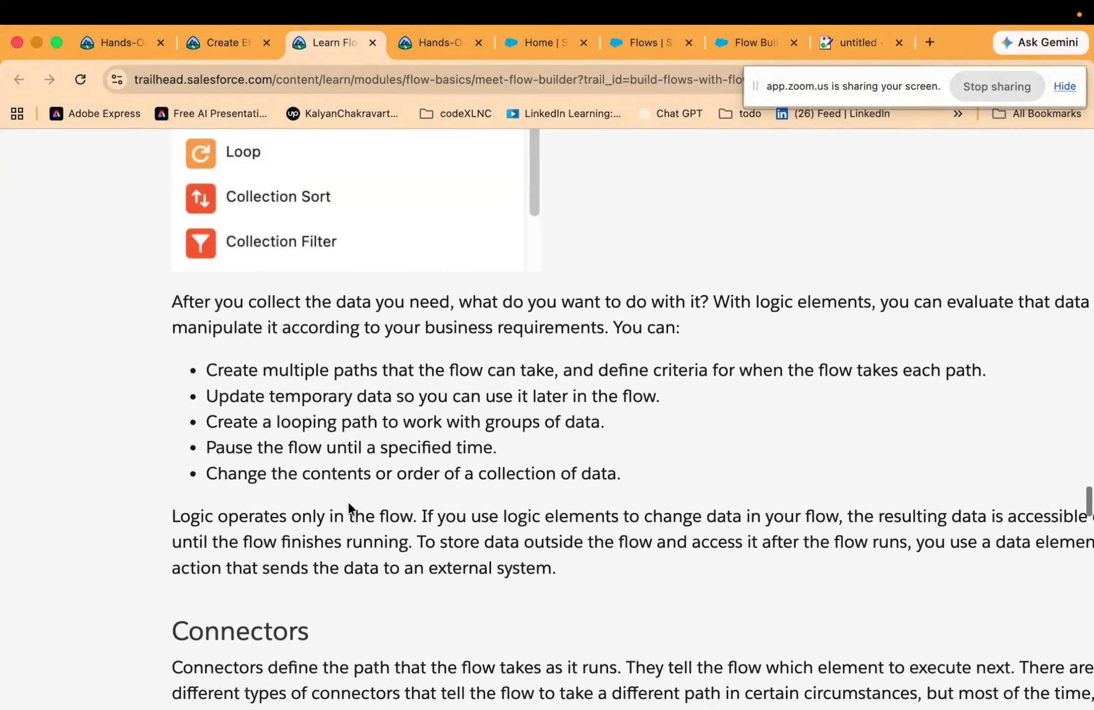
pyautogui.scroll(-4, 348, 504)
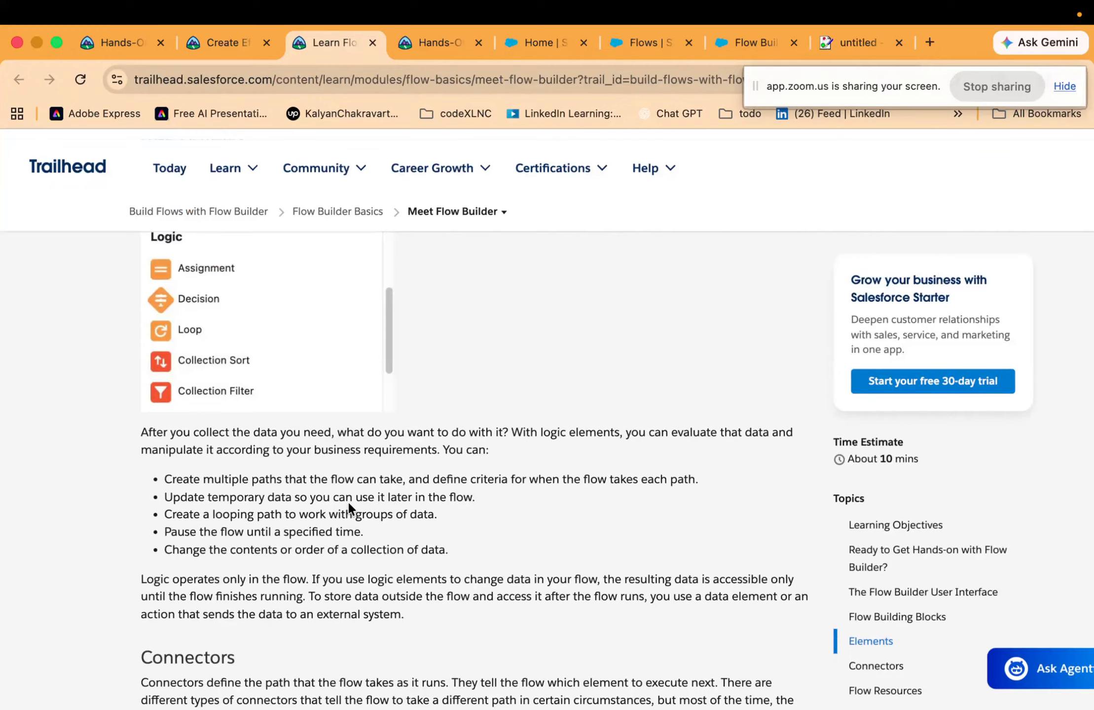
# Review Trailhead's Logic Elements list and Connectors section, and switch to Flow Builder to compare the connectors on the flow canvas
pyautogui.scroll(1, 348, 500)
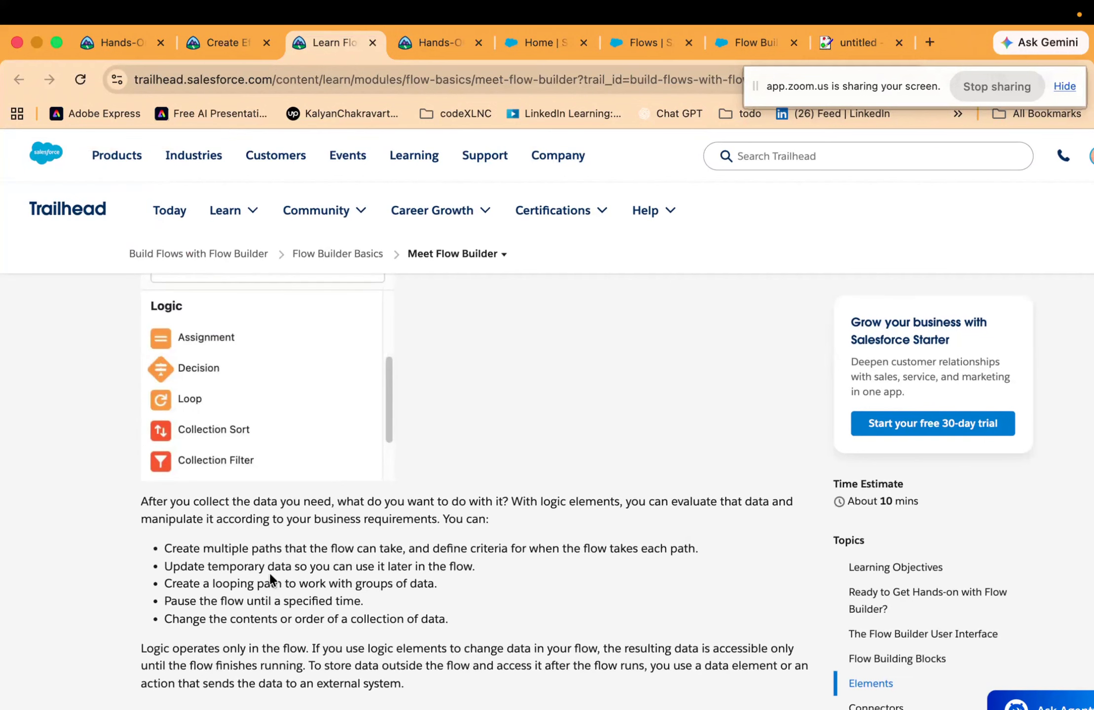
pyautogui.scroll(8, 269, 574)
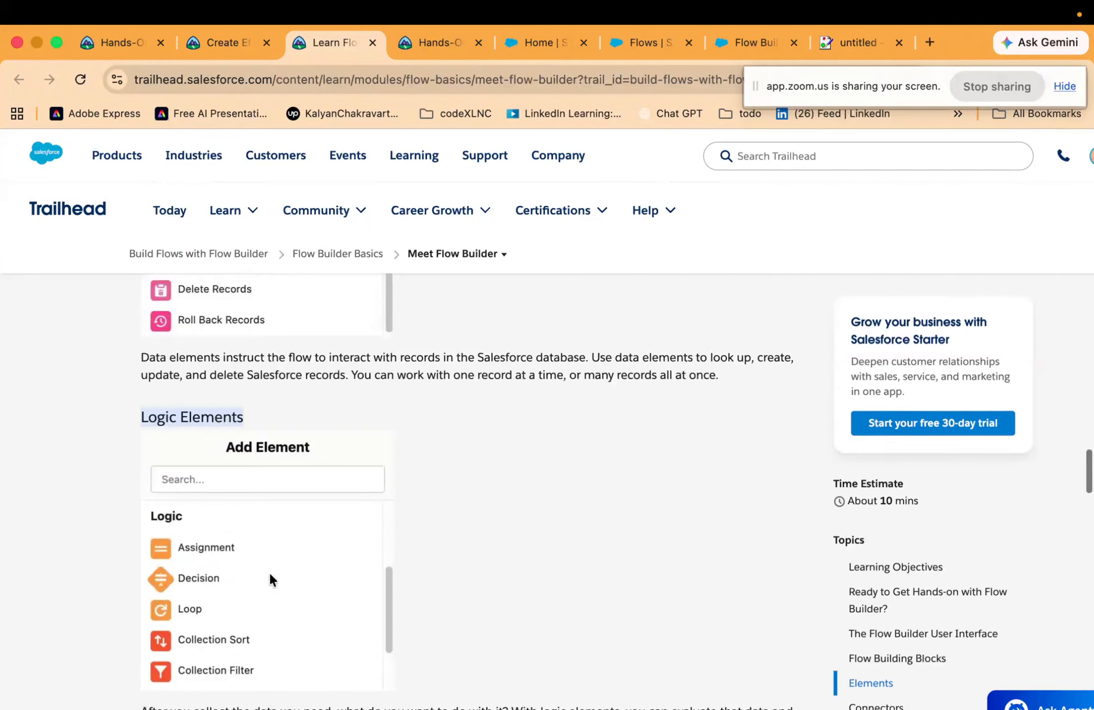
pyautogui.scroll(-8, 269, 572)
pyautogui.scroll(-8, 269, 574)
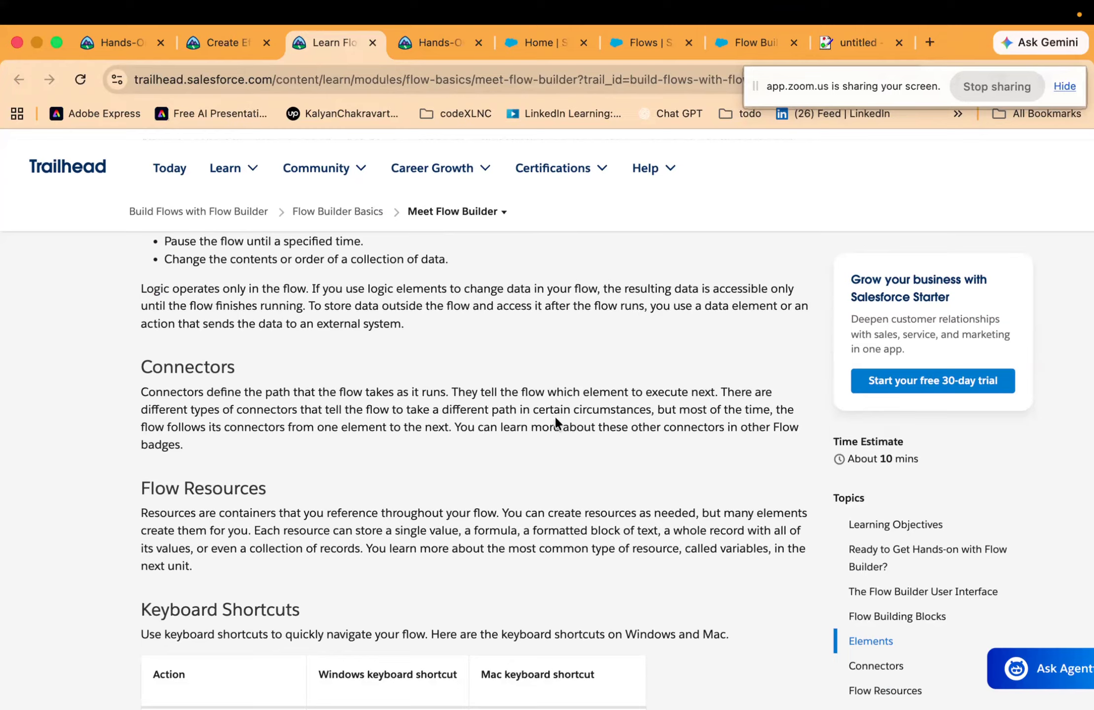
pyautogui.click(751, 50)
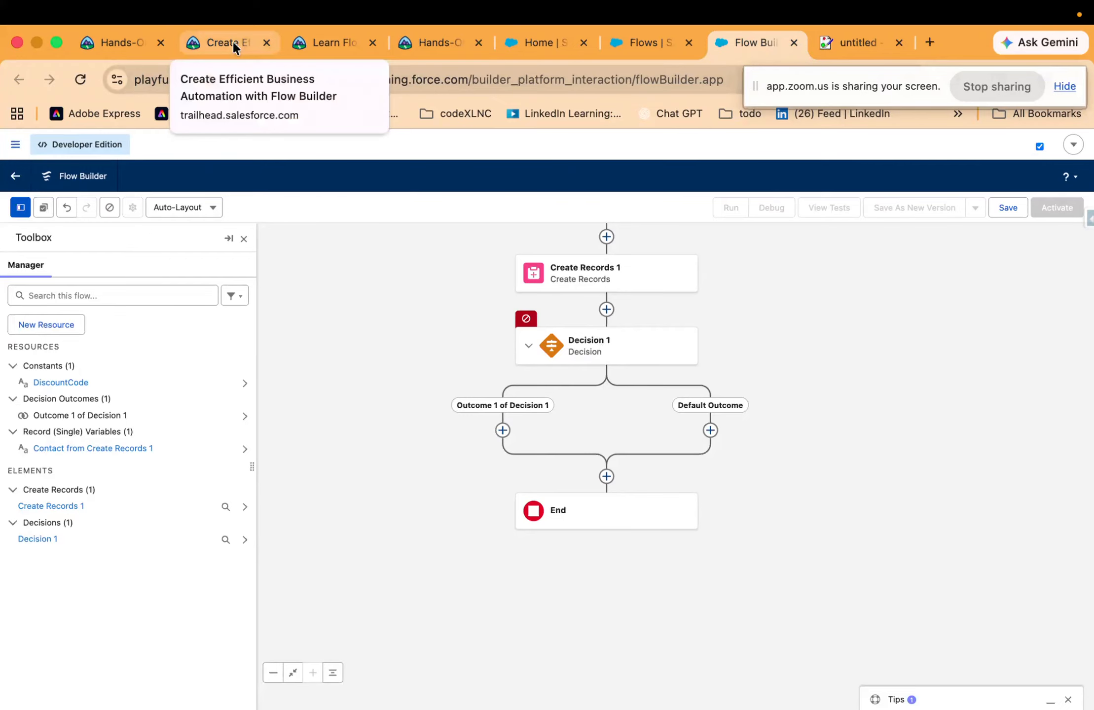
# Return to Trailhead's Meet Flow Builder unit and read on from the Connectors section through Flow Resources
pyautogui.click(315, 38)
pyautogui.scroll(-3, 317, 321)
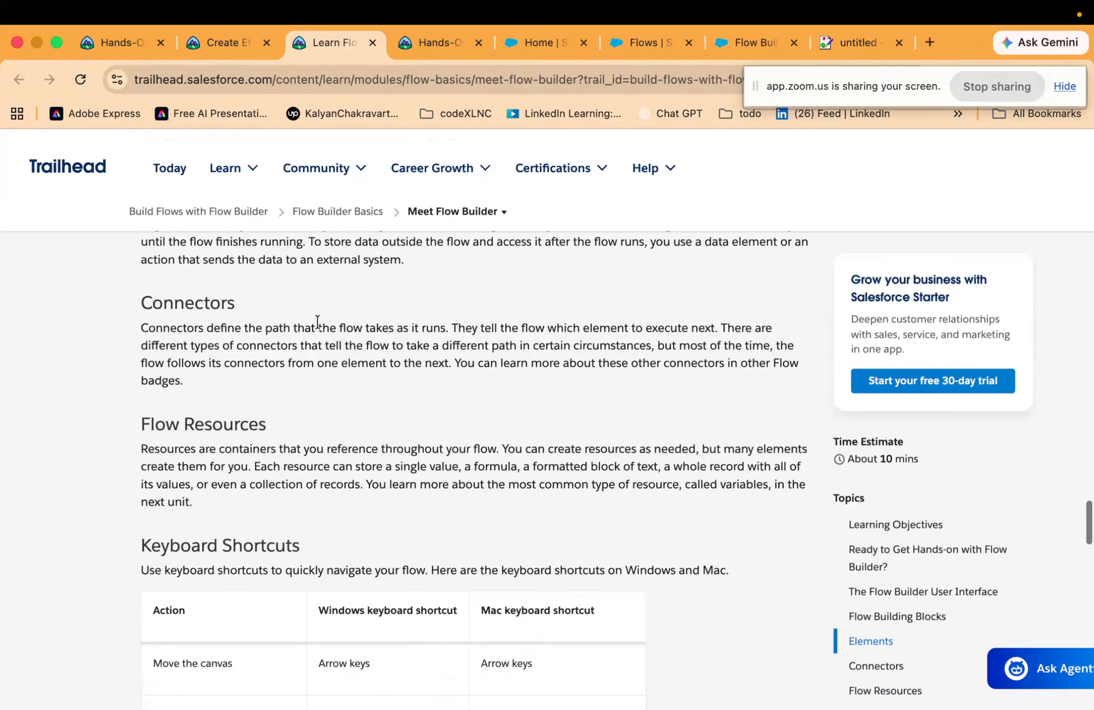
pyautogui.scroll(-1, 318, 322)
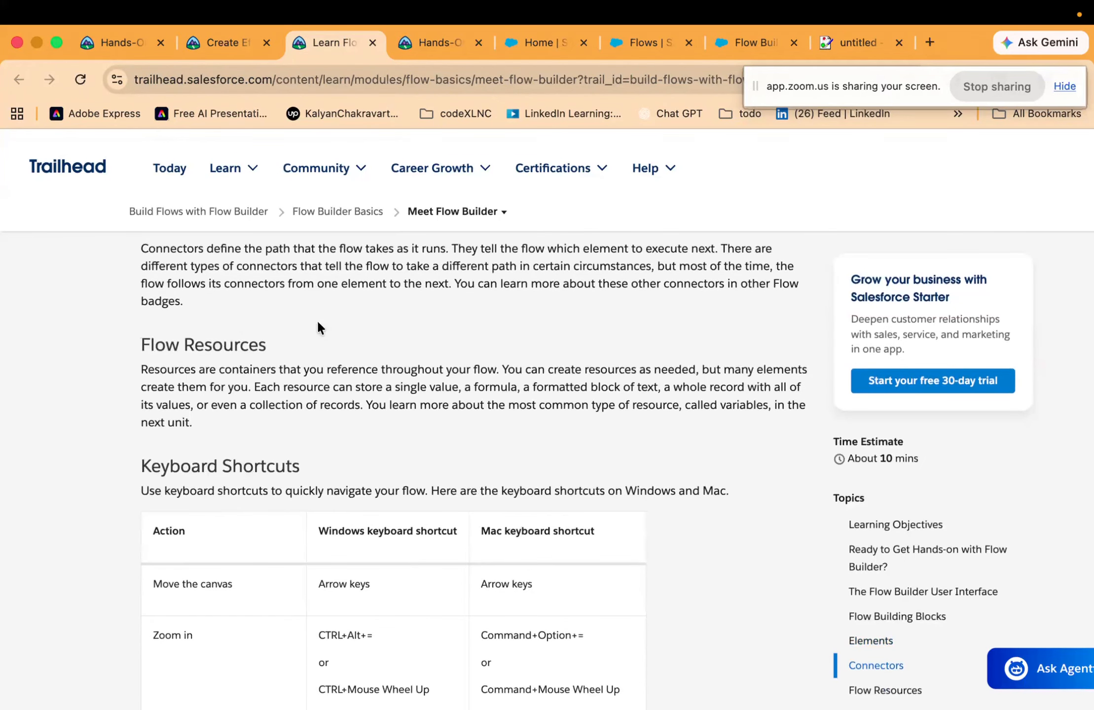
pyautogui.scroll(-1, 319, 328)
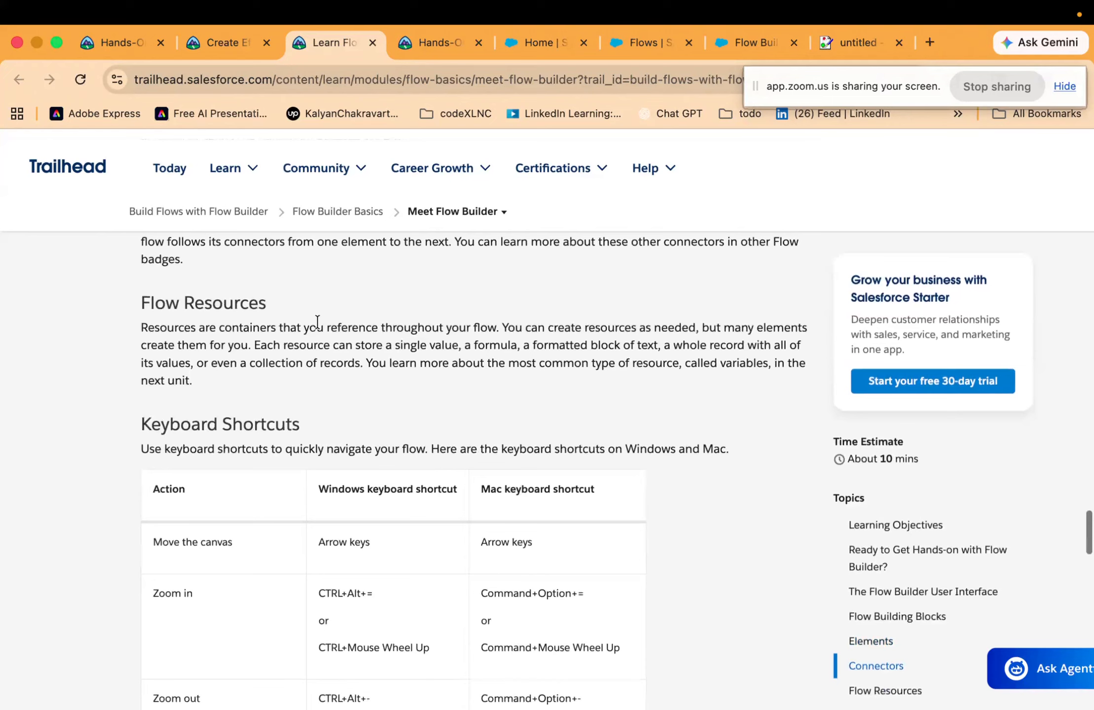
pyautogui.scroll(-1, 317, 323)
pyautogui.scroll(-1, 317, 323)
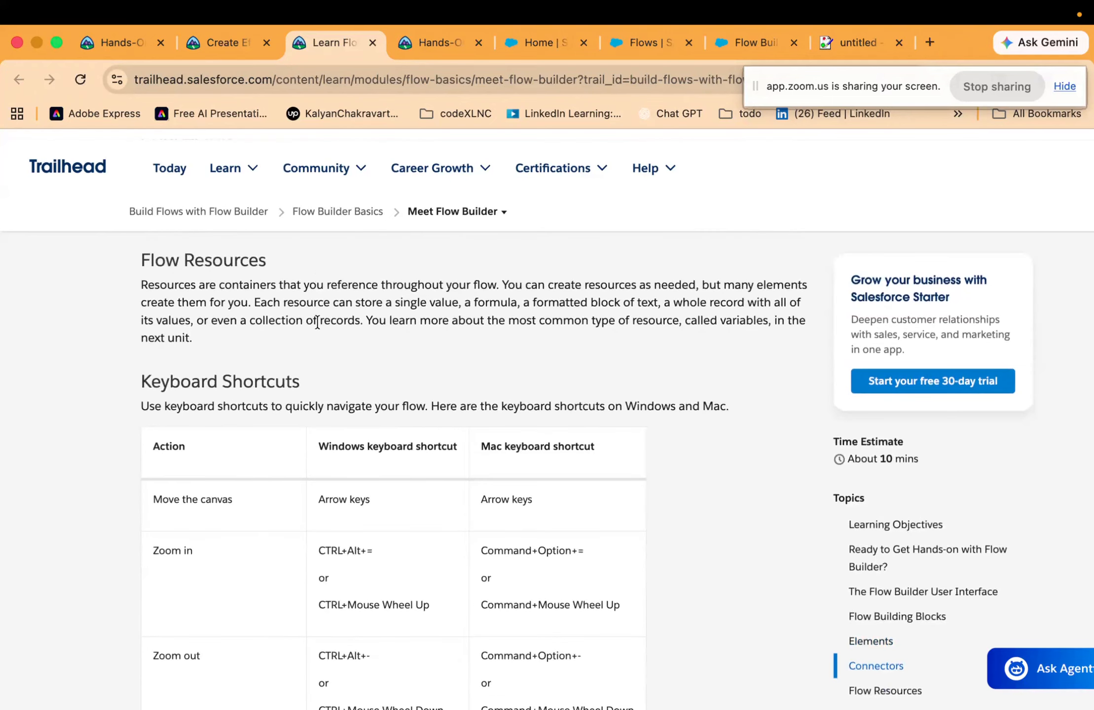
pyautogui.scroll(1, 317, 322)
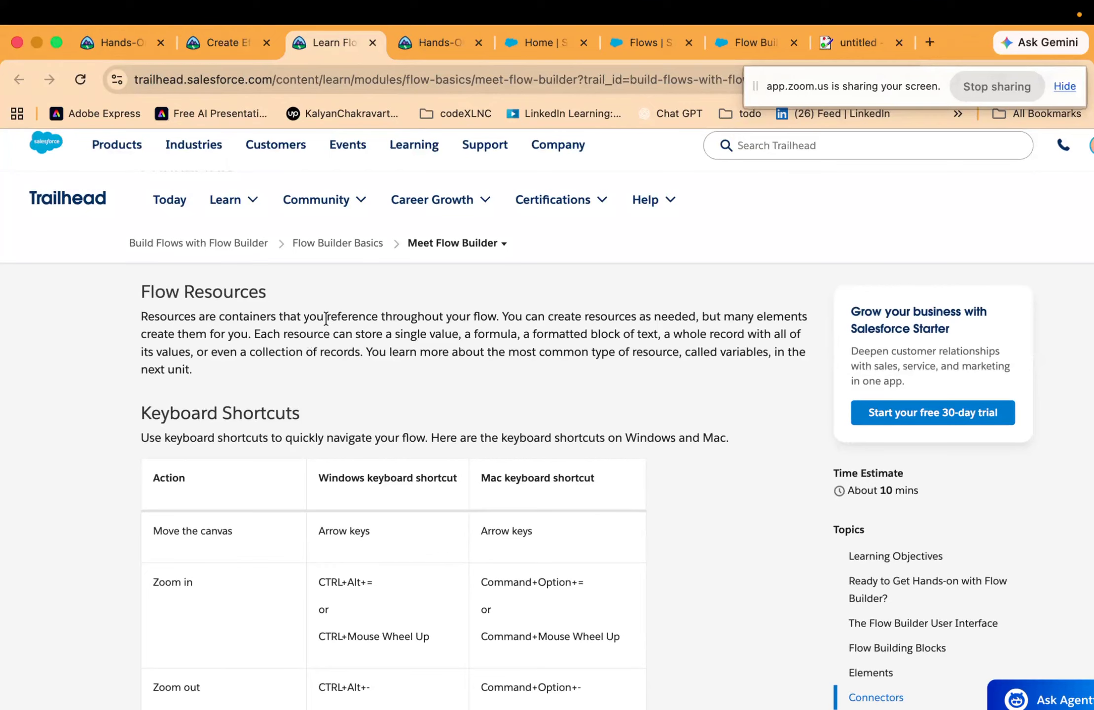
pyautogui.hotkey('ctrl', 'Up')
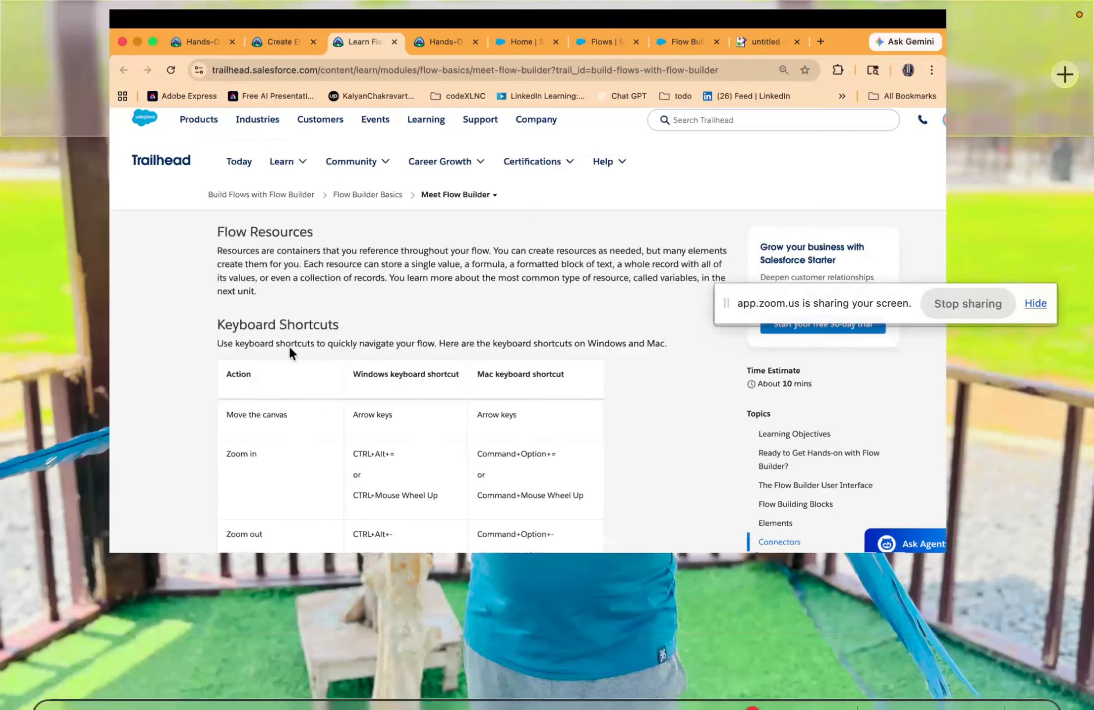
pyautogui.hotkey('ctrl', 'Up')
pyautogui.hotkey('ctrl', 'Up')
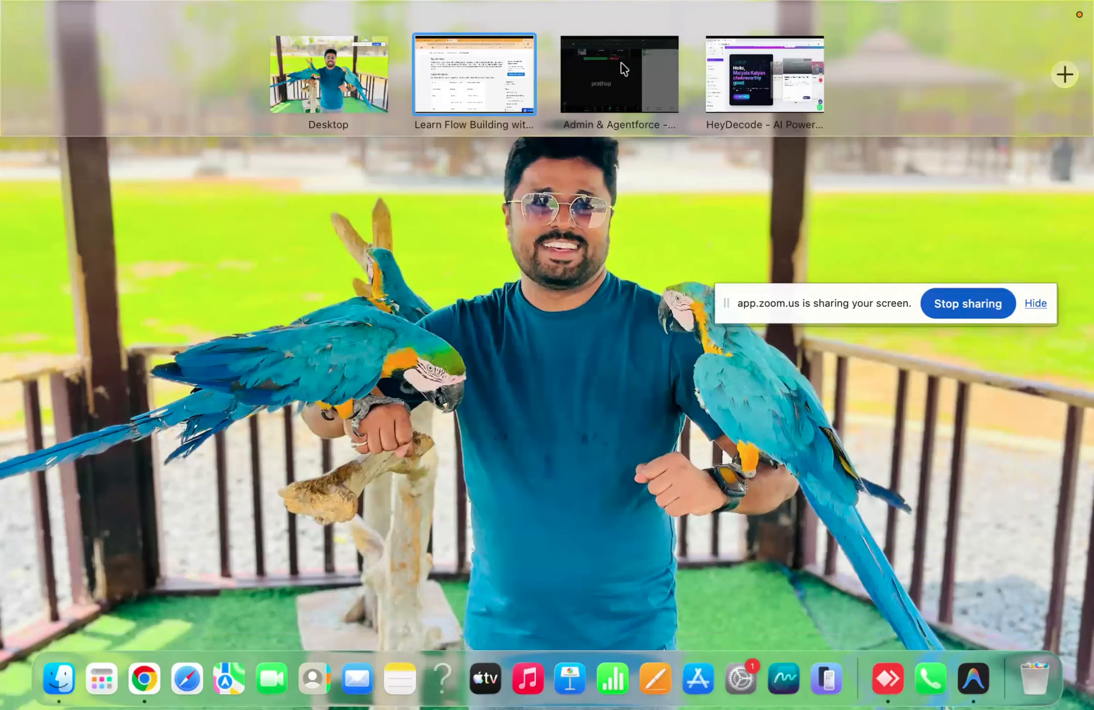
pyautogui.click(621, 64)
pyautogui.hotkey('ctrl', 'Up')
pyautogui.click(469, 49)
# Continue past the Meet Flow Builder quiz to the Flow Builder Basics module and open its Learn About Flow Variables unit
pyautogui.scroll(-10, 371, 409)
pyautogui.scroll(-10, 371, 405)
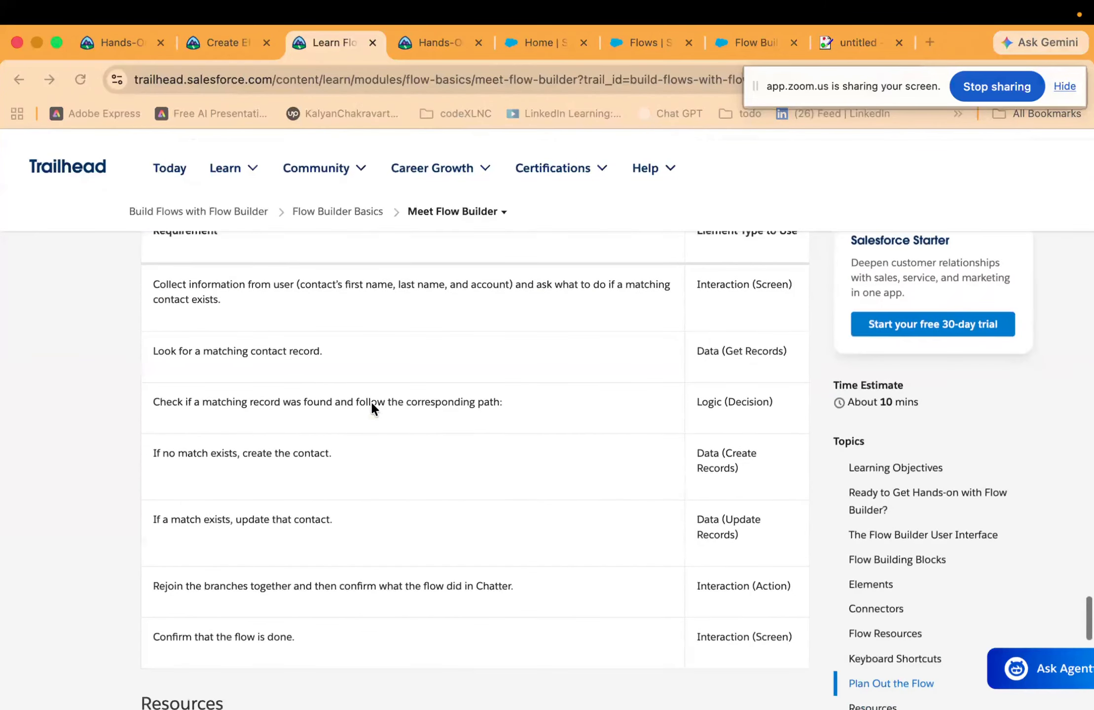
pyautogui.scroll(-12, 371, 404)
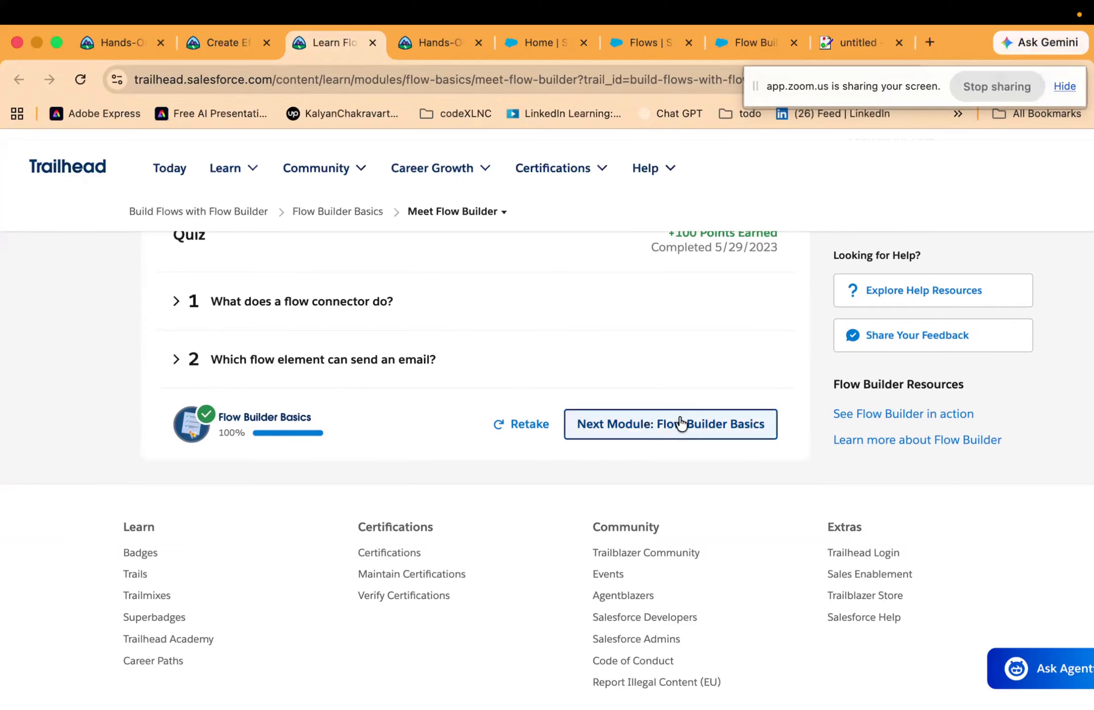
pyautogui.click(693, 427)
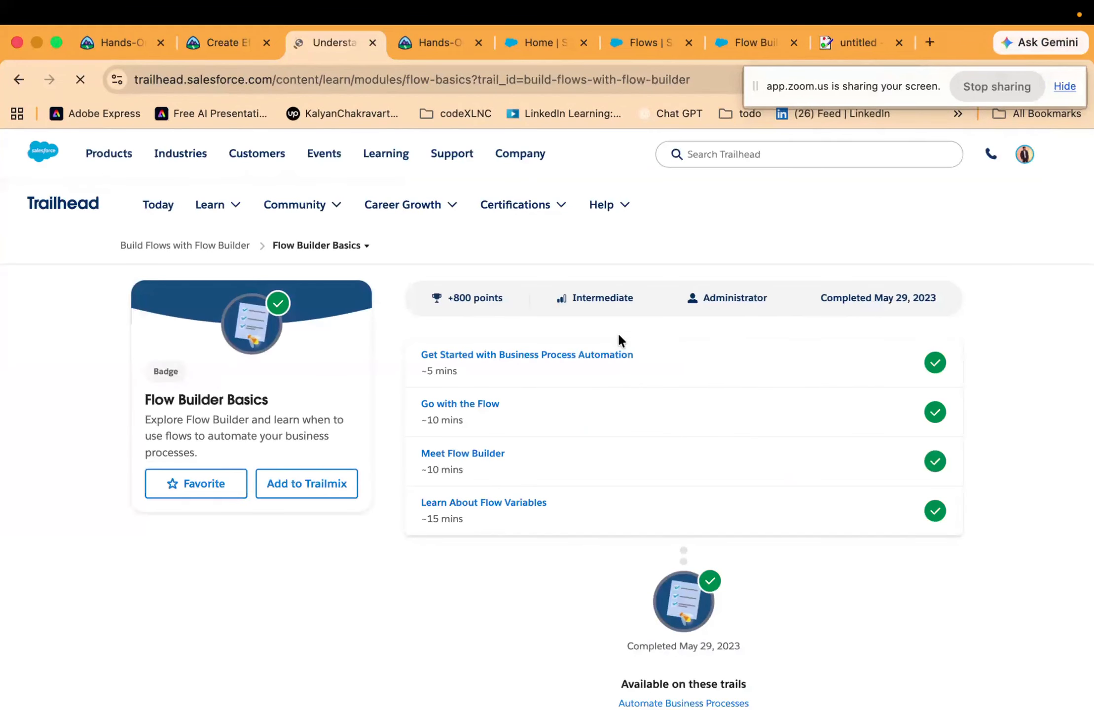
pyautogui.click(475, 503)
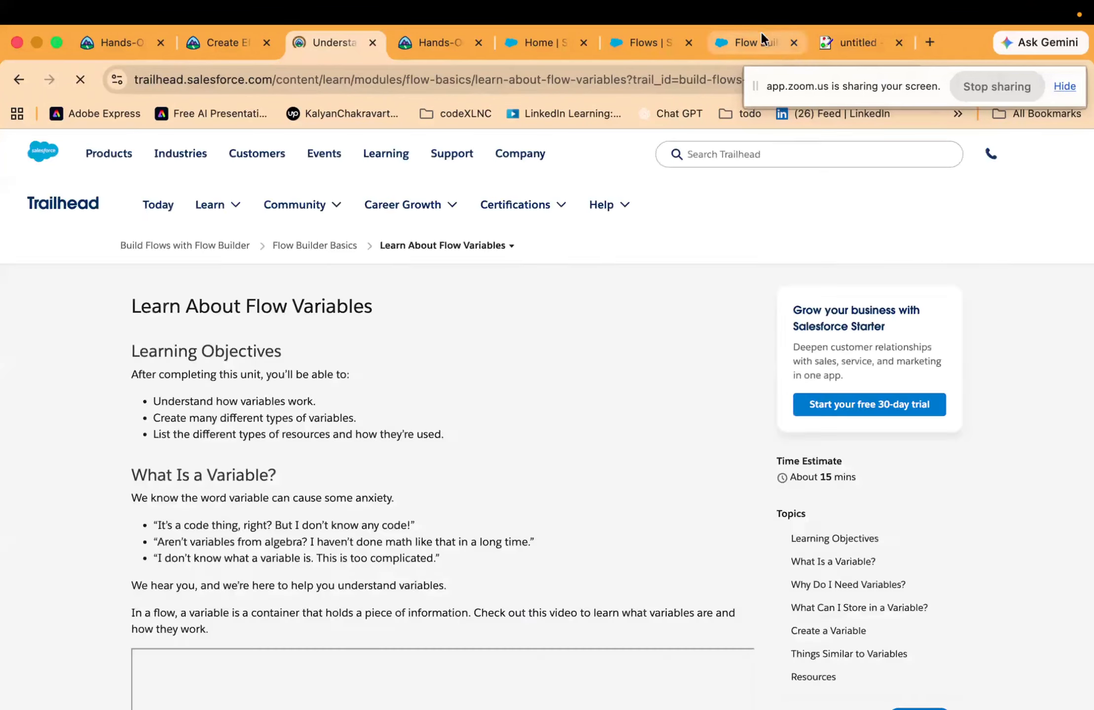
# Glance at the flow in Flow Builder, return to Trailhead and read why variables are needed and what they can store
pyautogui.click(769, 43)
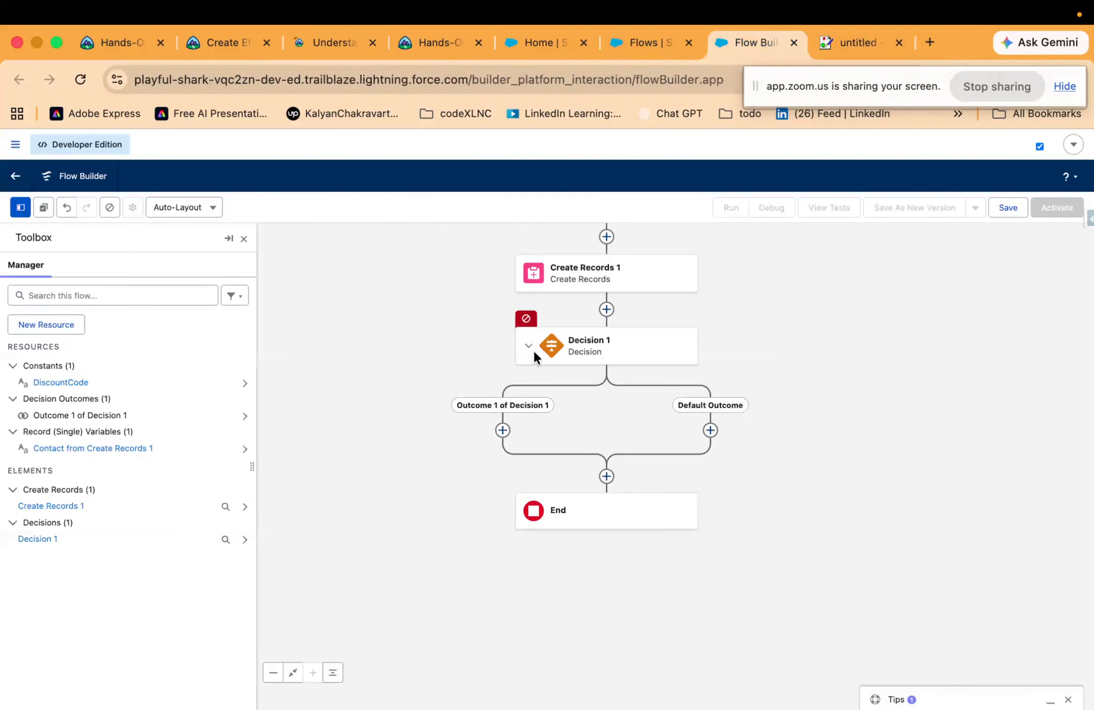
pyautogui.click(297, 50)
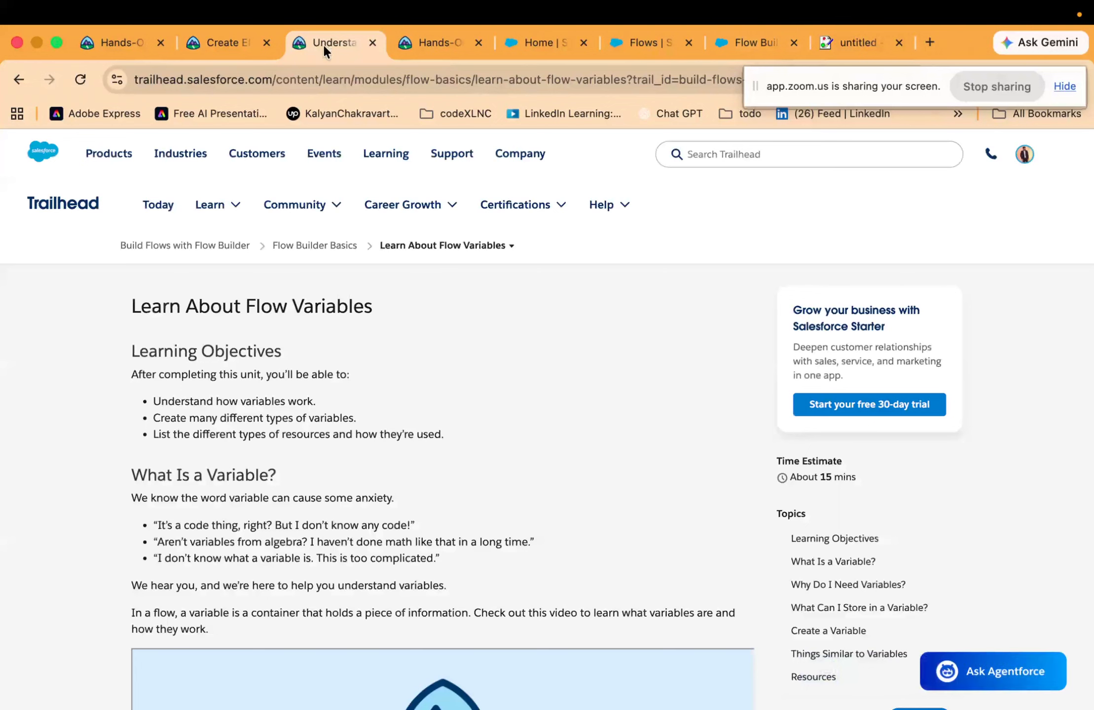
pyautogui.scroll(-8, 198, 514)
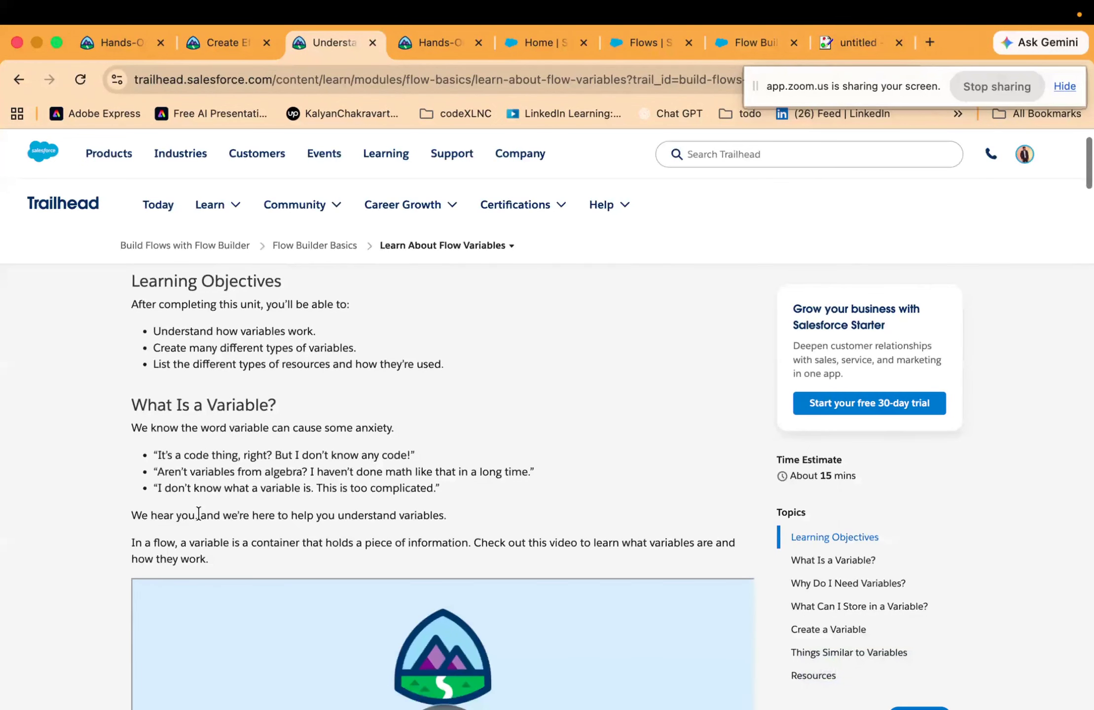
pyautogui.scroll(-4, 198, 513)
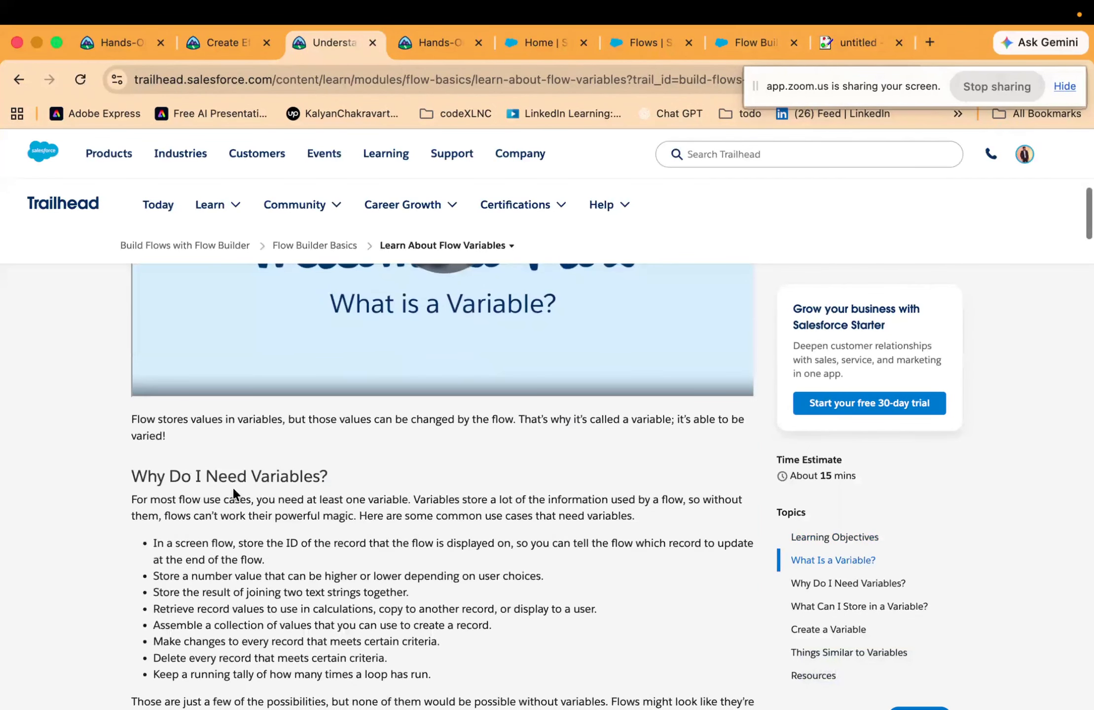
pyautogui.tripleClick(238, 483)
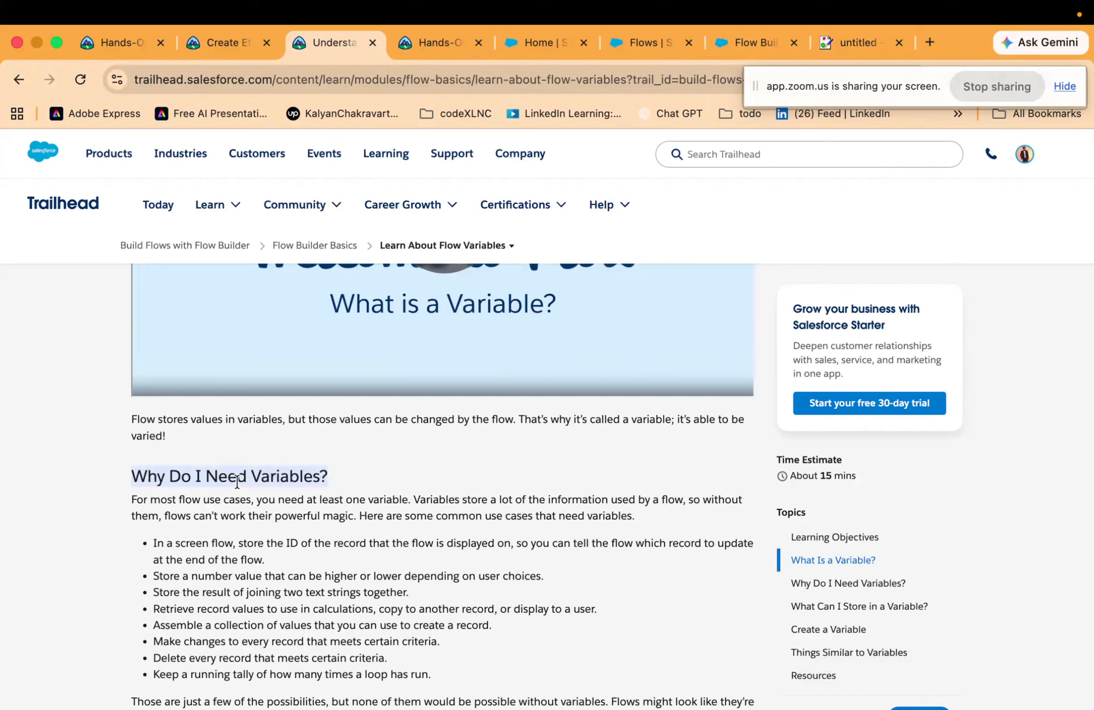
pyautogui.tripleClick(217, 477)
pyautogui.scroll(-1, 217, 476)
pyautogui.scroll(-8, 217, 476)
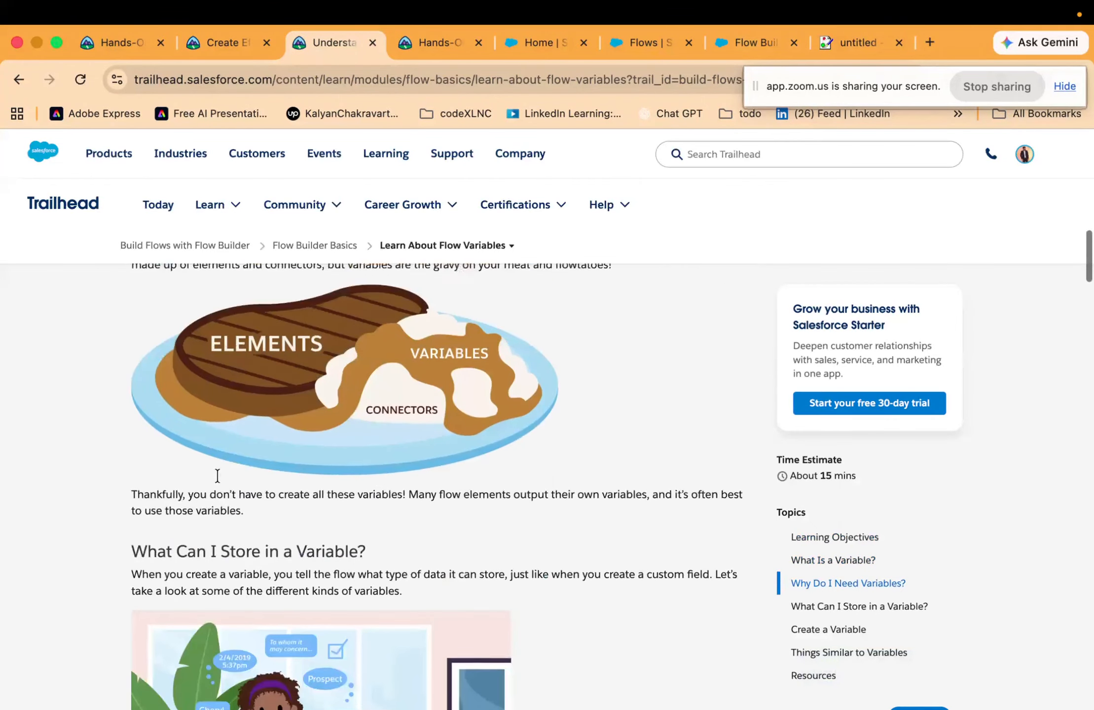
pyautogui.scroll(1, 217, 474)
pyautogui.scroll(-5, 414, 463)
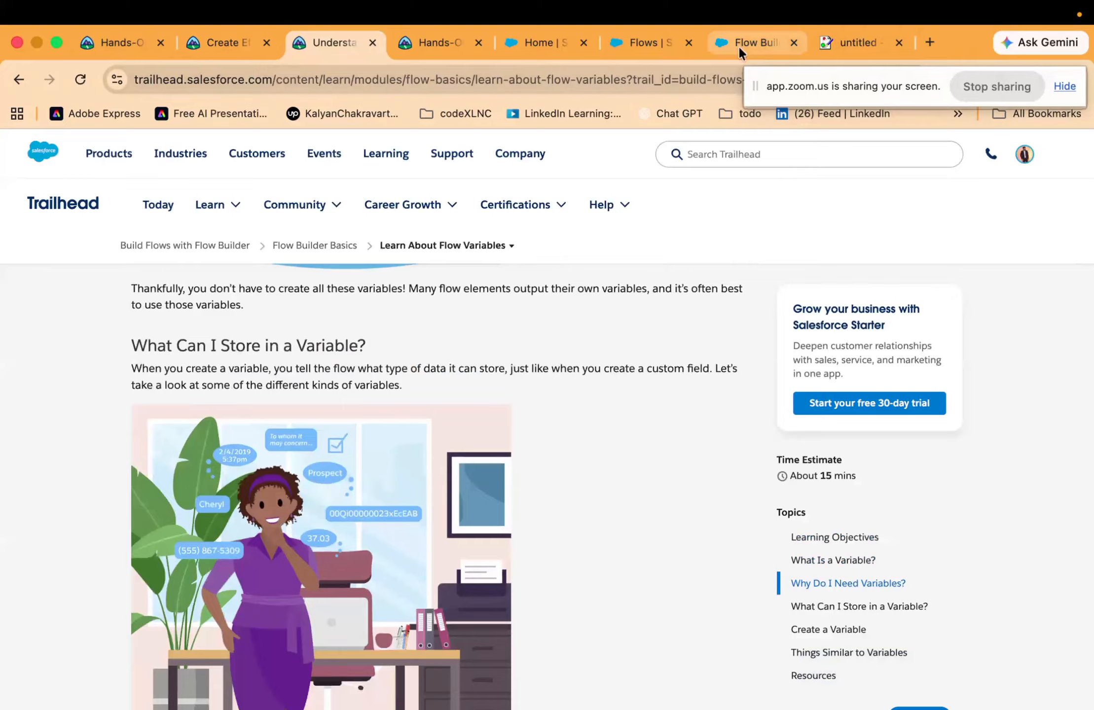
# Switch to Flow Builder and view the resource types offered for a new resource, closing the dialog without creating one
pyautogui.click(737, 44)
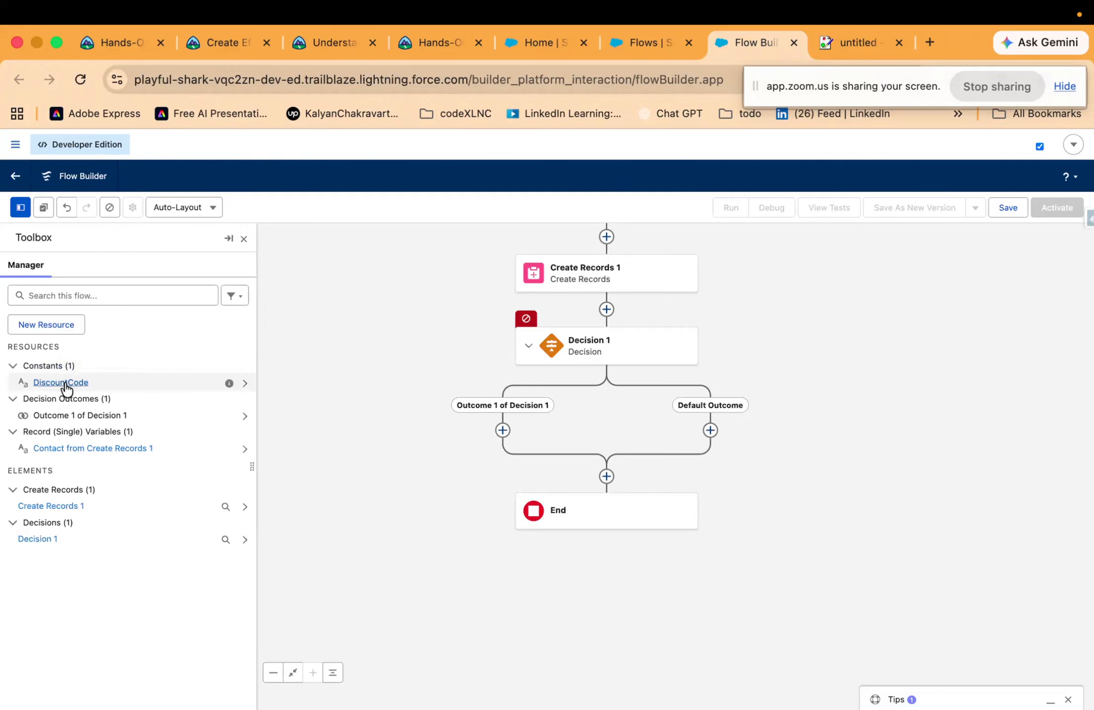
pyautogui.click(62, 325)
pyautogui.click(413, 369)
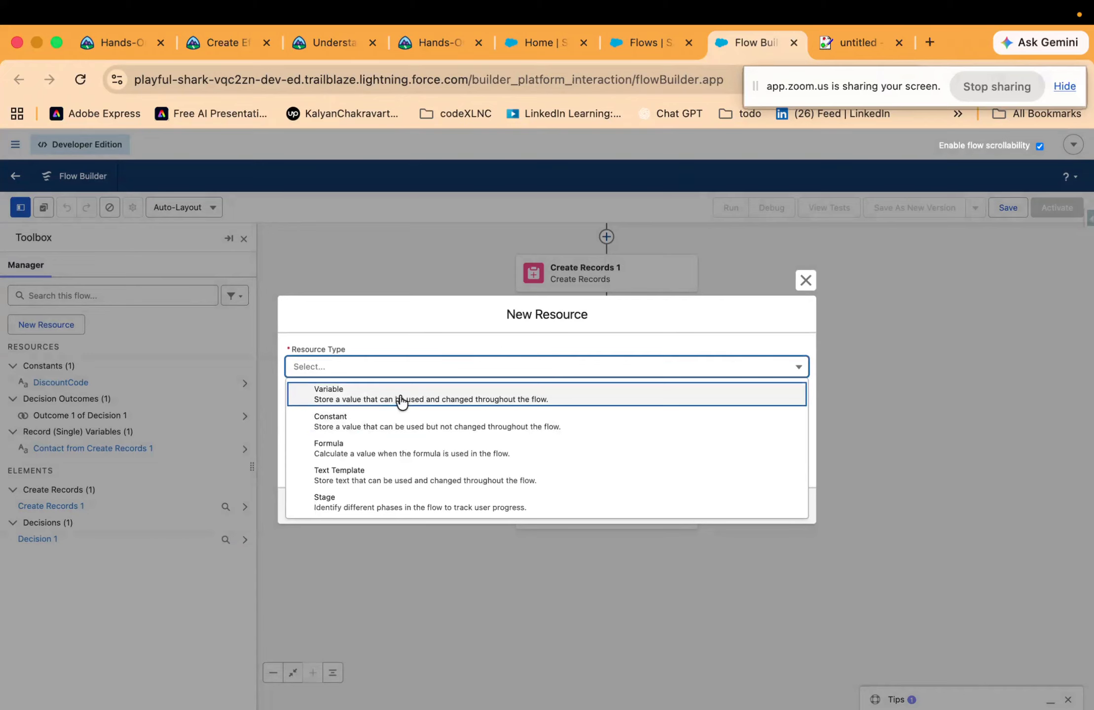
pyautogui.click(136, 563)
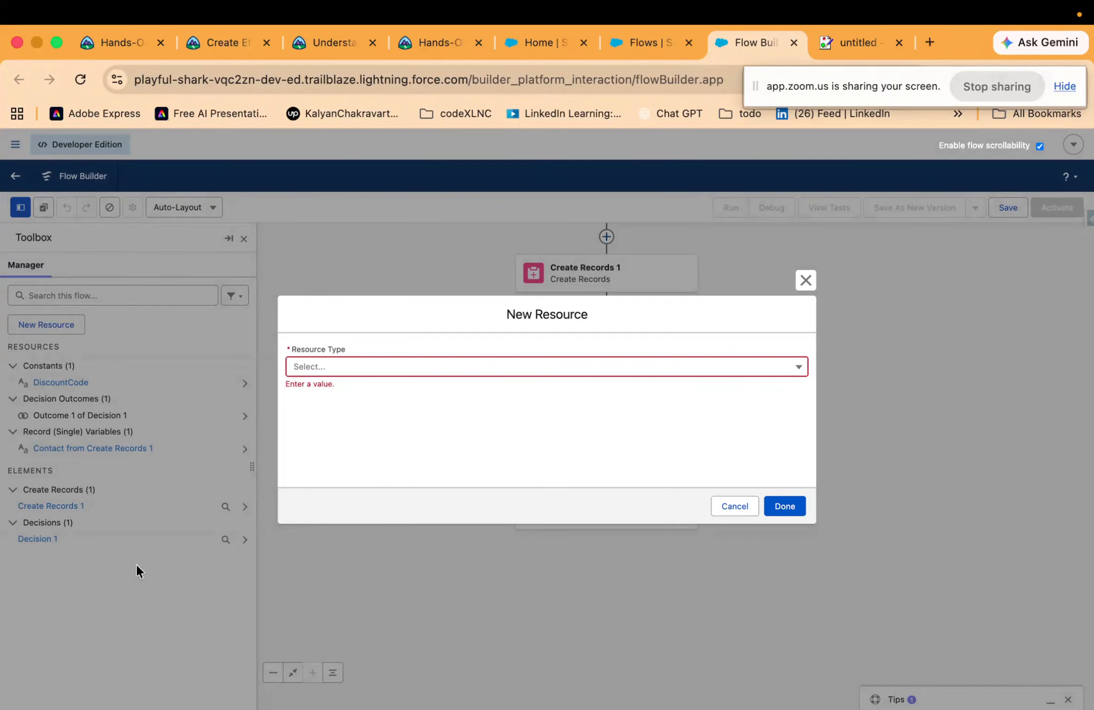
pyautogui.click(733, 506)
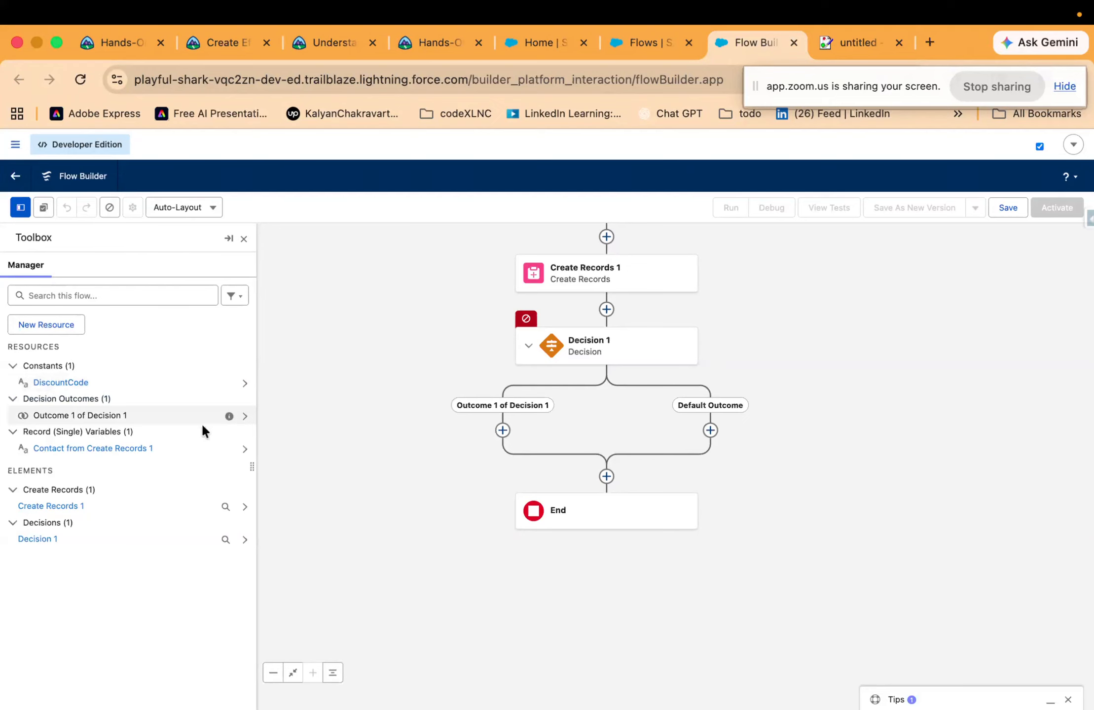
pyautogui.click(68, 318)
pyautogui.click(463, 369)
pyautogui.click(438, 392)
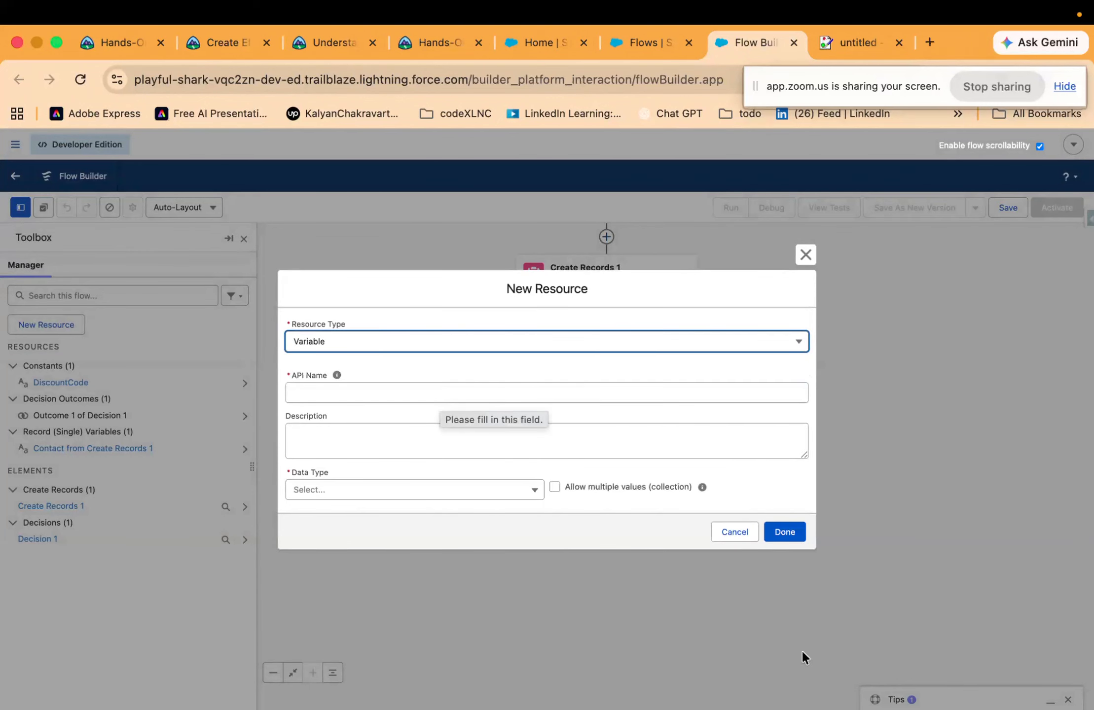
pyautogui.click(734, 532)
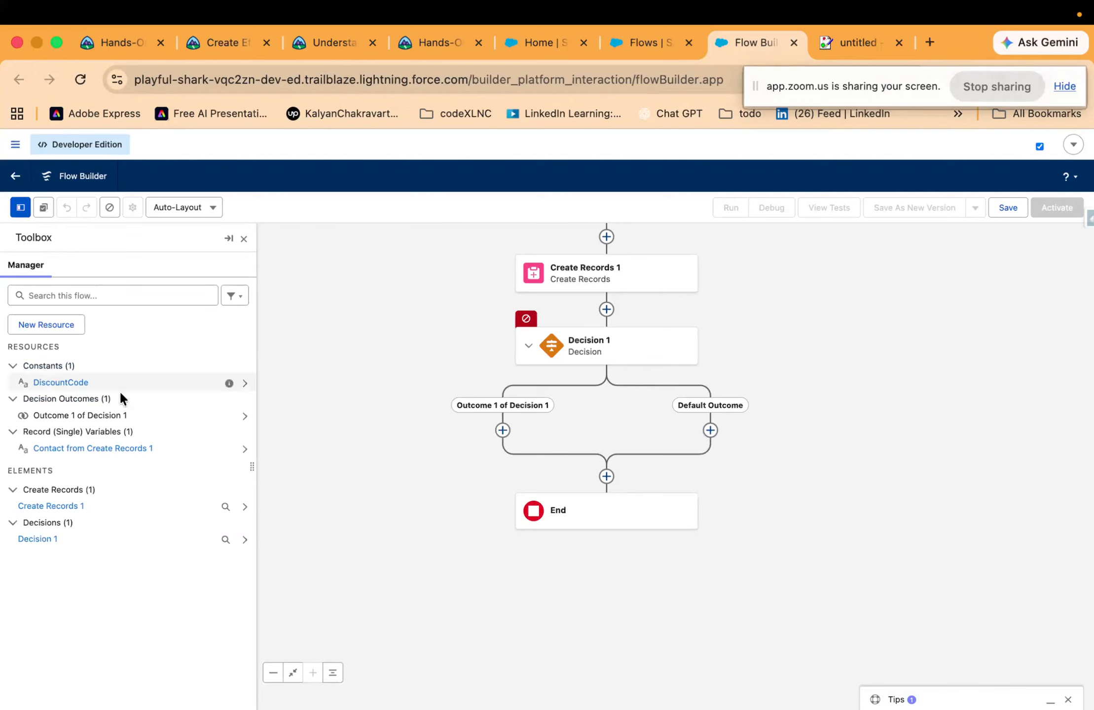
# Start a new Variable resource with the API name DiscountPercentage and the Number data type
pyautogui.scroll(3, 553, 415)
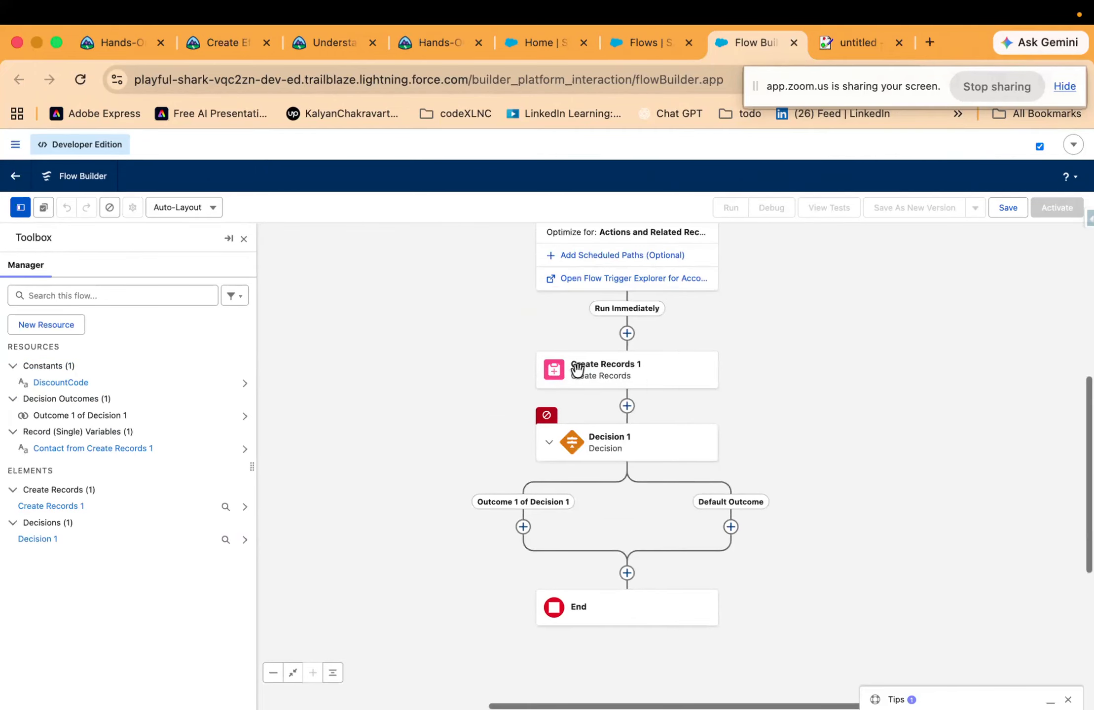
pyautogui.scroll(4, 463, 319)
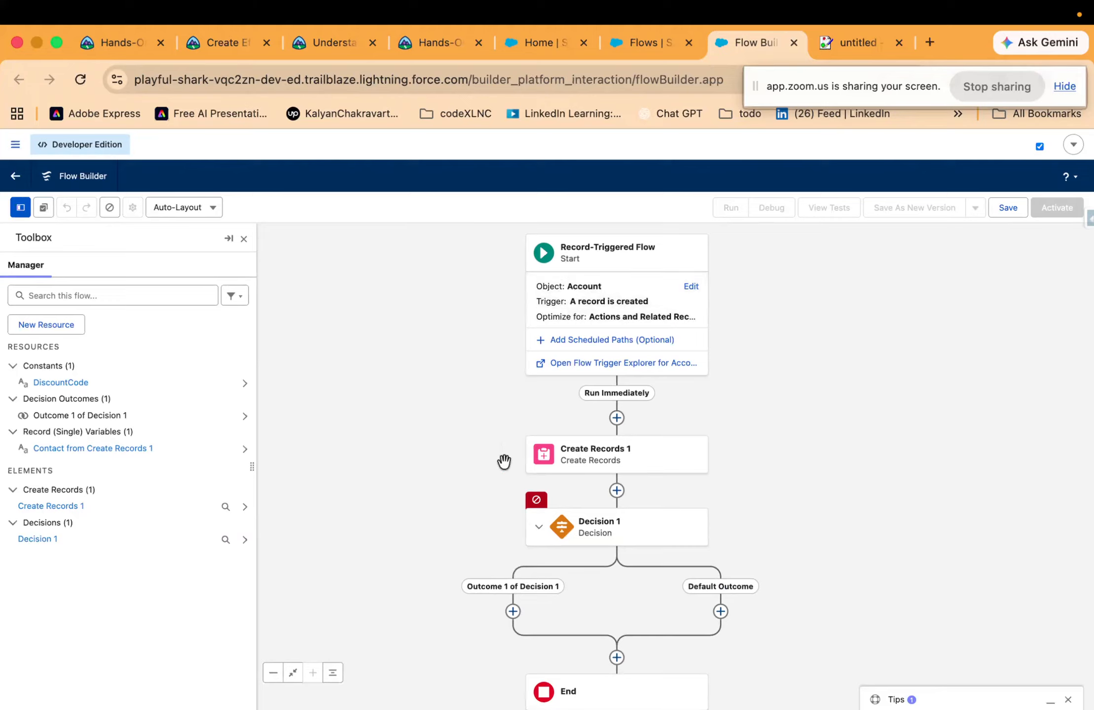
pyautogui.click(71, 328)
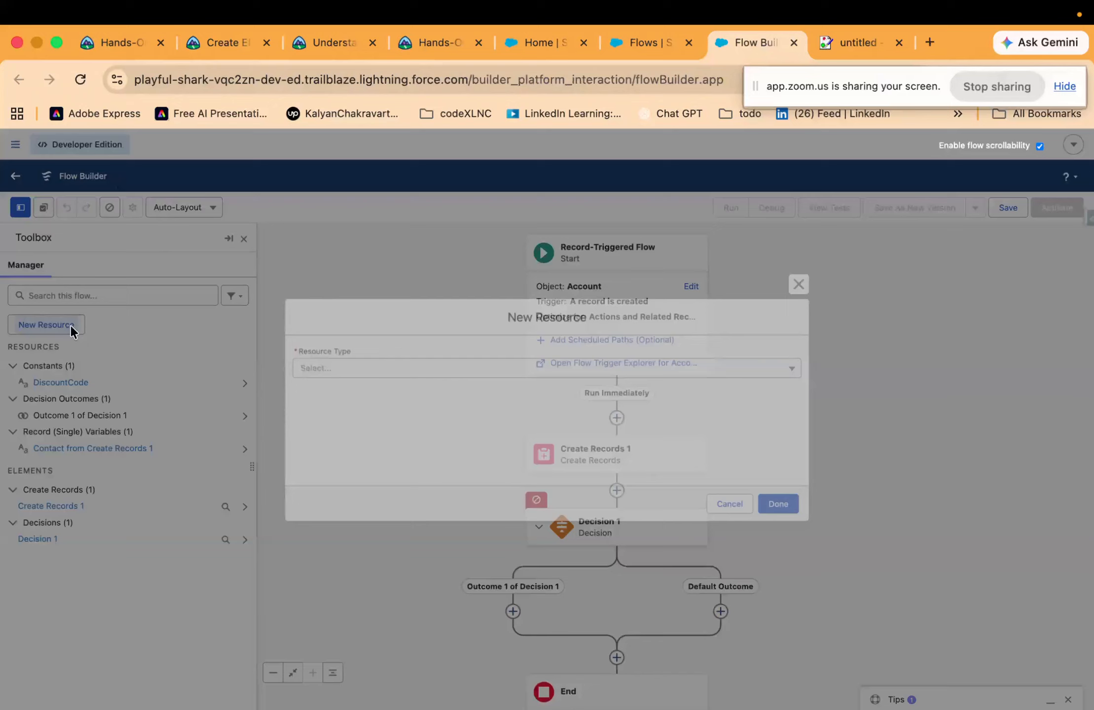
pyautogui.click(424, 368)
pyautogui.click(406, 400)
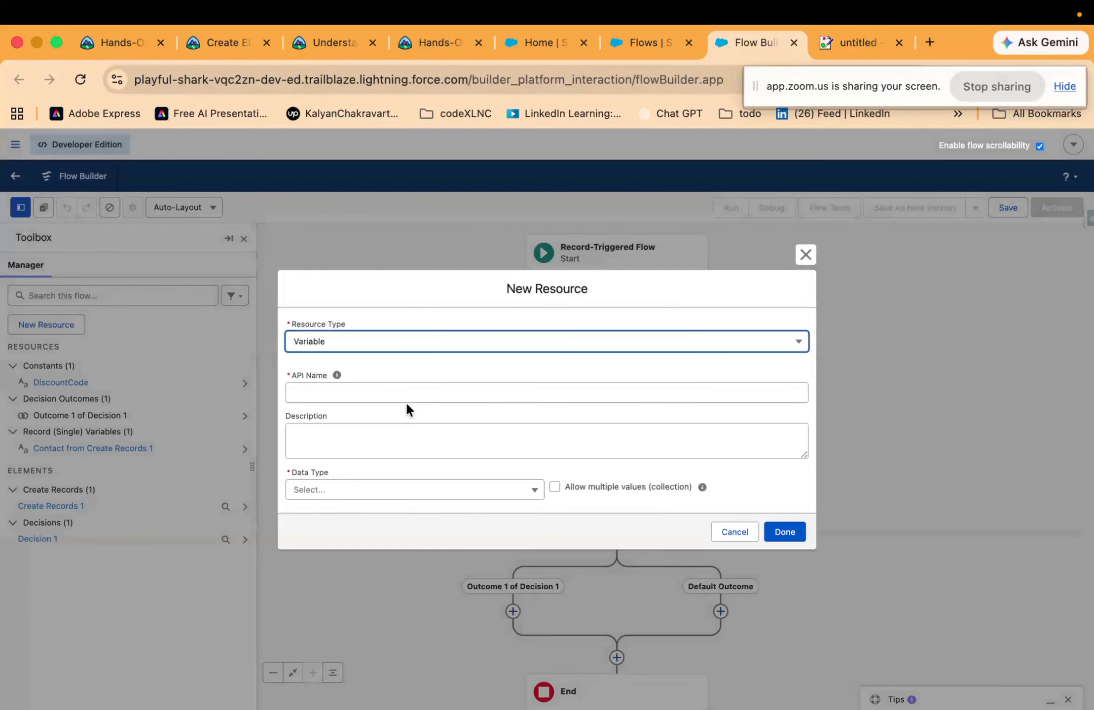
pyautogui.click(415, 398)
pyautogui.write('DiscountPercenta')
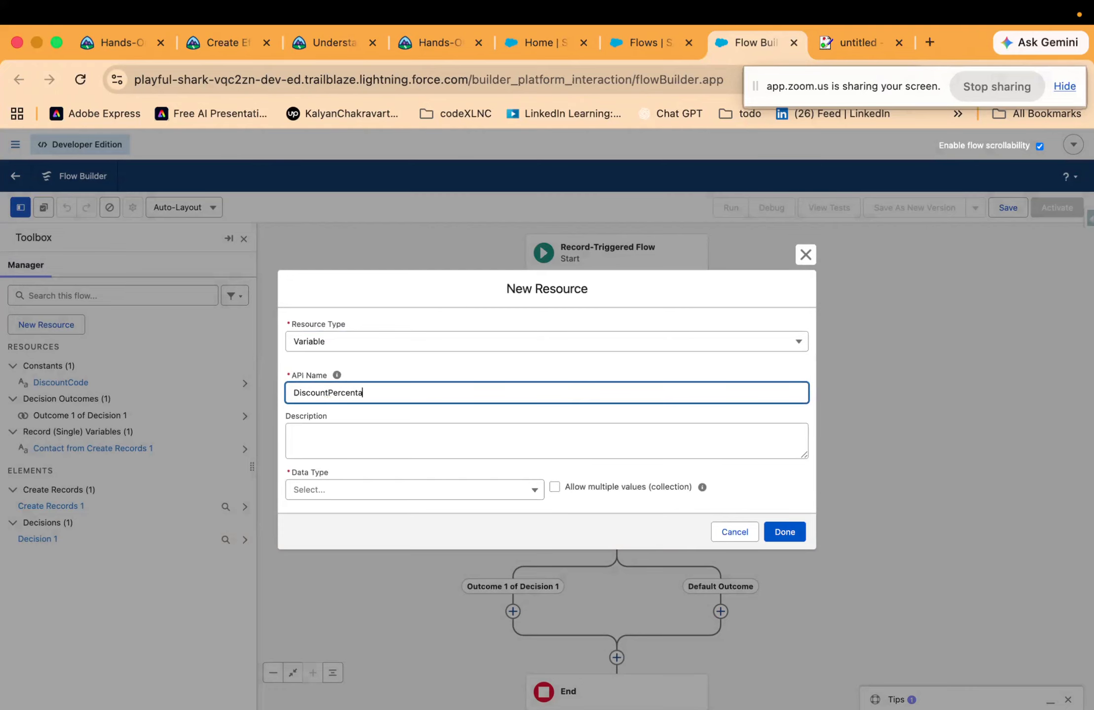
pyautogui.write('age')
pyautogui.click(414, 495)
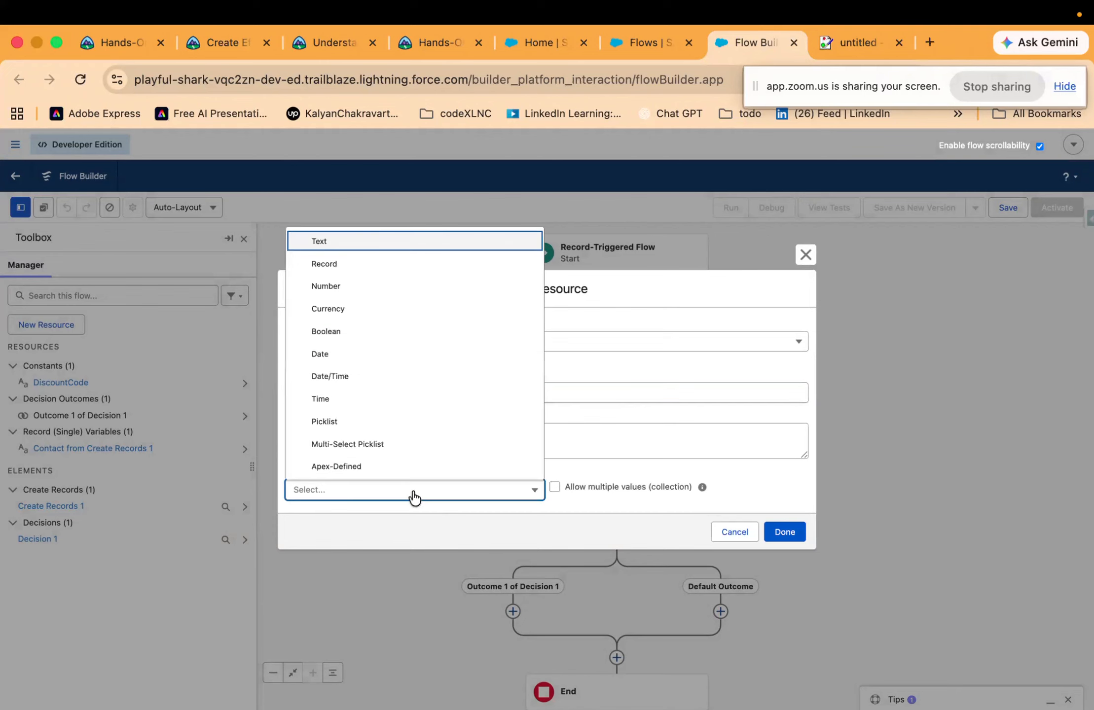
pyautogui.click(380, 287)
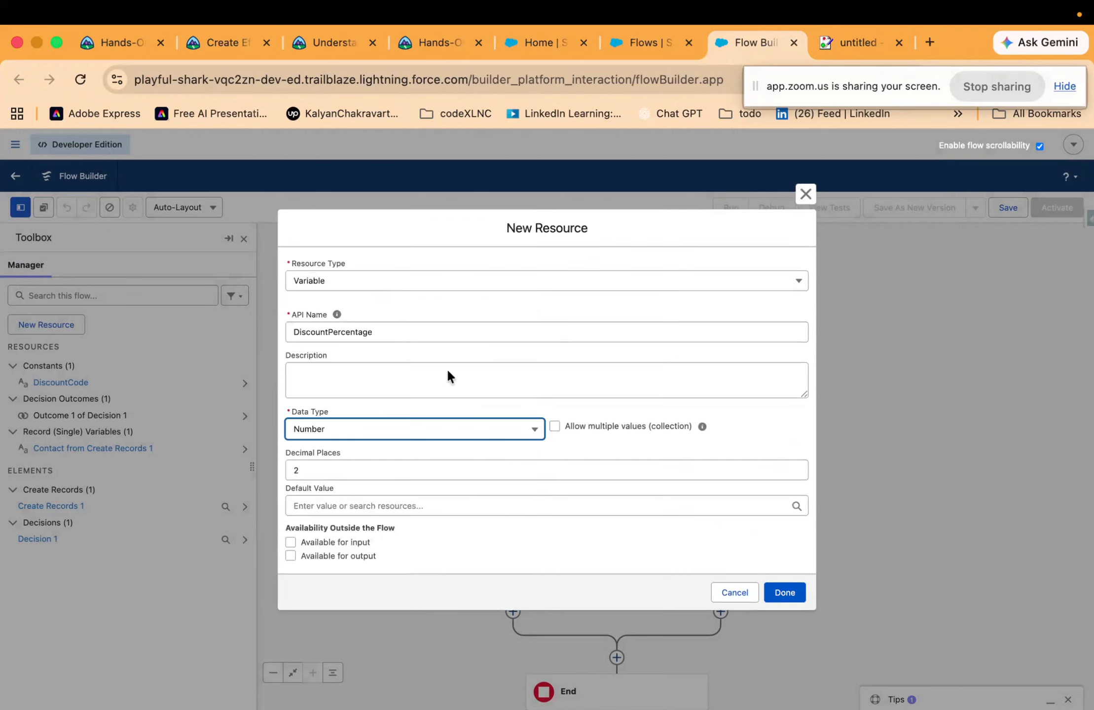
# Give the DiscountPercentage variable a default value of 5, make it available for input and output, and save it
pyautogui.click(476, 473)
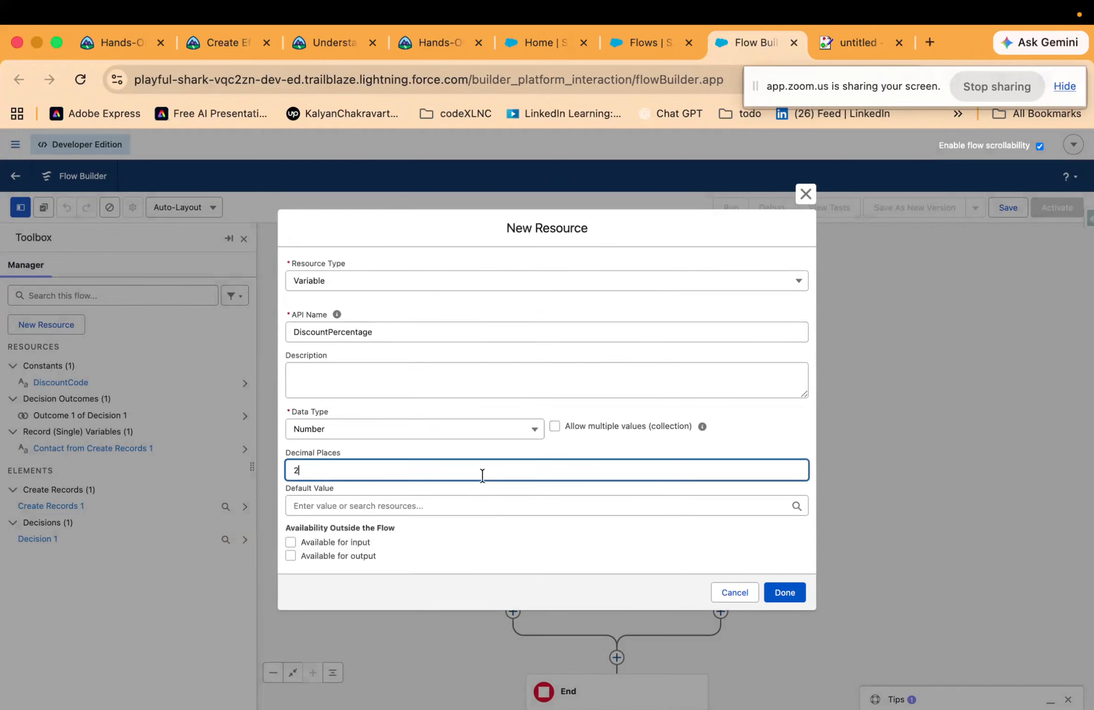
pyautogui.click(445, 506)
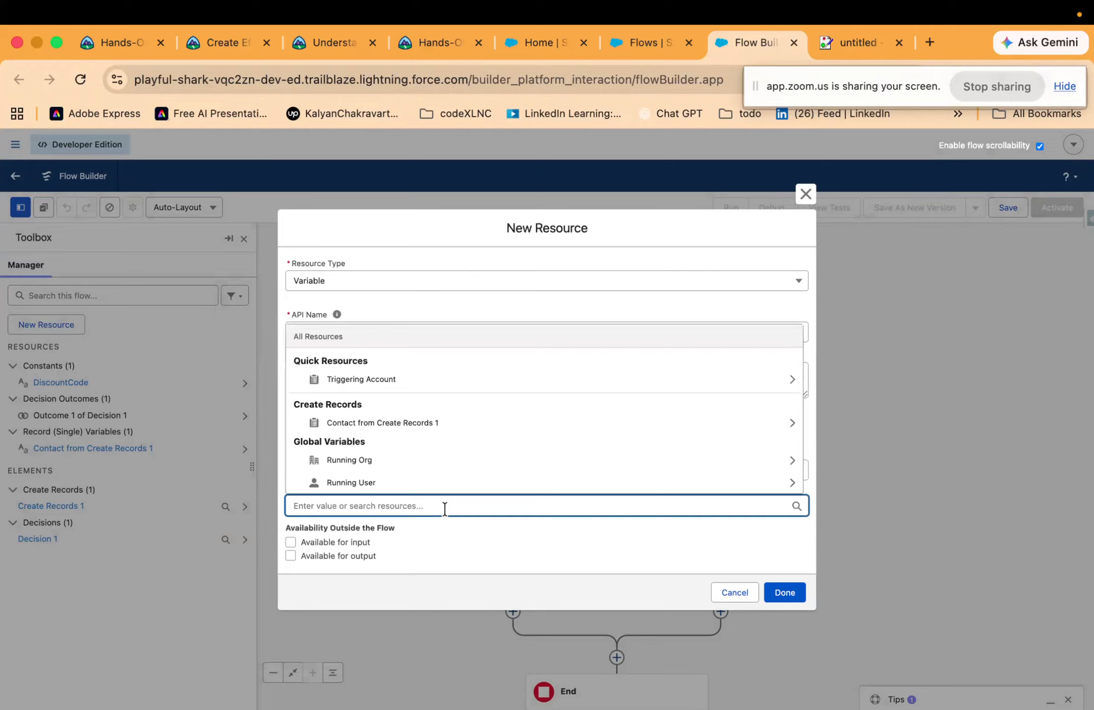
pyautogui.write('4')
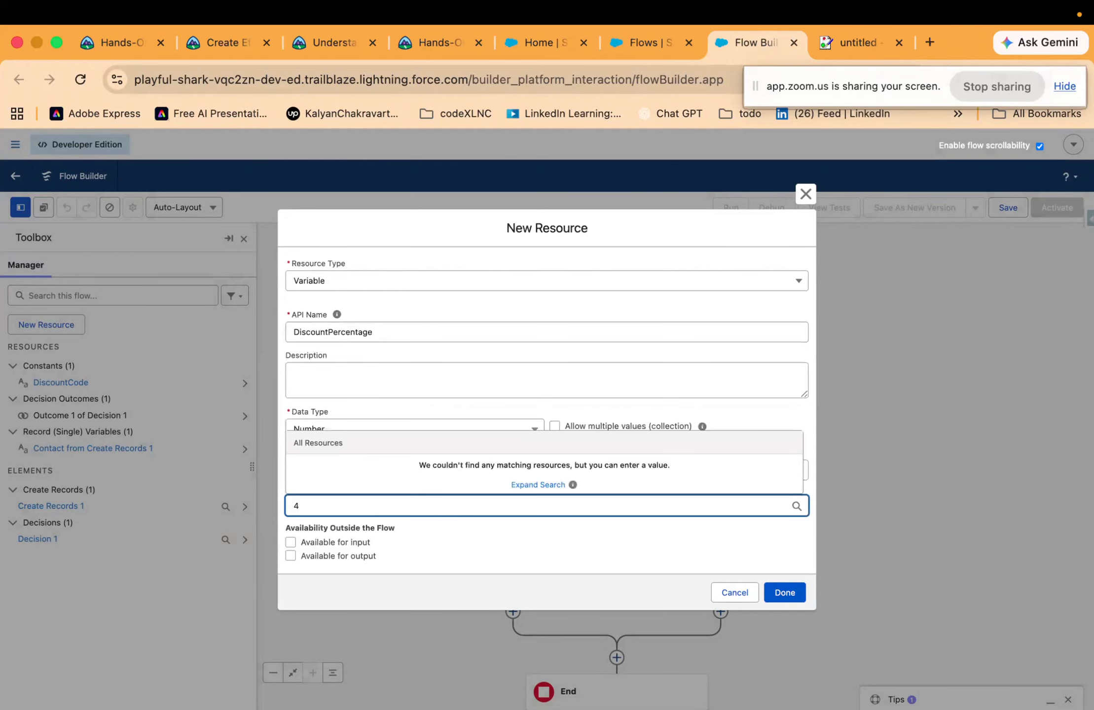
pyautogui.press('BackSpace')
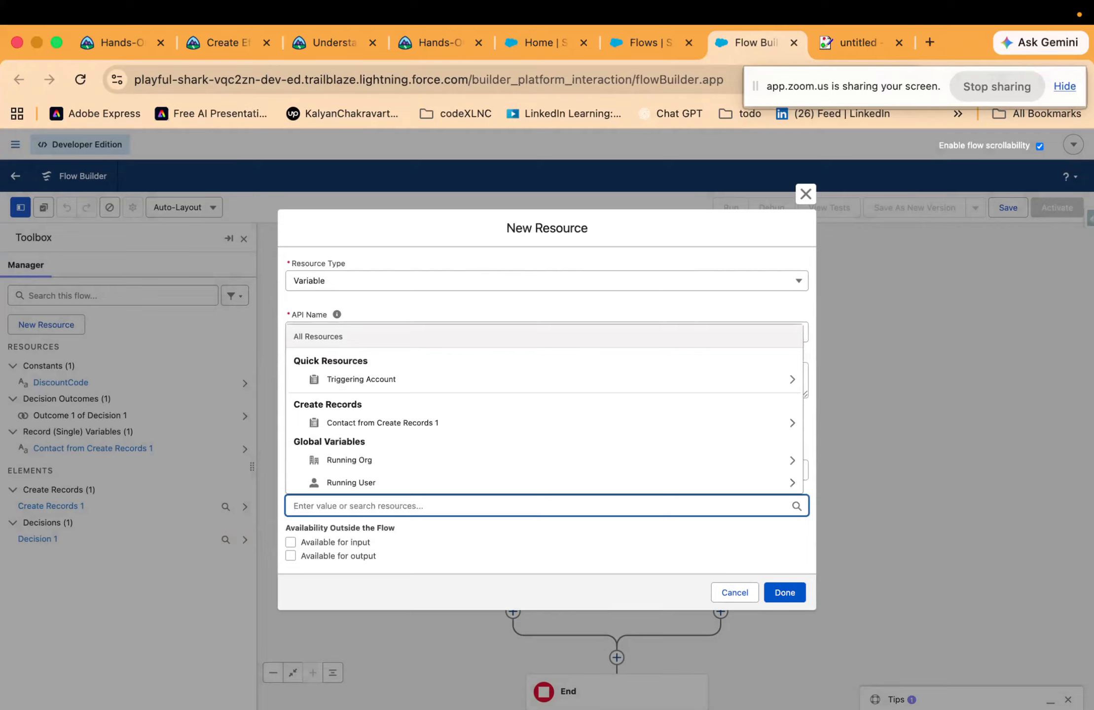
pyautogui.write('5')
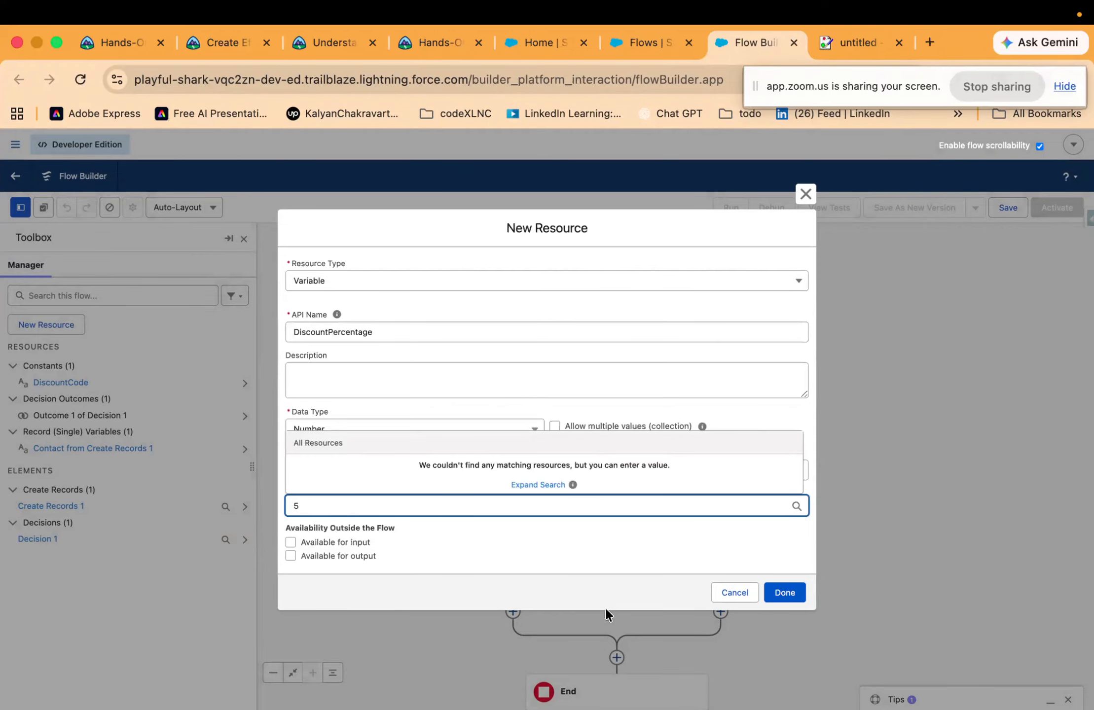
pyautogui.click(295, 540)
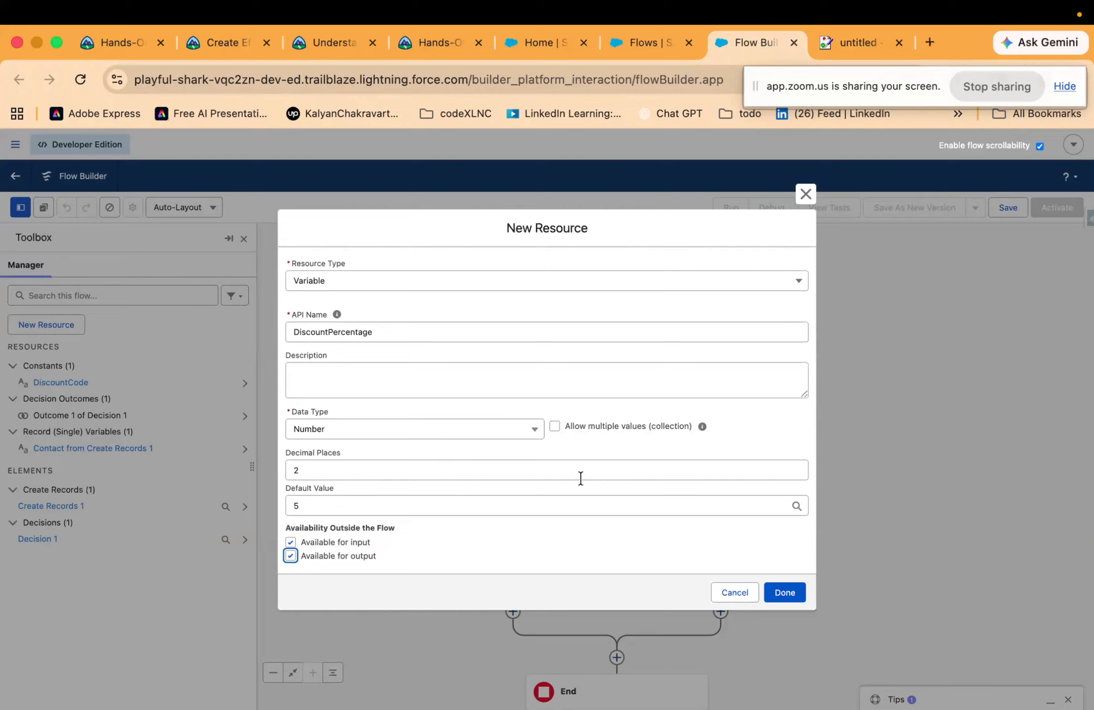
pyautogui.moveTo(286, 536); pyautogui.dragTo(390, 558)
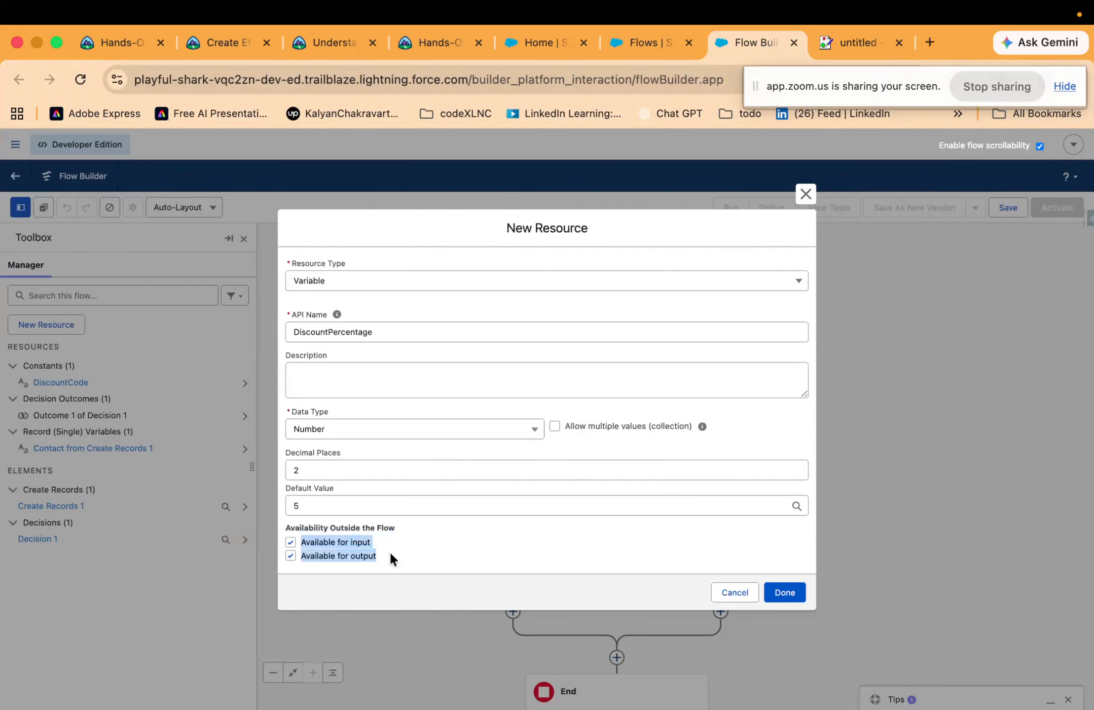
pyautogui.click(786, 593)
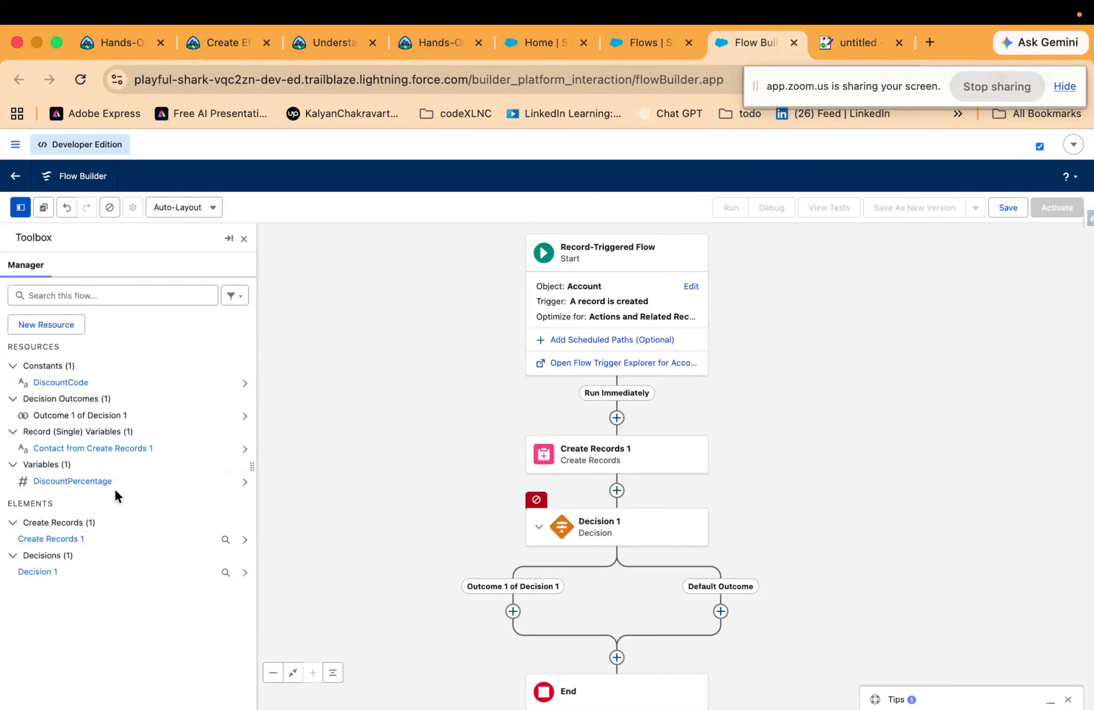
# In Decision 1, set Outcome 1's condition resource to the DiscountPercentage variable with the Equals operator, leaving the value blank
pyautogui.click(587, 522)
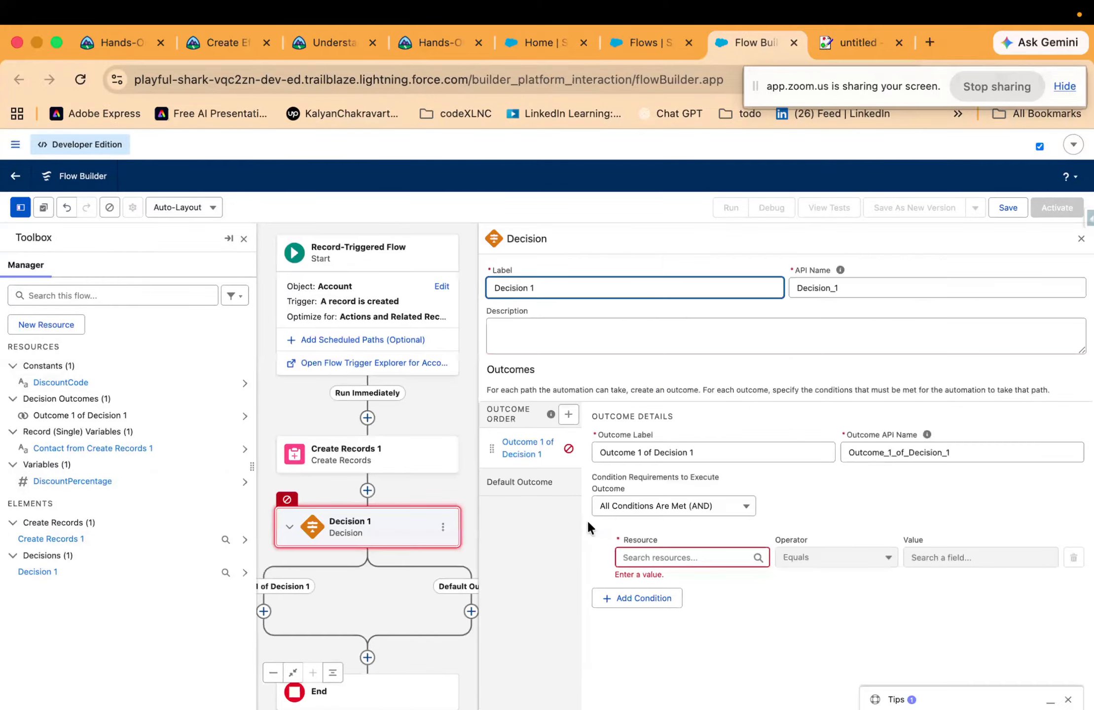
pyautogui.click(675, 563)
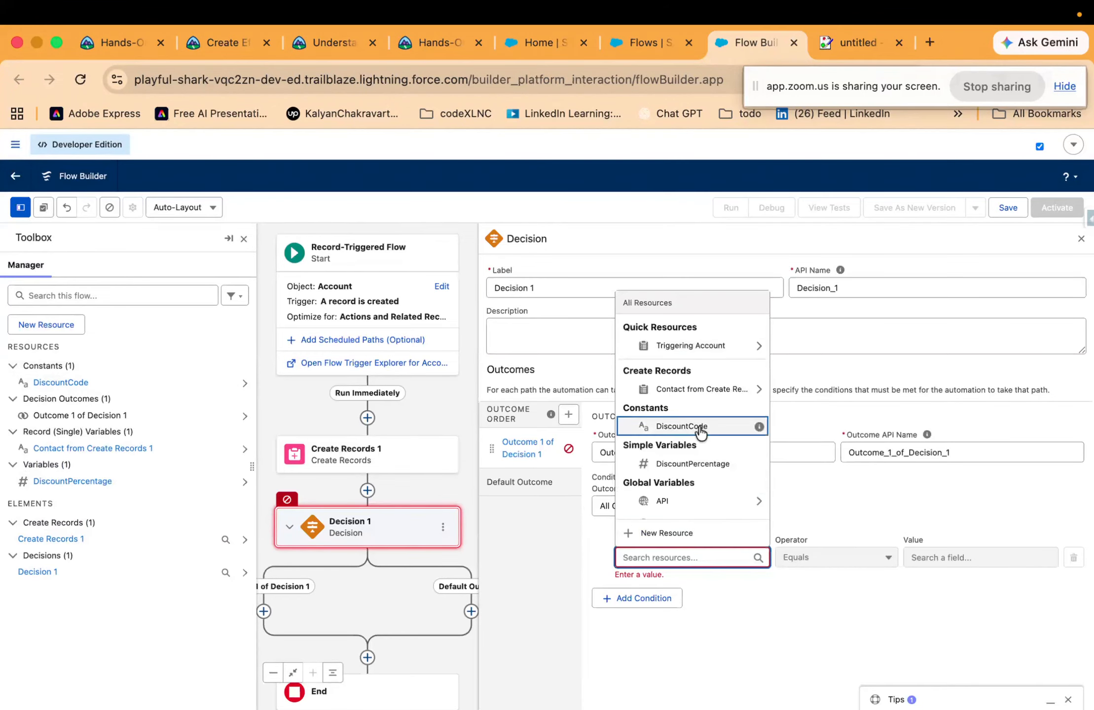
pyautogui.click(703, 463)
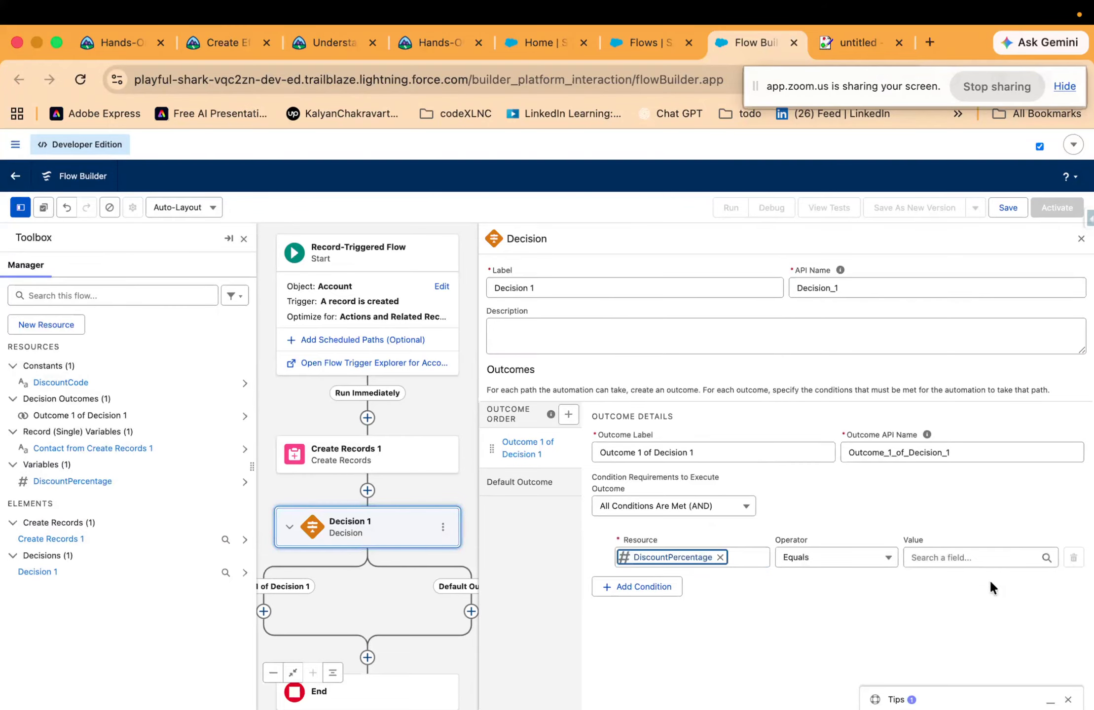
pyautogui.click(970, 559)
pyautogui.write('5')
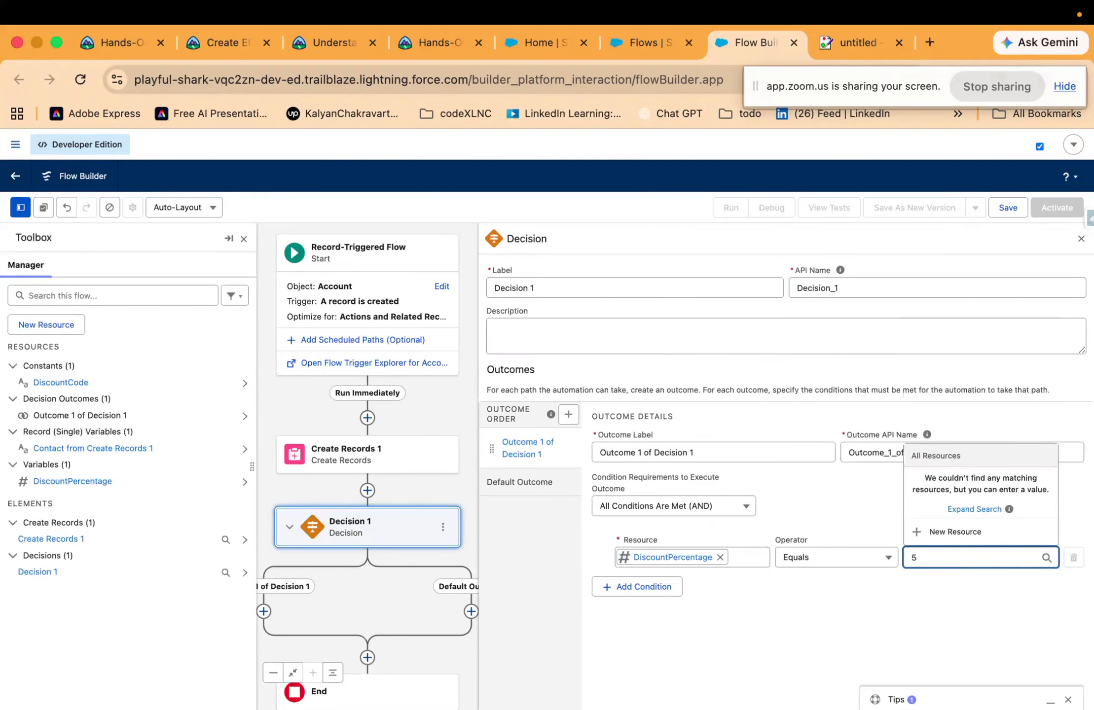
pyautogui.press('BackSpace')
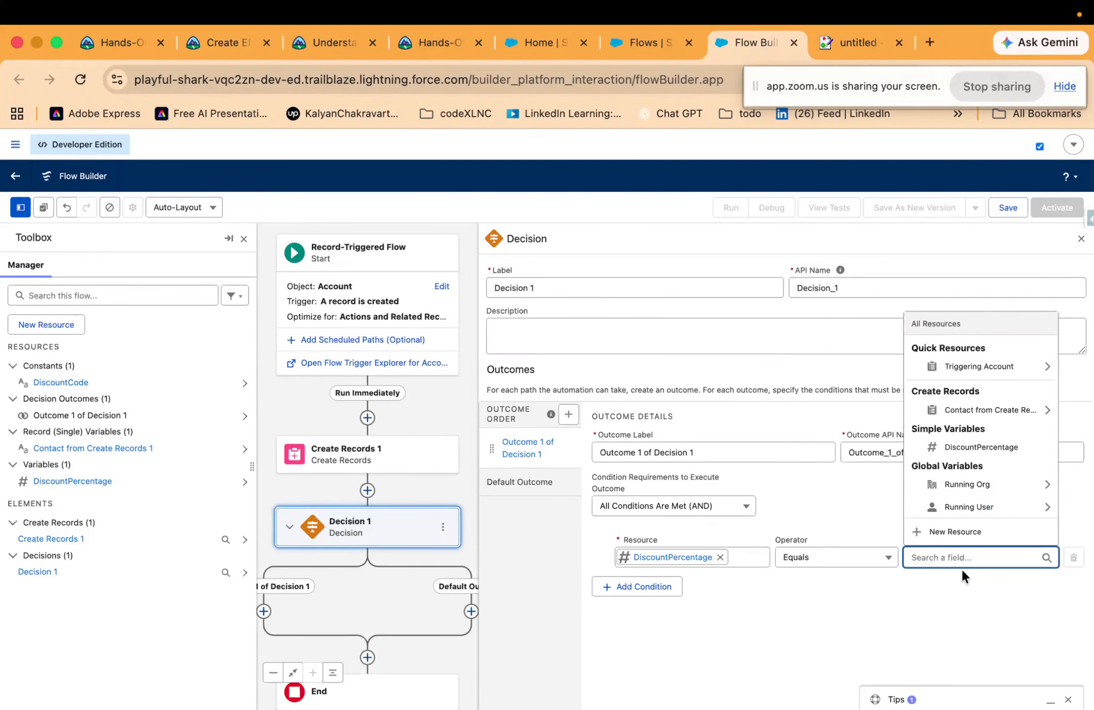
pyautogui.click(795, 661)
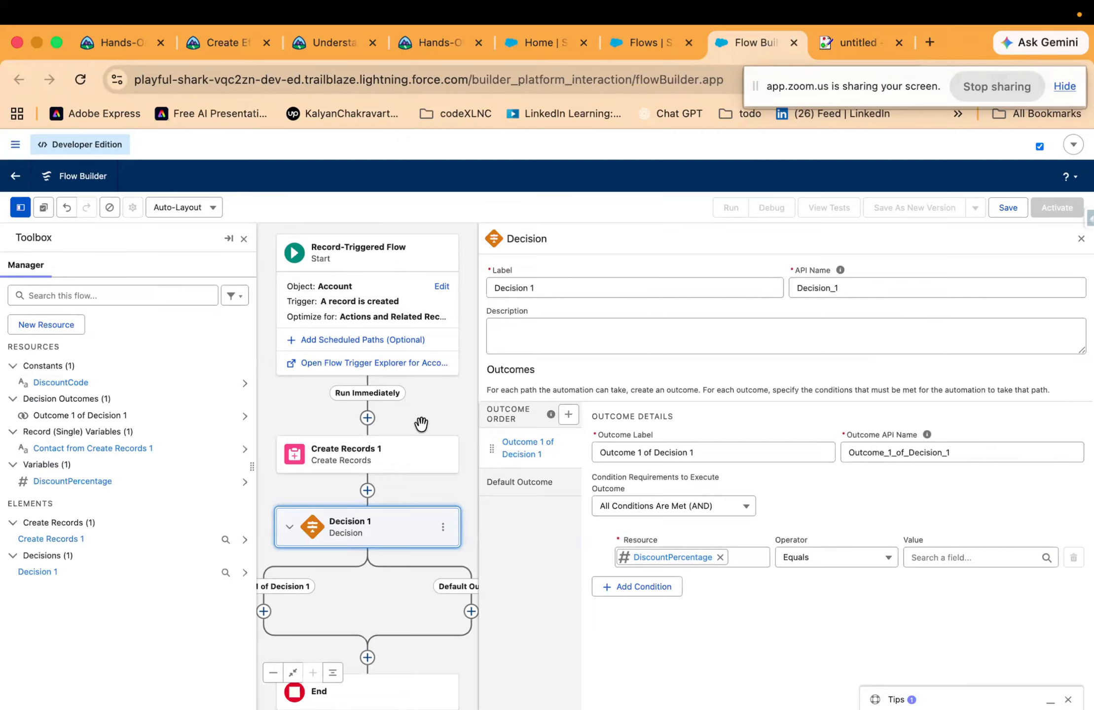
pyautogui.click(1079, 241)
# Look over the whole flow and read the descriptions of the available resource types, leaving the dialog without creating a resource
pyautogui.moveTo(429, 429); pyautogui.dragTo(781, 376)
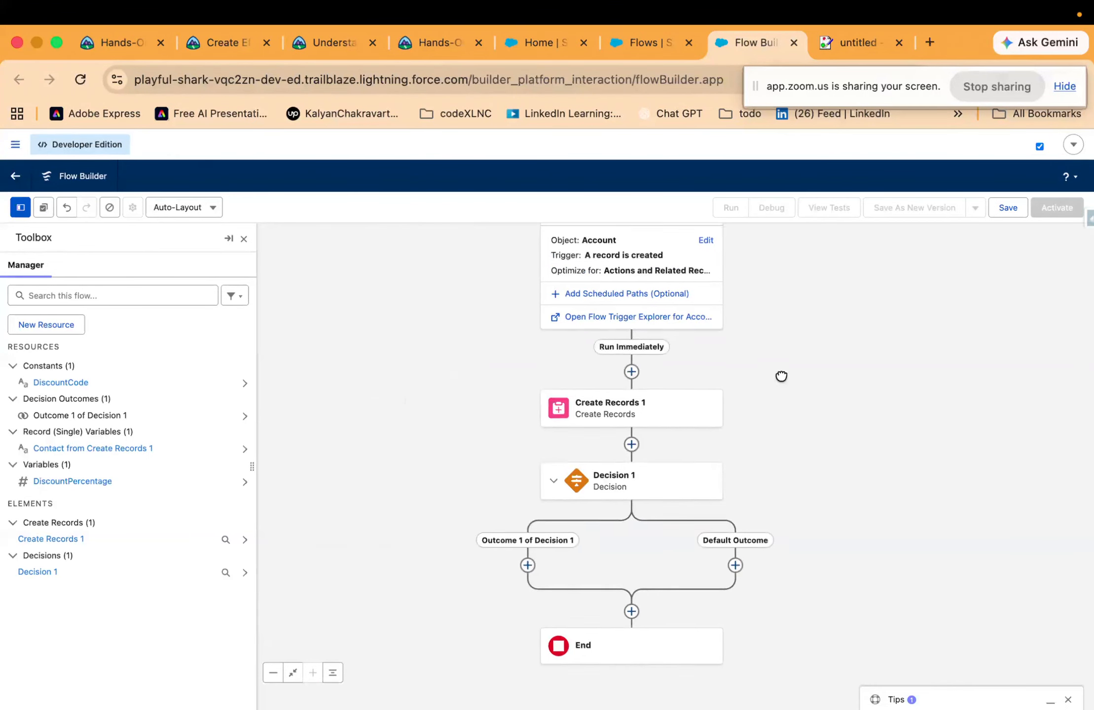
pyautogui.scroll(-5, 765, 390)
pyautogui.scroll(5, 604, 416)
pyautogui.moveTo(604, 417); pyautogui.dragTo(381, 464)
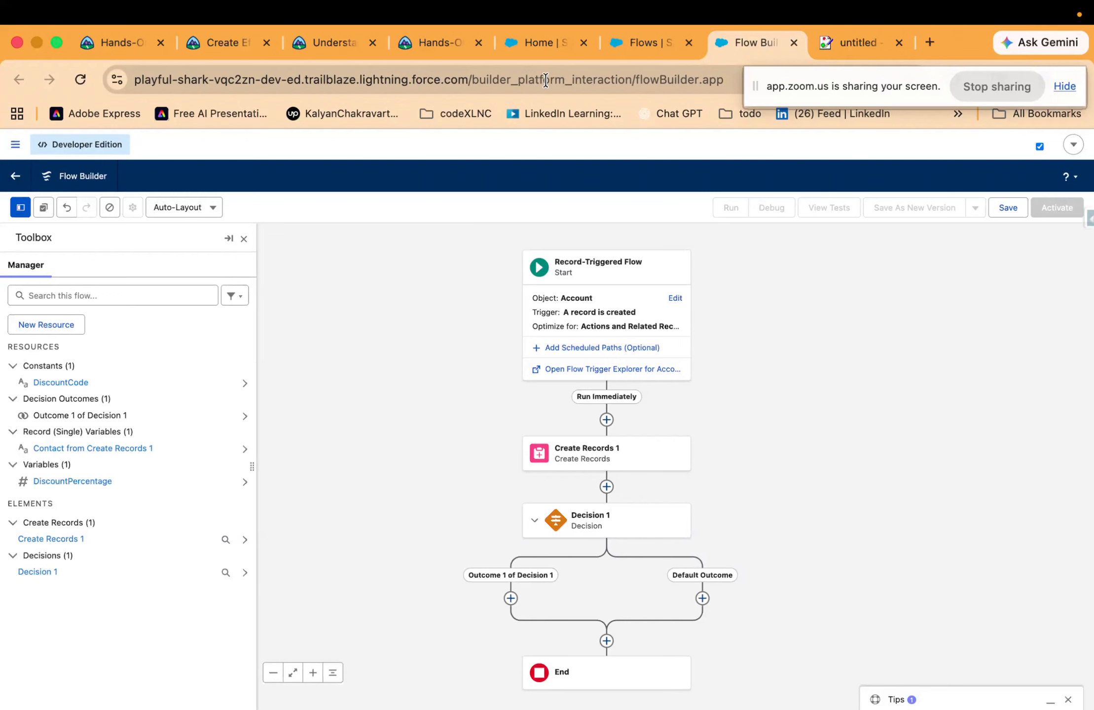
pyautogui.click(30, 325)
pyautogui.click(453, 367)
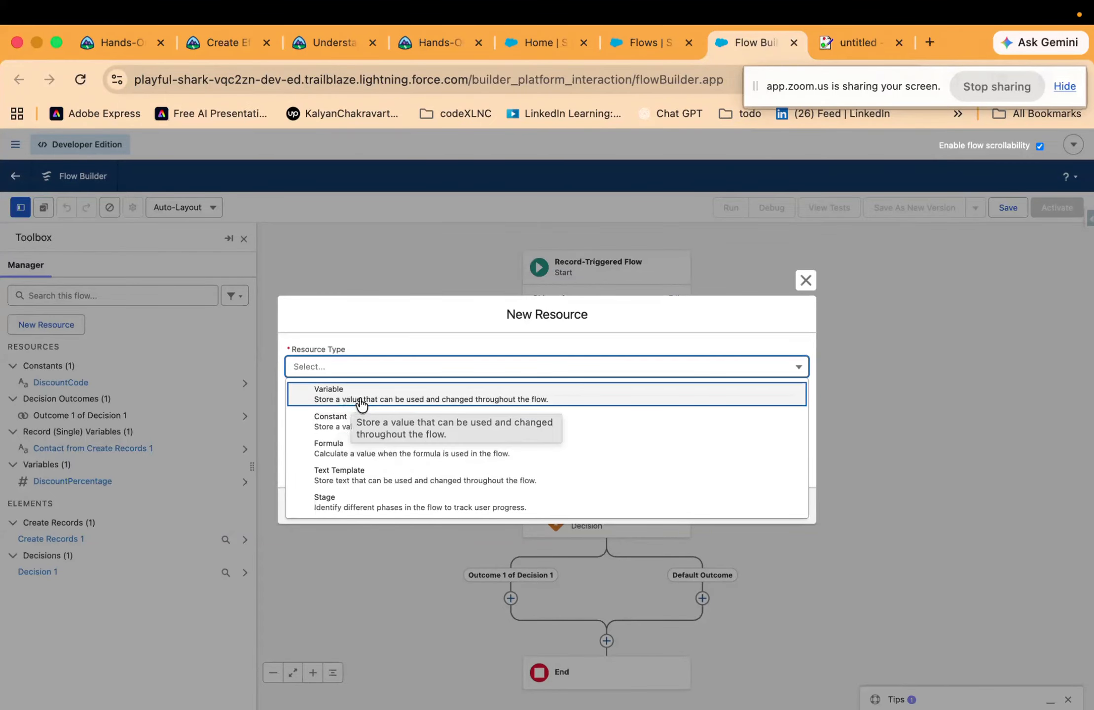
pyautogui.click(806, 280)
pyautogui.click(805, 280)
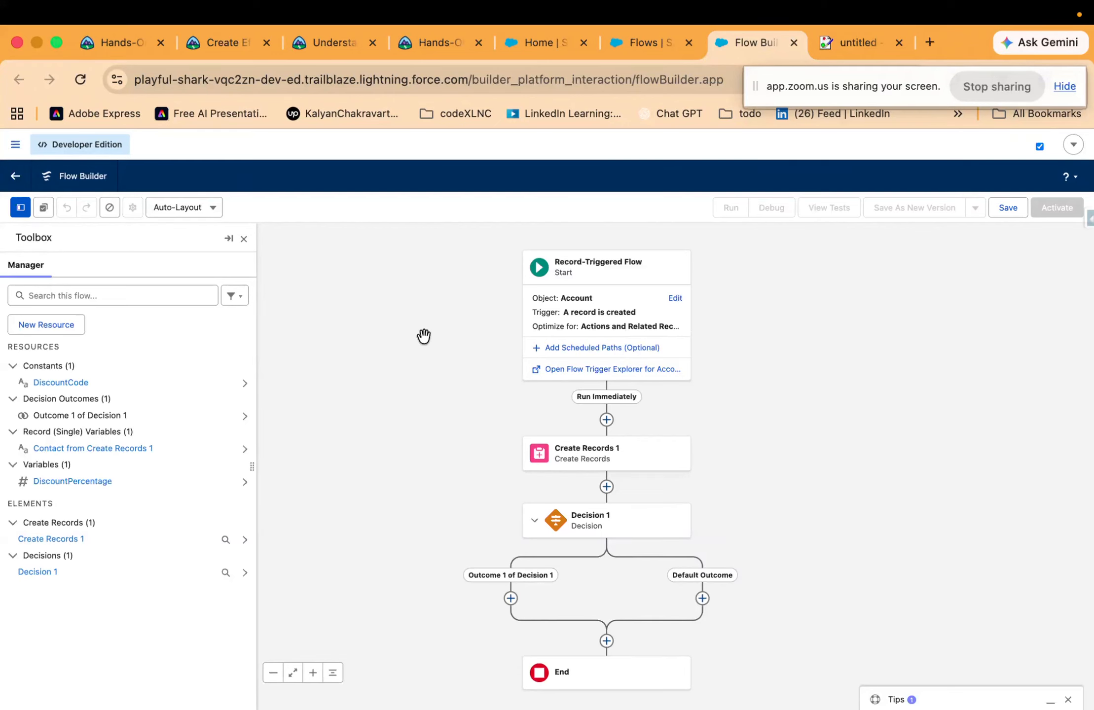
# Switch to the Zoom meeting window to check its participants, and return to Flow Builder
pyautogui.scroll(-1, 424, 336)
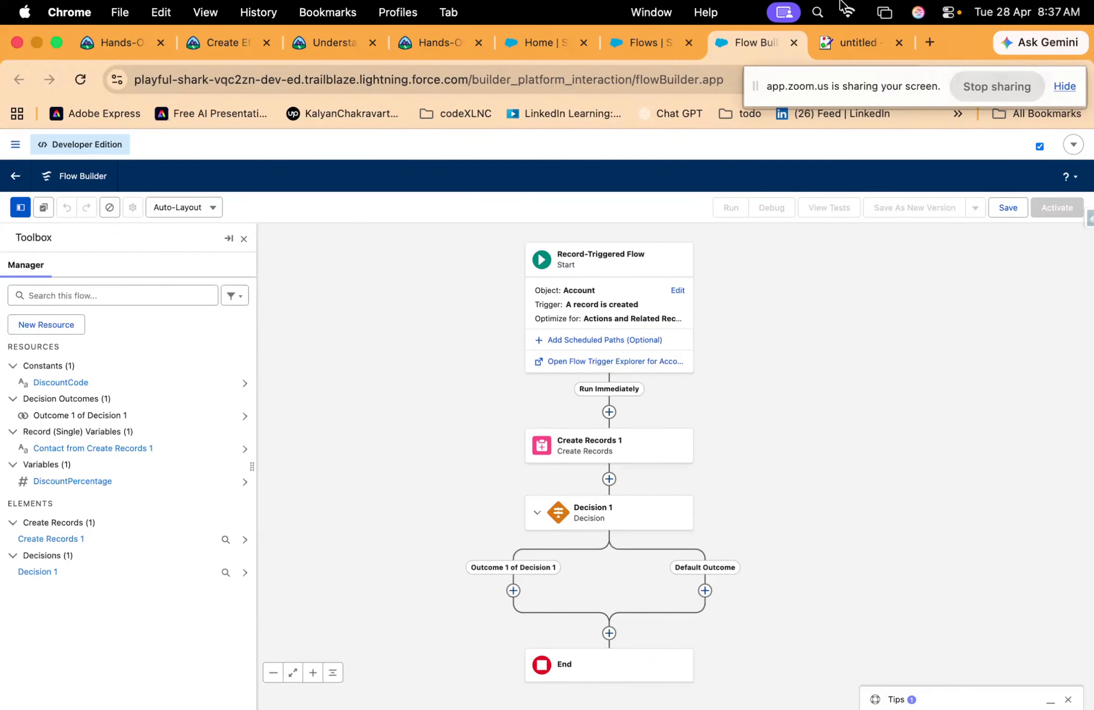
pyautogui.press('super+Tab')
pyautogui.press('super+shift+Tab')
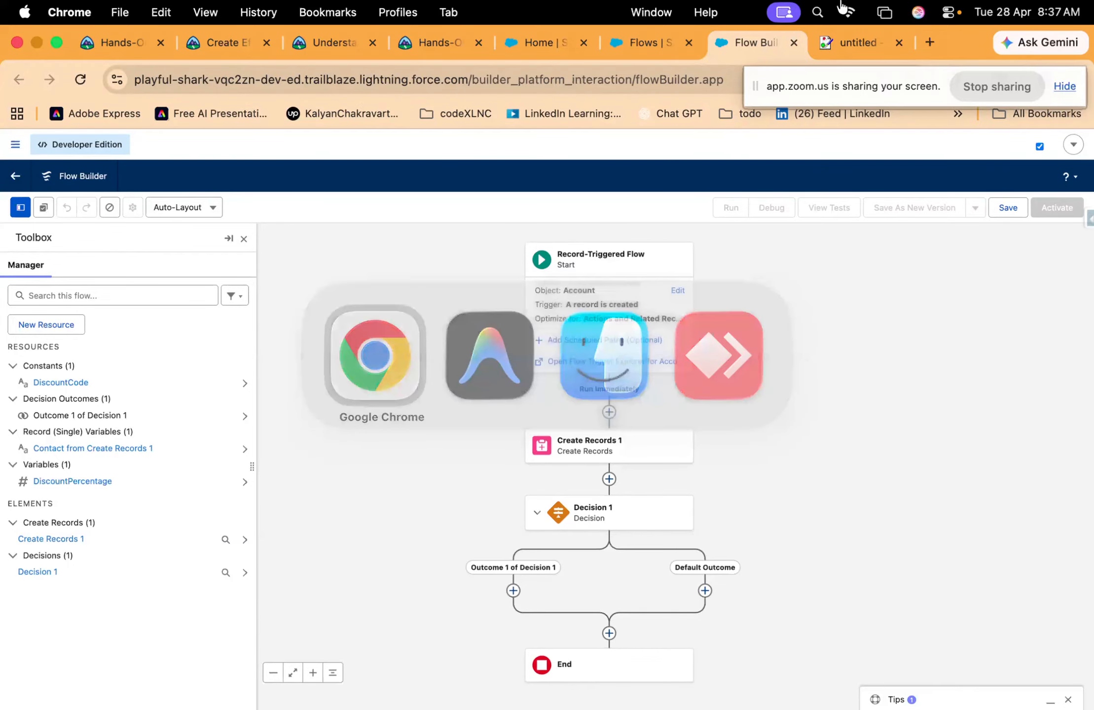
pyautogui.hotkey('ctrl', 'Up')
pyautogui.click(644, 77)
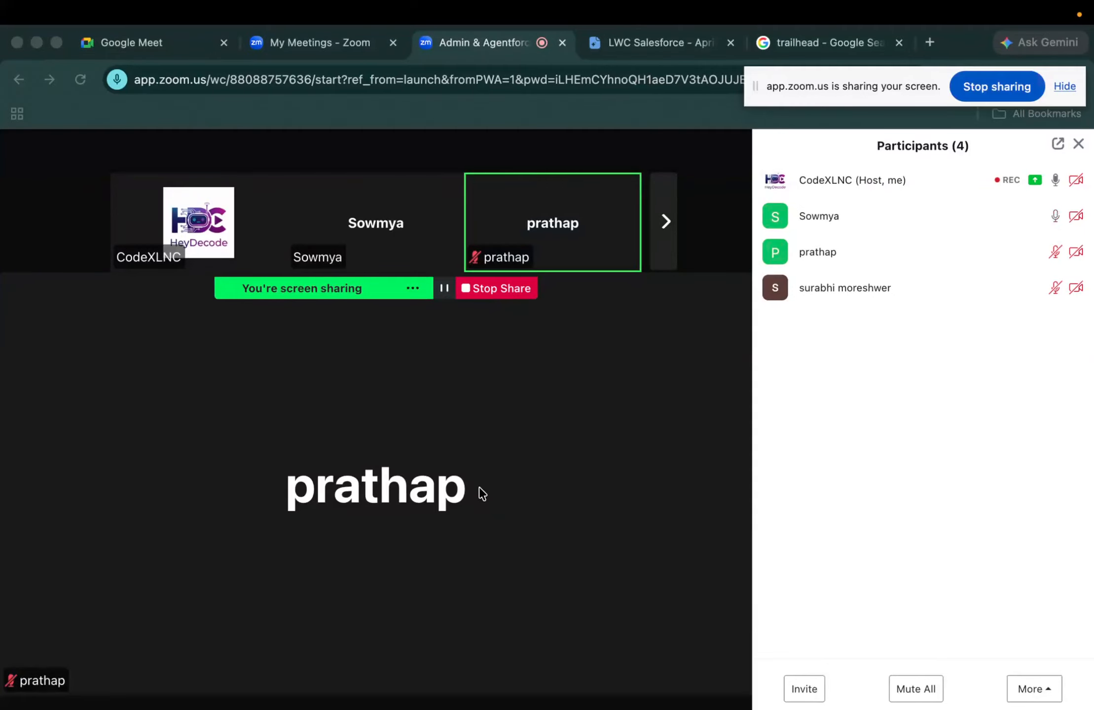
pyautogui.hotkey('ctrl', 'Up')
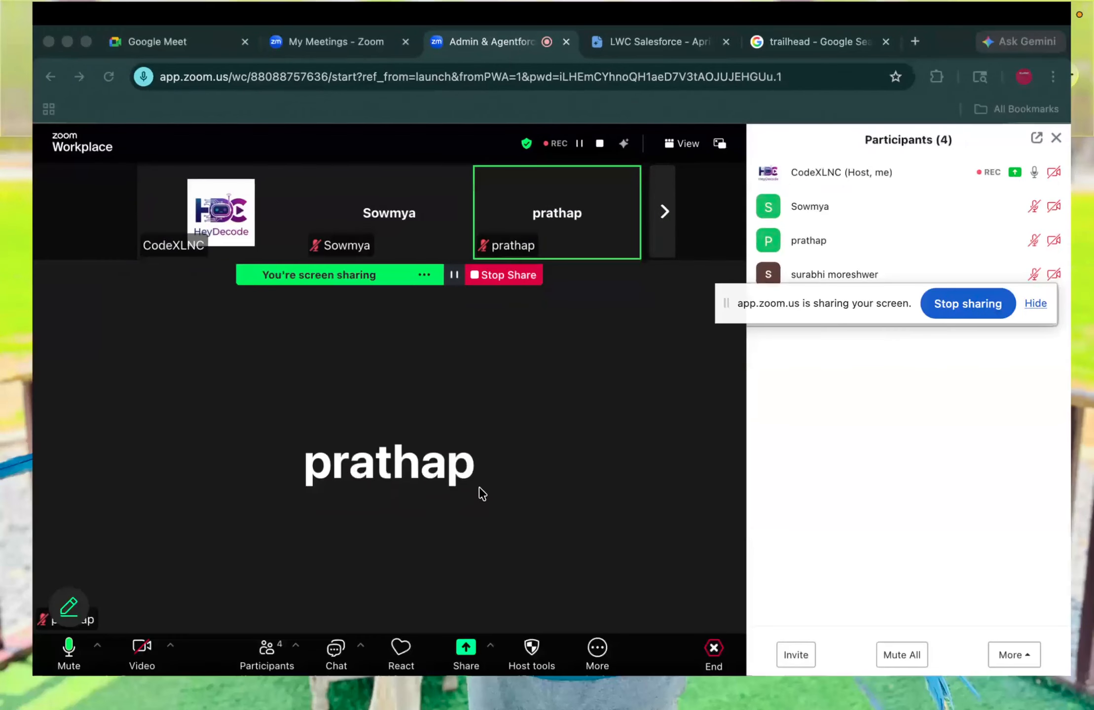
pyautogui.click(472, 79)
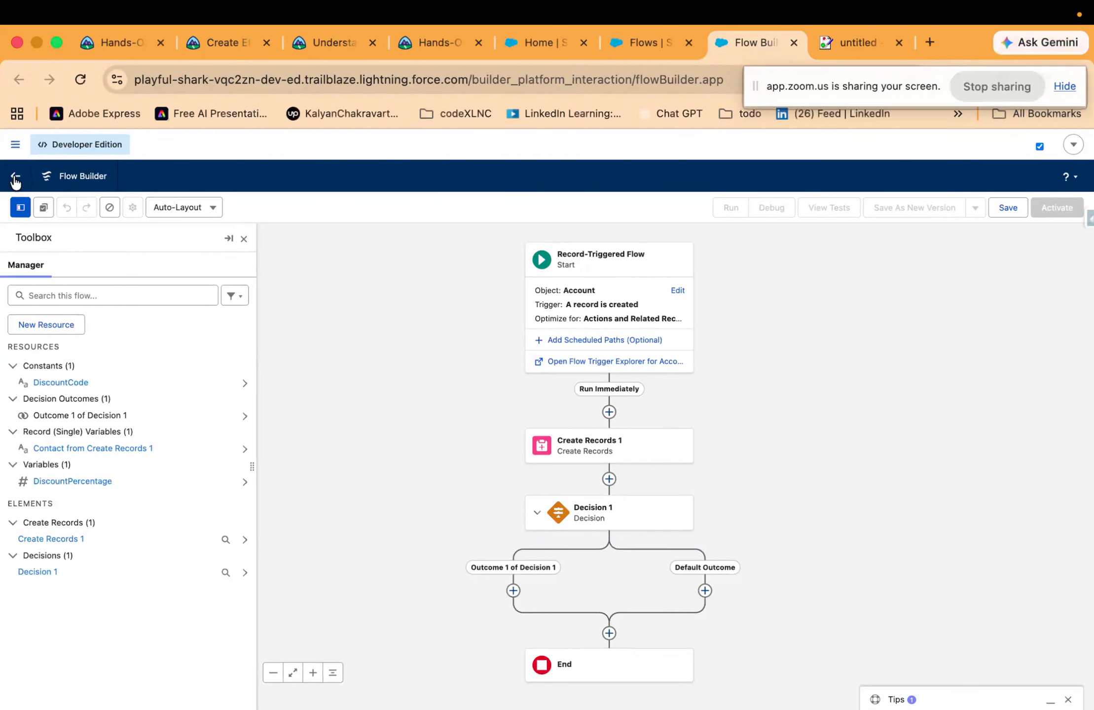
# Leave Flow Builder for the Flows setup page, discarding the flow's unsaved changes
pyautogui.click(15, 179)
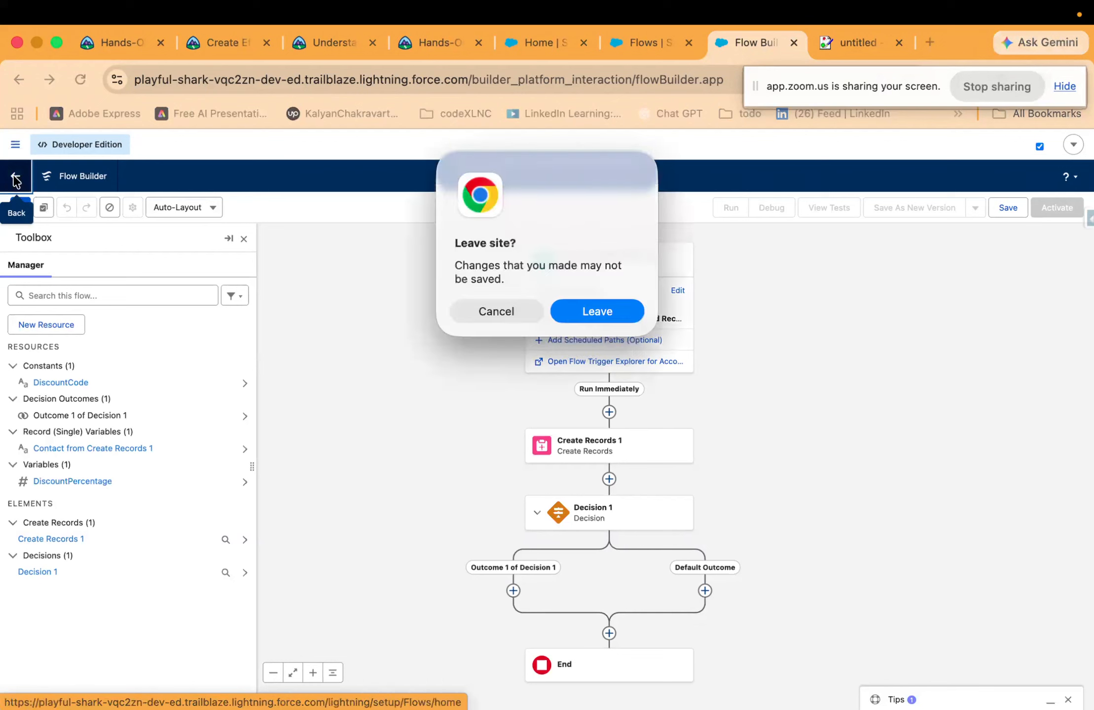
pyautogui.click(602, 311)
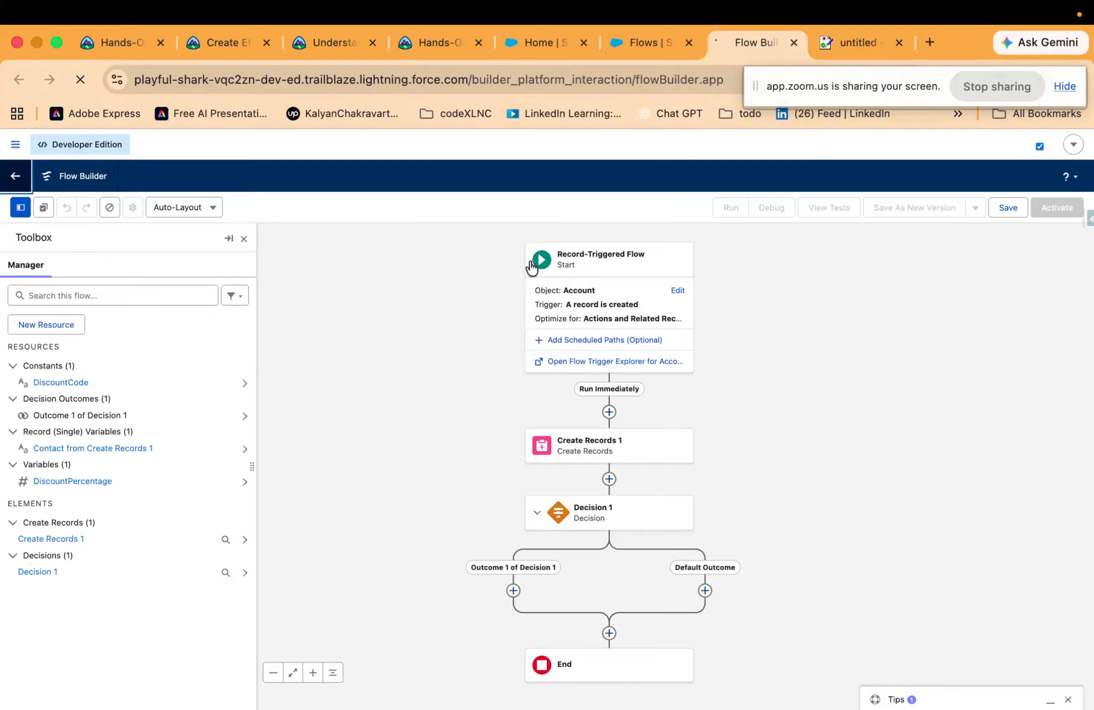
# Switch to the Service app's Home page and look through the apps in the App Launcher, closing it without opening one
pyautogui.click(632, 30)
pyautogui.click(562, 38)
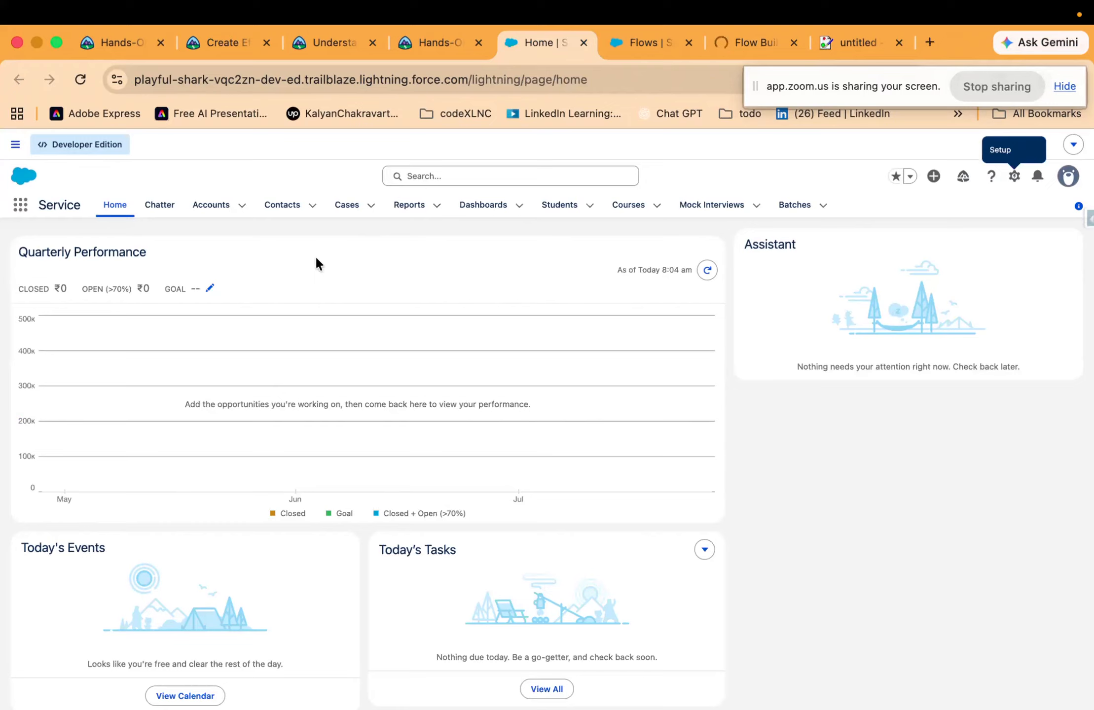
pyautogui.click(19, 210)
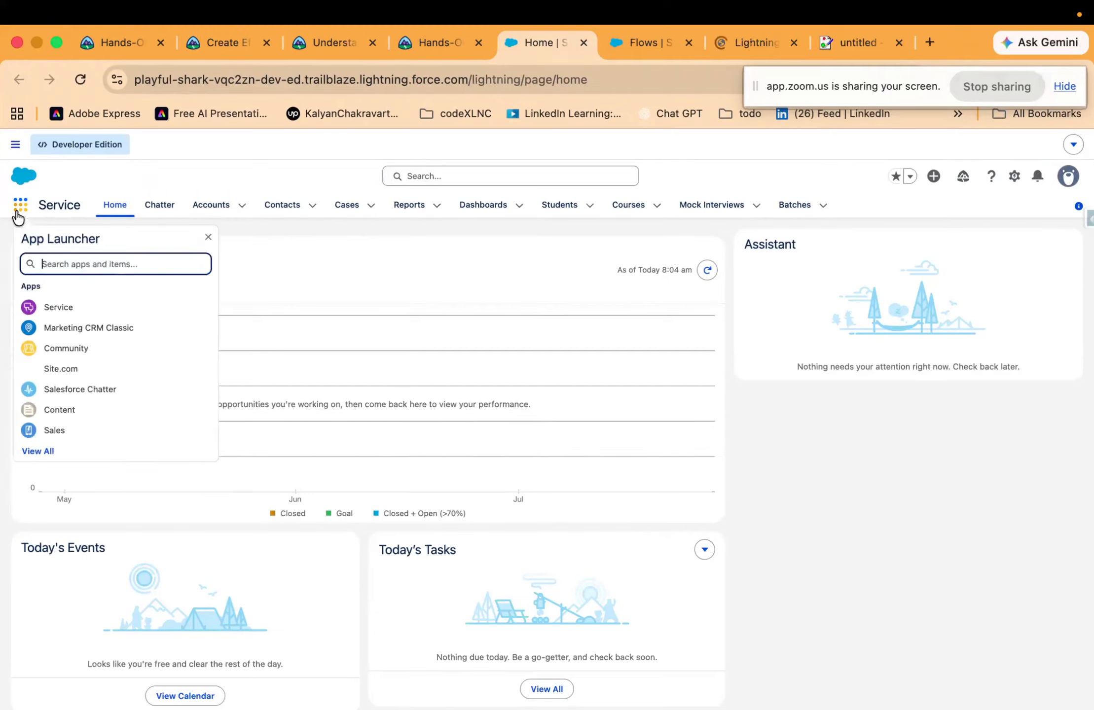
pyautogui.click(227, 168)
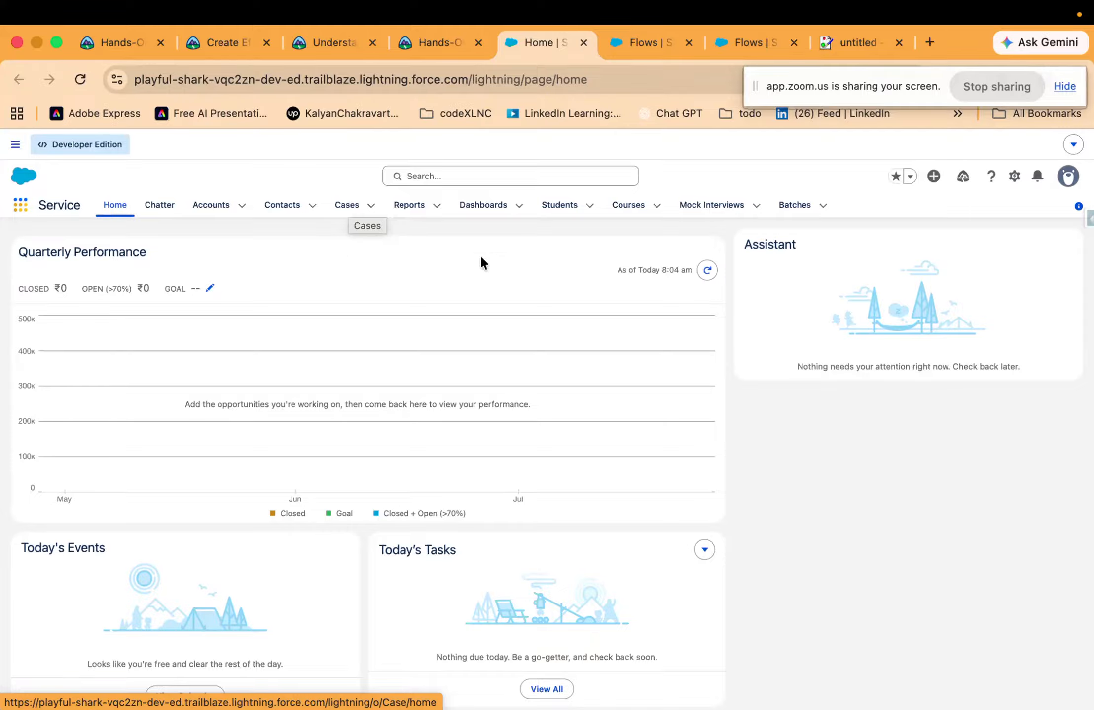
# Switch to the paint.js.org tab and start a new blank drawing, discarding the old sketch without saving it
pyautogui.click(877, 37)
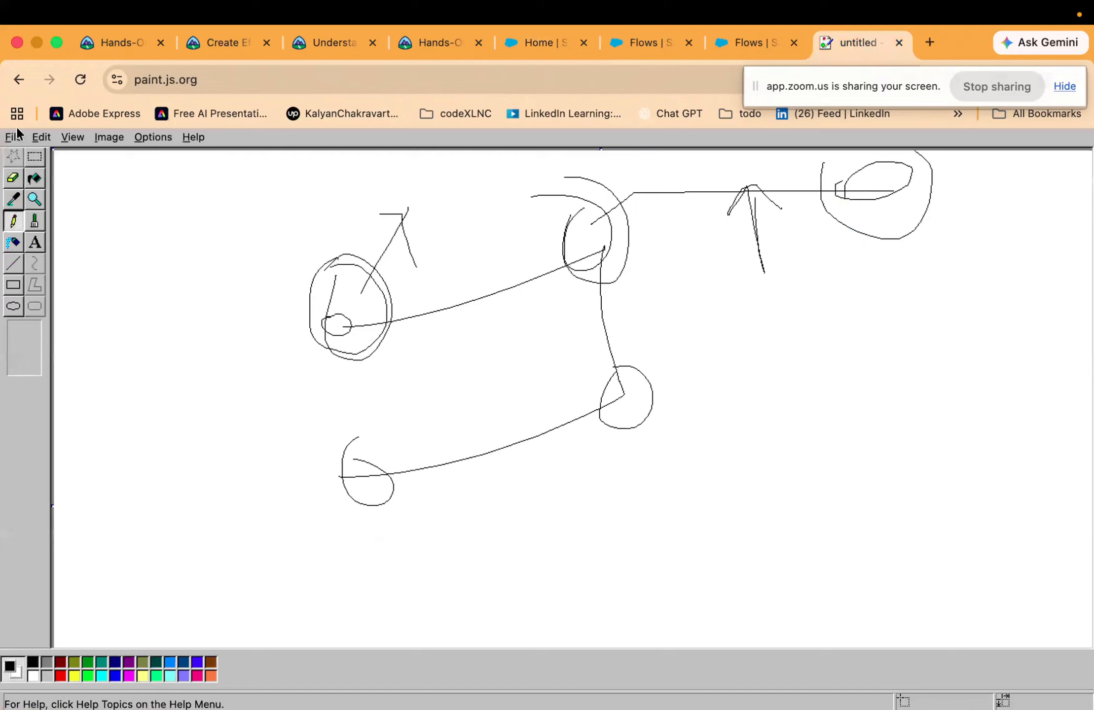
pyautogui.click(14, 137)
pyautogui.click(47, 158)
pyautogui.click(469, 455)
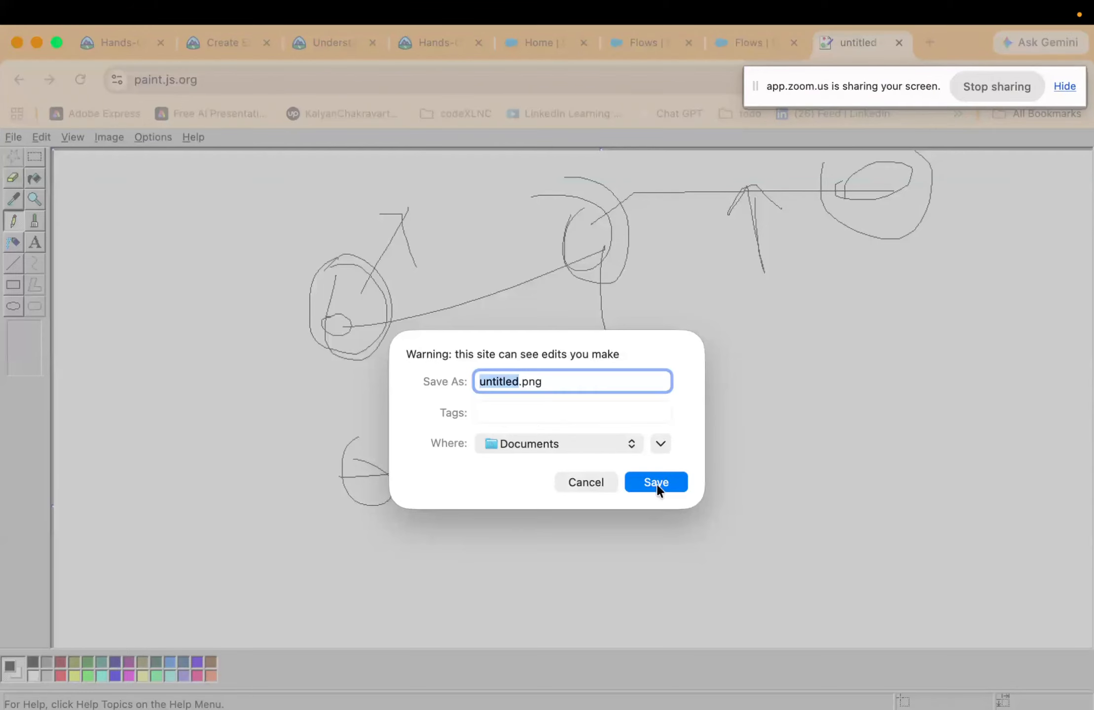
pyautogui.click(596, 481)
pyautogui.click(13, 138)
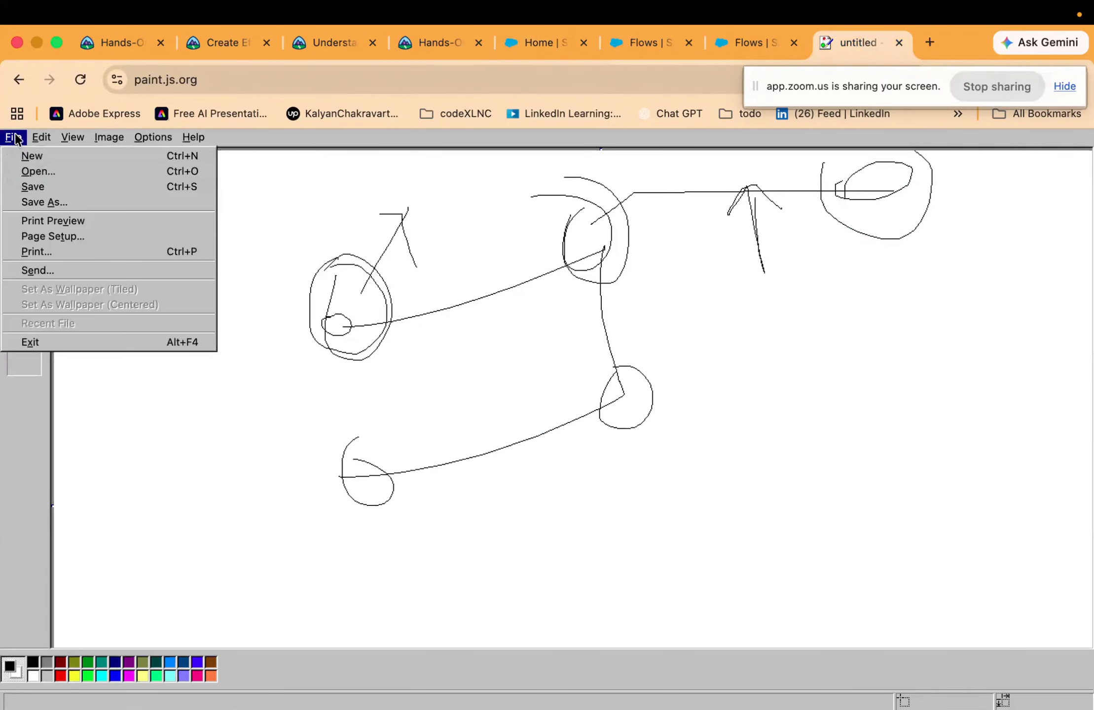
pyautogui.moveTo(31, 139)
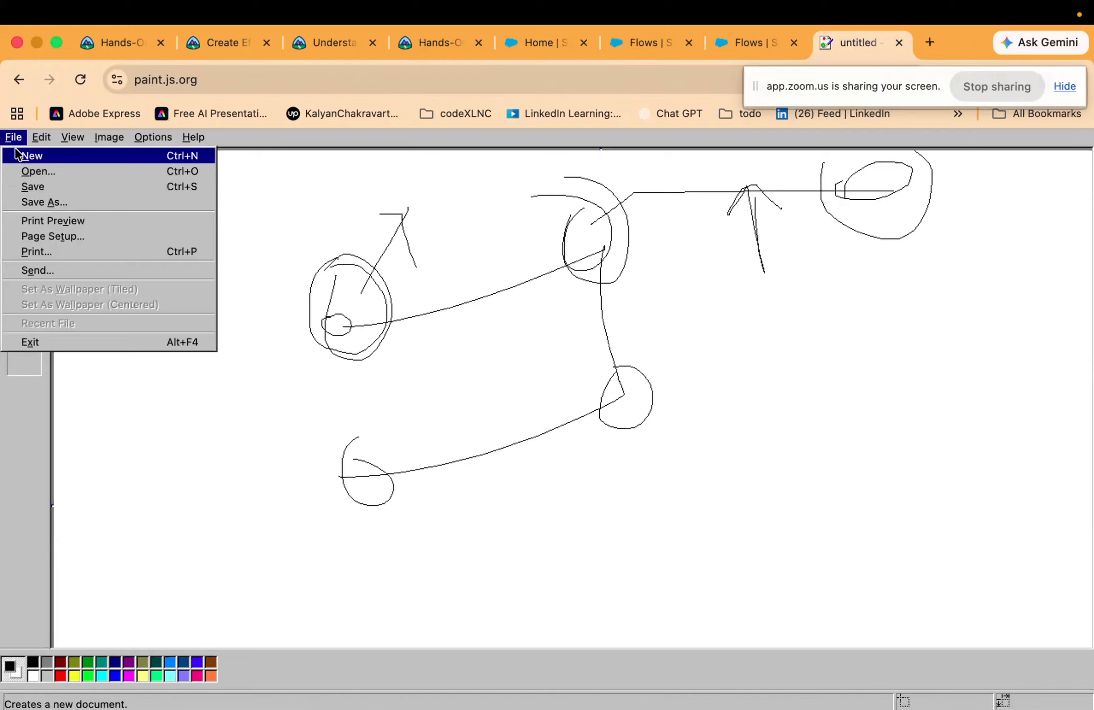
pyautogui.click(32, 156)
pyautogui.click(531, 451)
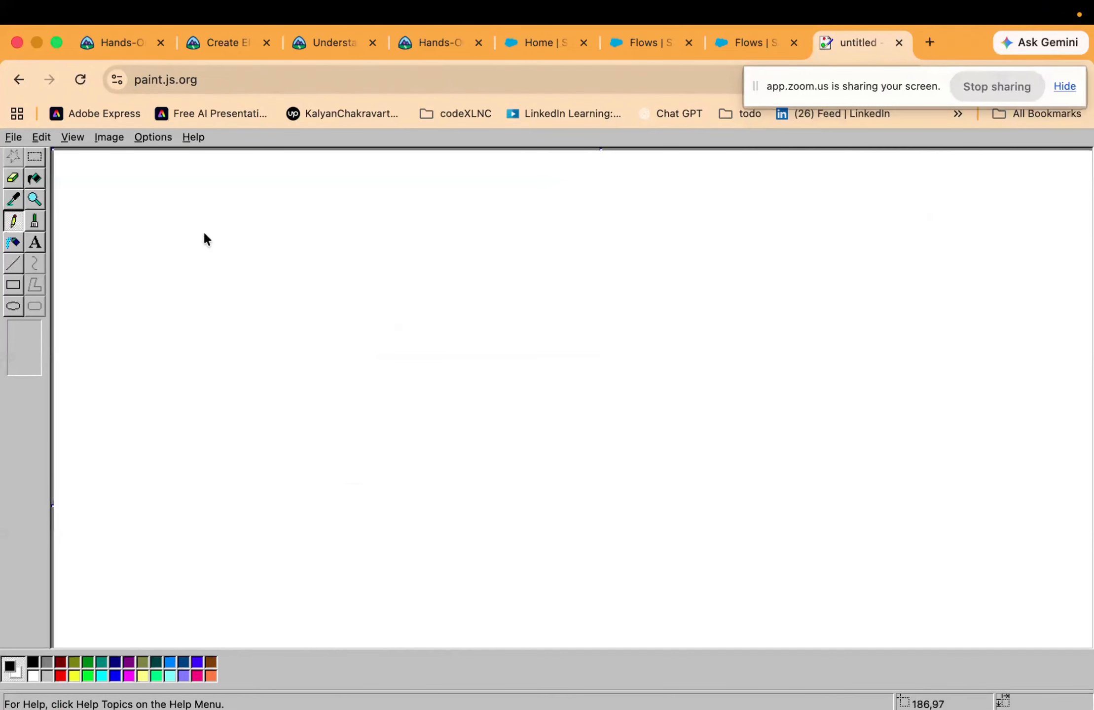
# Create a text box covering most of the canvas with font size 24, moving the font window clear of it
pyautogui.click(34, 242)
pyautogui.moveTo(140, 181); pyautogui.dragTo(1008, 600)
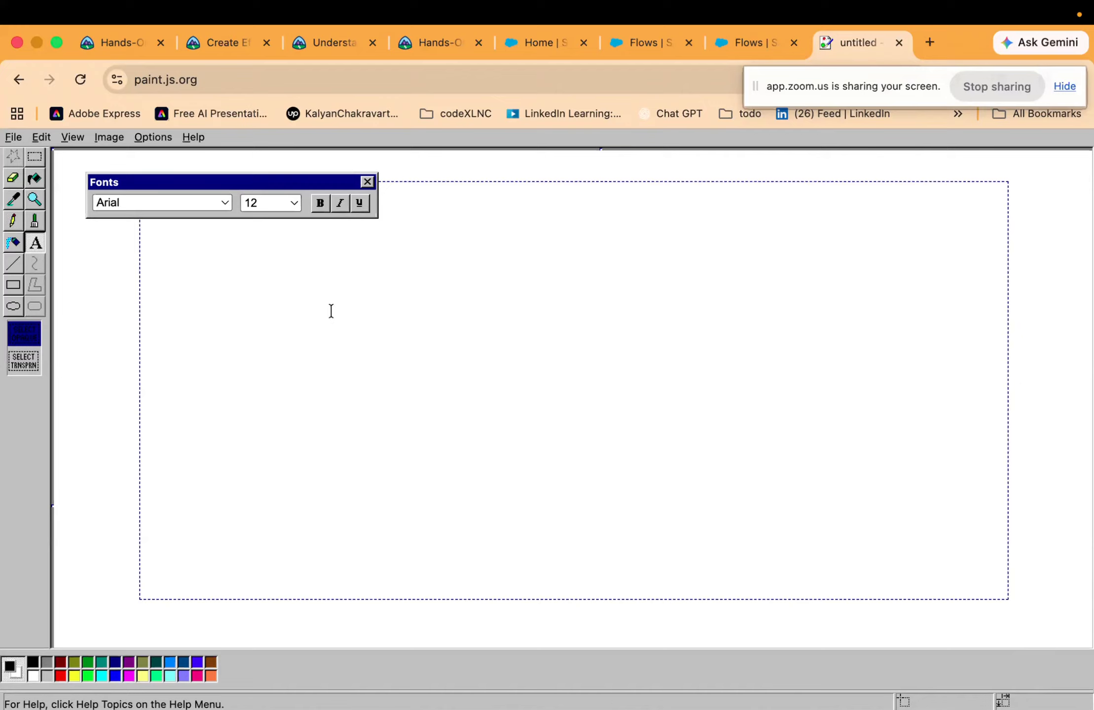
pyautogui.click(266, 202)
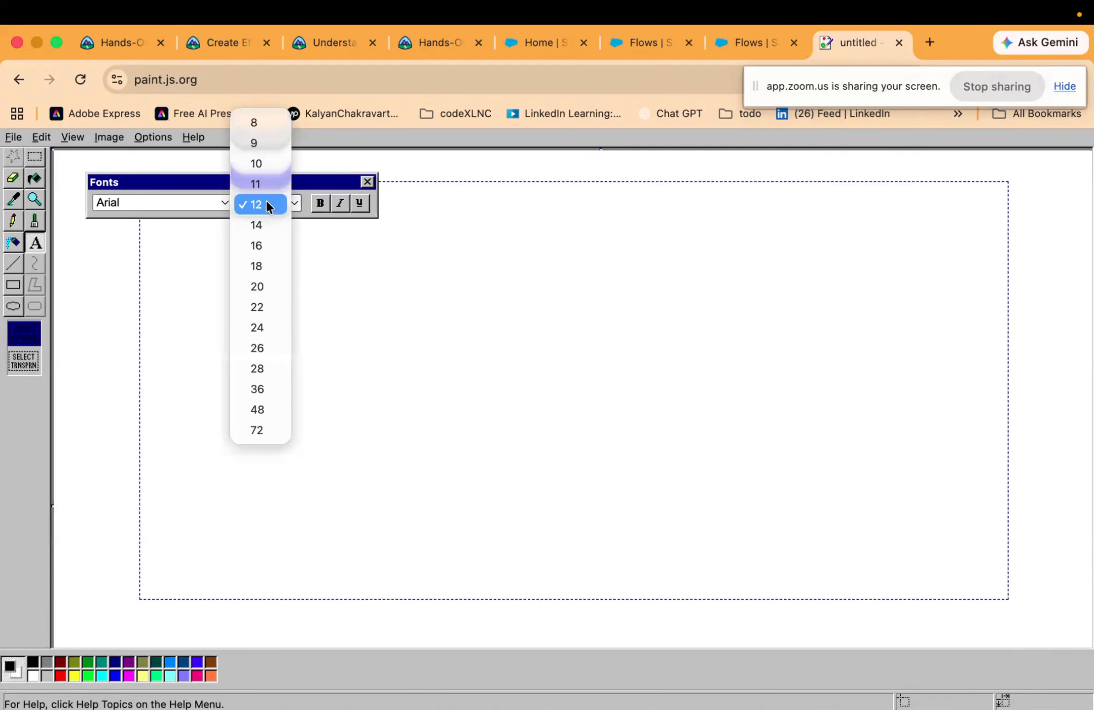
pyautogui.click(269, 325)
pyautogui.moveTo(244, 182); pyautogui.dragTo(273, 68)
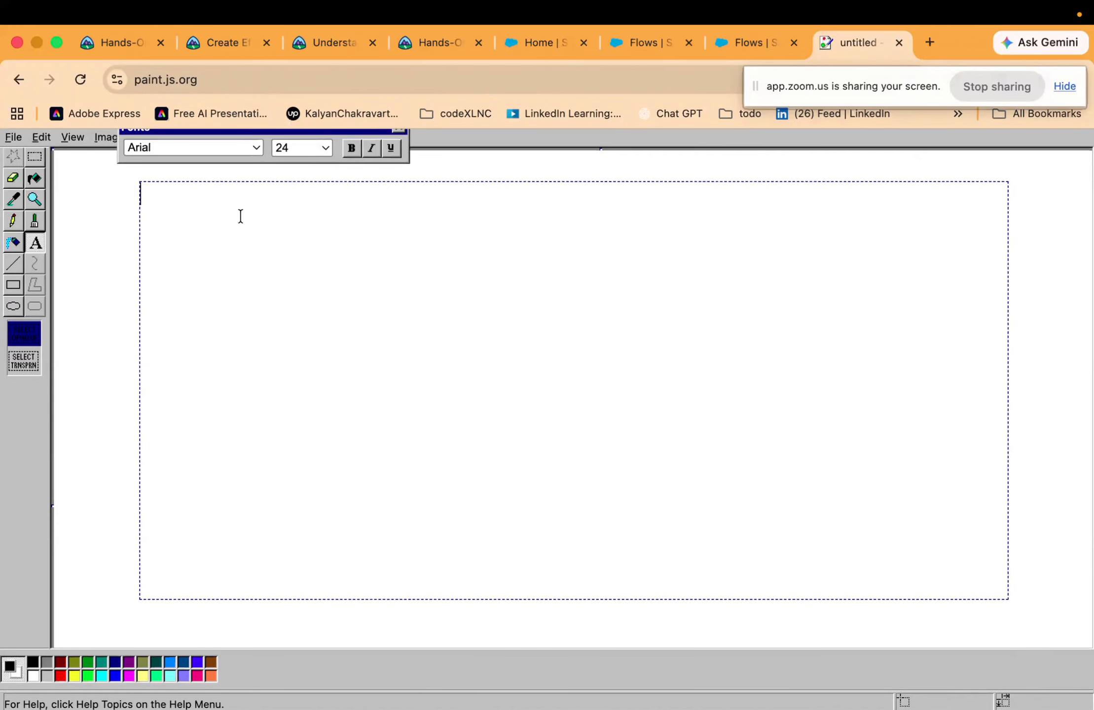
# Write the notes "Cases - Service Cloud" and, on the line below, "Case - Ticket, Complaints"
pyautogui.write('Cases -')
pyautogui.write('Servic')
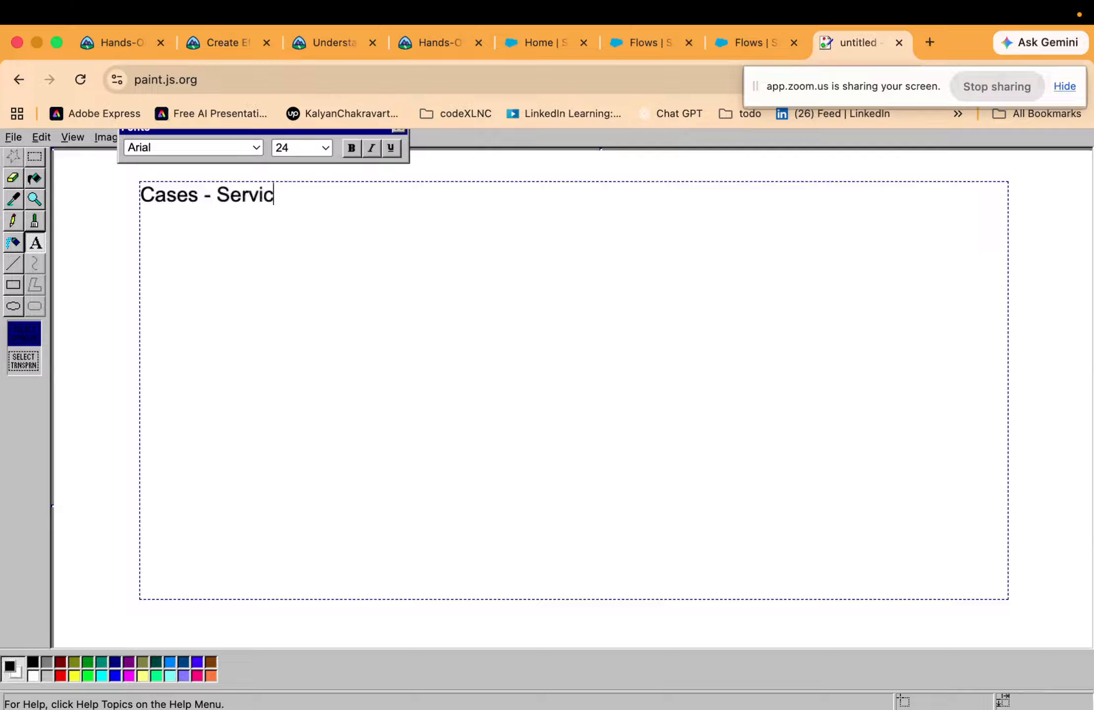
pyautogui.write('e Cloud')
pyautogui.press('Return')
pyautogui.write('Case - t')
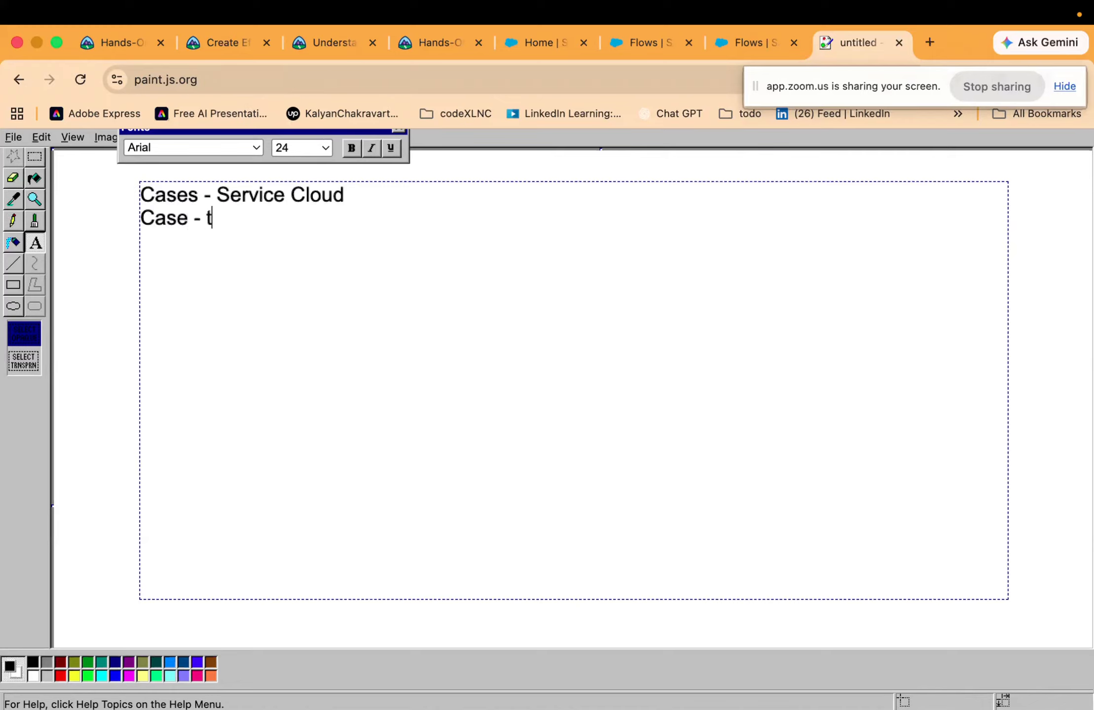
pyautogui.press('BackSpace')
pyautogui.write('Ticket')
pyautogui.write(',')
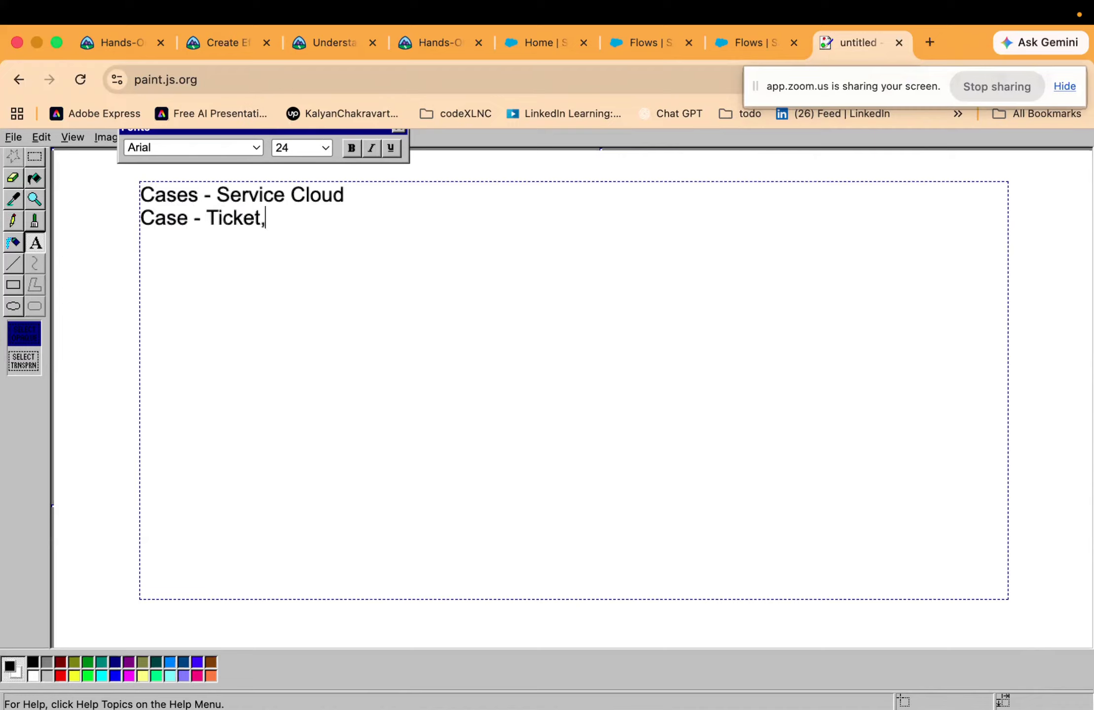
pyautogui.write(' Complaints')
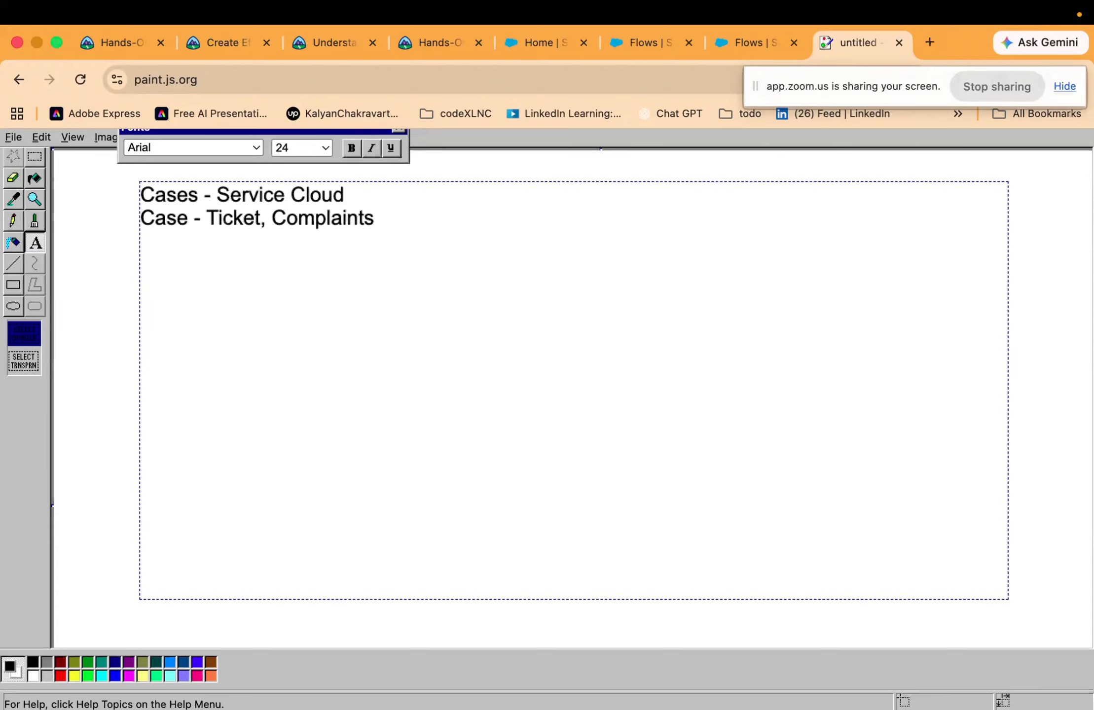
# Leave a blank line and add the note "Support Desk Portal - Website , Web App, Mobile App, Email, Phone"
pyautogui.press('Return')
pyautogui.write('Support Desk Portal ')
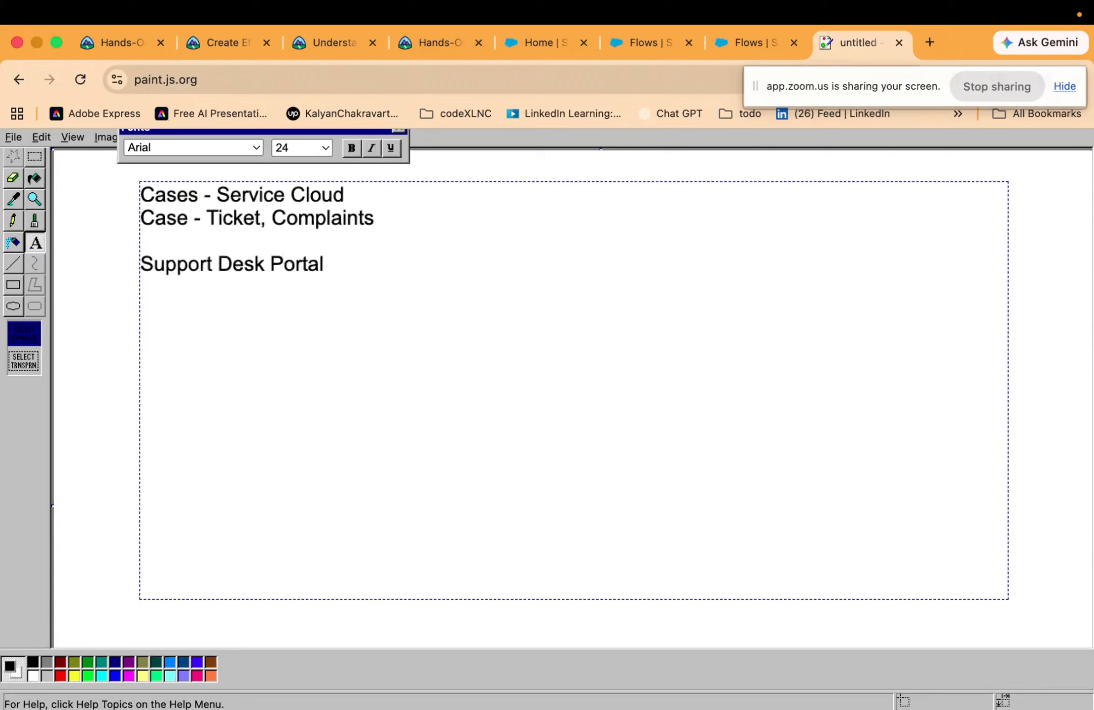
pyautogui.write('- Website , ')
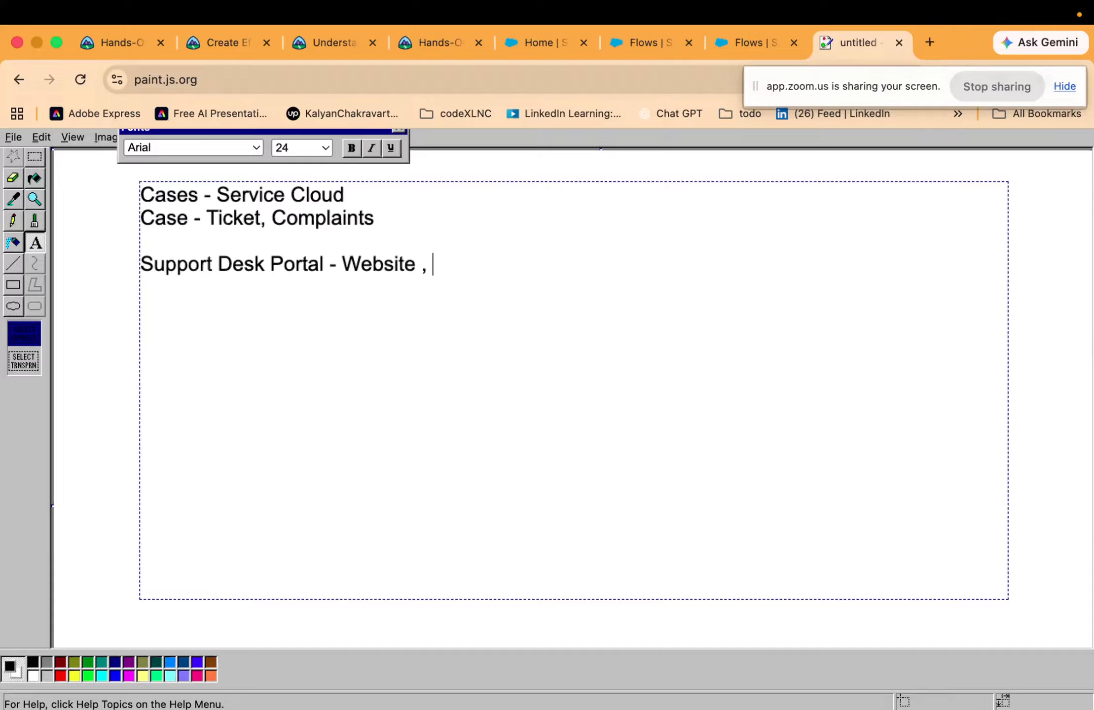
pyautogui.write('web app')
pyautogui.press('BackSpace')
pyautogui.press('BackSpace')
pyautogui.press('BackSpace')
pyautogui.press('BackSpace')
pyautogui.press('BackSpace')
pyautogui.press('BackSpace')
pyautogui.press('BackSpace')
pyautogui.write('Web')
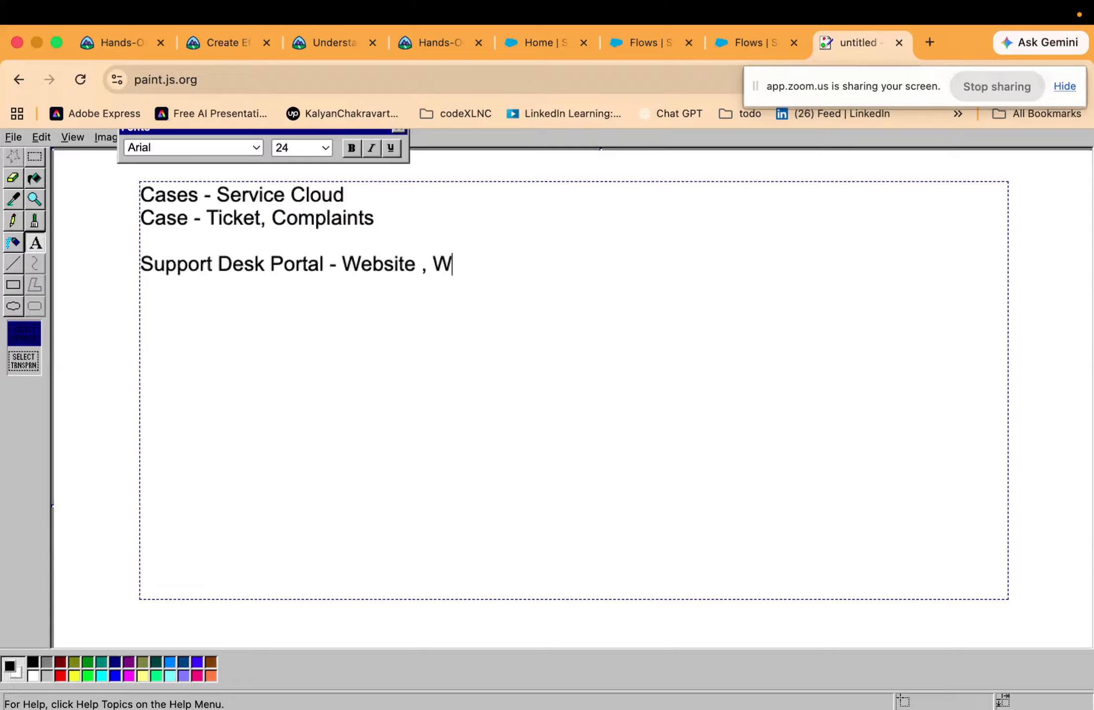
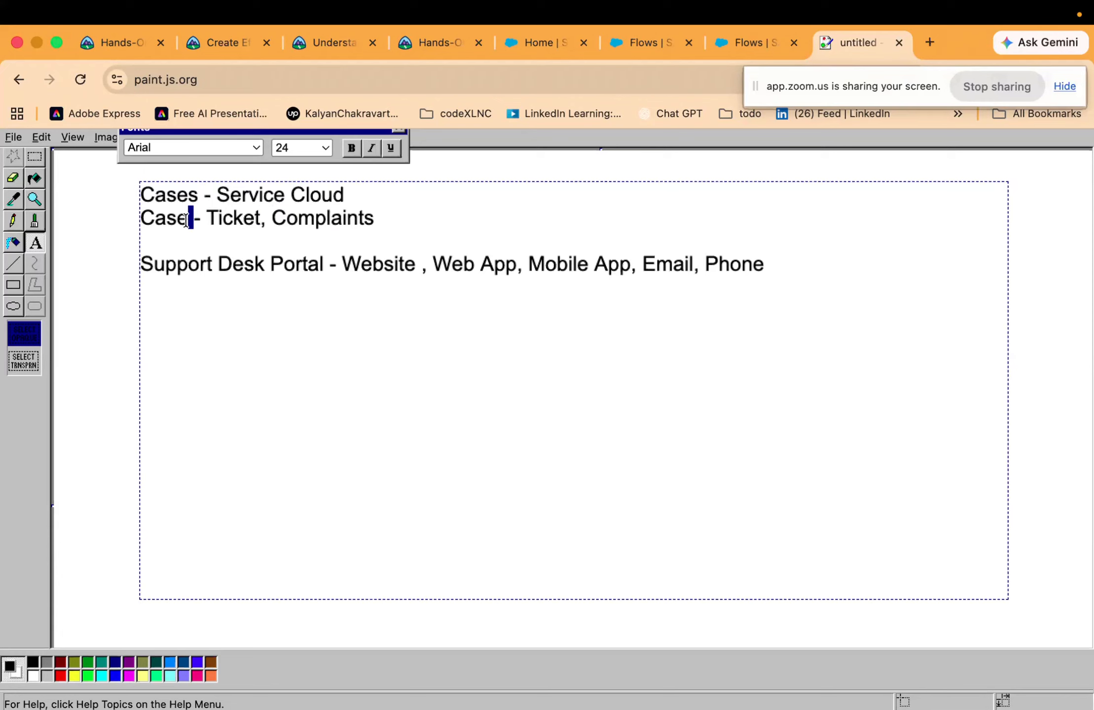
pyautogui.moveTo(217, 194); pyautogui.dragTo(367, 196)
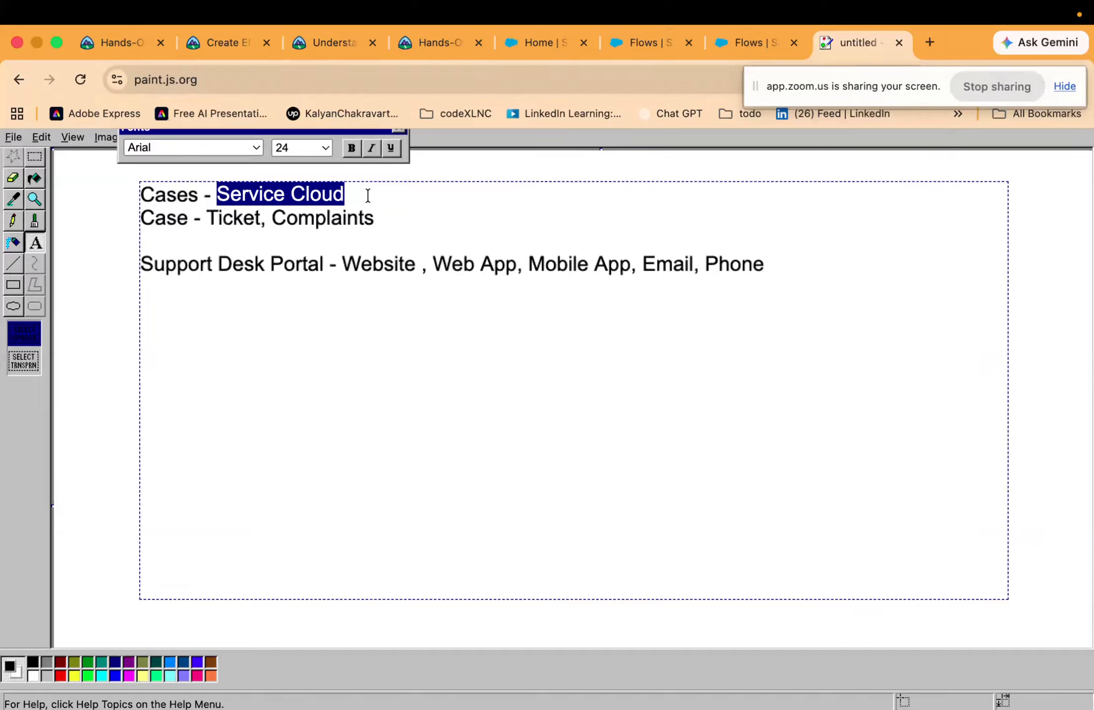
pyautogui.click(383, 220)
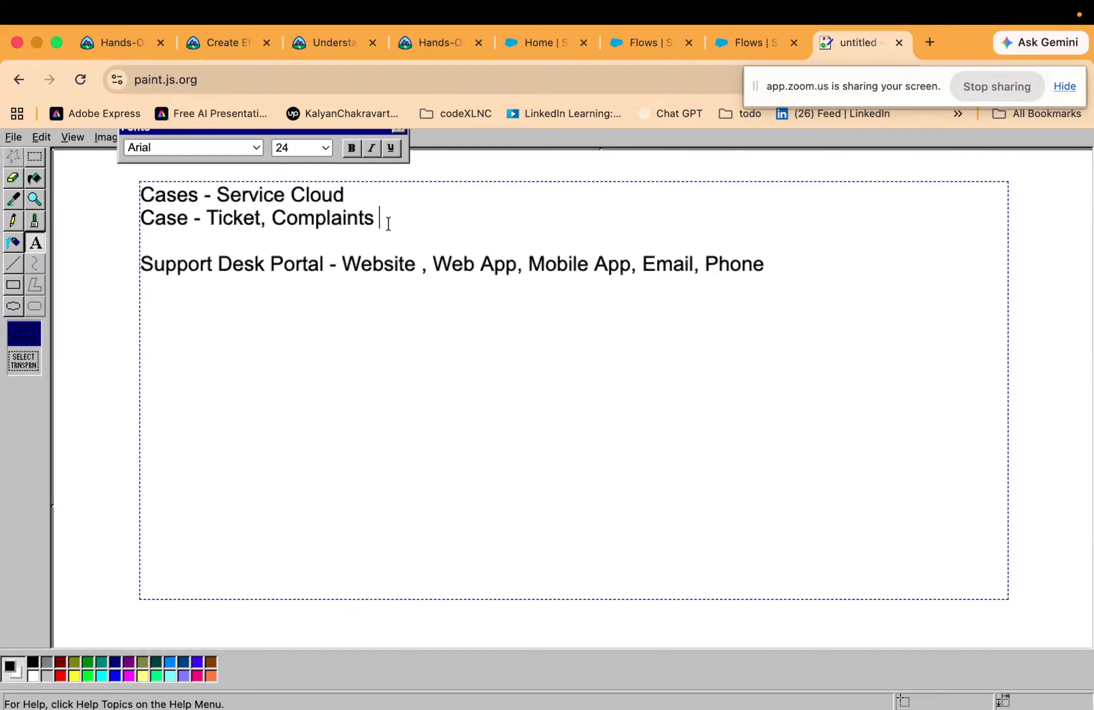
pyautogui.moveTo(360, 222); pyautogui.dragTo(141, 194)
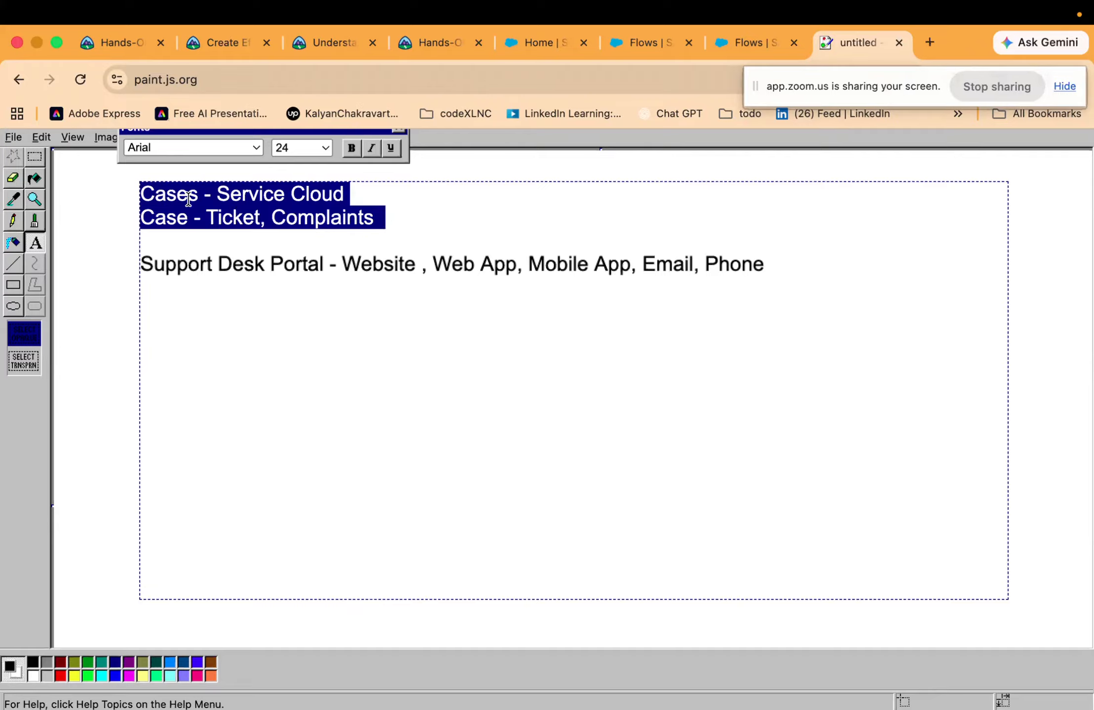
pyautogui.doubleClick(179, 195)
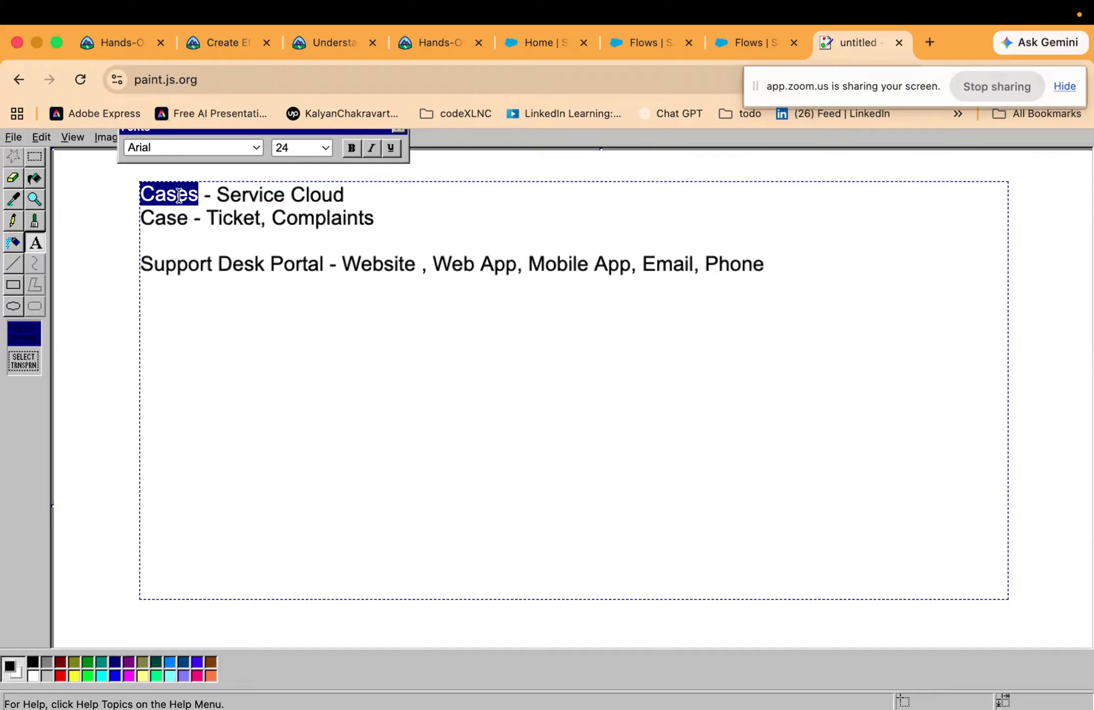
# Insert the note "Case - Object - Standard" directly below the "Case - Ticket, Complaints" line
pyautogui.click(402, 195)
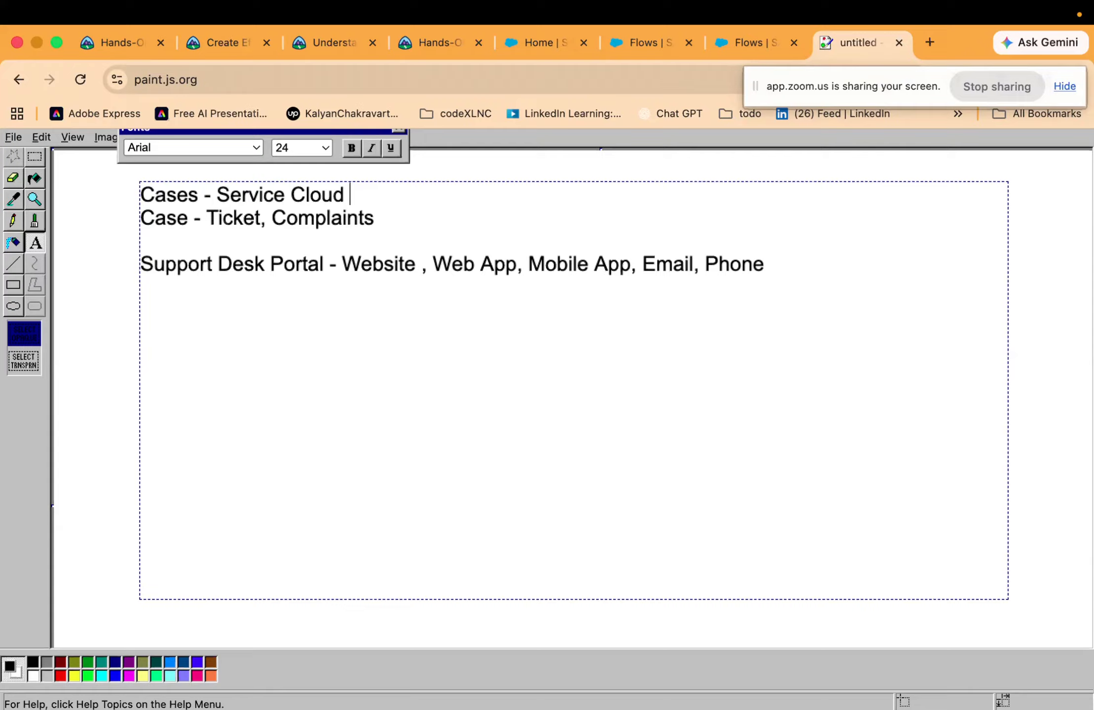
pyautogui.press('Down')
pyautogui.press('Down')
pyautogui.press('Return')
pyautogui.press('Up')
pyautogui.write('Case ')
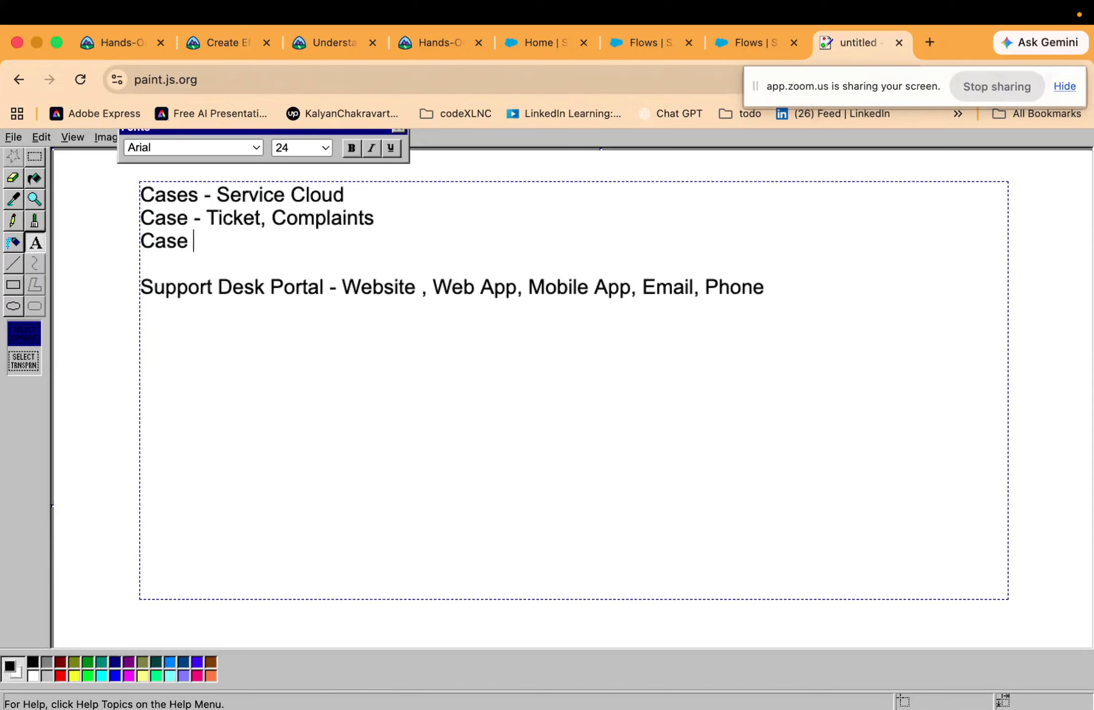
pyautogui.write('- Object ')
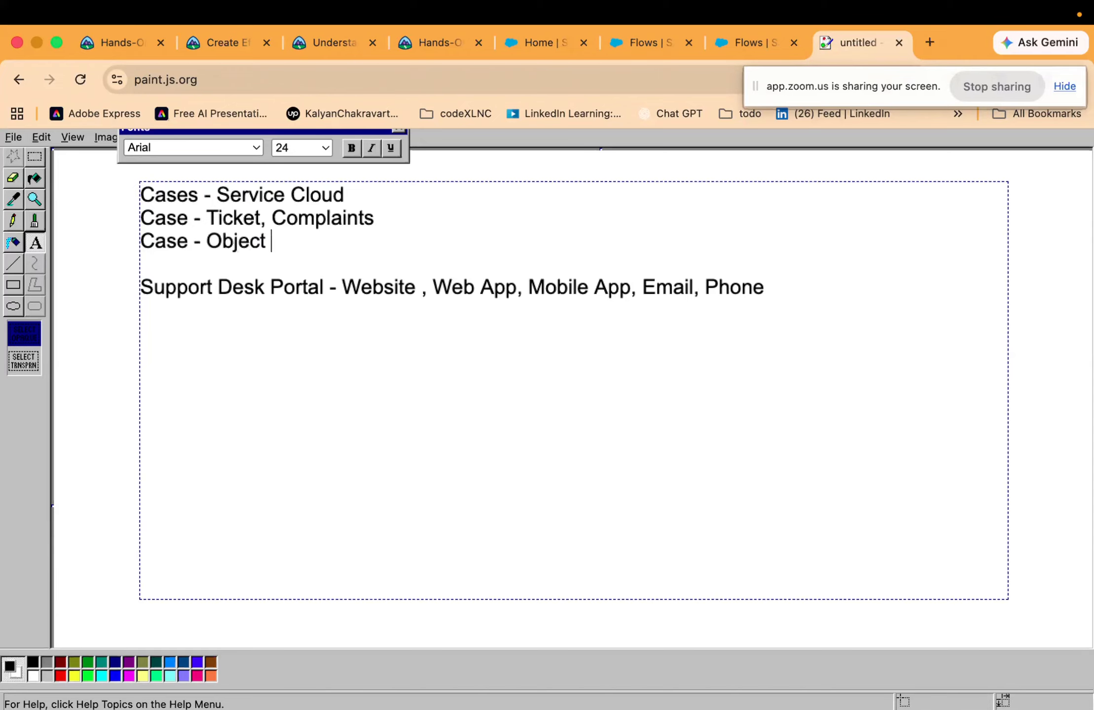
pyautogui.write('- Satndard')
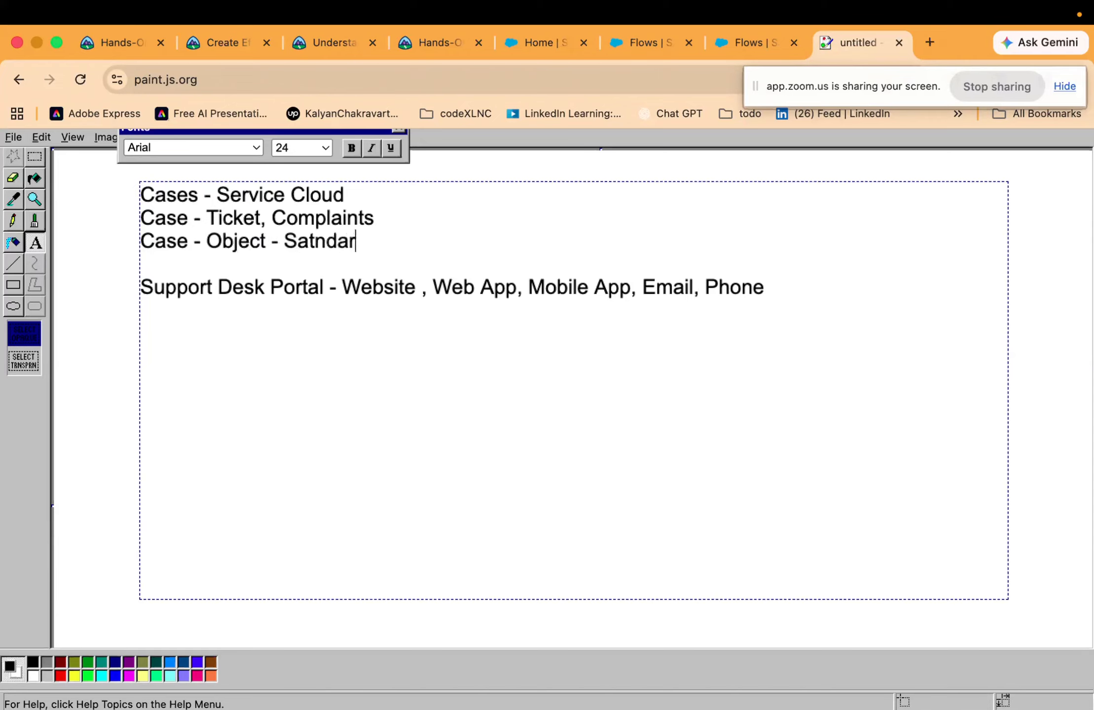
pyautogui.press('BackSpace')
pyautogui.press('BackSpace')
pyautogui.press('BackSpace')
pyautogui.press('BackSpace')
pyautogui.press('BackSpace')
pyautogui.press('BackSpace')
pyautogui.press('BackSpace')
pyautogui.press('BackSpace')
pyautogui.write('tandard')
# Extend the Support Desk Portal line with "- Case Origin/ Source of Case"
pyautogui.tripleClick(310, 286)
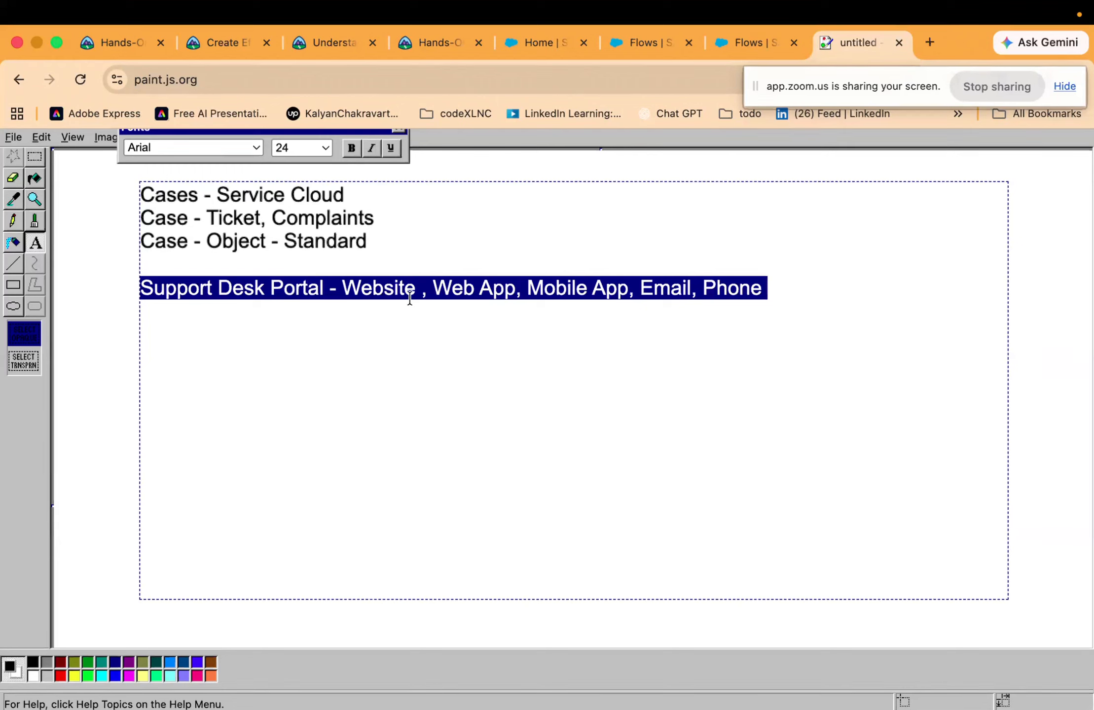
pyautogui.click(783, 289)
pyautogui.write('-')
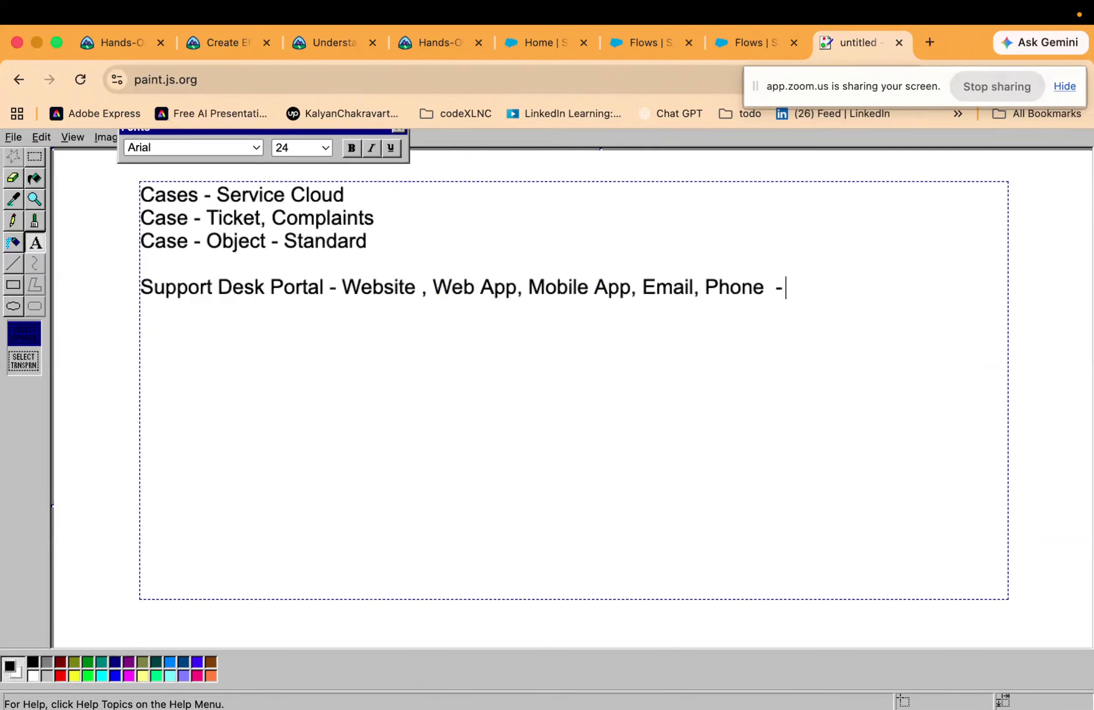
pyautogui.write(' Case Origin.')
pyautogui.press('BackSpace')
pyautogui.write('/')
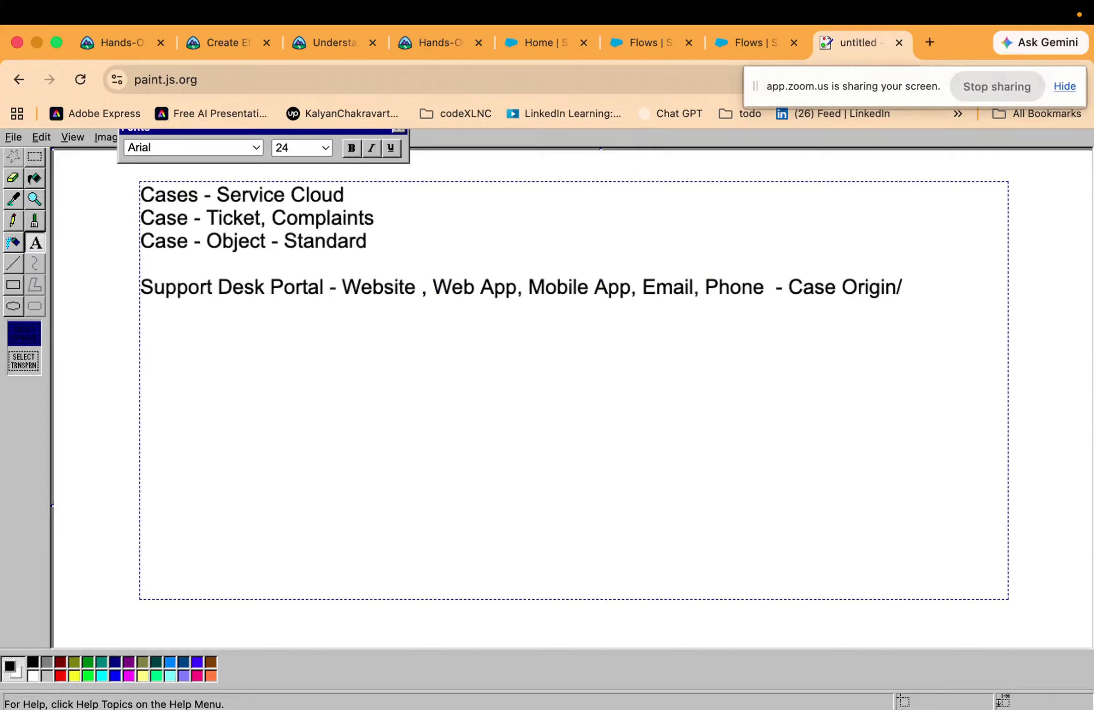
pyautogui.write(' Source')
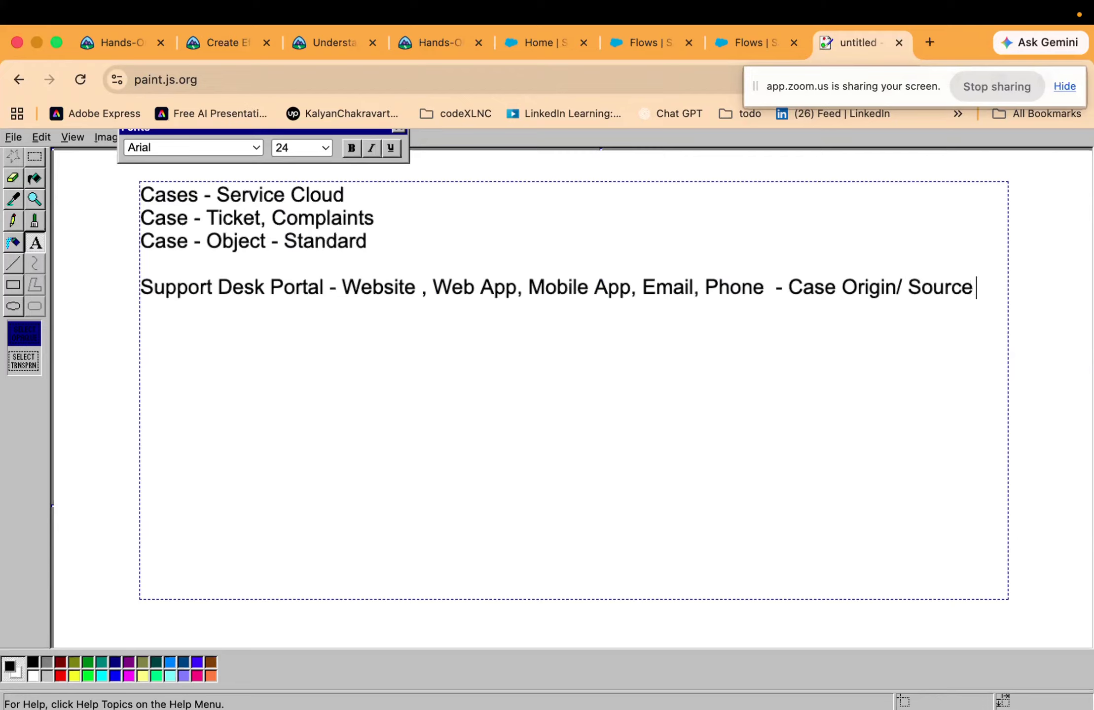
pyautogui.write(' of Case')
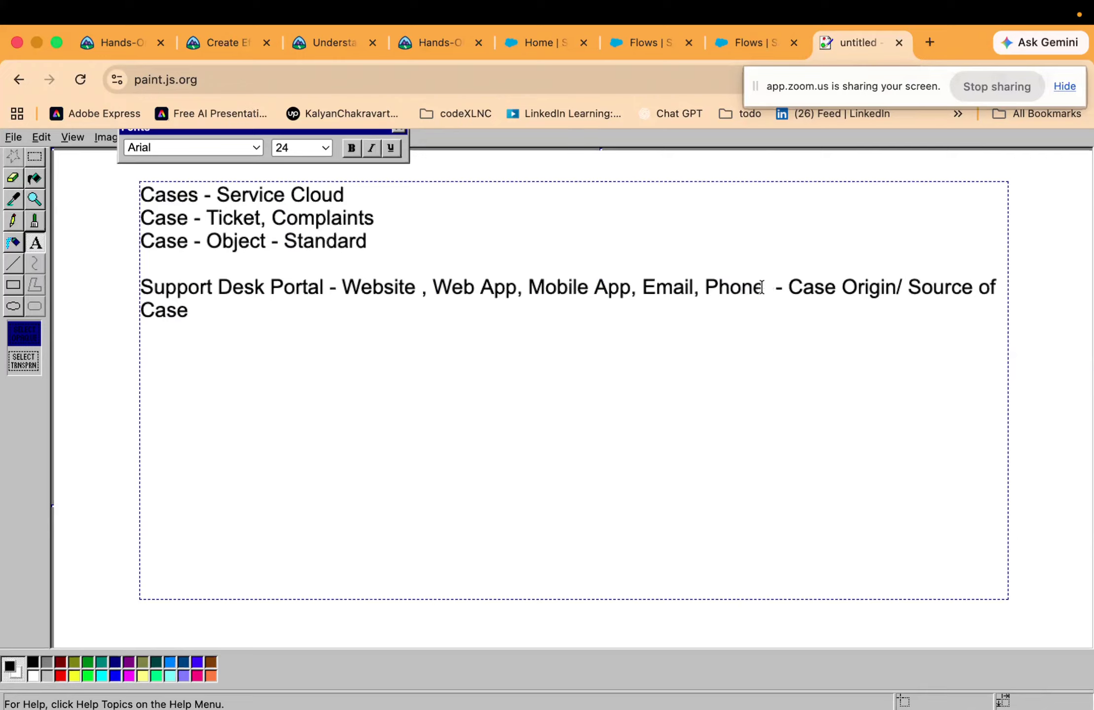
pyautogui.moveTo(773, 287); pyautogui.dragTo(156, 286)
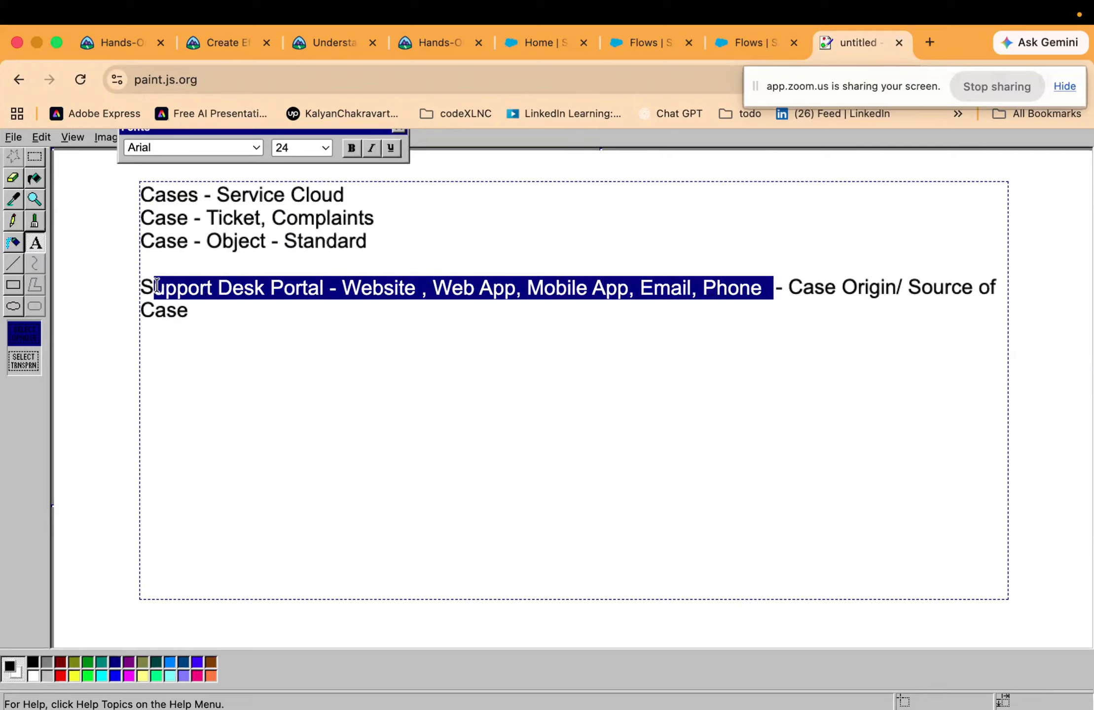
pyautogui.doubleClick(491, 293)
pyautogui.doubleClick(642, 290)
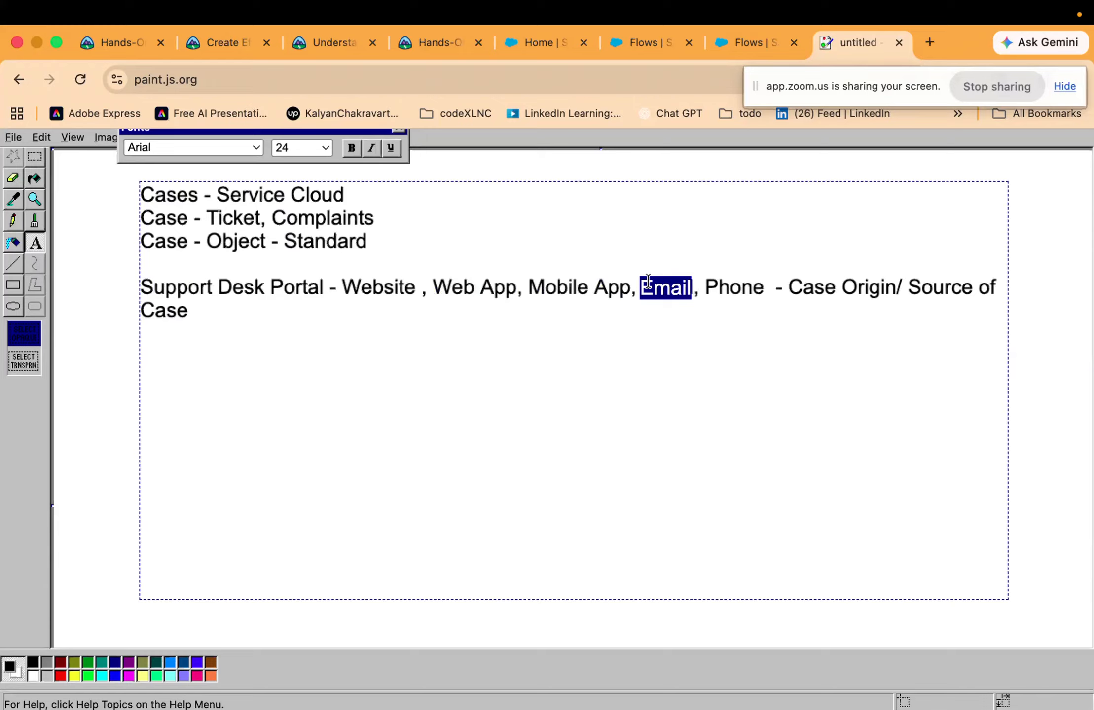
pyautogui.doubleClick(745, 290)
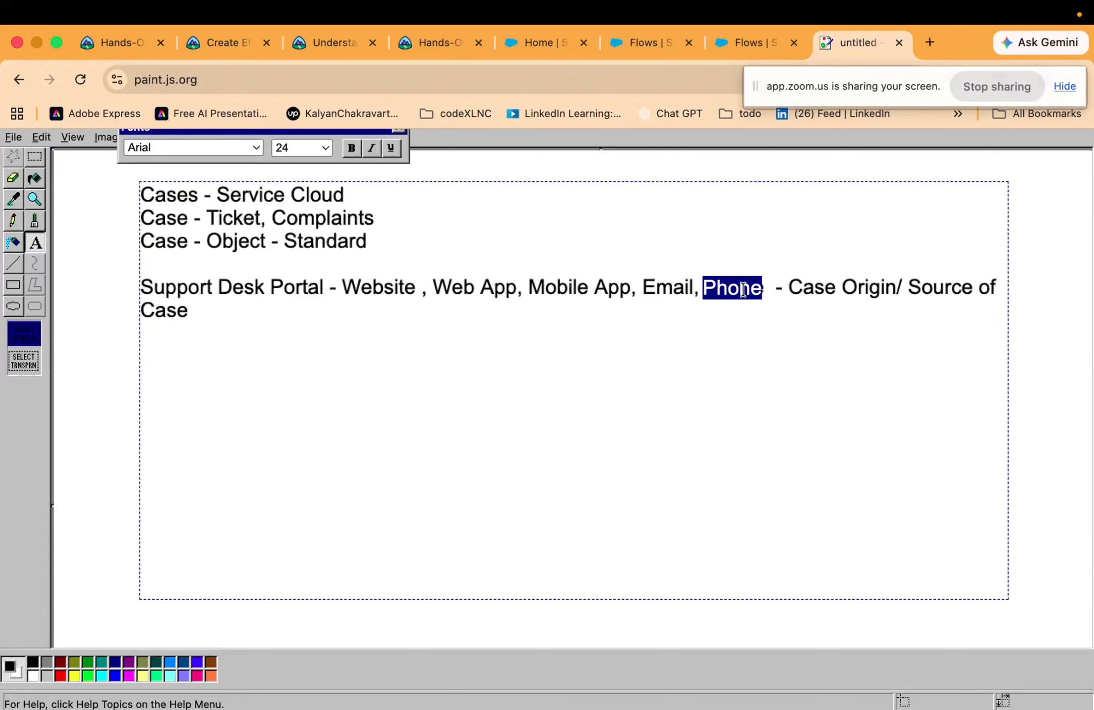
# Leave a blank line below the Support Desk Portal note and add "Raised by - Customer"
pyautogui.click(351, 319)
pyautogui.press('Return')
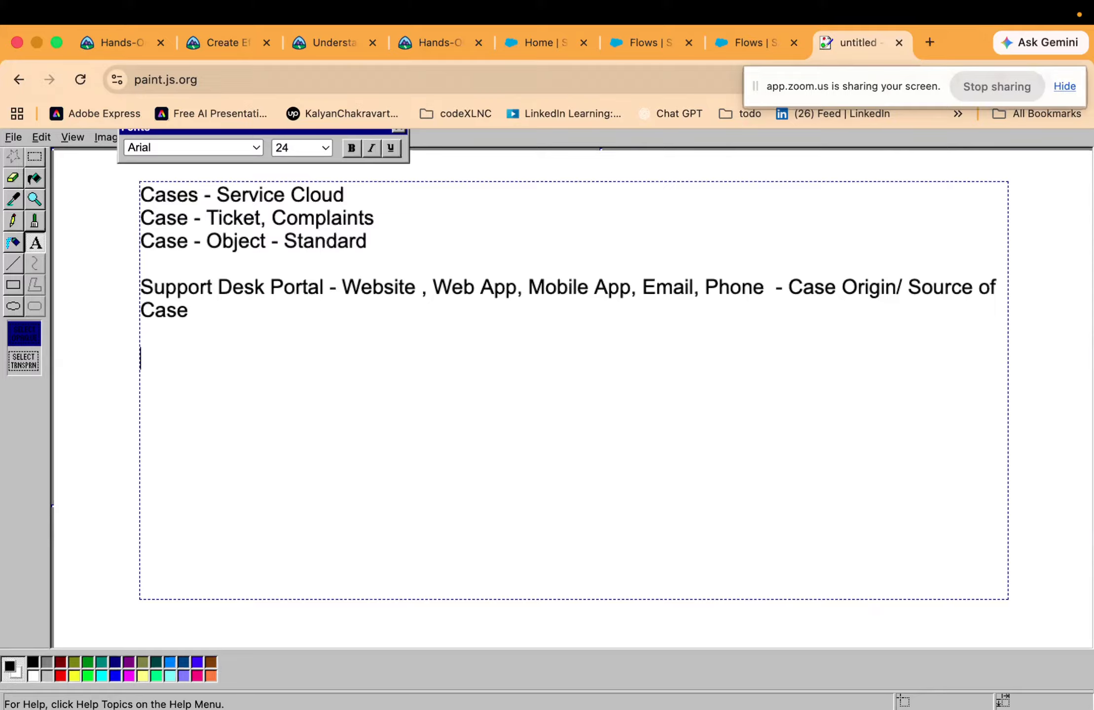
pyautogui.write('Raised by - Cutomer')
pyautogui.press('BackSpace')
pyautogui.press('BackSpace')
pyautogui.press('BackSpace')
pyautogui.press('BackSpace')
pyautogui.press('BackSpace')
pyautogui.press('BackSpace')
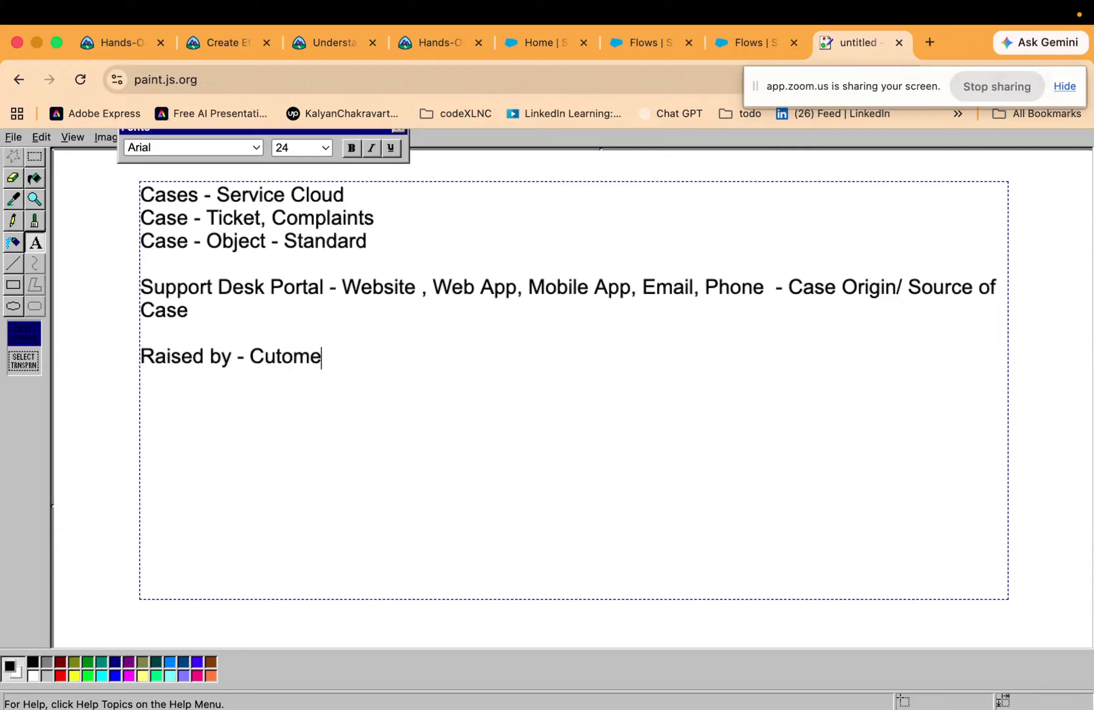
pyautogui.write('stomer ')
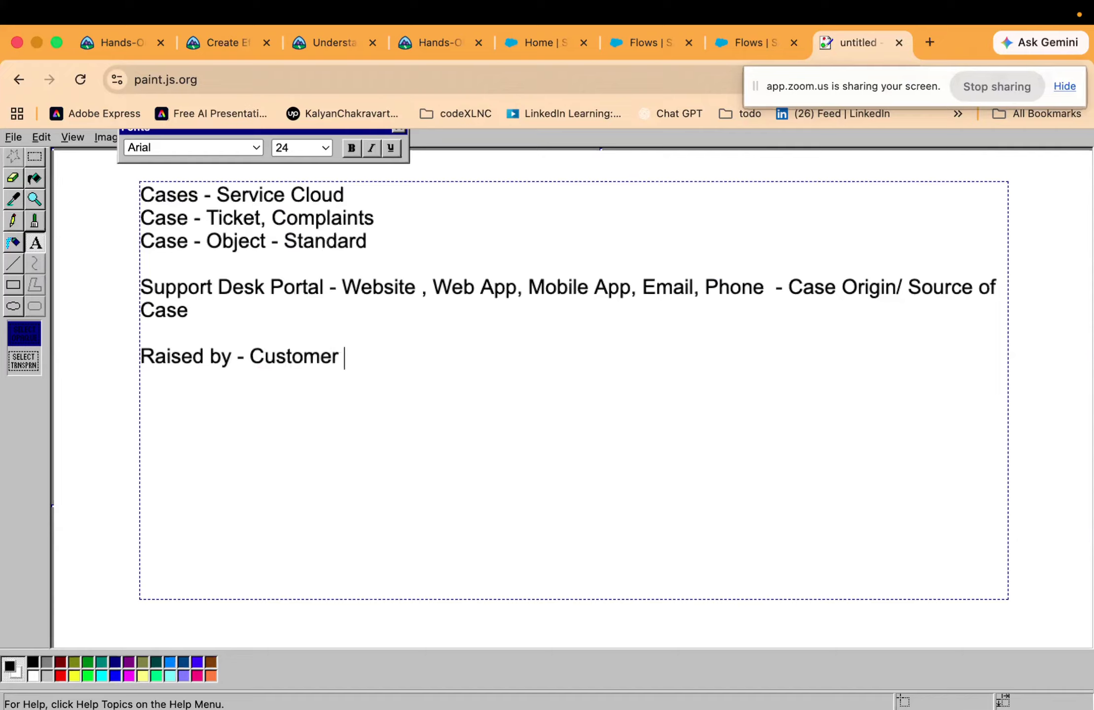
# Extend the "Raised by - Customer" note with ", Client" and add the line "Raised by - Customer Rep." below it
pyautogui.write(', Client')
pyautogui.press('Return')
pyautogui.write('Rai')
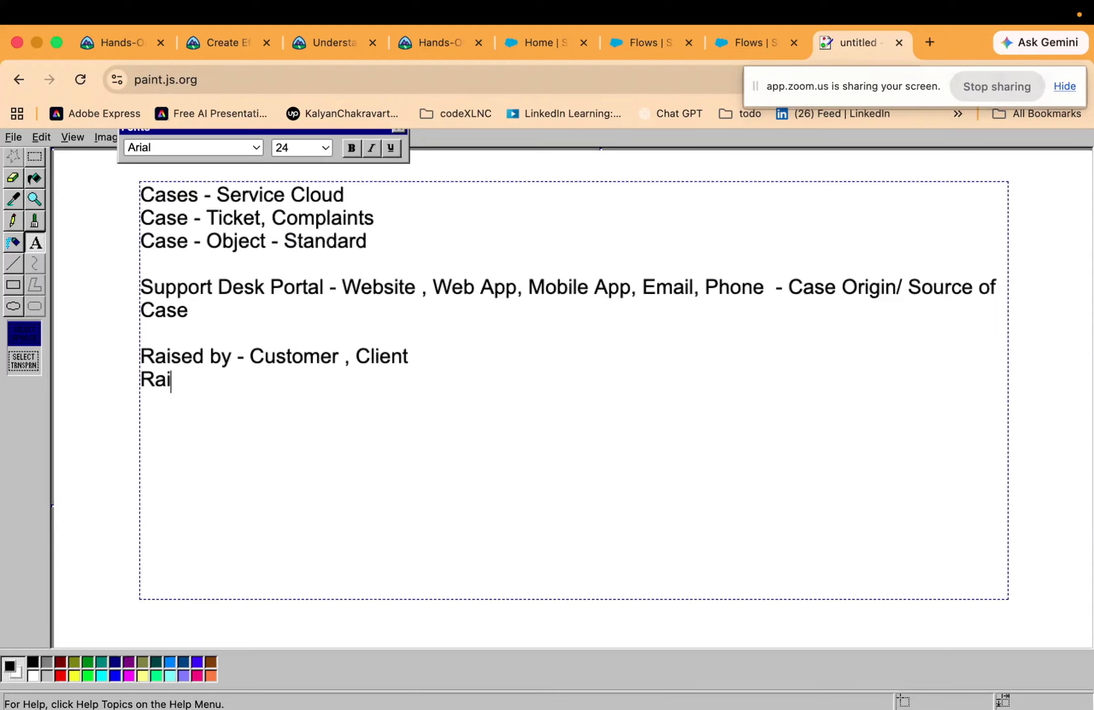
pyautogui.write('sed by ')
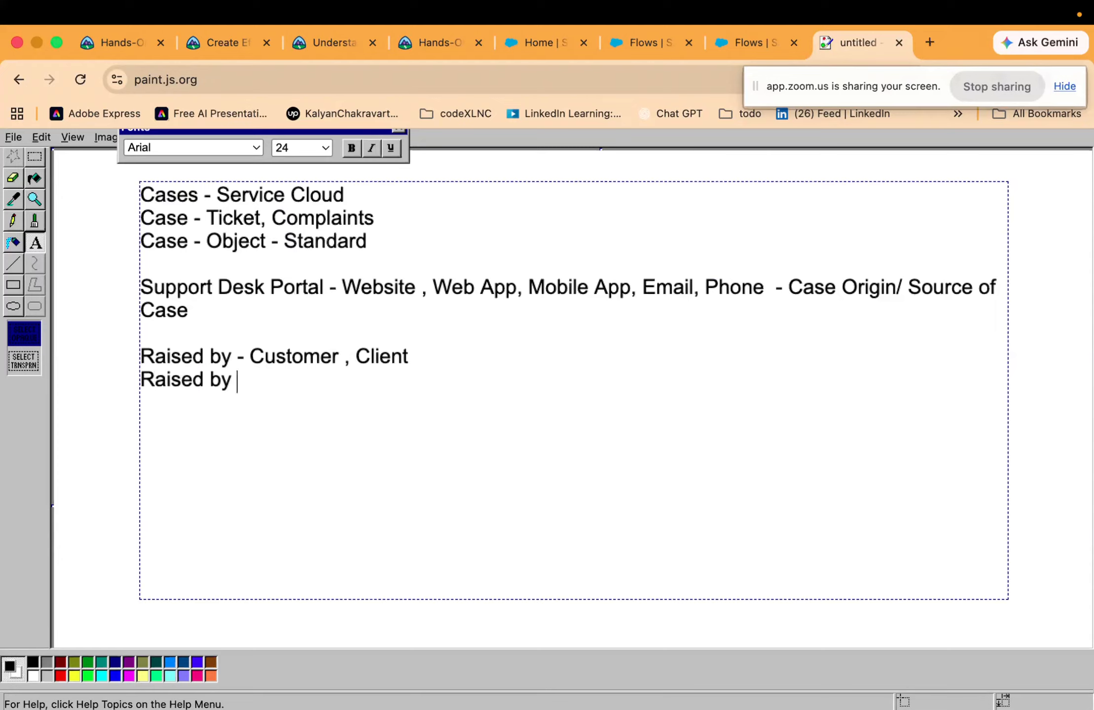
pyautogui.write('- Customer Reop')
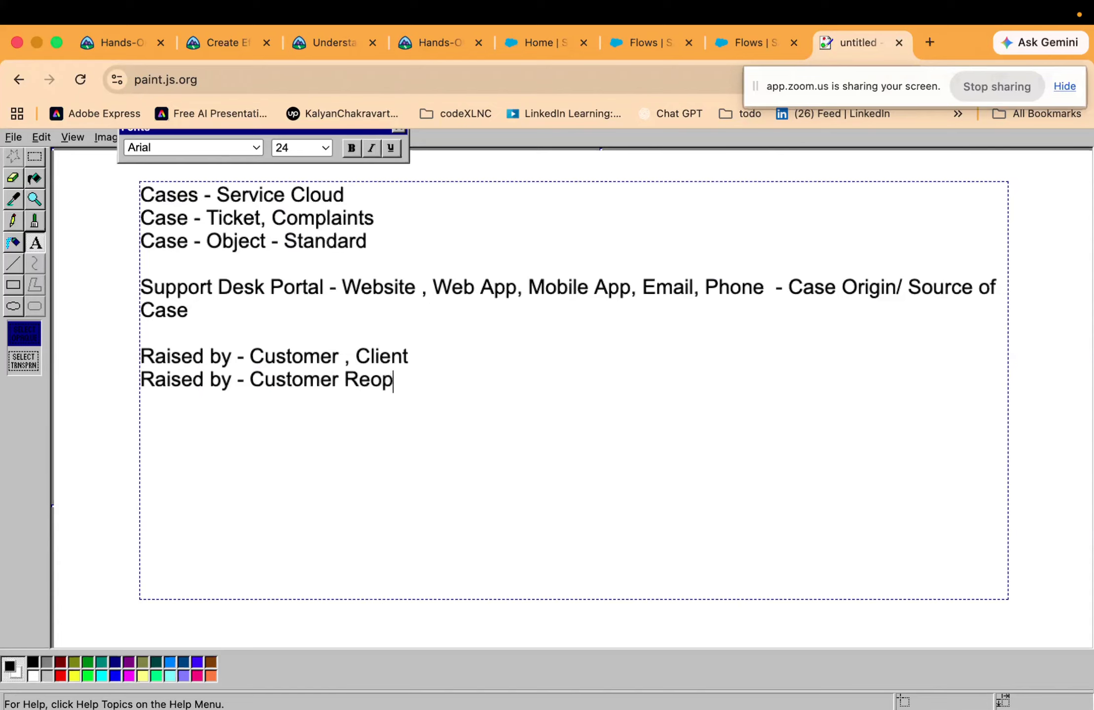
pyautogui.press('BackSpace')
pyautogui.press('BackSpace')
pyautogui.write('p.')
pyautogui.moveTo(250, 356); pyautogui.dragTo(254, 382)
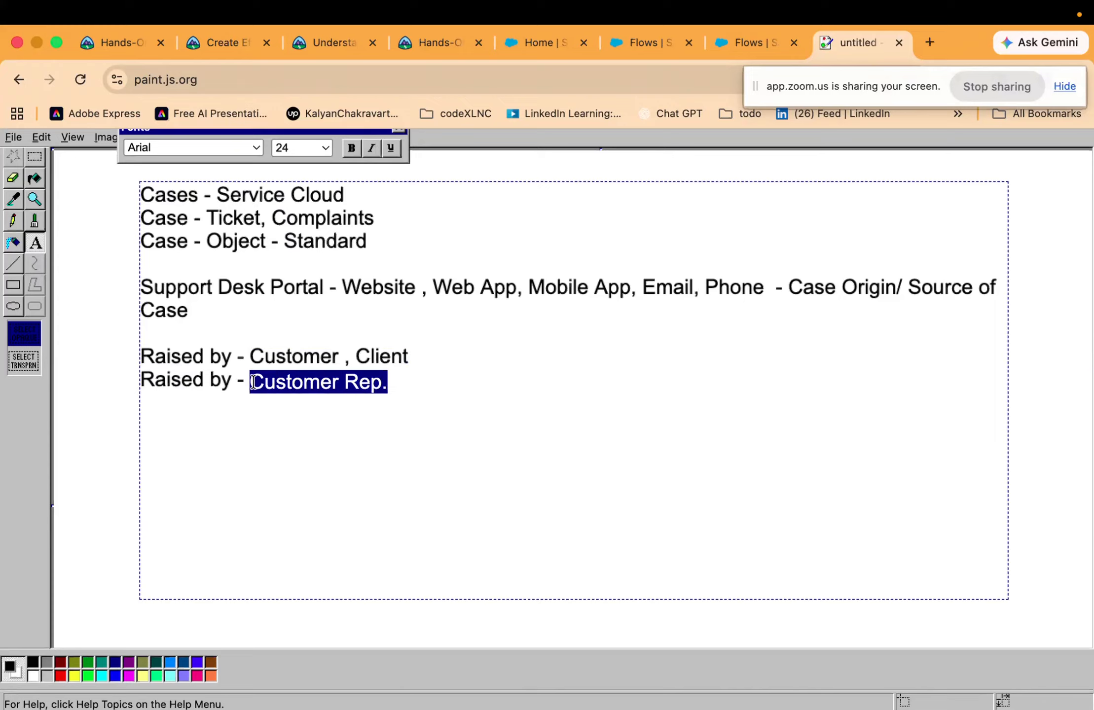
pyautogui.click(322, 432)
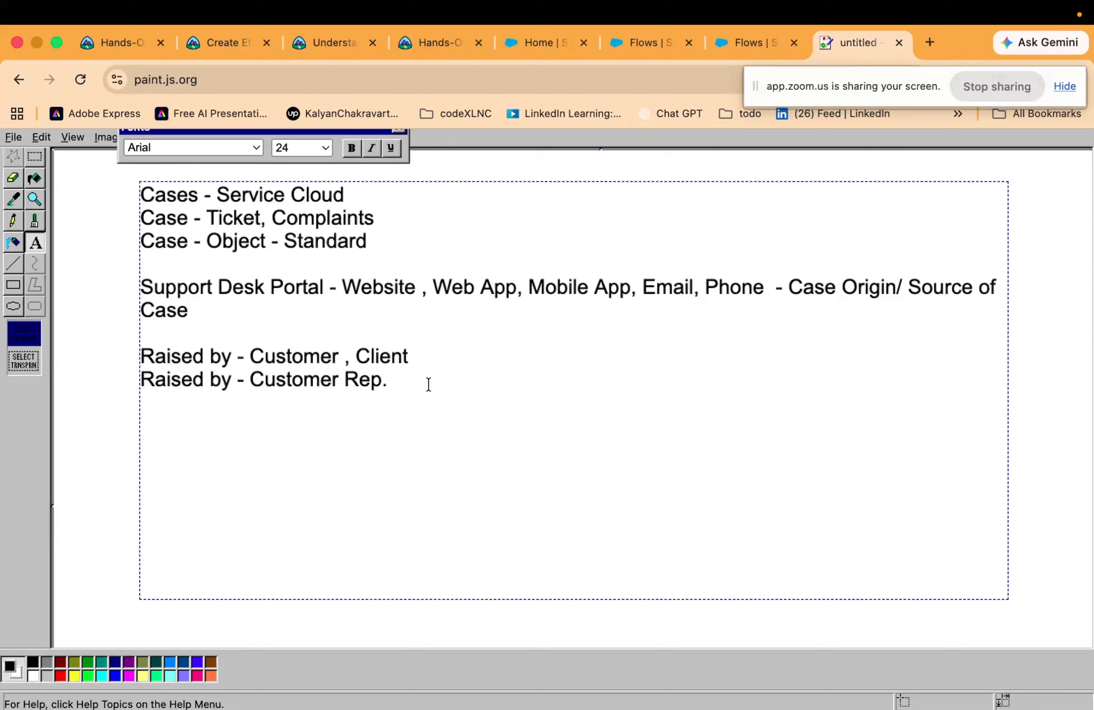
pyautogui.click(208, 321)
pyautogui.moveTo(208, 322); pyautogui.dragTo(143, 286)
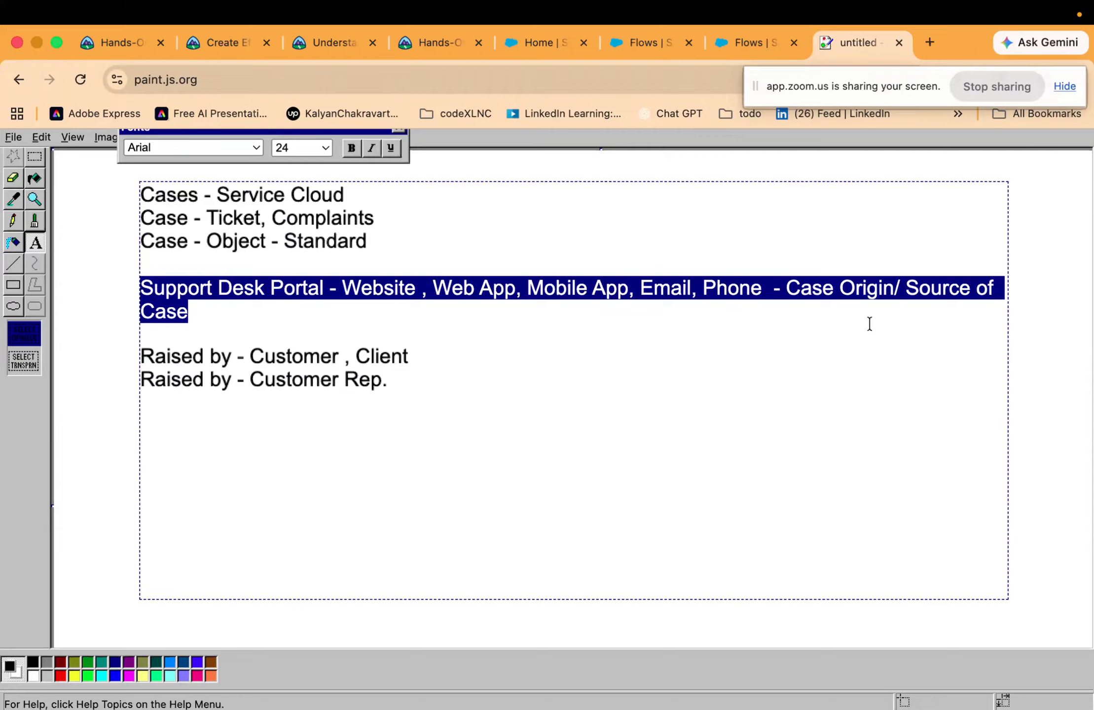
# Leave a blank line below the Raised by notes and add "Case" followed by the line "Fields - Summary, Description"
pyautogui.click(445, 381)
pyautogui.press('Return')
pyautogui.press('Return')
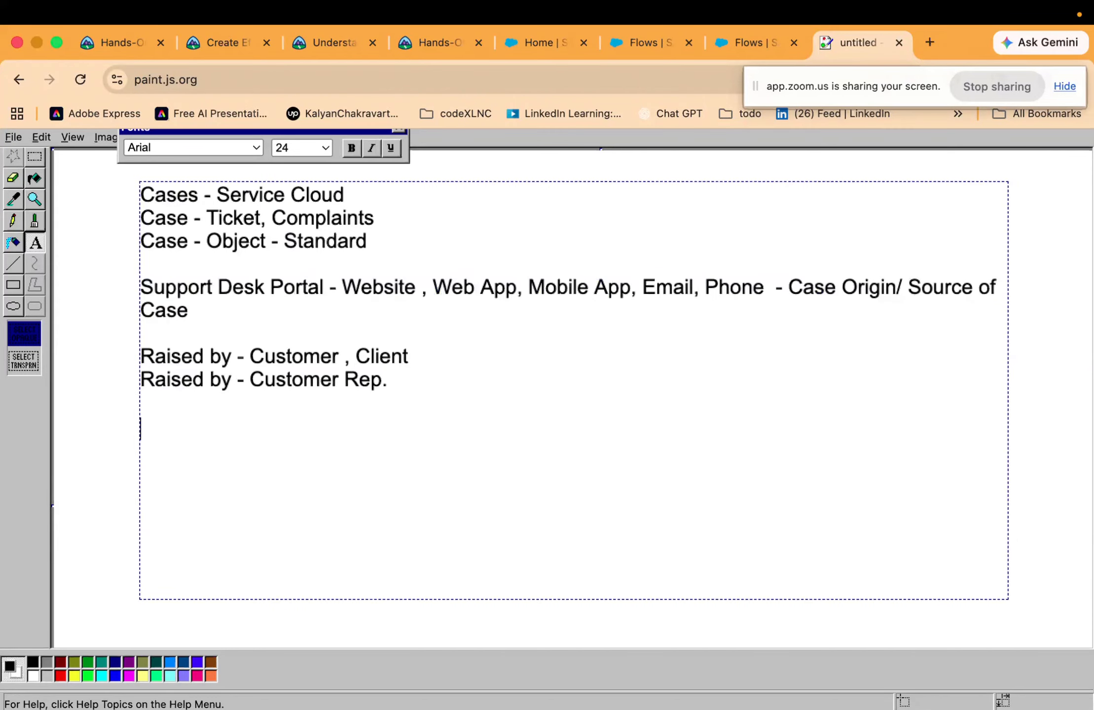
pyautogui.write('Case')
pyautogui.press('Return')
pyautogui.write('Fiel')
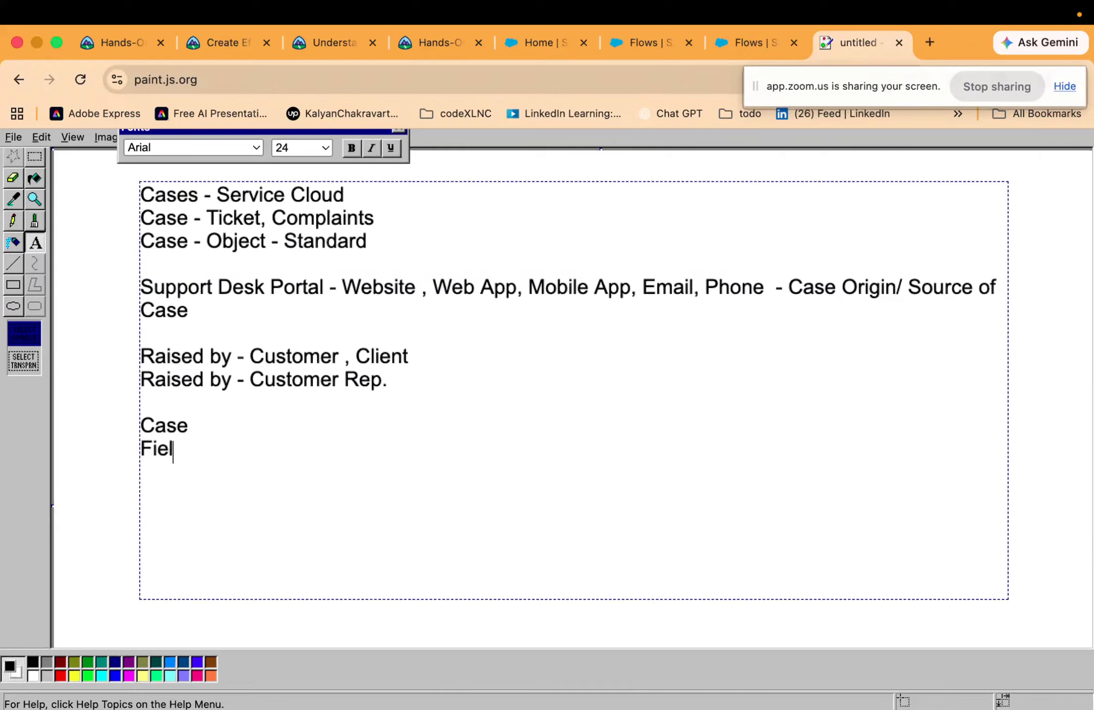
pyautogui.write('ds -')
pyautogui.write('Summary')
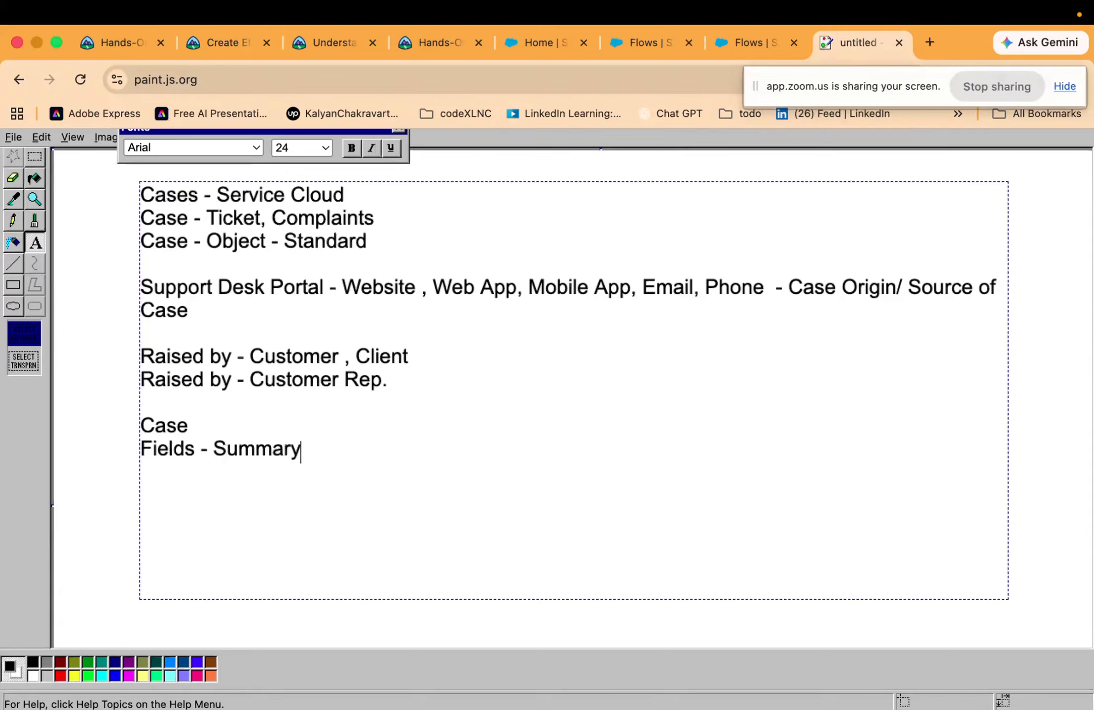
pyautogui.write(', Description')
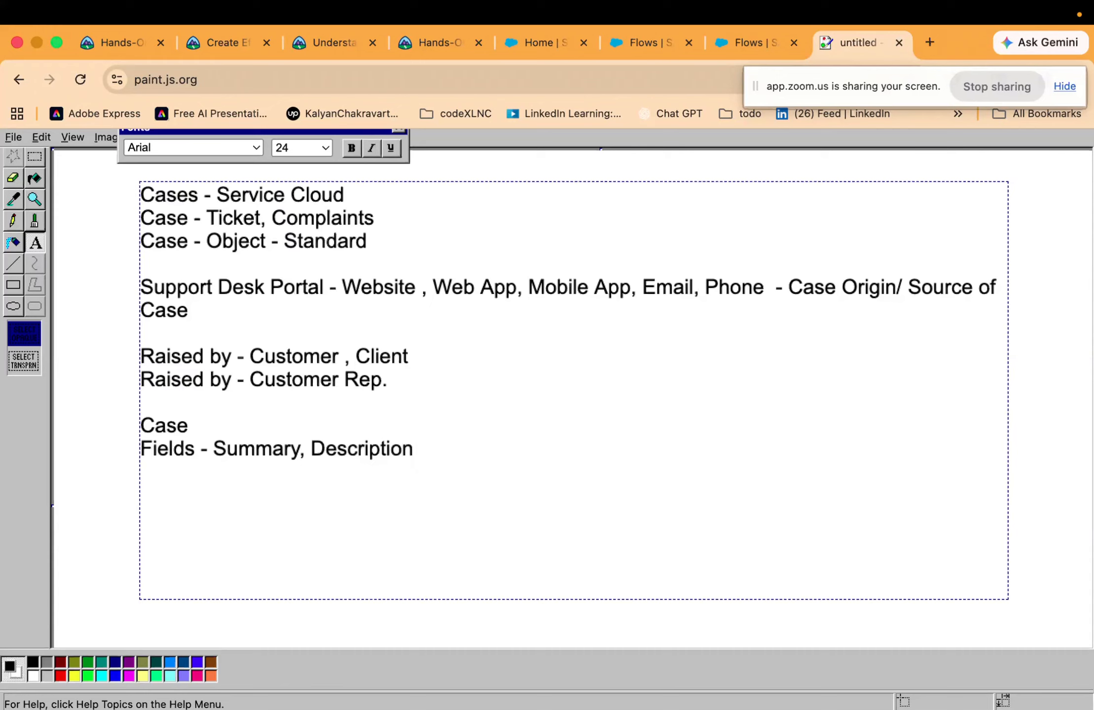
# Extend the Fields line with ", Customer Account , Product , Priority (p1, p2 , p3"
pyautogui.write(' , Customer Acc')
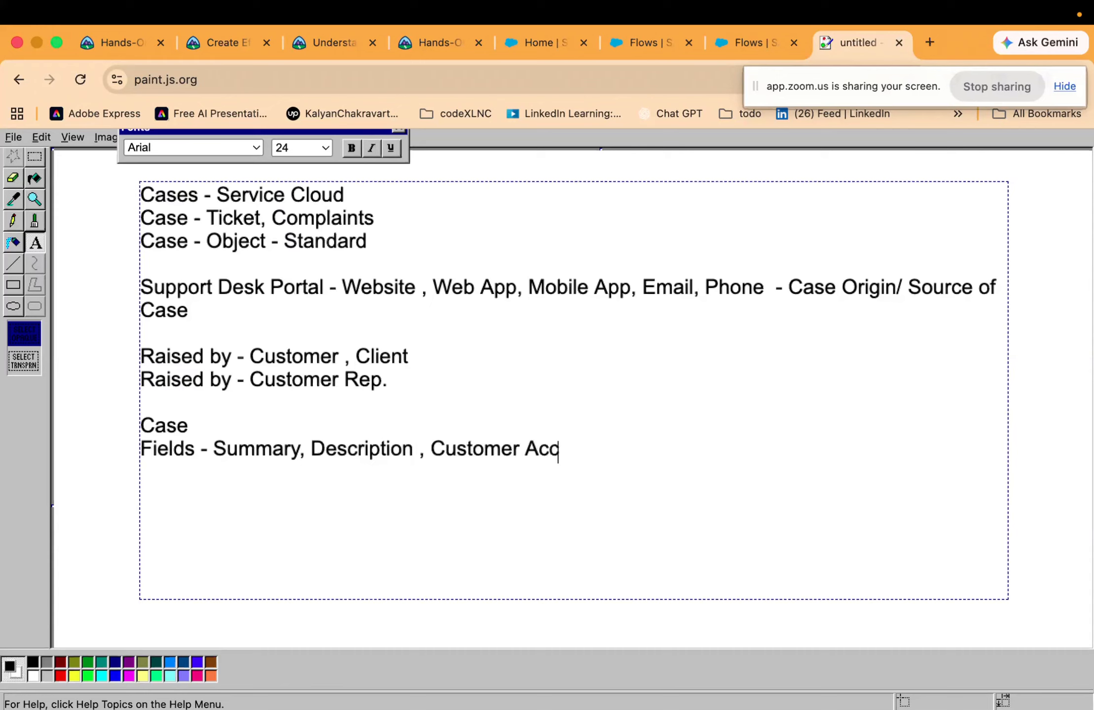
pyautogui.write('ount , Profuct')
pyautogui.press('BackSpace')
pyautogui.press('BackSpace')
pyautogui.press('BackSpace')
pyautogui.press('BackSpace')
pyautogui.write('dy')
pyautogui.press('BackSpace')
pyautogui.write('uct')
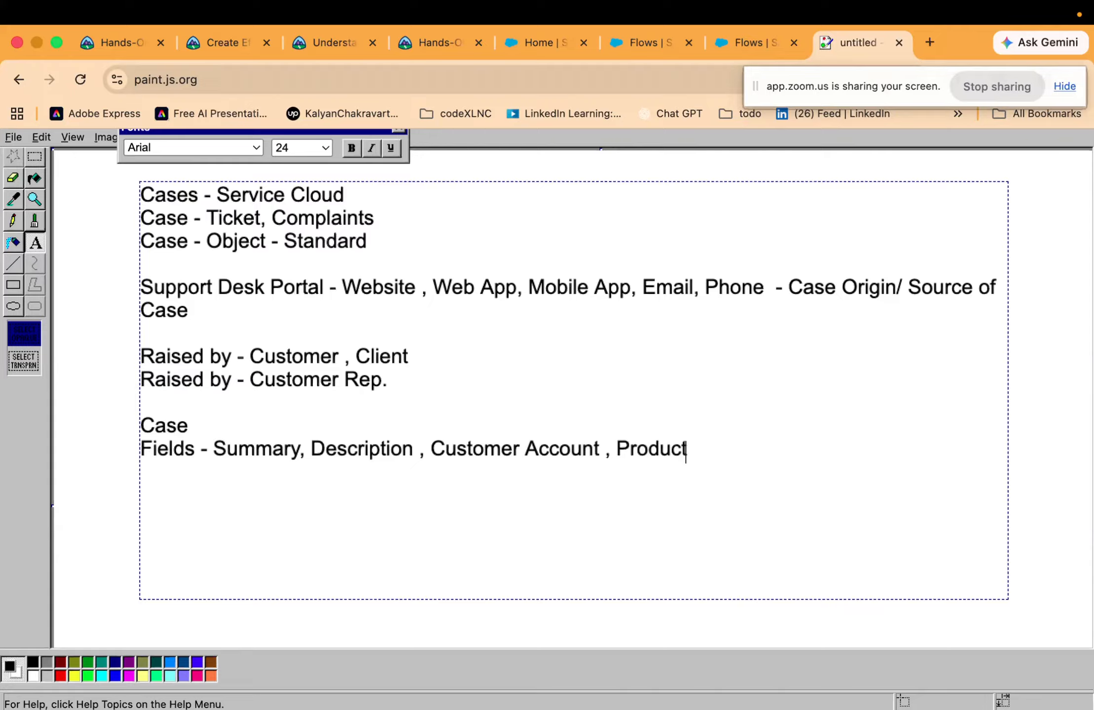
pyautogui.write(' ,')
pyautogui.write('Priority ')
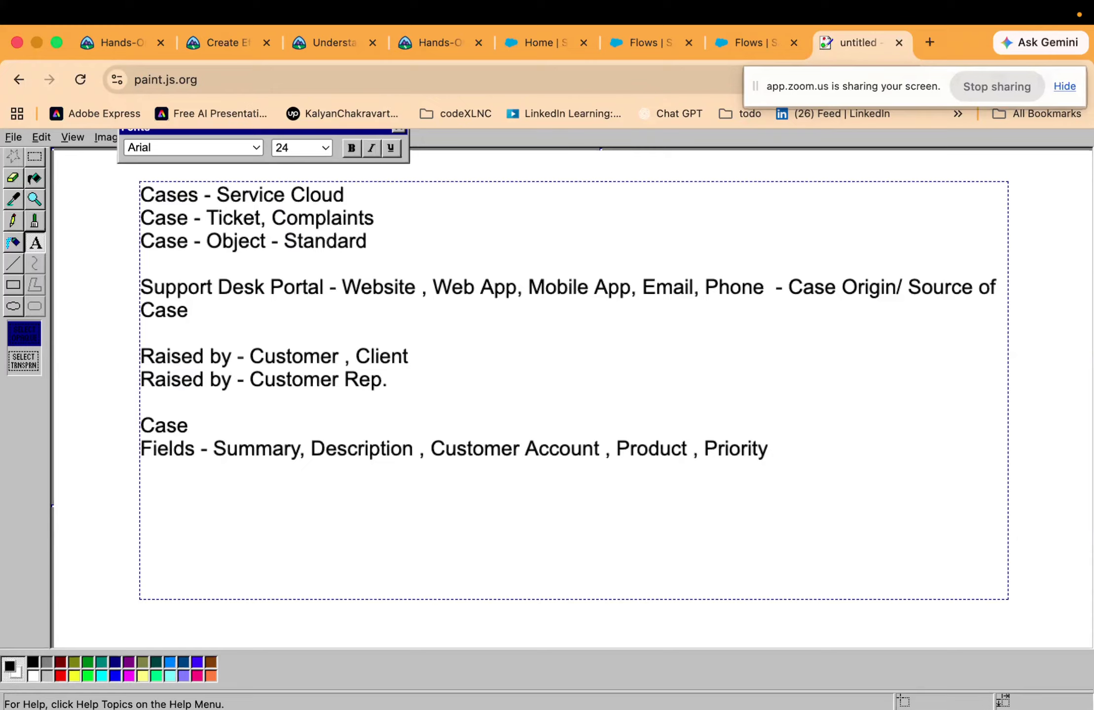
pyautogui.write('(p1, p2 , p3')
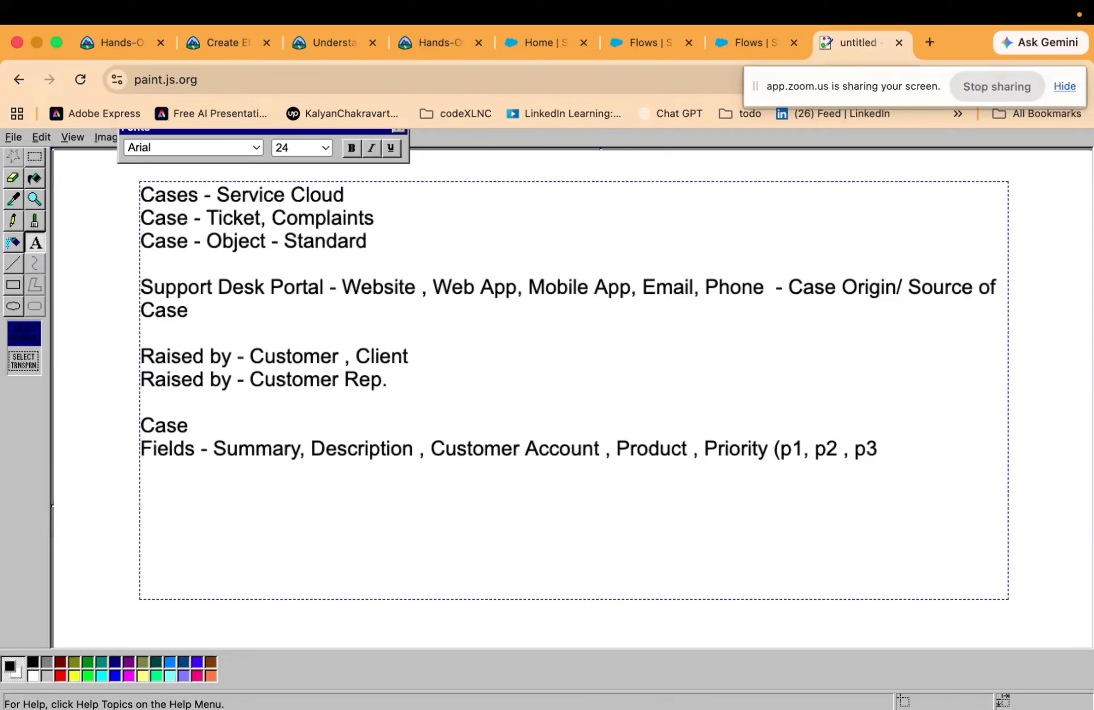
# Close the priority parenthesis on the Fields line and add "Contact Details, Attachements"
pyautogui.write(' ). Cony')
pyautogui.write('a')
pyautogui.press('BackSpace')
pyautogui.press('BackSpace')
pyautogui.write('tacrt')
pyautogui.press('BackSpace')
pyautogui.press('BackSpace')
pyautogui.press('BackSpace')
pyautogui.write('t Deati')
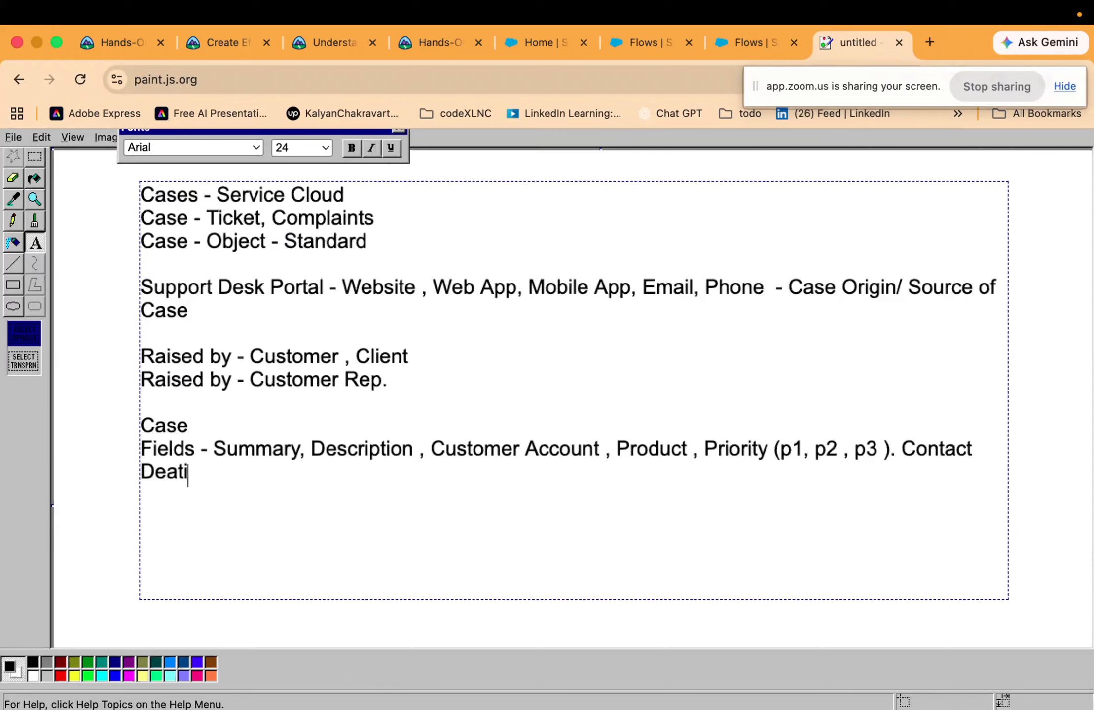
pyautogui.write('ls , Att')
pyautogui.press('BackSpace')
pyautogui.press('BackSpace')
pyautogui.press('BackSpace')
pyautogui.press('BackSpace')
pyautogui.press('BackSpace')
pyautogui.press('BackSpace')
pyautogui.press('BackSpace')
pyautogui.press('BackSpace')
pyautogui.press('BackSpace')
pyautogui.press('BackSpace')
pyautogui.press('BackSpace')
pyautogui.write('tails, Attachements')
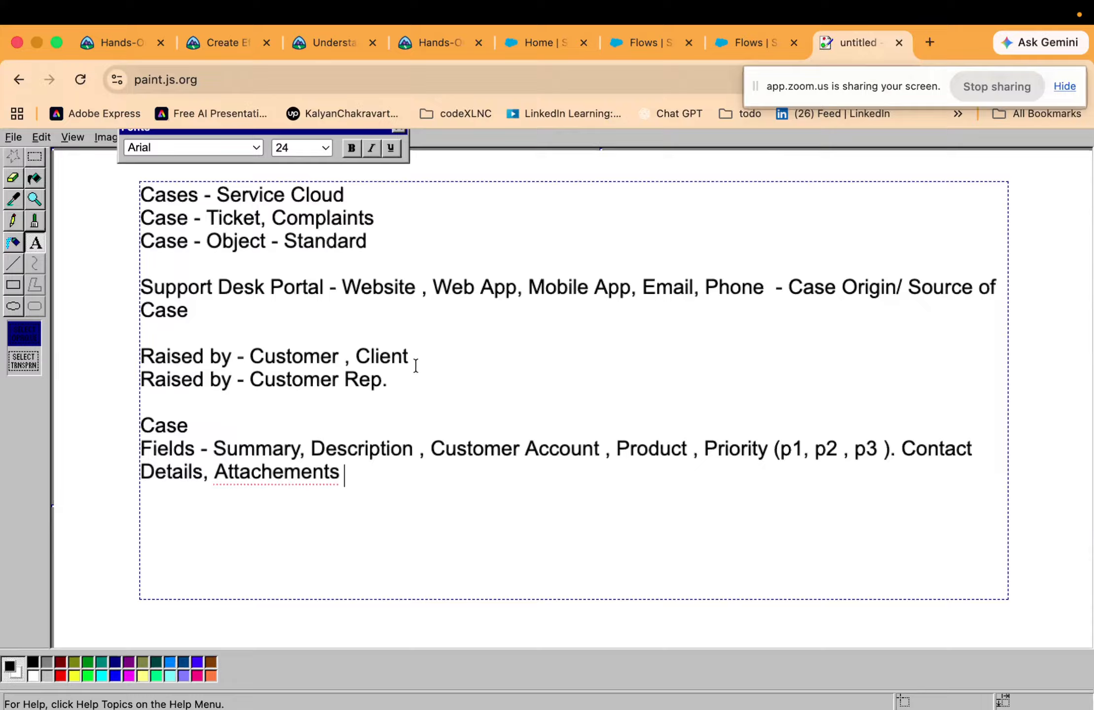
# Append ", Case Number" to the Fields line with a sample case number in parentheses
pyautogui.moveTo(372, 465); pyautogui.dragTo(343, 488)
pyautogui.moveTo(354, 476); pyautogui.dragTo(136, 445)
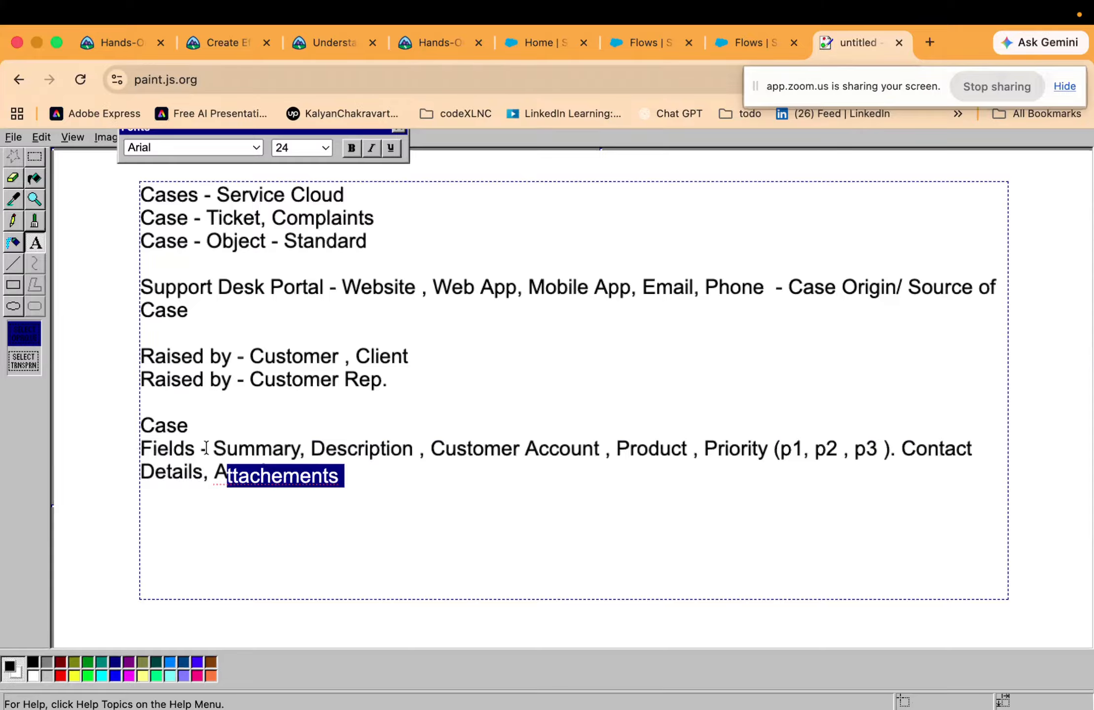
pyautogui.click(359, 477)
pyautogui.write(',')
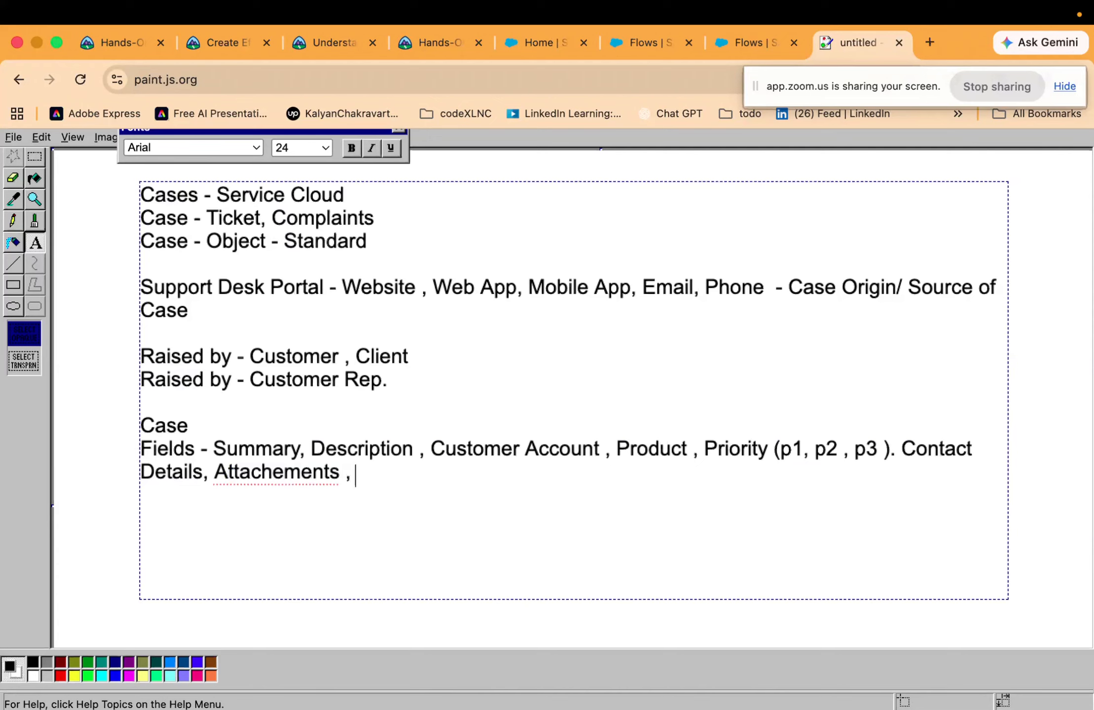
pyautogui.write(' Case N')
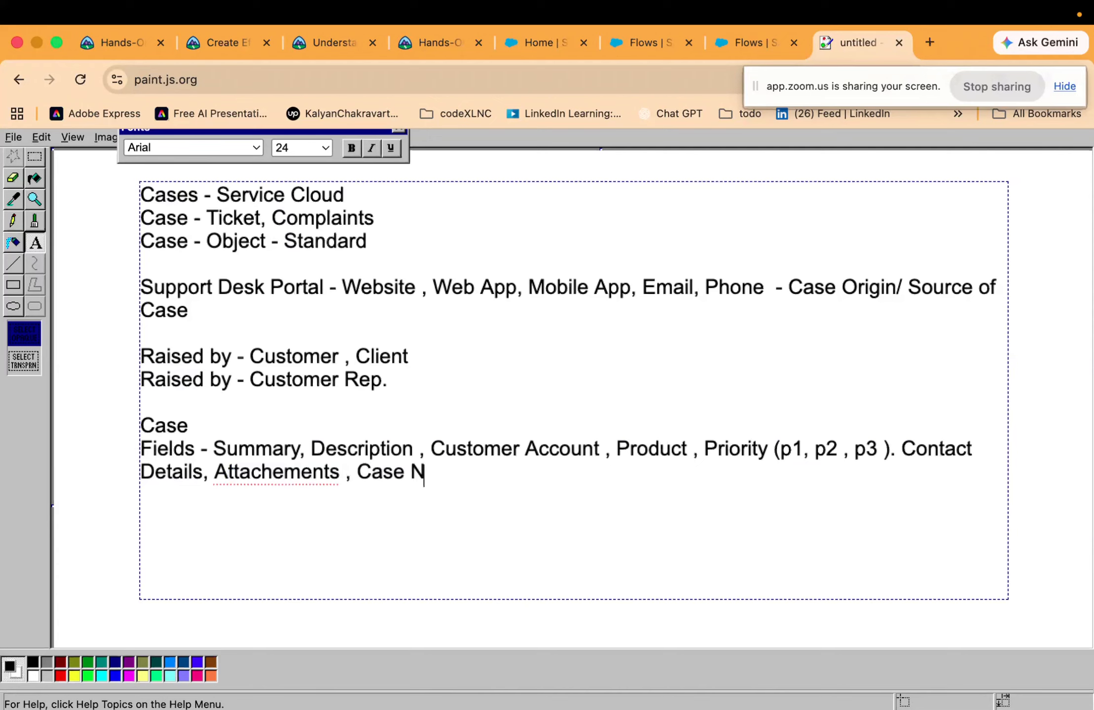
pyautogui.write('umber')
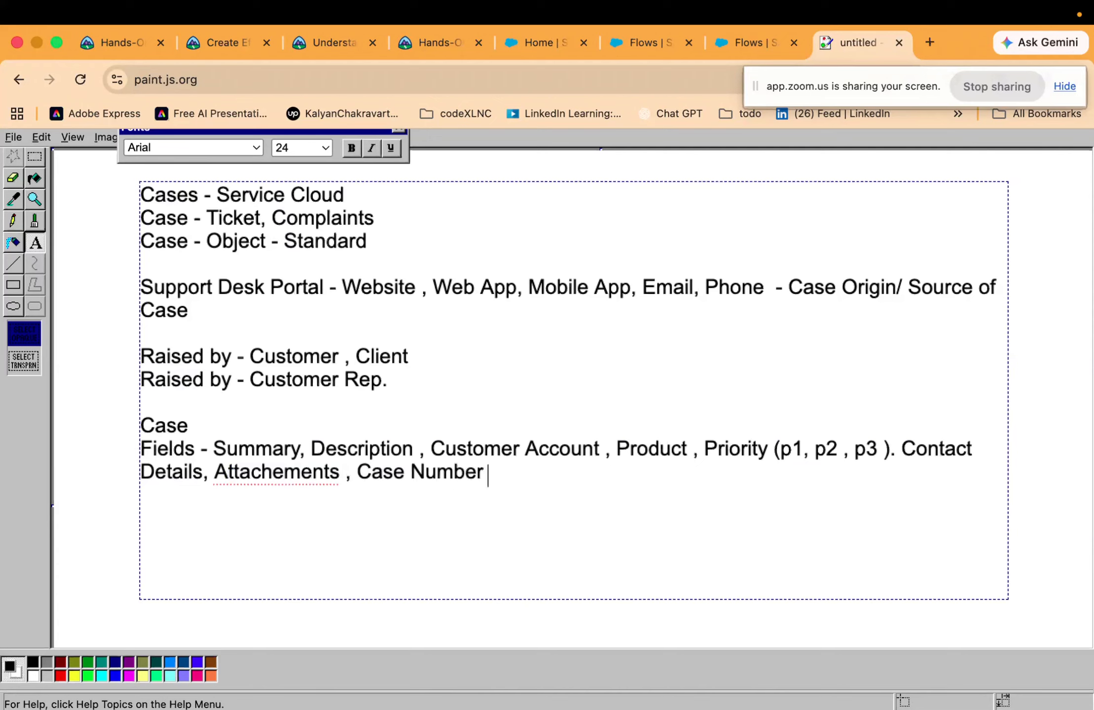
pyautogui.write(' ( 51673547614AD')
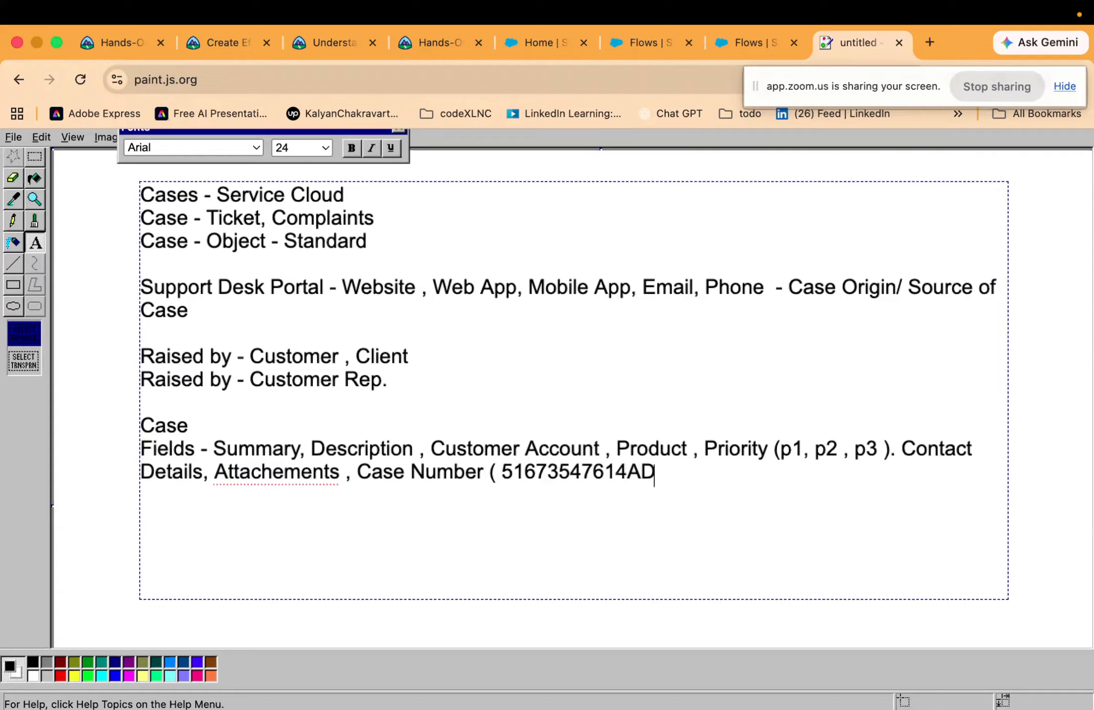
pyautogui.press('BackSpace')
pyautogui.press('BackSpace')
pyautogui.write(')')
# Correct the misspelled word "Attachements" in the Fields line to "Attachments"
pyautogui.rightClick(296, 477)
pyautogui.click(344, 193)
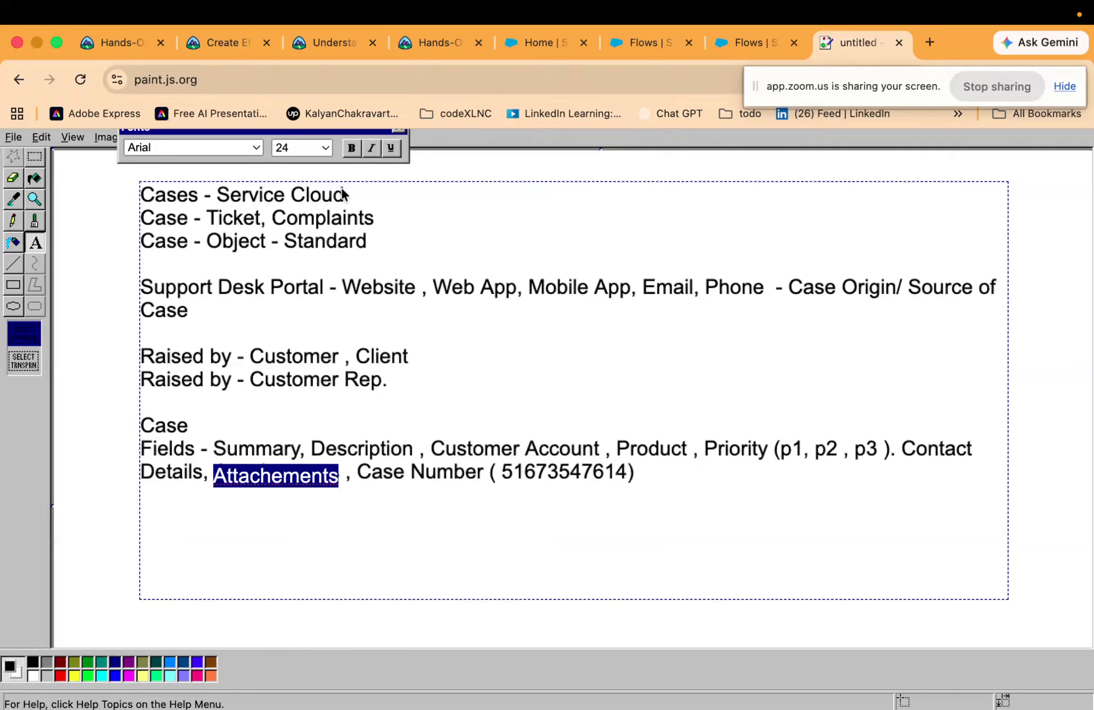
pyautogui.doubleClick(167, 424)
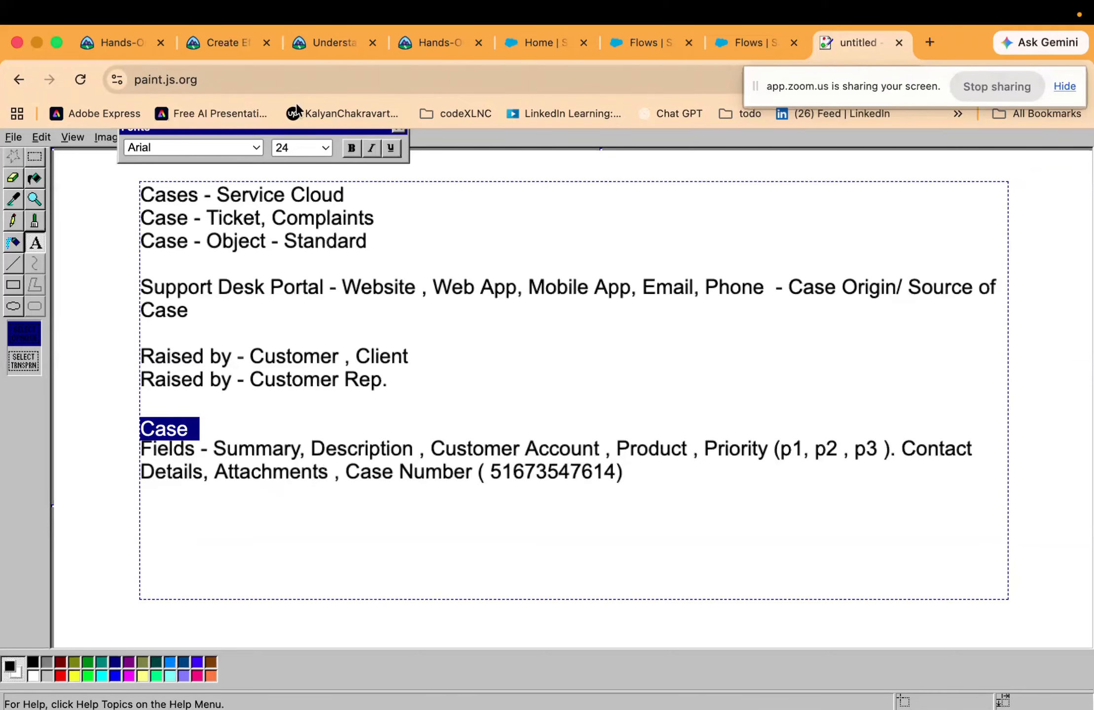
# Switch to the Salesforce Service app, open the Cases list and start a new case
pyautogui.click(231, 43)
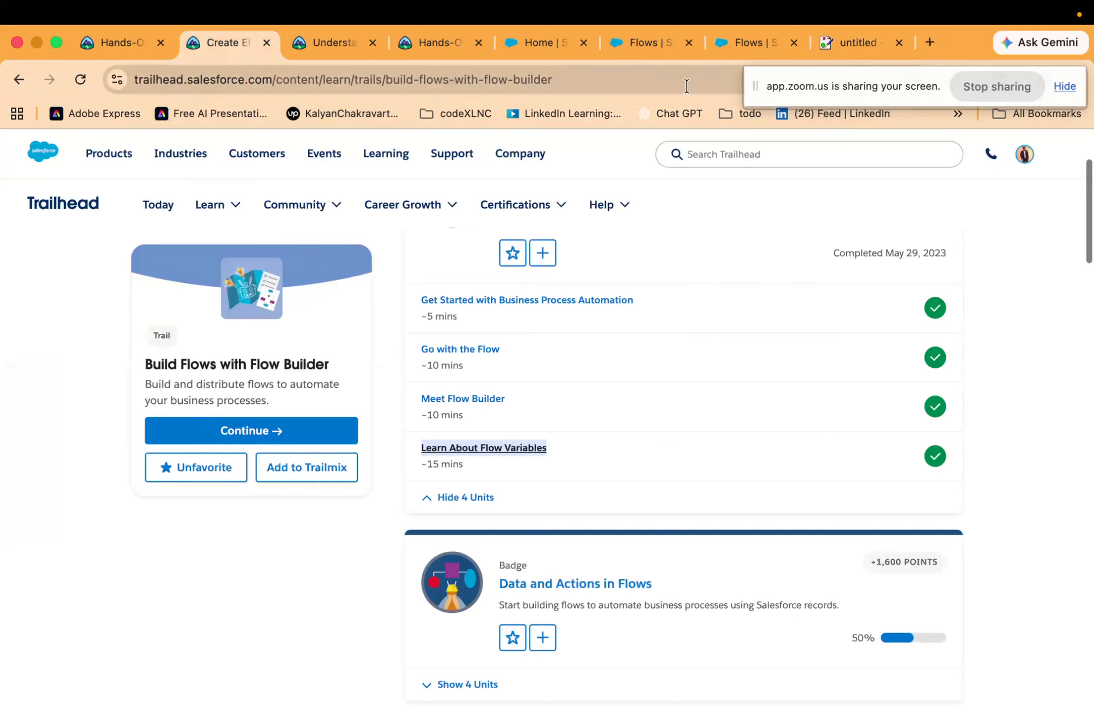
pyautogui.click(556, 39)
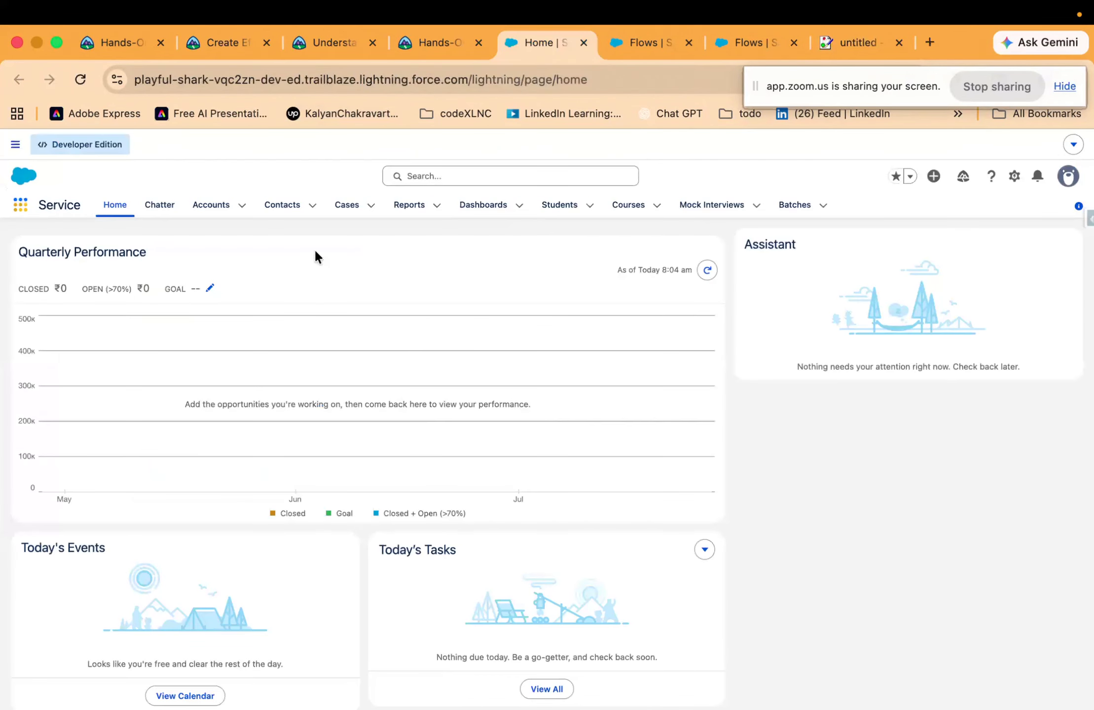
pyautogui.click(349, 205)
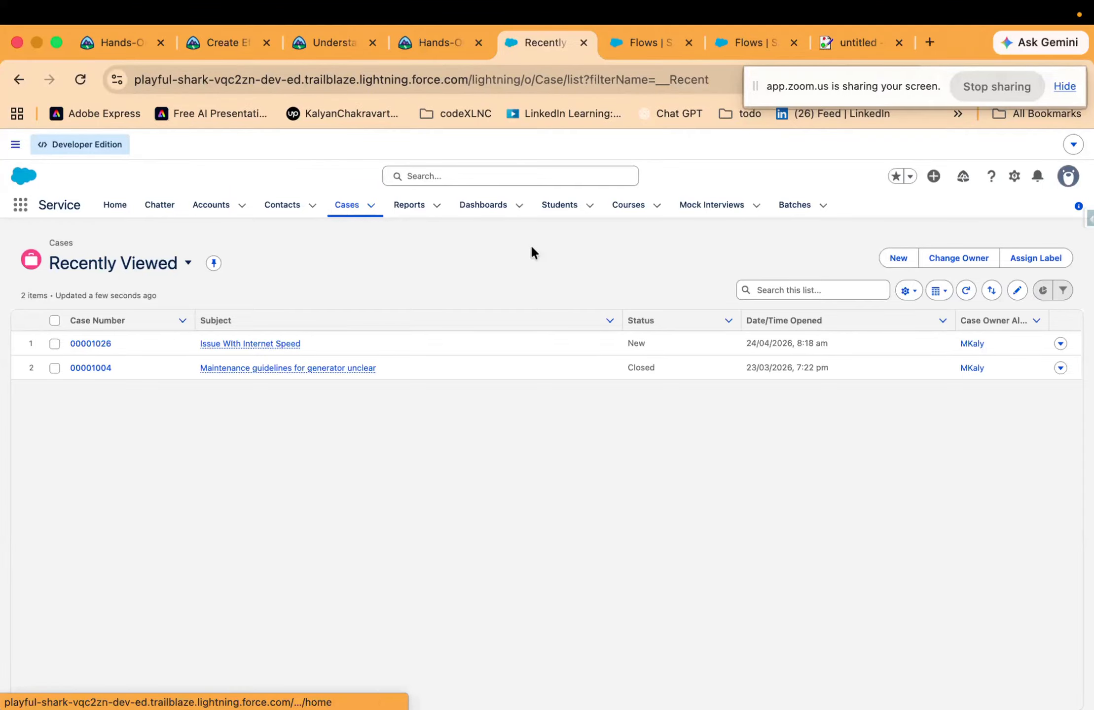
pyautogui.click(892, 269)
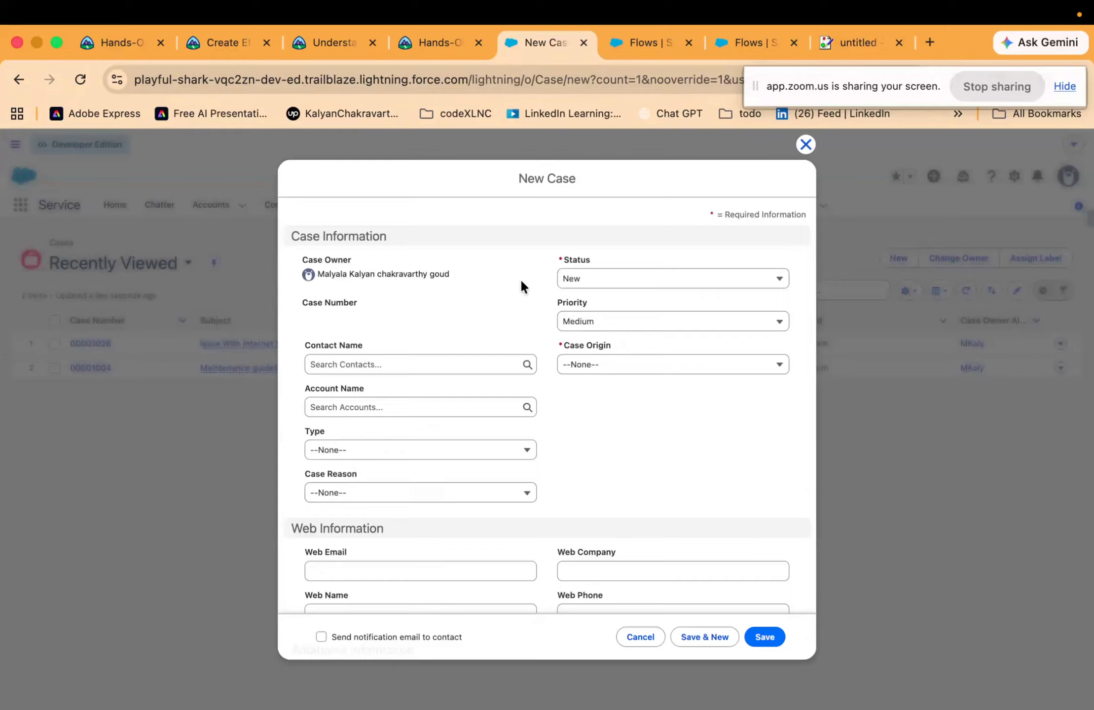
# Choose the first recent contact for the new case and set its account to Edge Communications
pyautogui.click(403, 365)
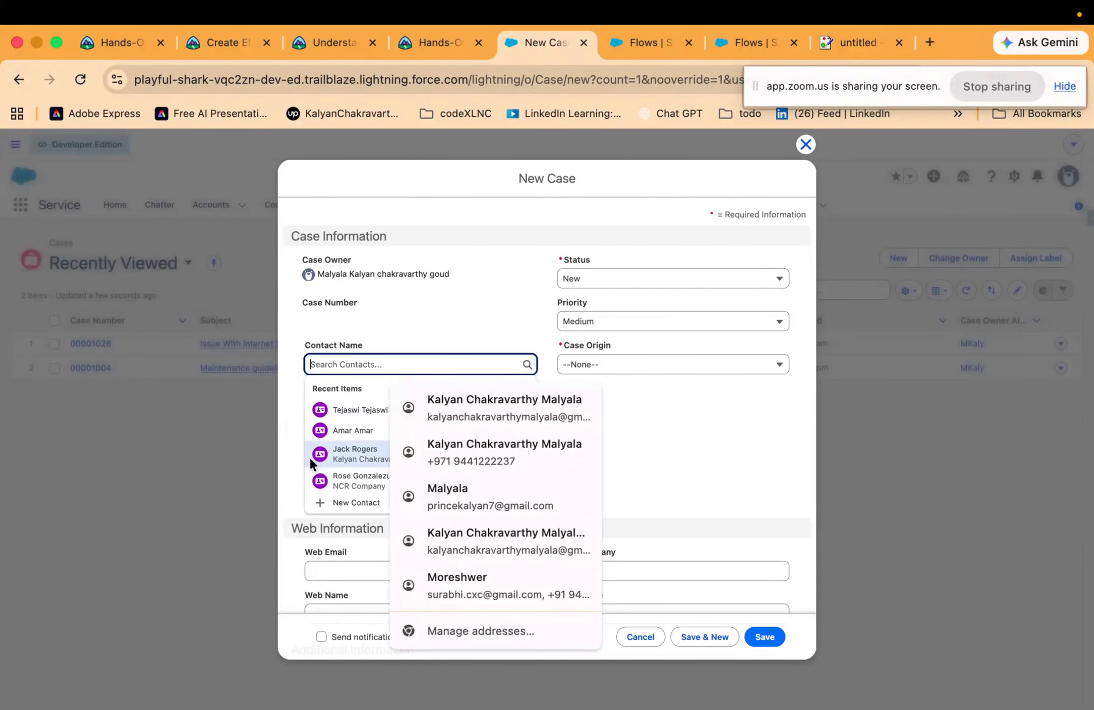
pyautogui.click(359, 411)
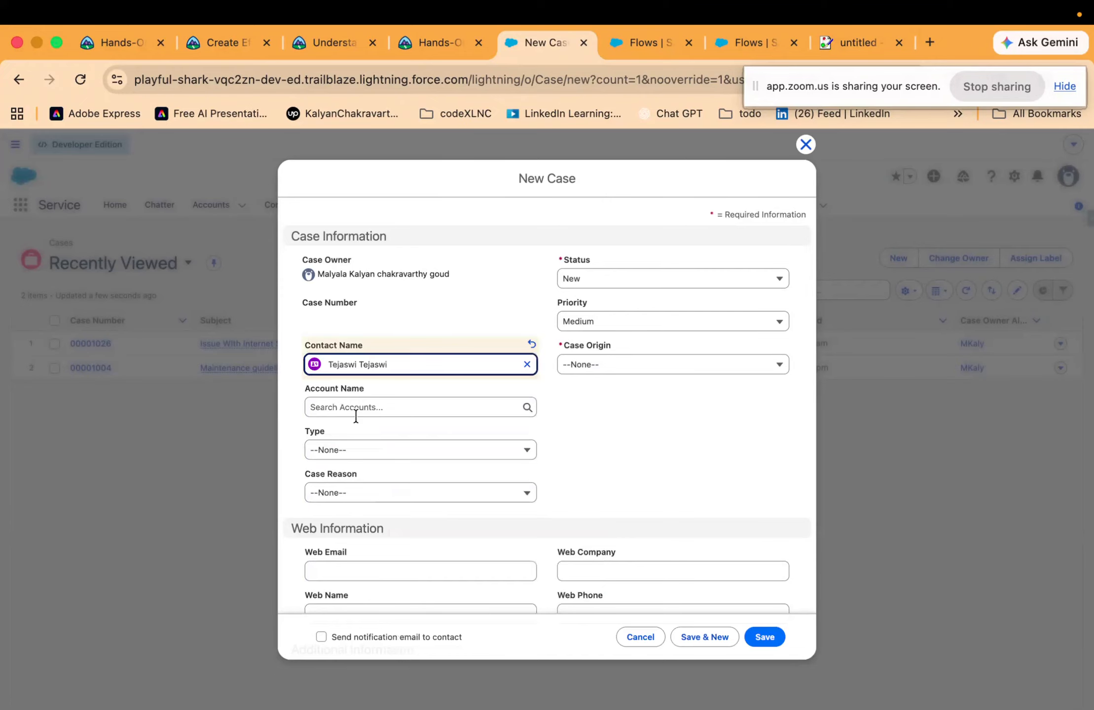
pyautogui.click(418, 407)
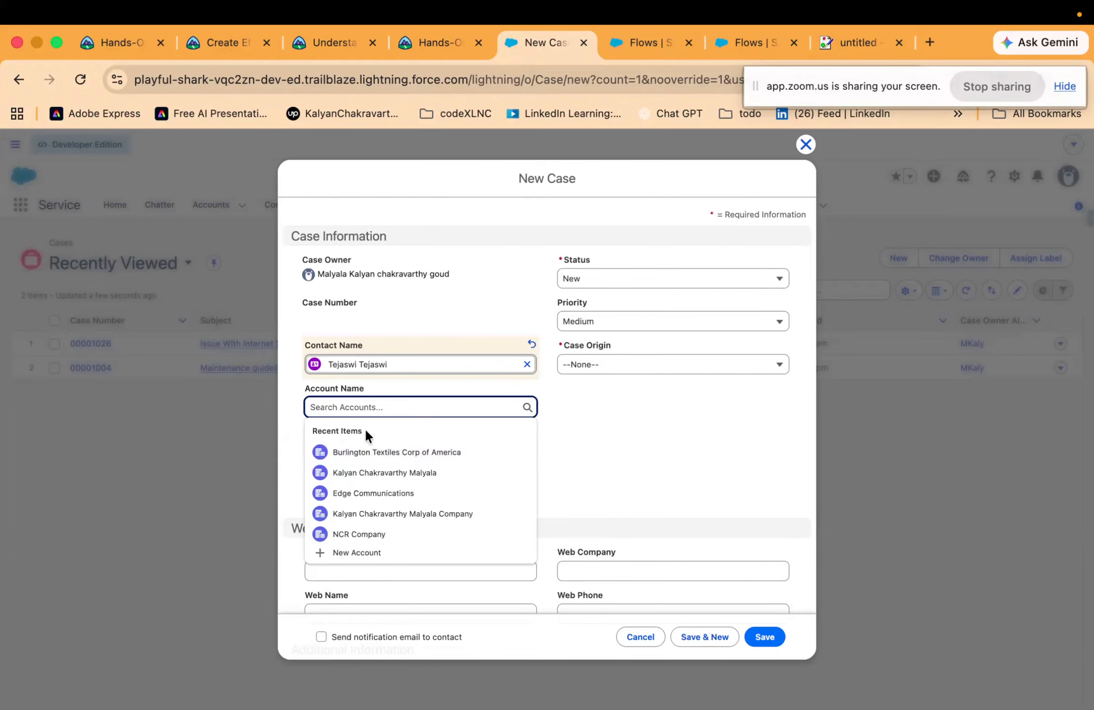
pyautogui.click(389, 495)
# Set the new case's type to Electronic and its case origin to Phone
pyautogui.click(435, 460)
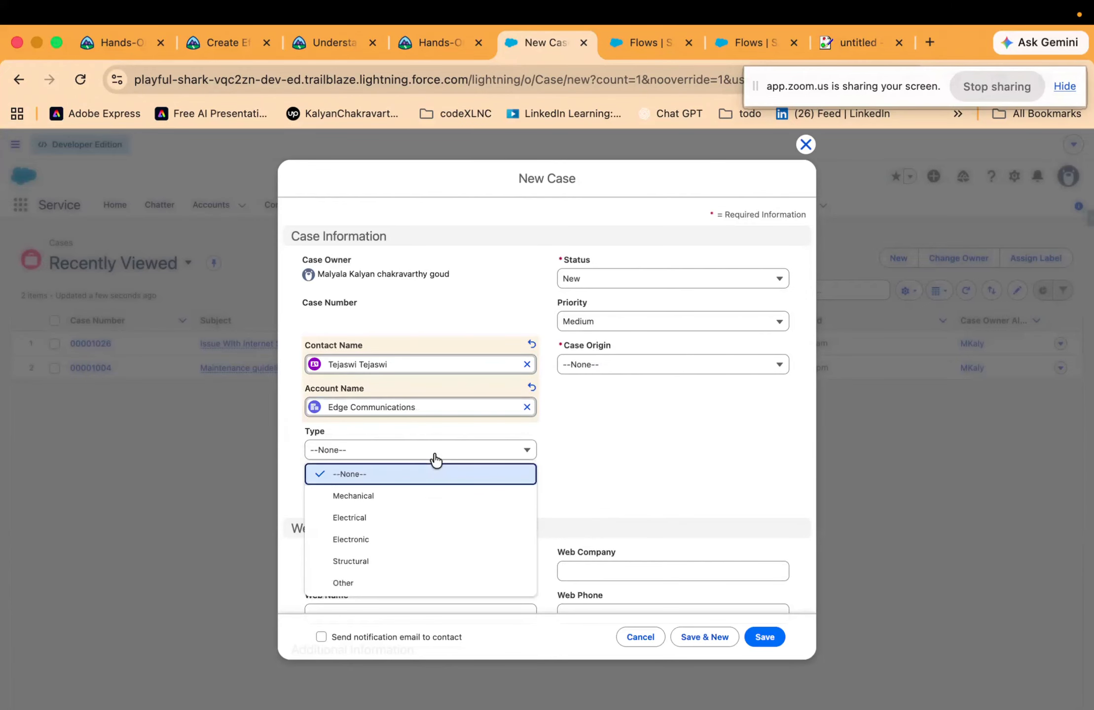
pyautogui.click(417, 547)
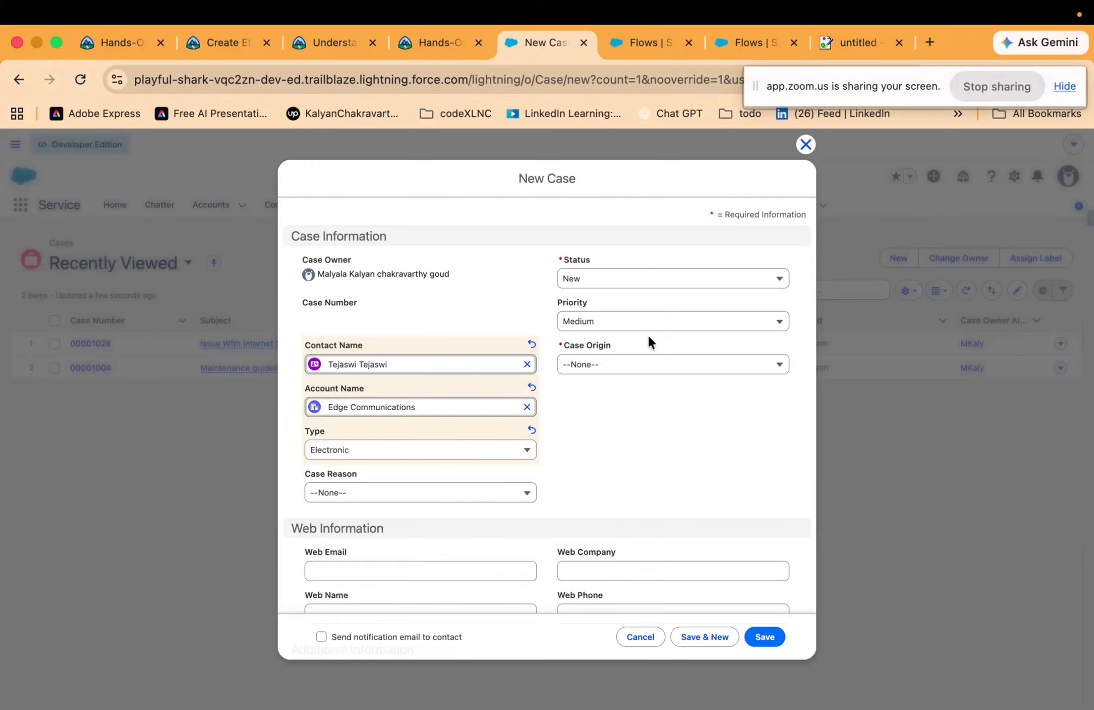
pyautogui.click(641, 368)
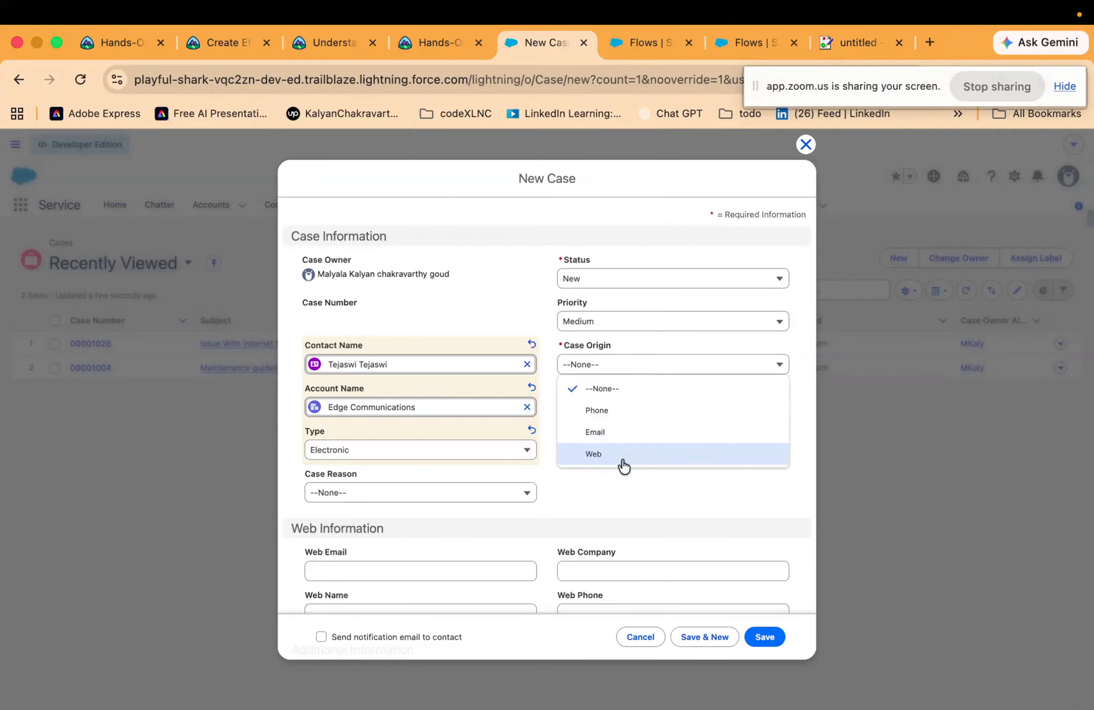
pyautogui.click(640, 412)
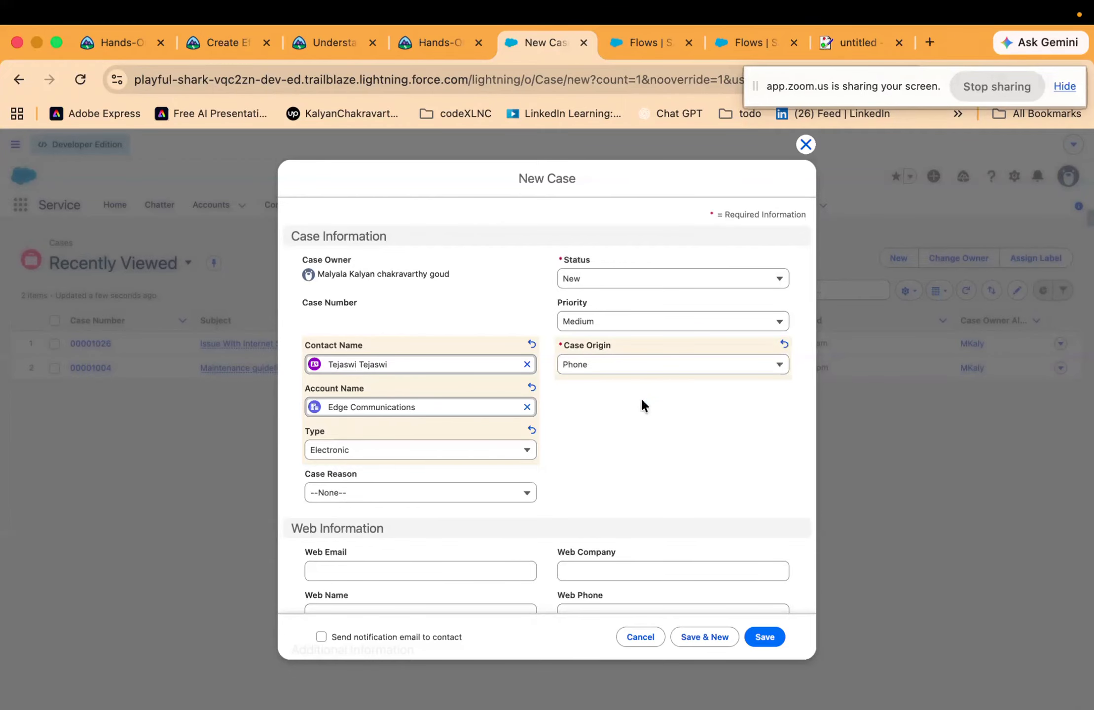
pyautogui.scroll(-1, 599, 437)
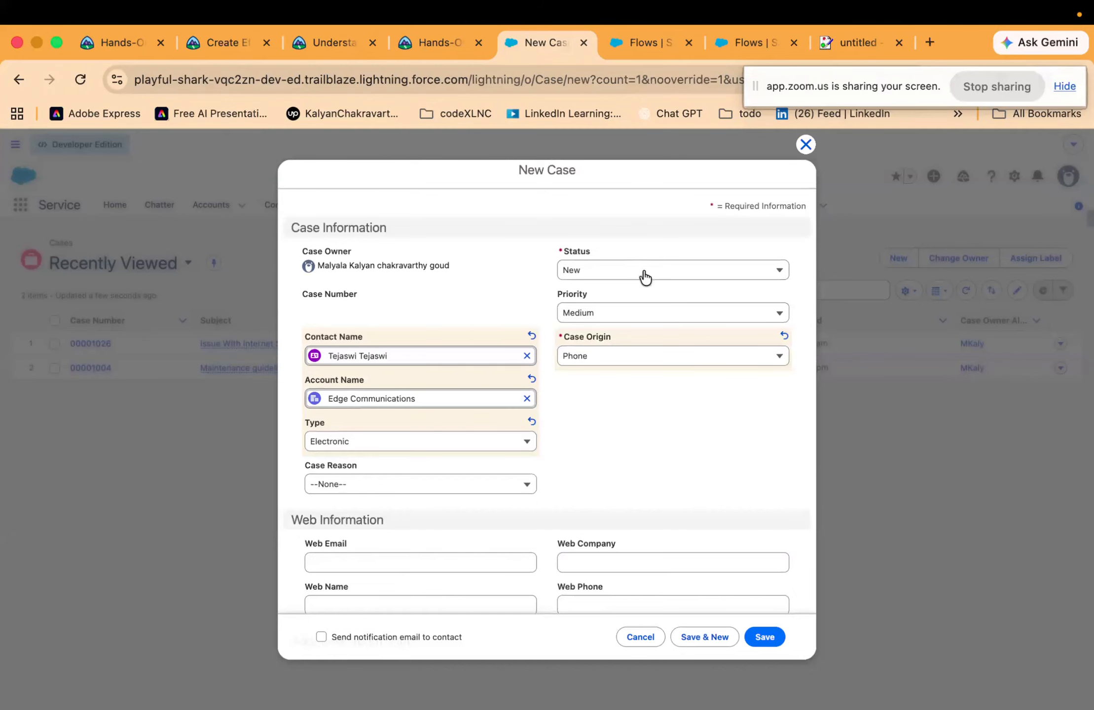
# Review the available Status and Priority options for the new case, keeping New and Medium selected
pyautogui.click(644, 277)
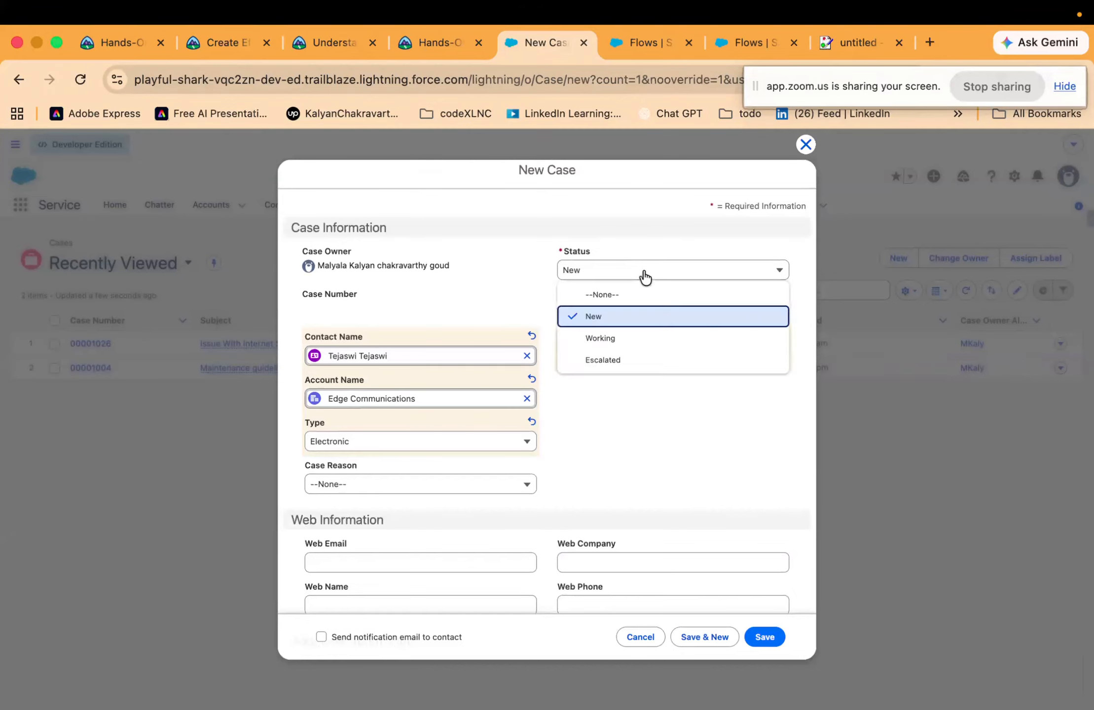
pyautogui.click(643, 325)
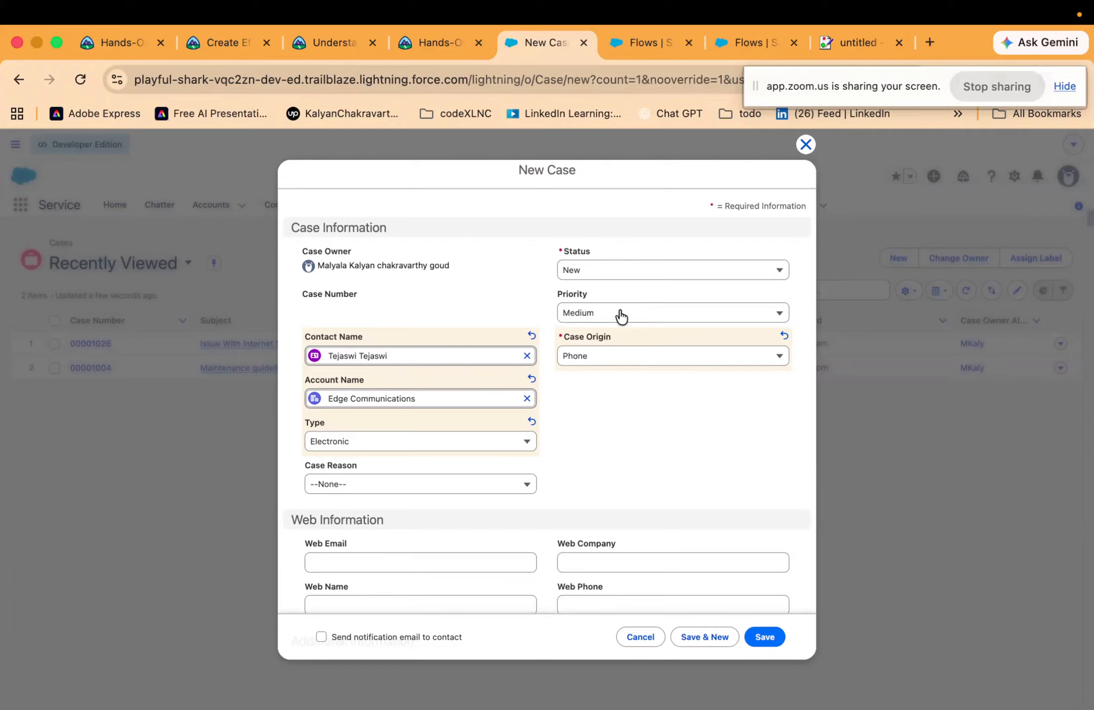
pyautogui.click(607, 277)
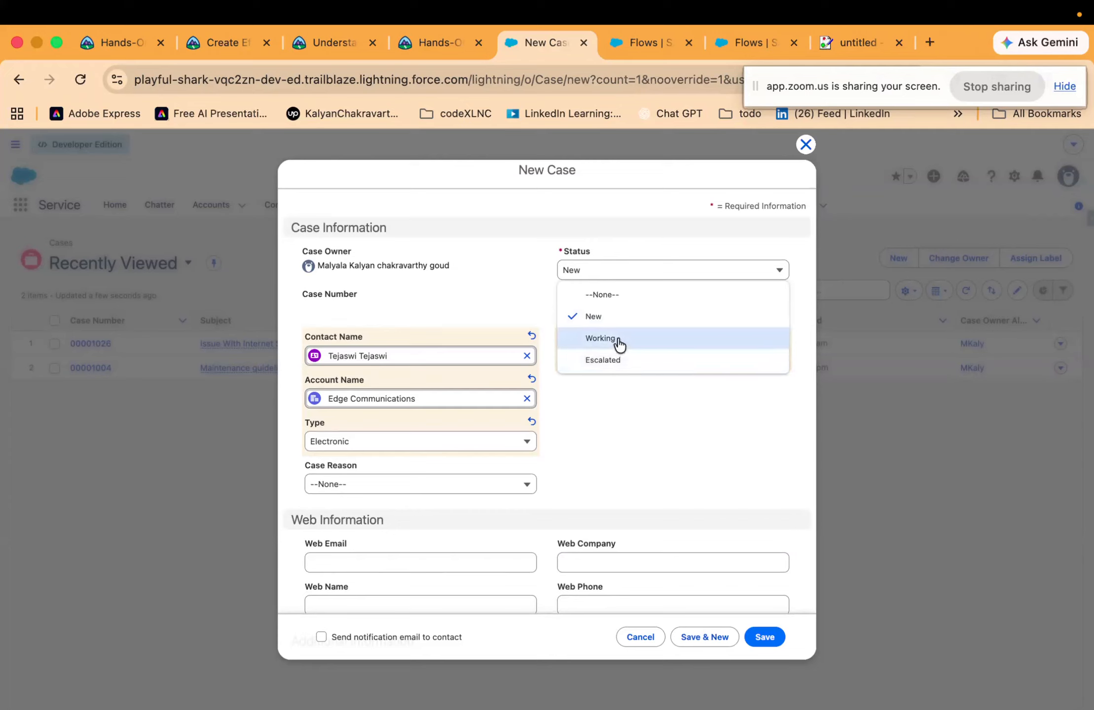
pyautogui.click(629, 388)
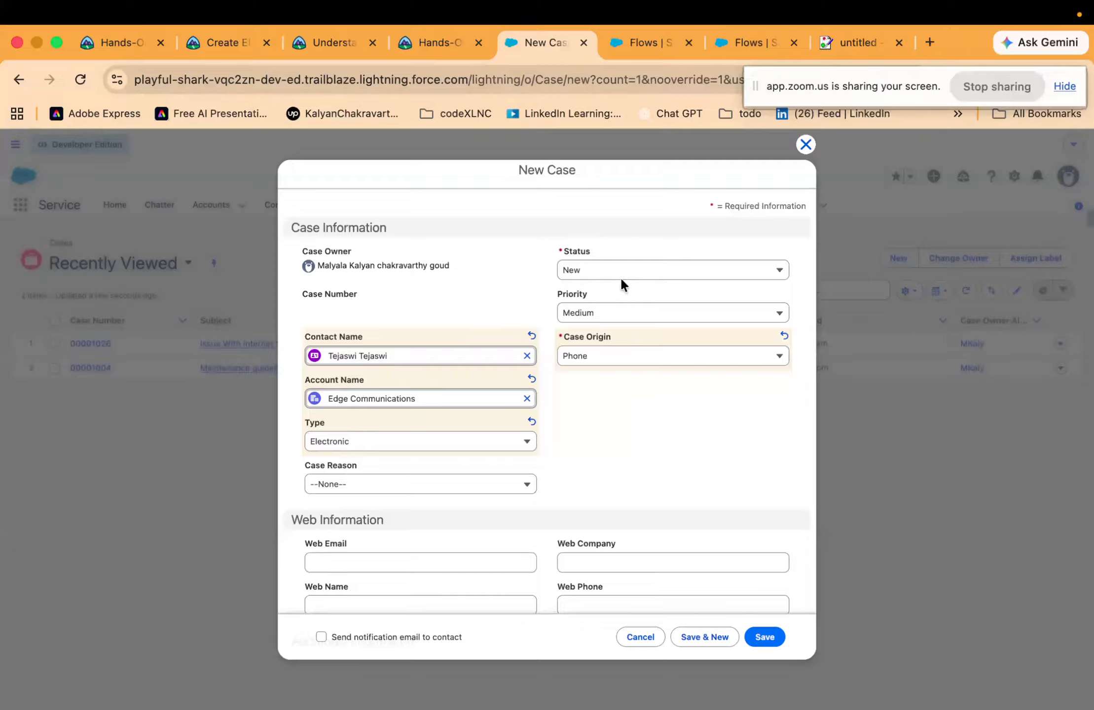
pyautogui.click(639, 324)
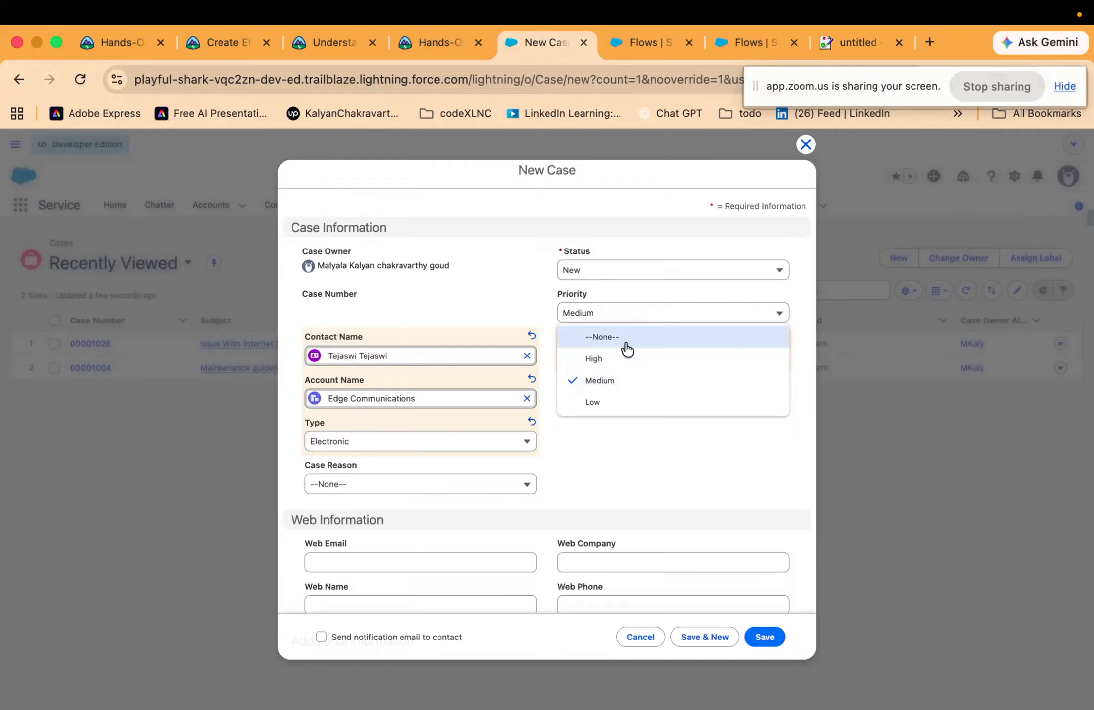
pyautogui.click(626, 372)
pyautogui.click(626, 363)
pyautogui.click(510, 317)
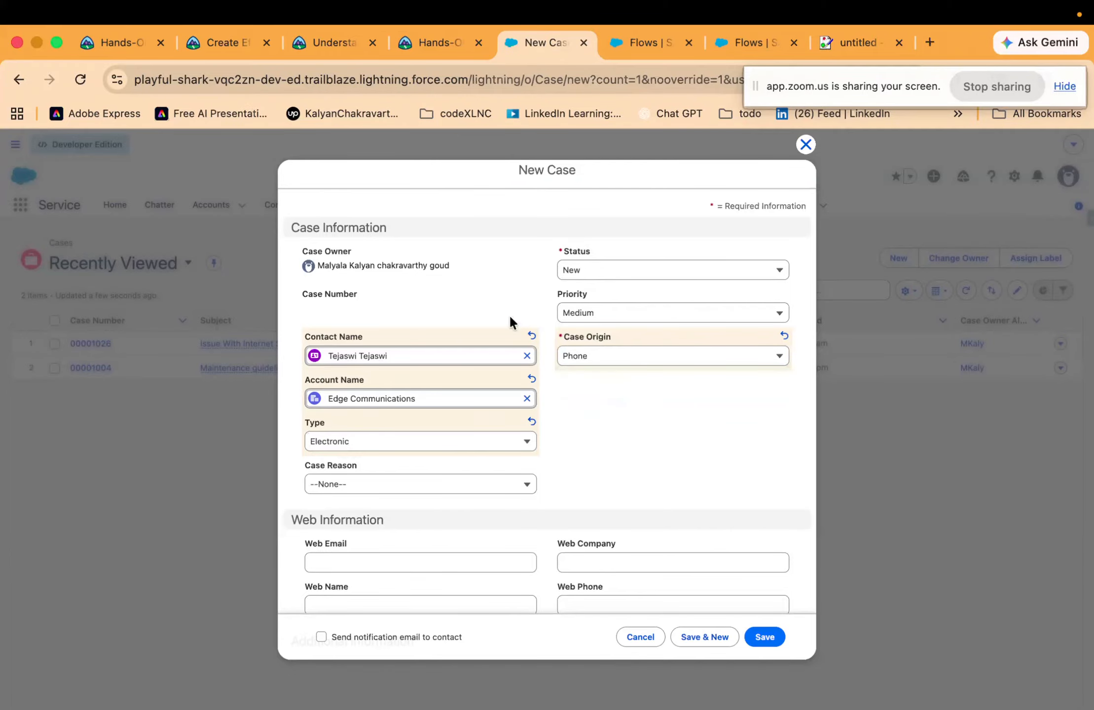
# Set the new case's Case Reason to Equipment Complexity
pyautogui.scroll(-3, 510, 318)
pyautogui.scroll(-1, 512, 323)
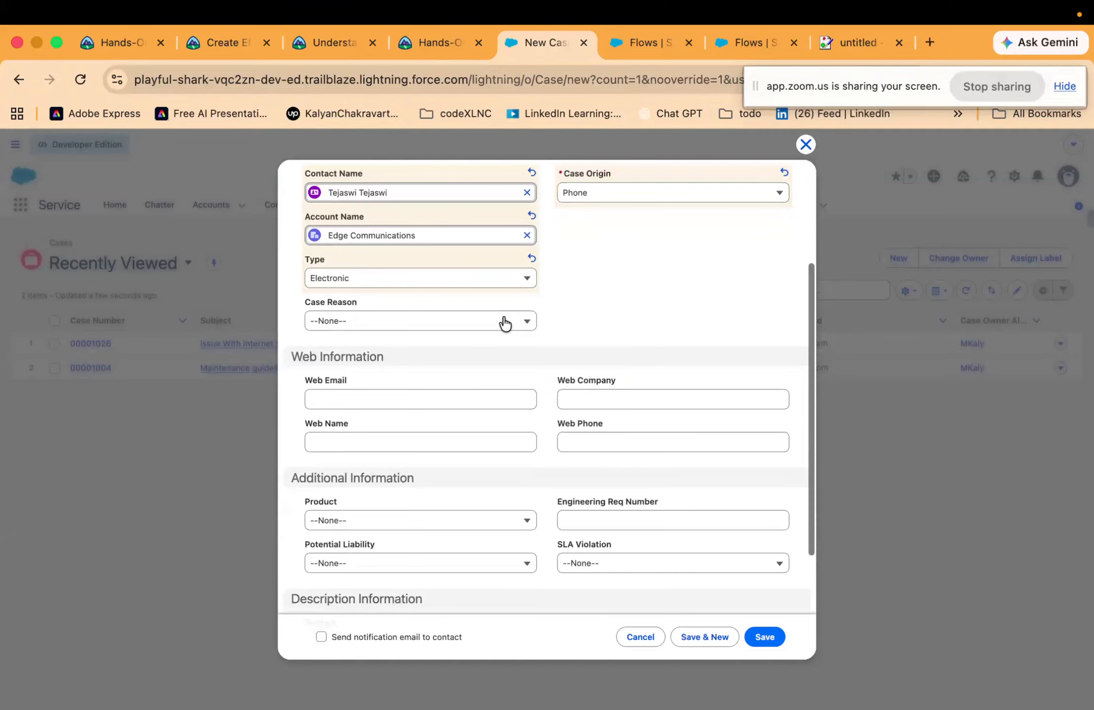
pyautogui.click(504, 321)
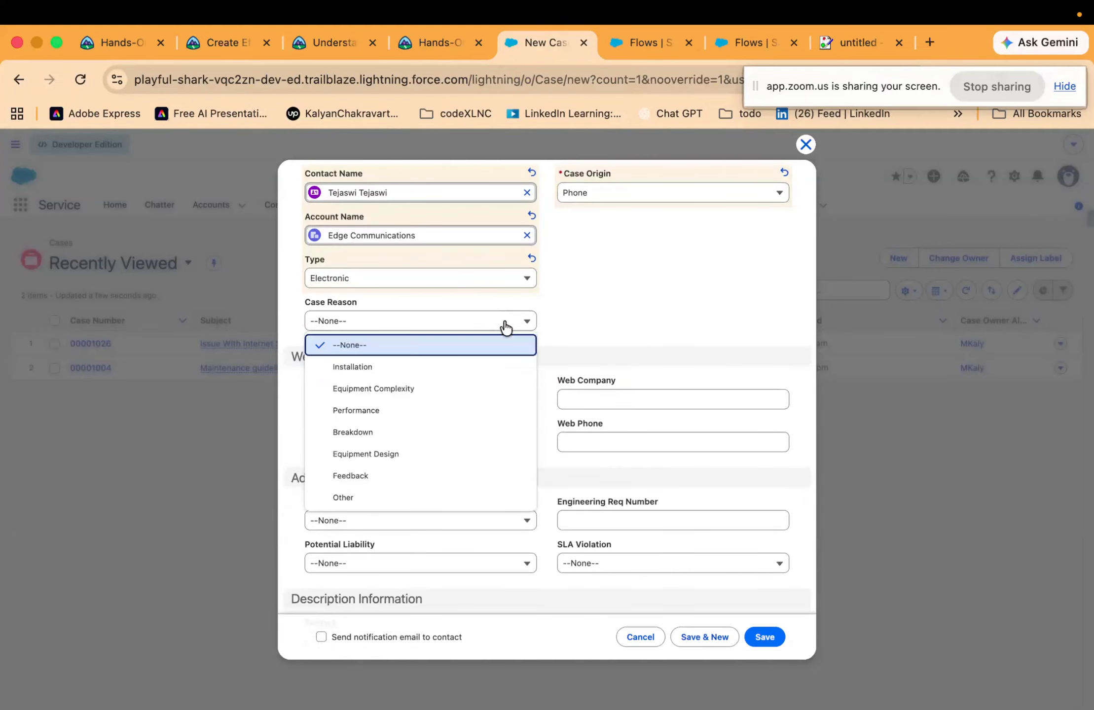
pyautogui.click(465, 390)
# Leave the subject, description and internal comments empty and set the new case's product to GC3020
pyautogui.scroll(-5, 466, 396)
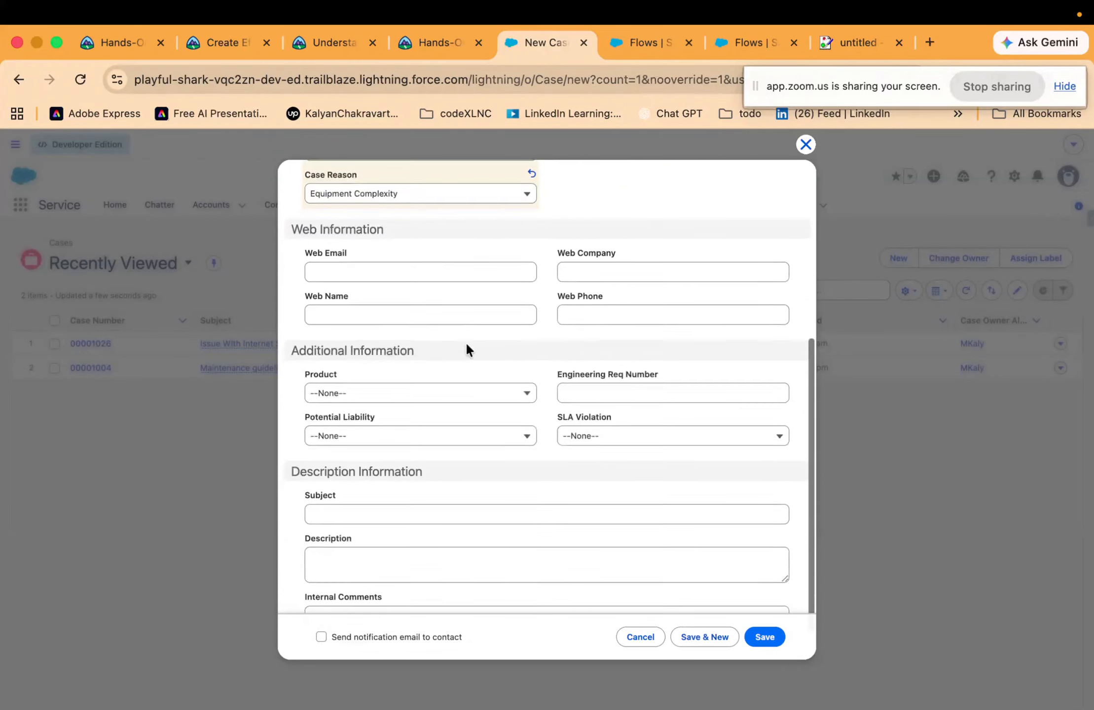
pyautogui.click(371, 471)
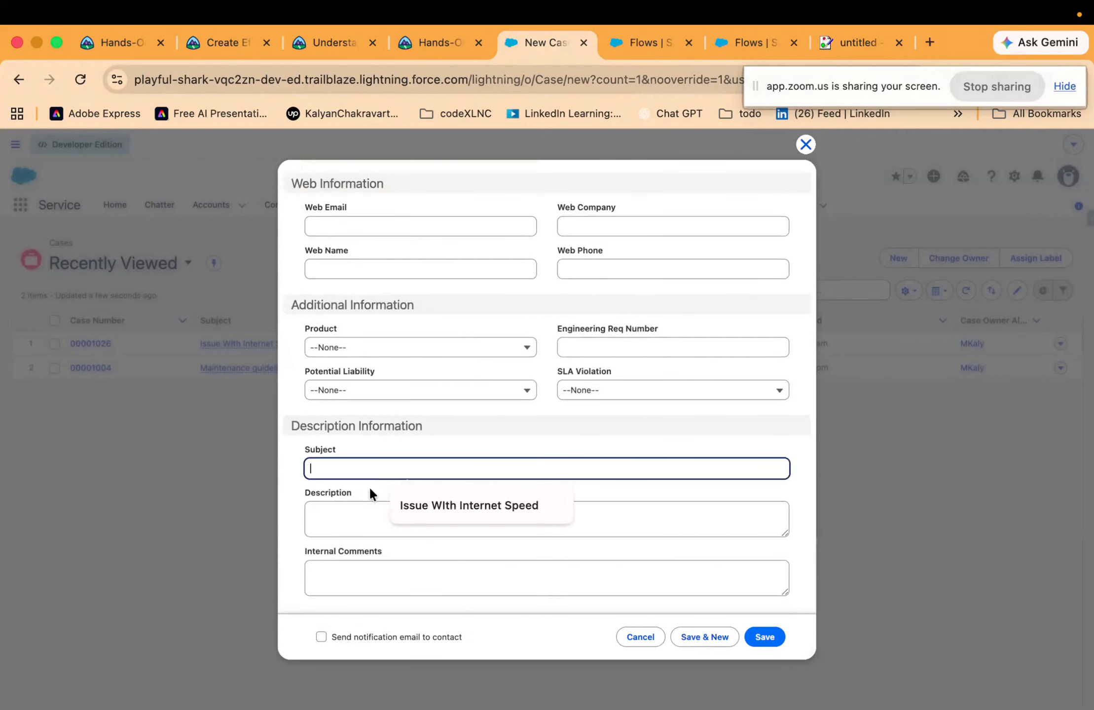
pyautogui.click(361, 514)
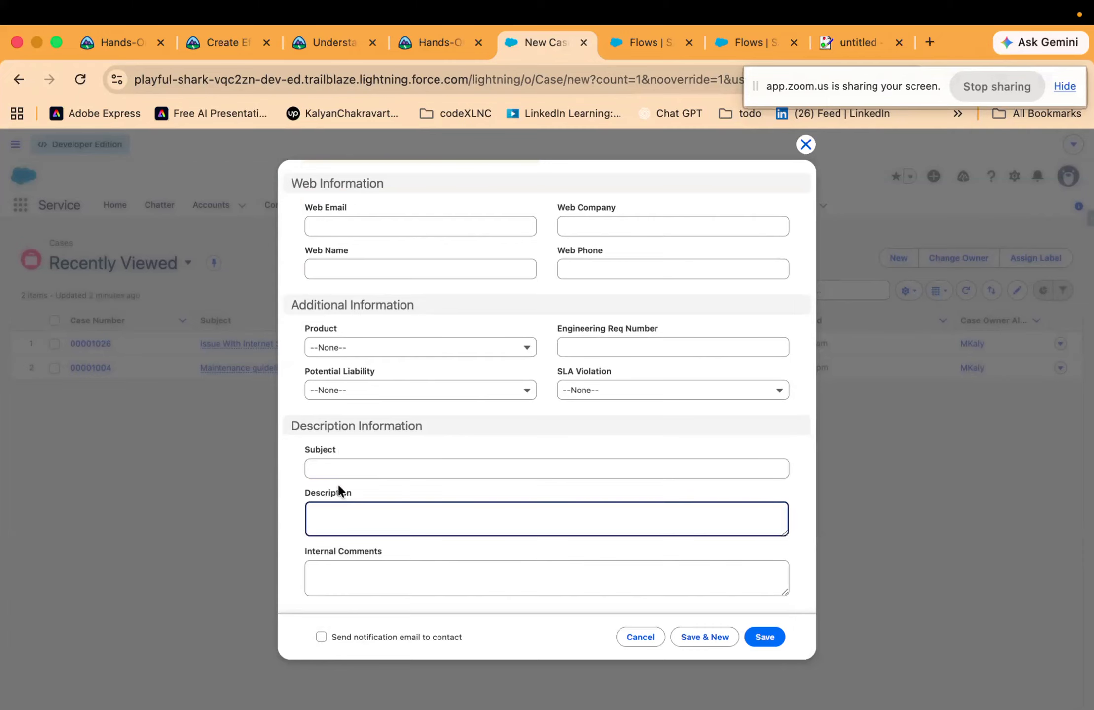
pyautogui.click(370, 564)
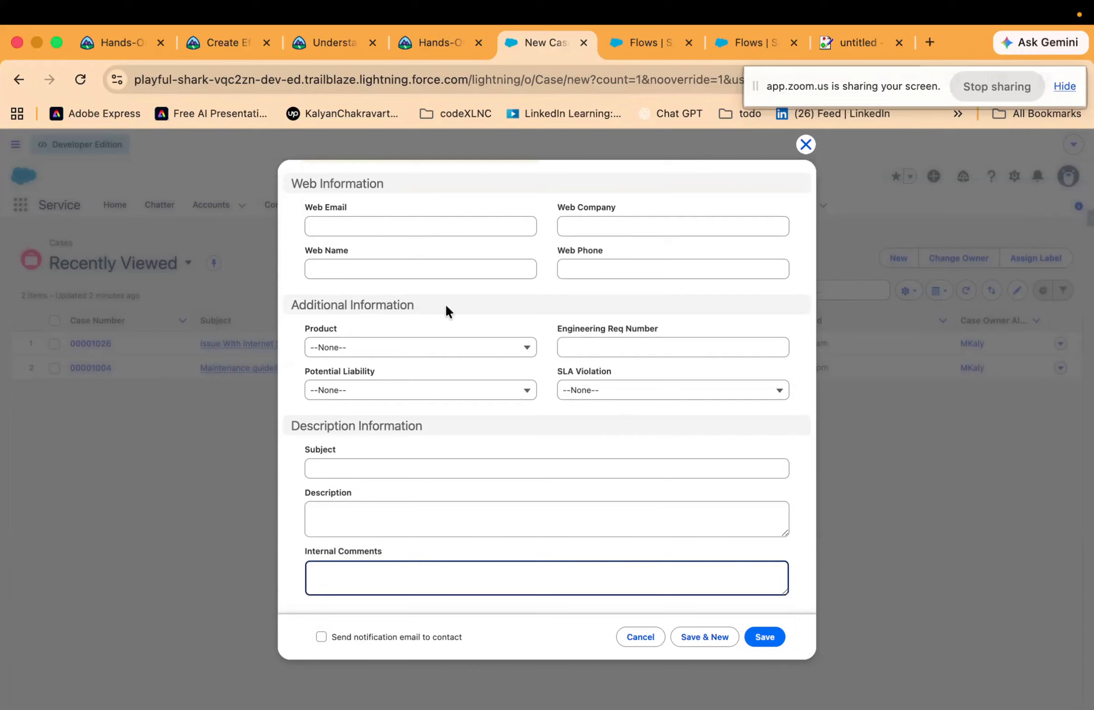
pyautogui.click(444, 351)
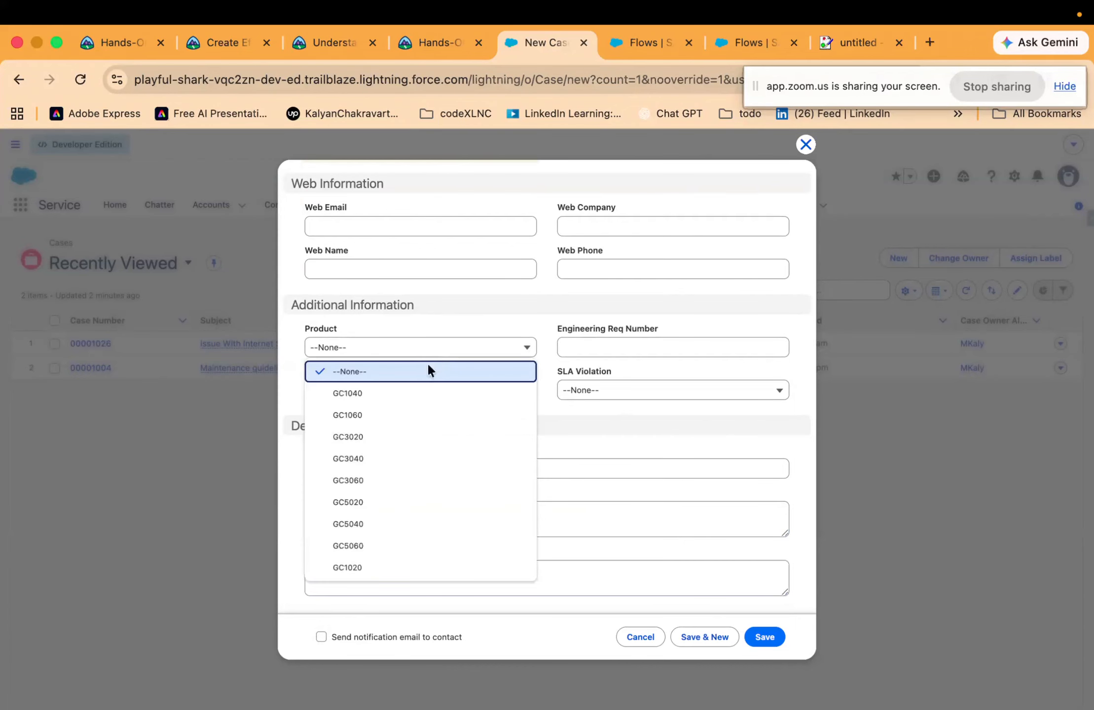
pyautogui.click(416, 436)
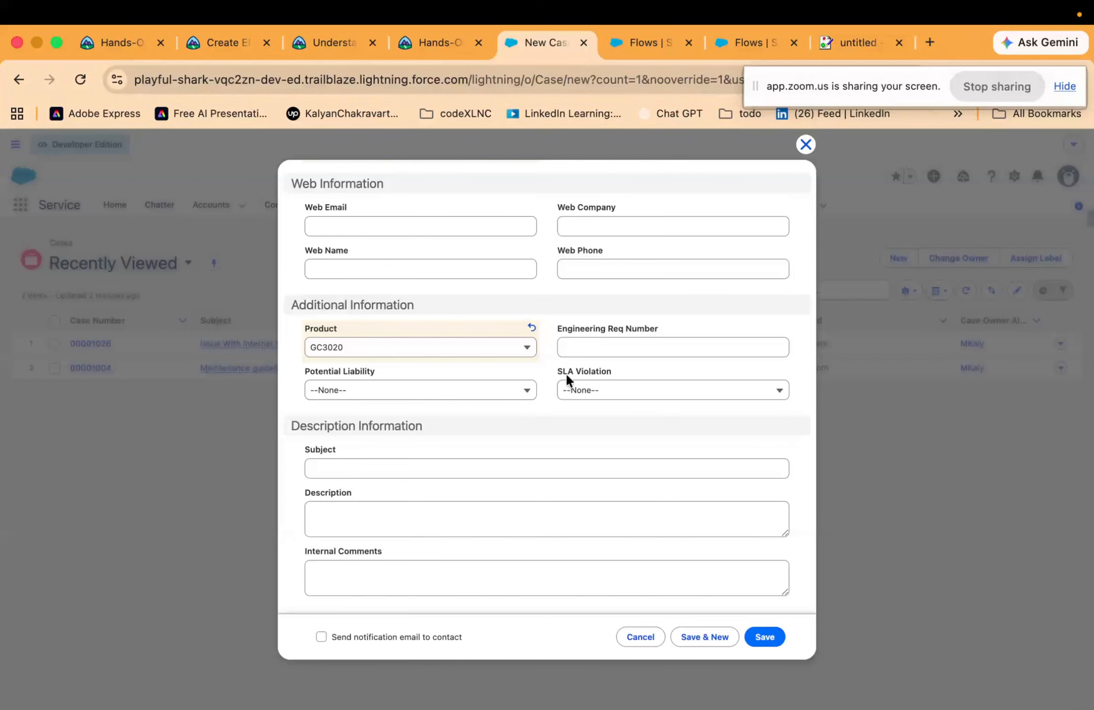
# Look over the Web Information fields and the other sections of the new case form
pyautogui.scroll(3, 415, 373)
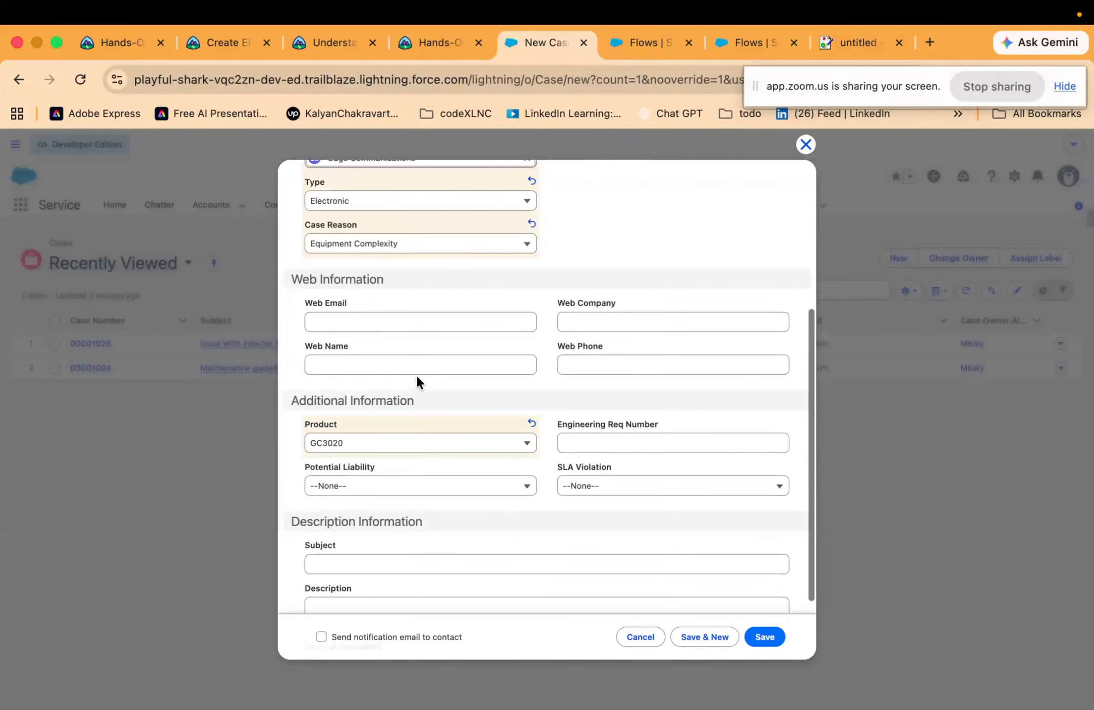
pyautogui.click(473, 322)
pyautogui.click(650, 322)
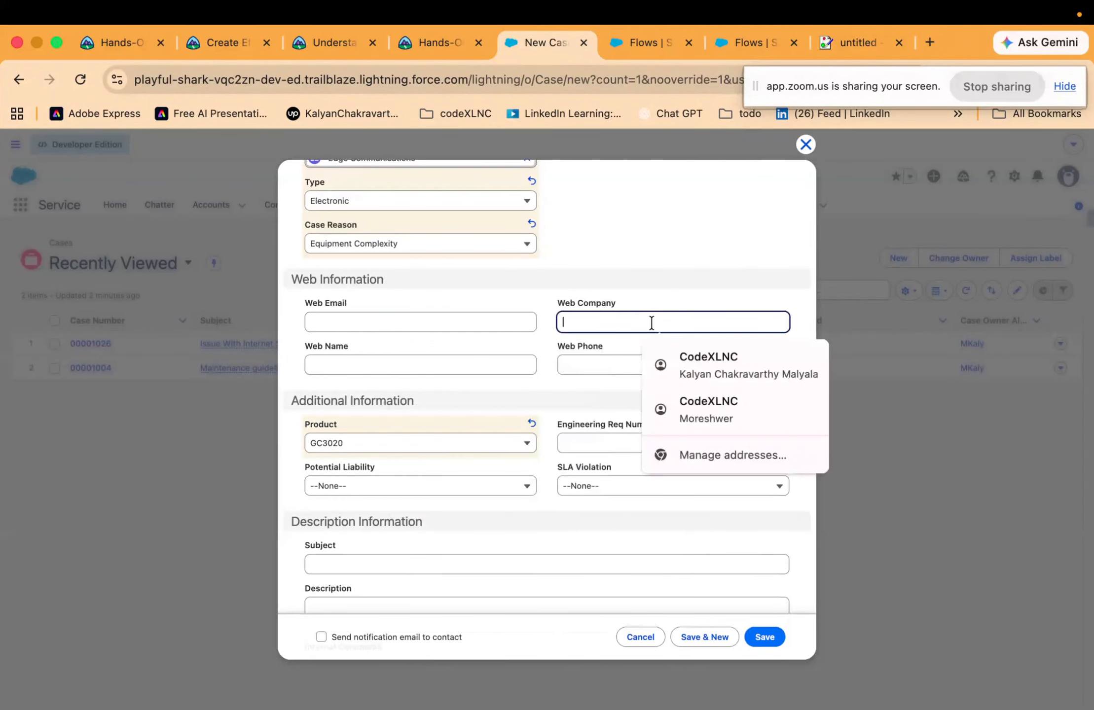
pyautogui.click(446, 365)
pyautogui.scroll(6, 443, 365)
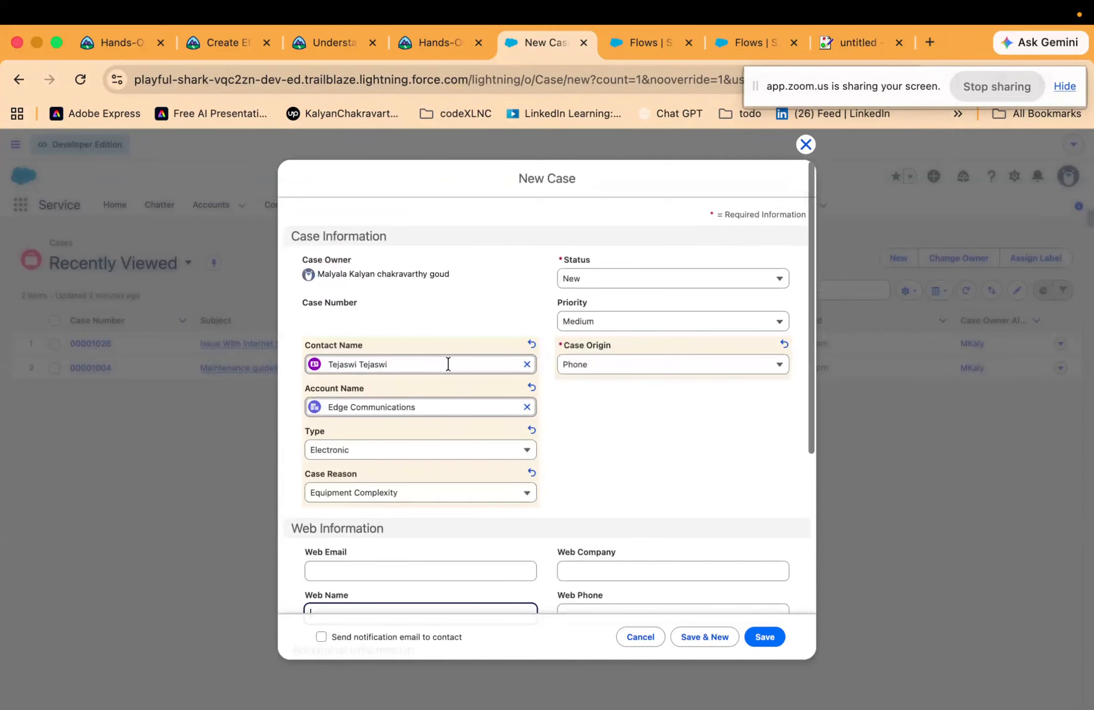
pyautogui.scroll(-6, 447, 364)
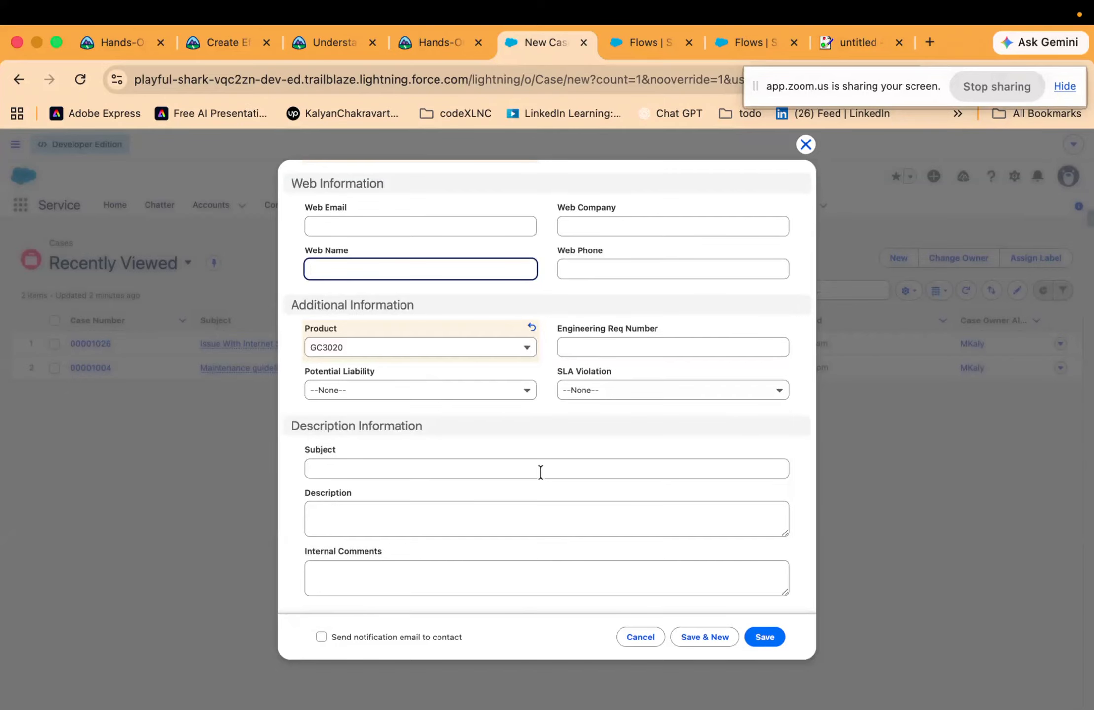
pyautogui.scroll(5, 536, 383)
pyautogui.scroll(-5, 535, 382)
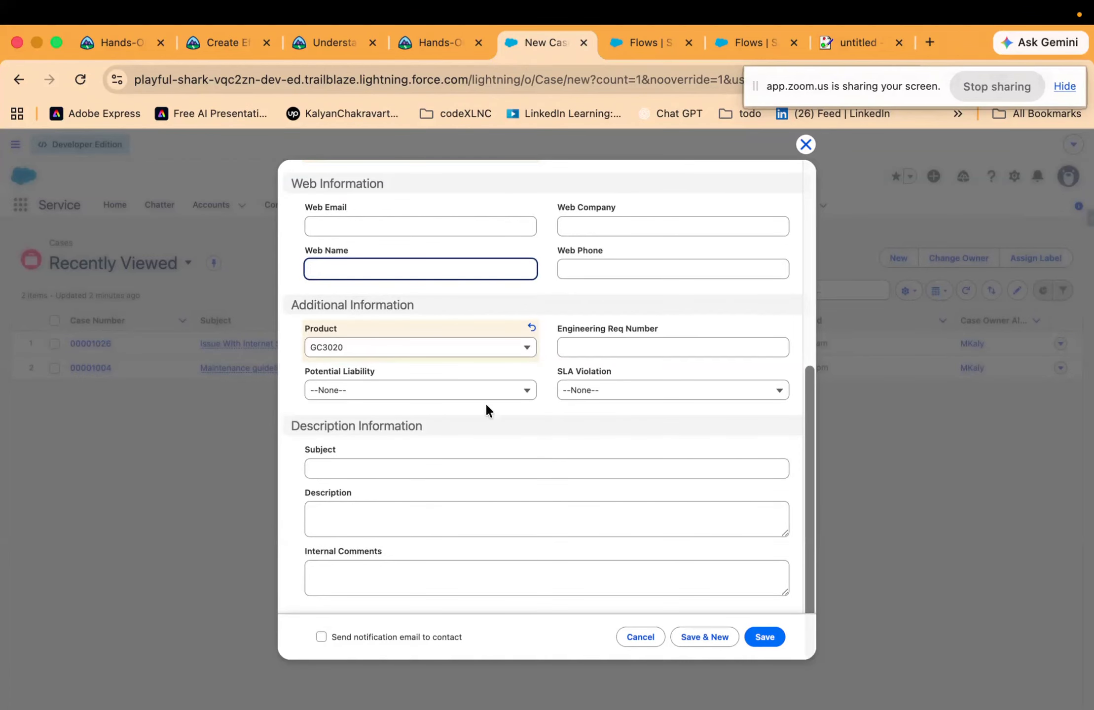
pyautogui.scroll(10, 485, 401)
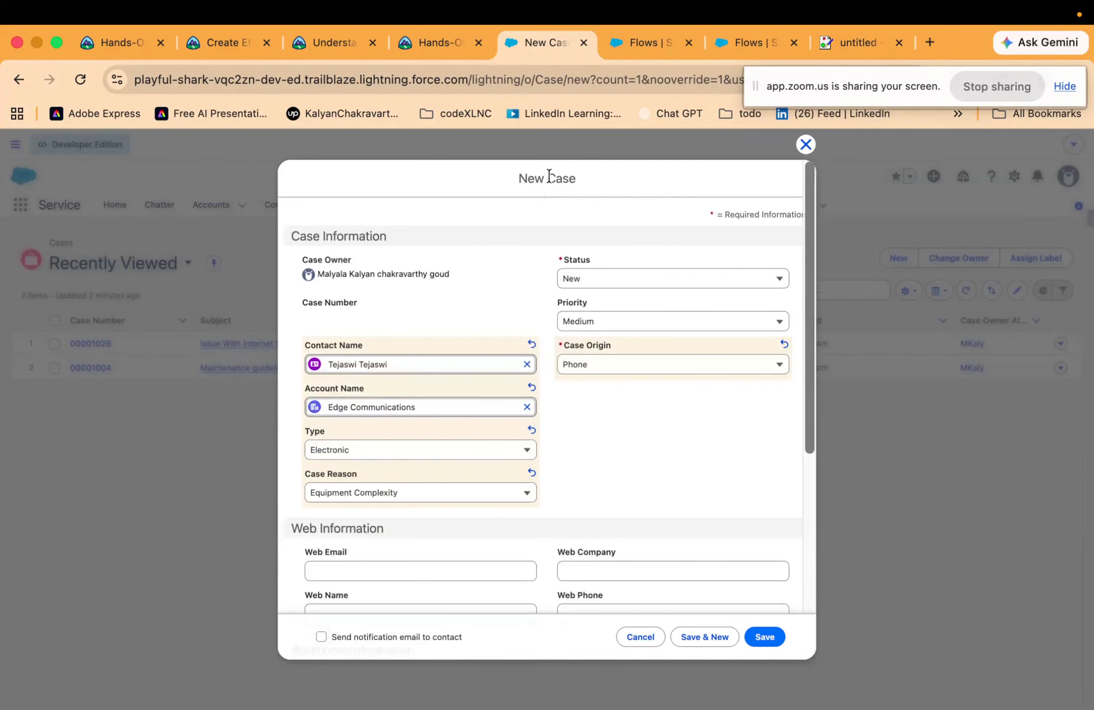
pyautogui.tripleClick(546, 188)
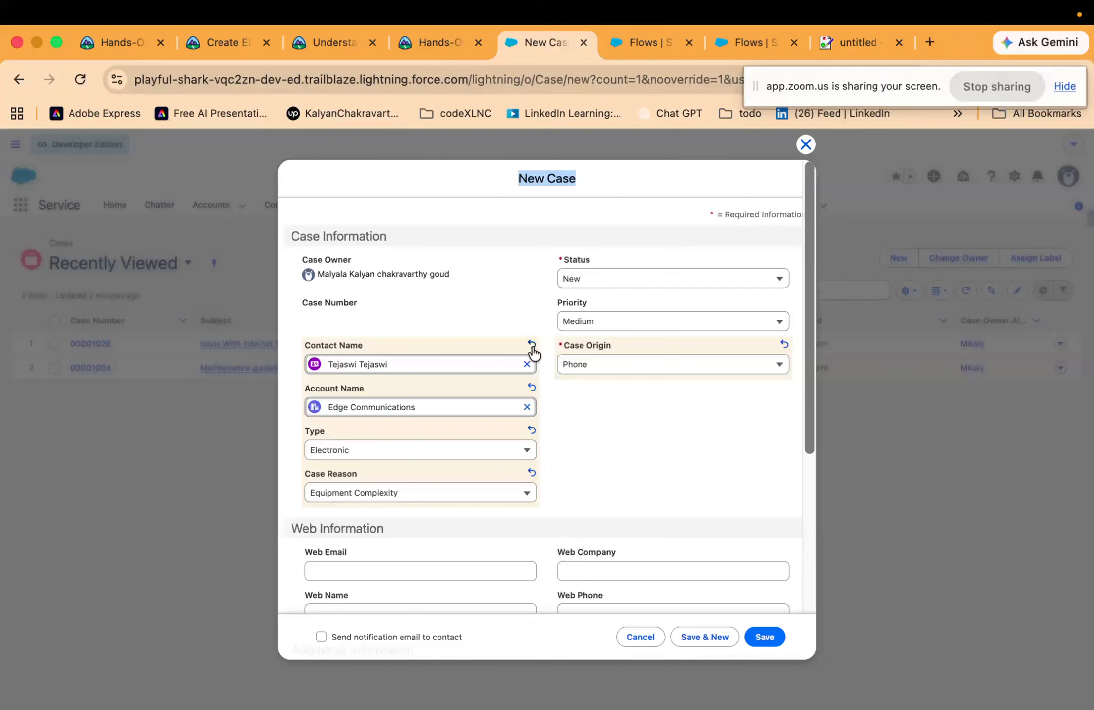
# Save the new case and look over the feed and details on its record page
pyautogui.click(764, 637)
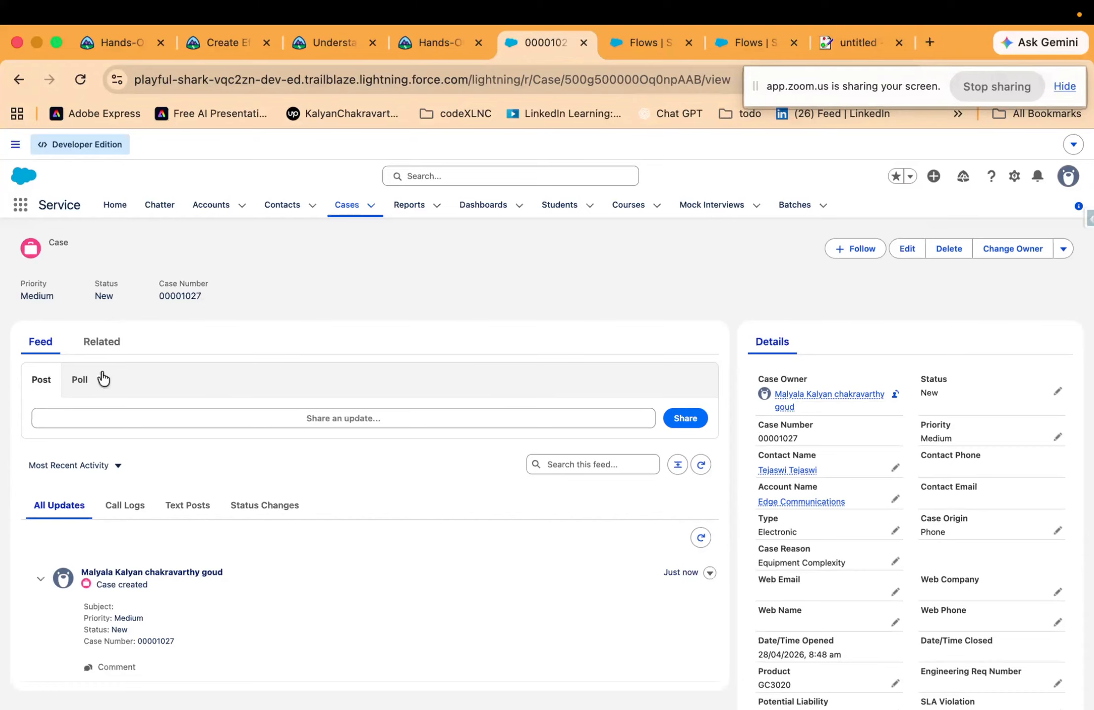
pyautogui.scroll(-2, 203, 612)
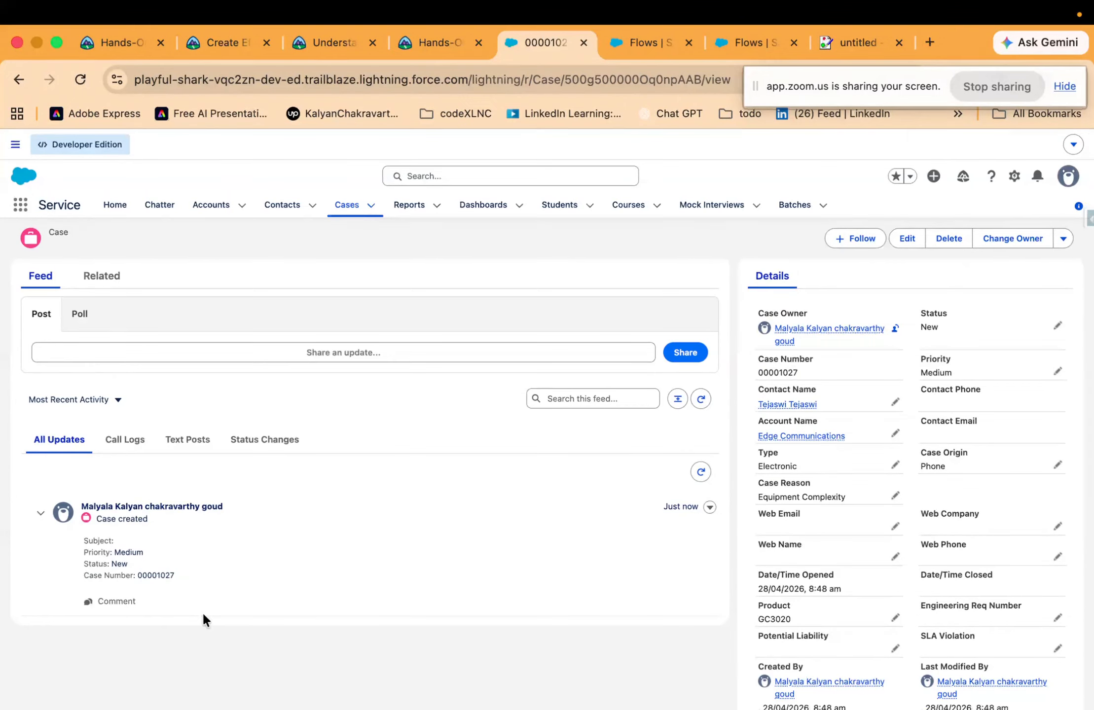
pyautogui.scroll(2, 203, 612)
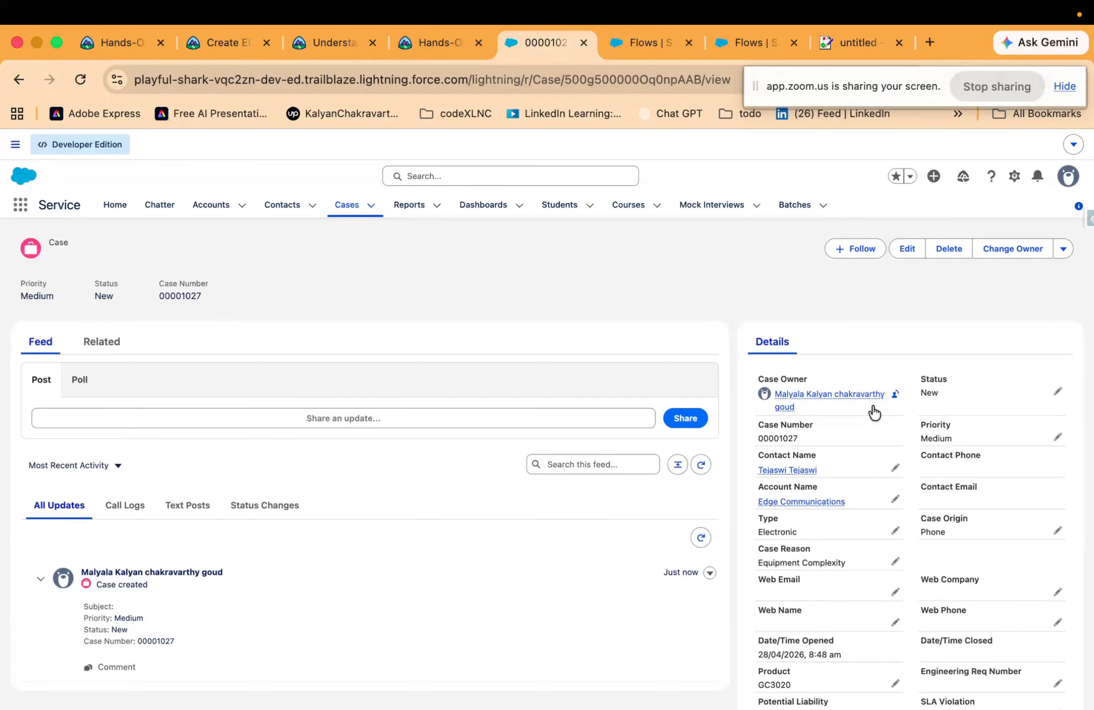
pyautogui.scroll(-5, 894, 563)
pyautogui.scroll(5, 893, 564)
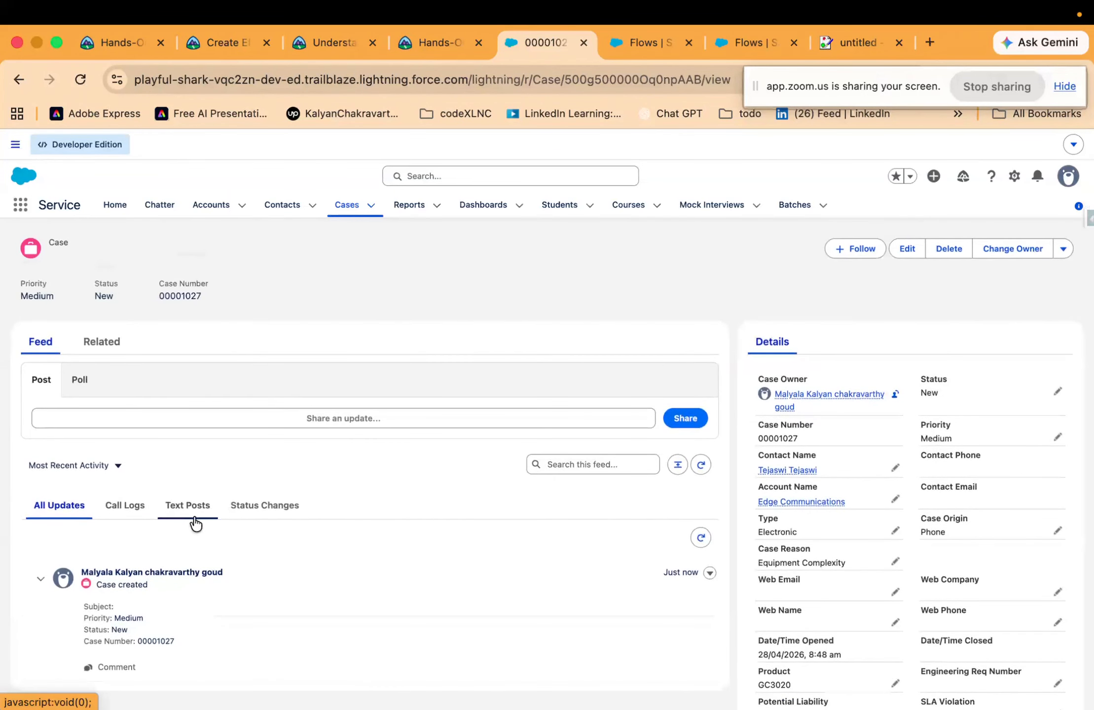
pyautogui.scroll(-5, 195, 517)
pyautogui.scroll(5, 189, 404)
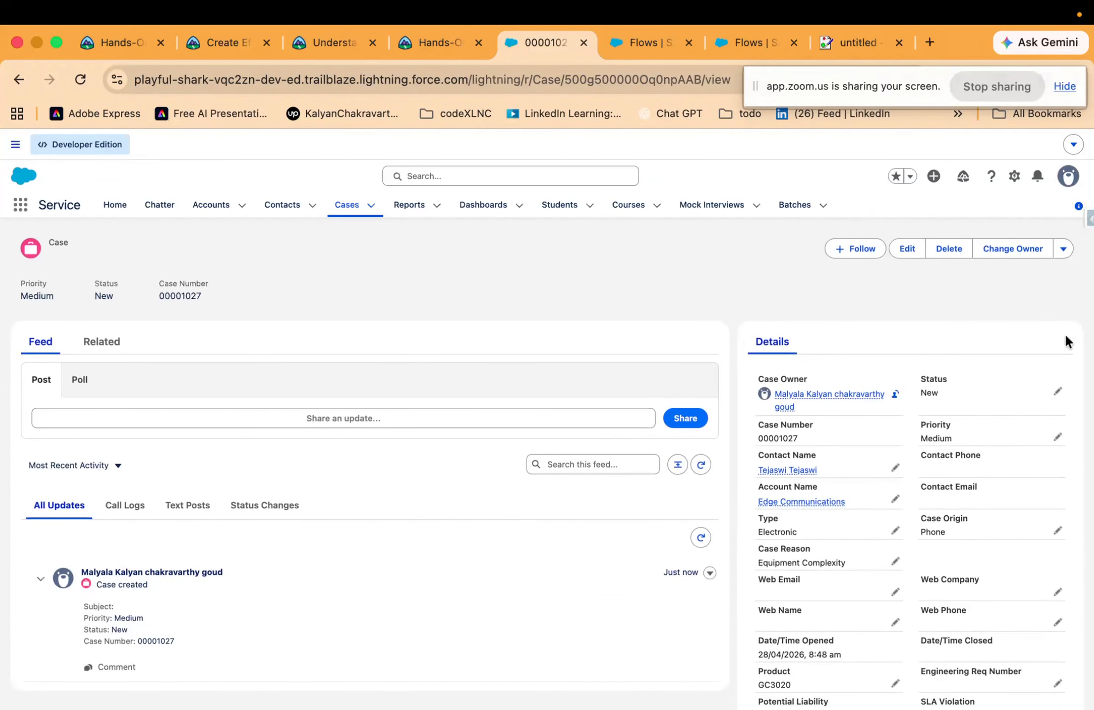
# Set the case's status to Working and save the record
pyautogui.click(1058, 392)
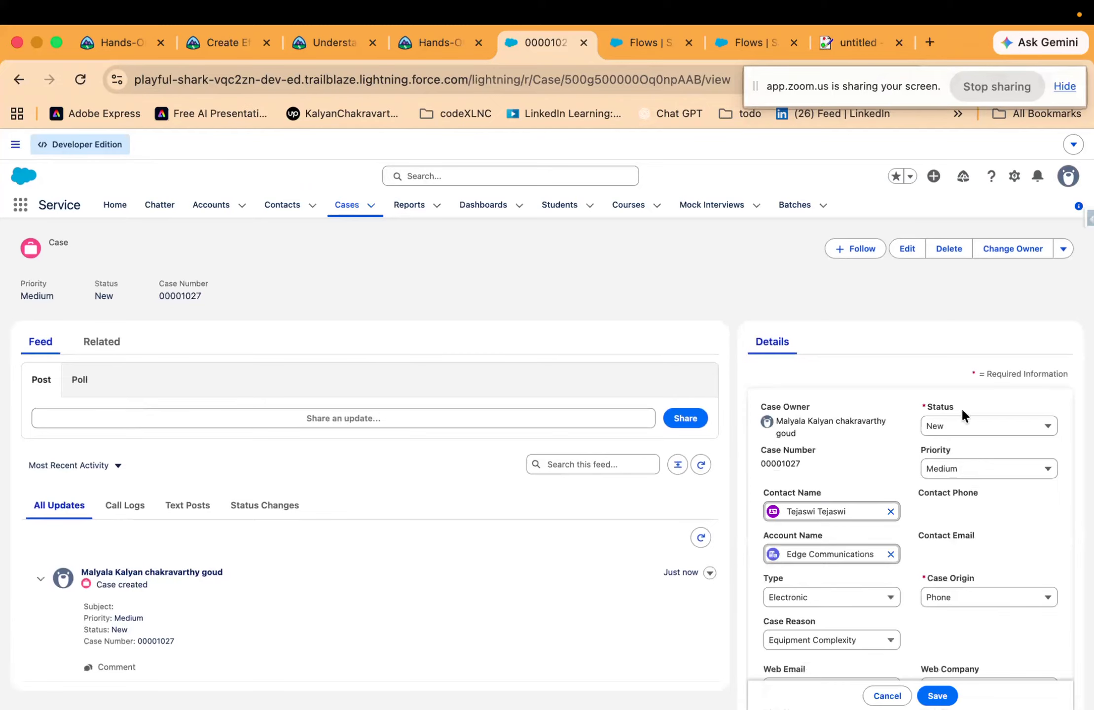
pyautogui.click(961, 432)
pyautogui.click(943, 499)
pyautogui.click(936, 696)
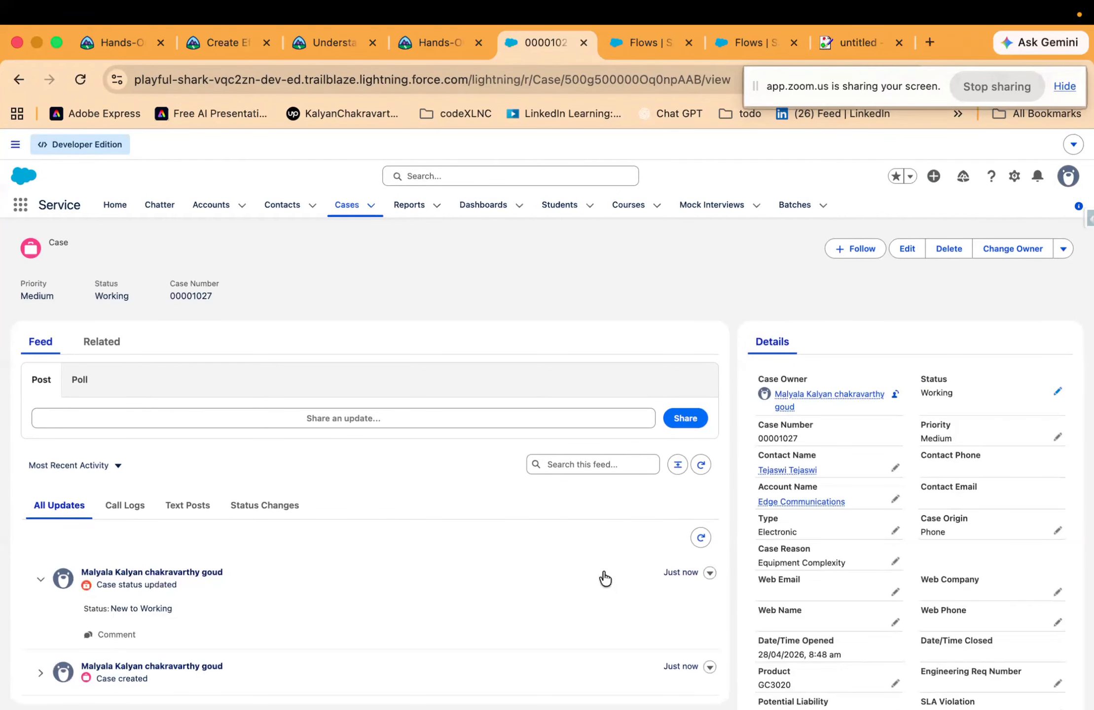
# Examine the status change entry under All Updates in the case feed
pyautogui.scroll(-4, 602, 578)
pyautogui.moveTo(43, 363); pyautogui.dragTo(220, 450)
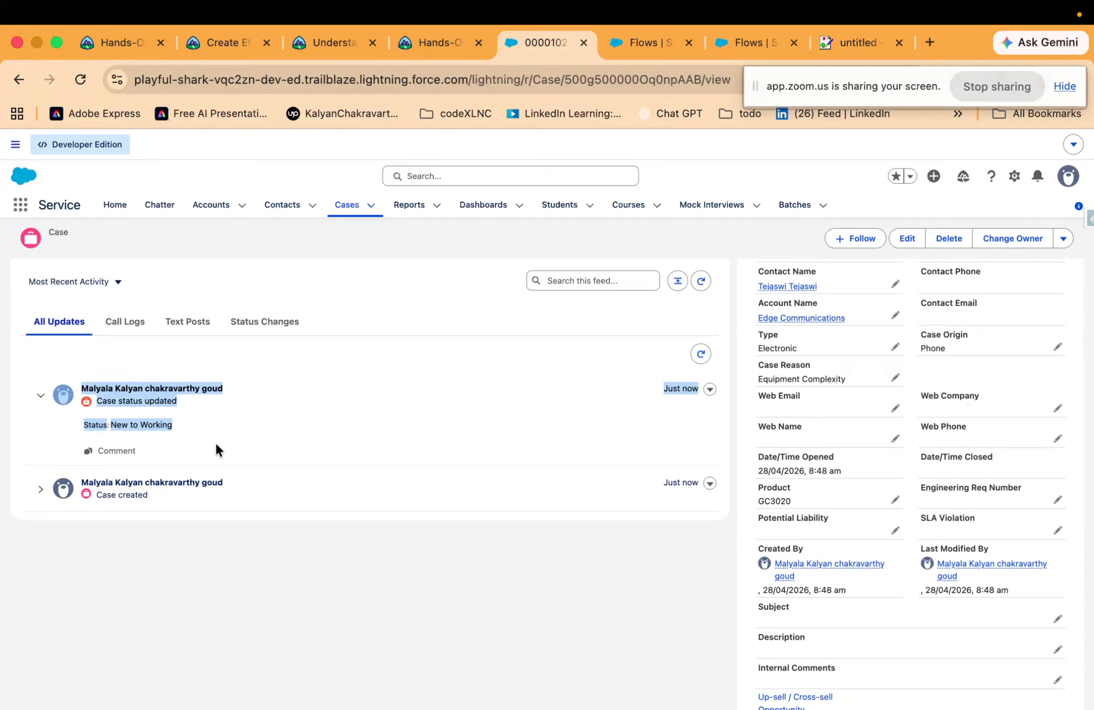
pyautogui.moveTo(32, 322); pyautogui.dragTo(80, 329)
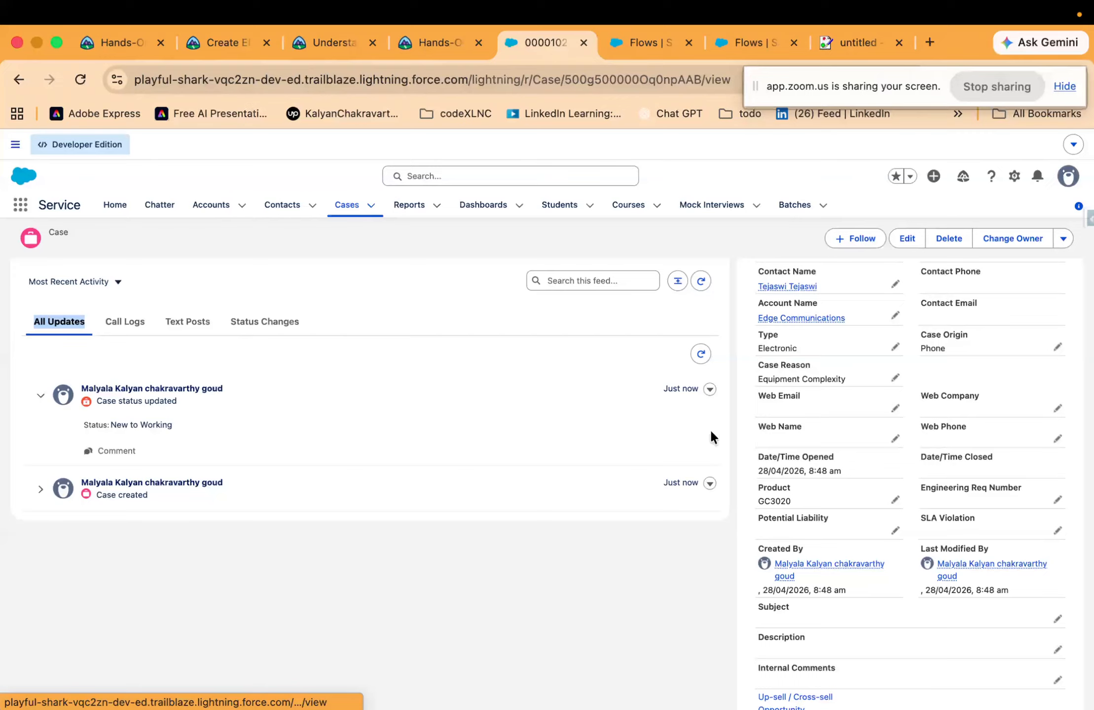
pyautogui.scroll(4, 740, 420)
pyautogui.scroll(-1, 759, 419)
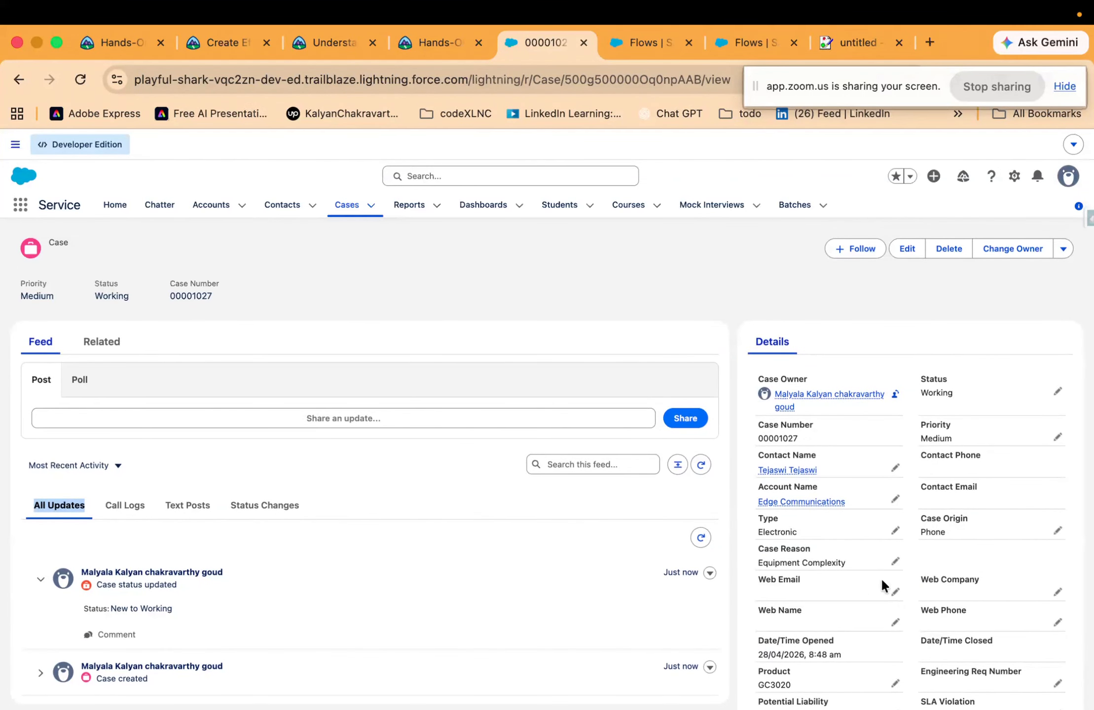
# Open the case's related lists and examine the Case History entries
pyautogui.click(111, 346)
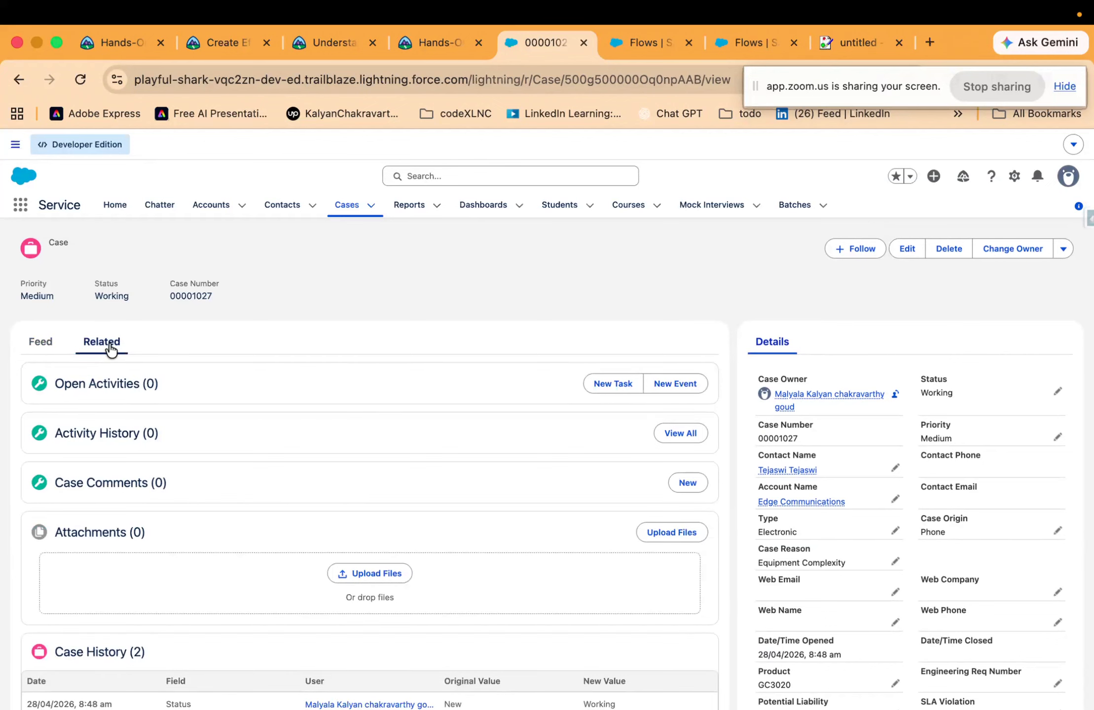
pyautogui.scroll(-5, 111, 346)
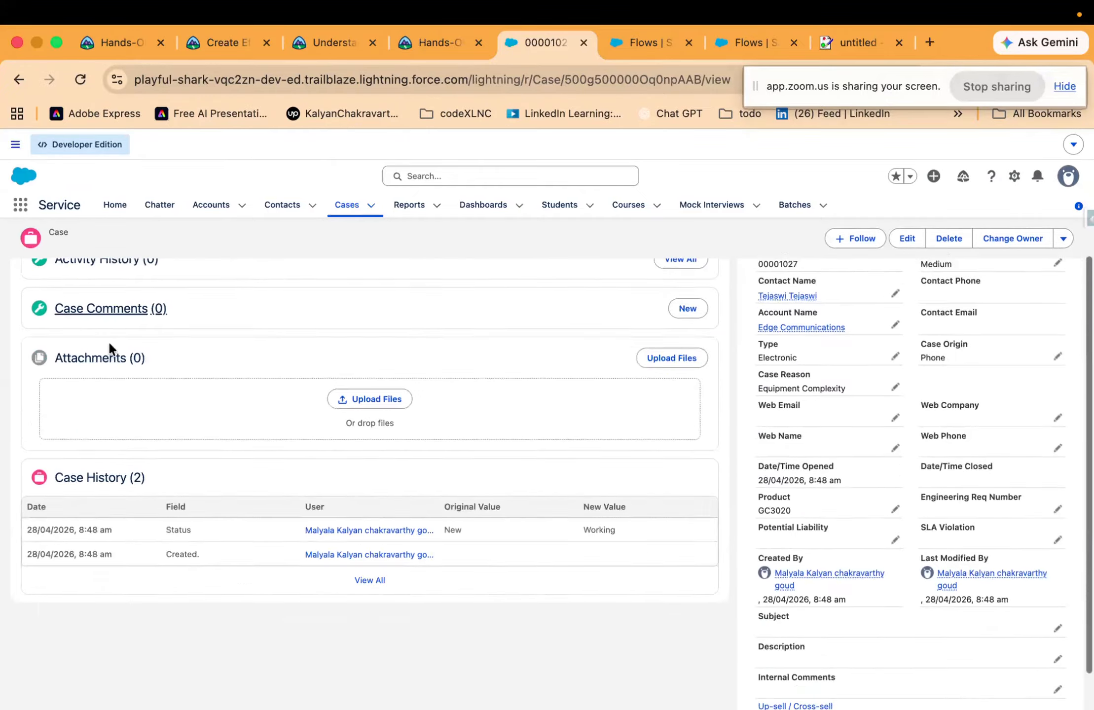
pyautogui.scroll(5, 137, 396)
pyautogui.scroll(-5, 136, 395)
pyautogui.moveTo(53, 425); pyautogui.dragTo(187, 450)
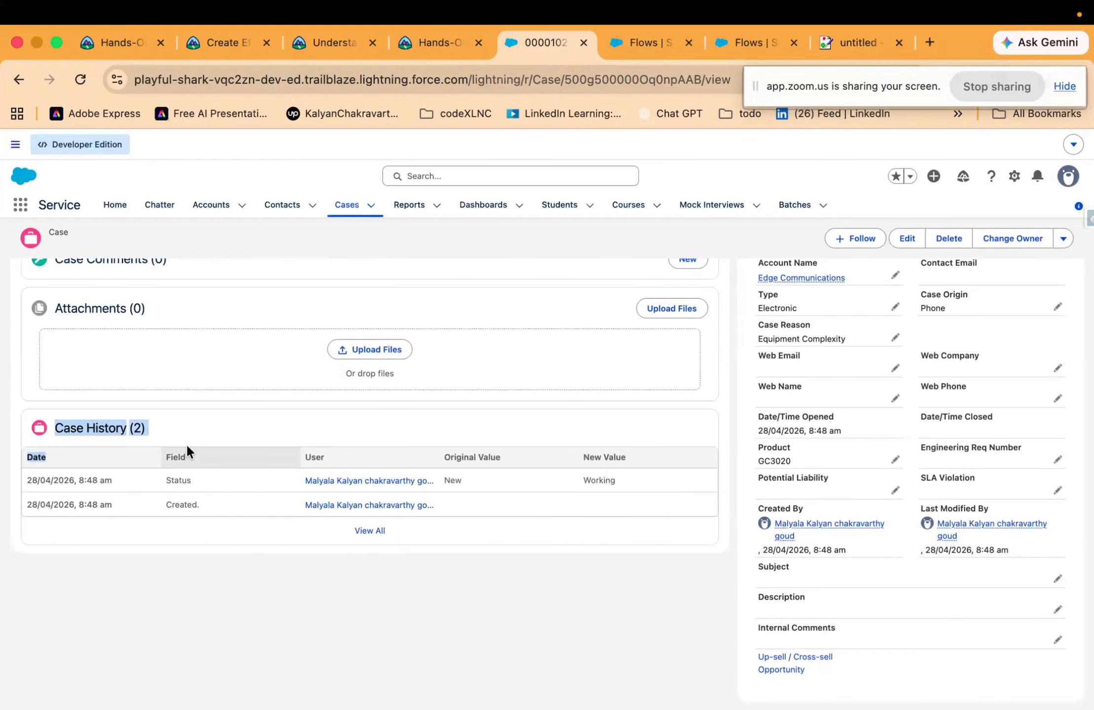
pyautogui.scroll(5, 186, 444)
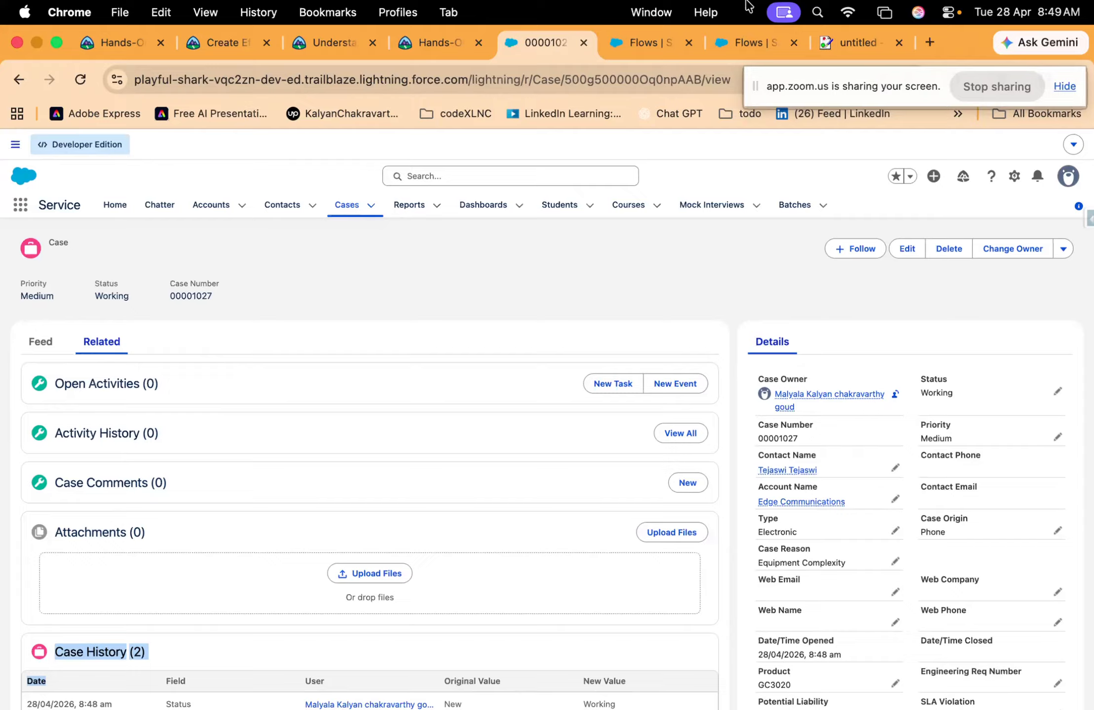
# Switch to the Paint notes and highlight the text from the Support Desk Portal line through the Fields line
pyautogui.press('super+Tab')
pyautogui.press('super+shift+Tab')
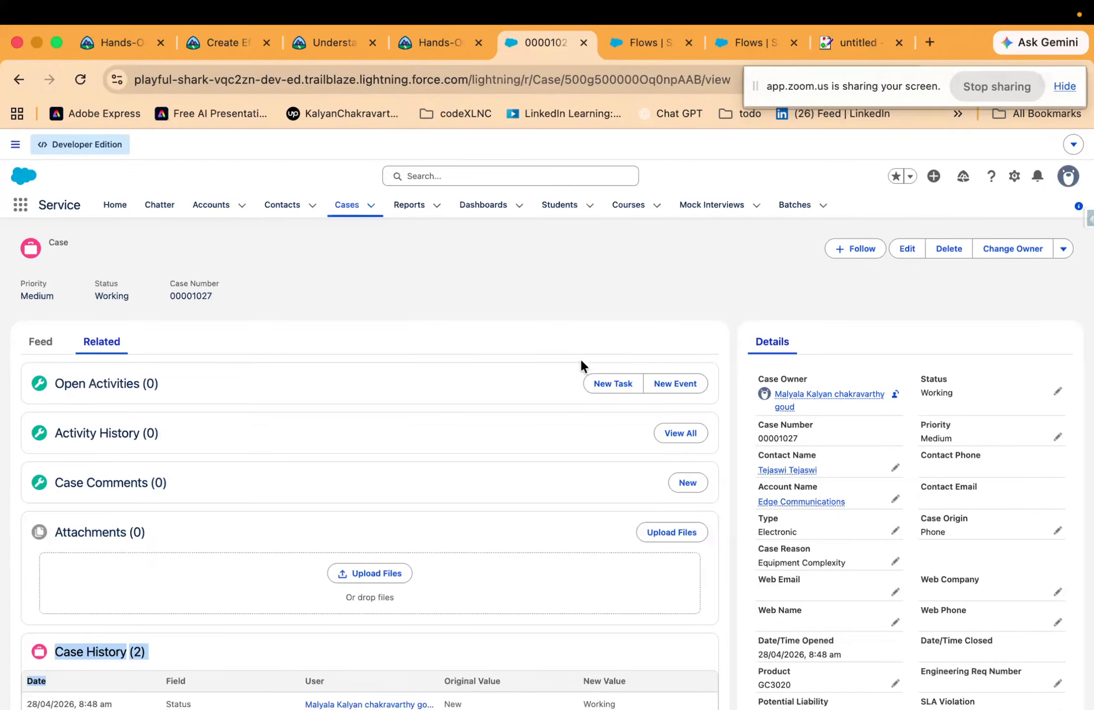
pyautogui.click(854, 35)
pyautogui.click(633, 492)
pyautogui.moveTo(633, 492); pyautogui.dragTo(140, 275)
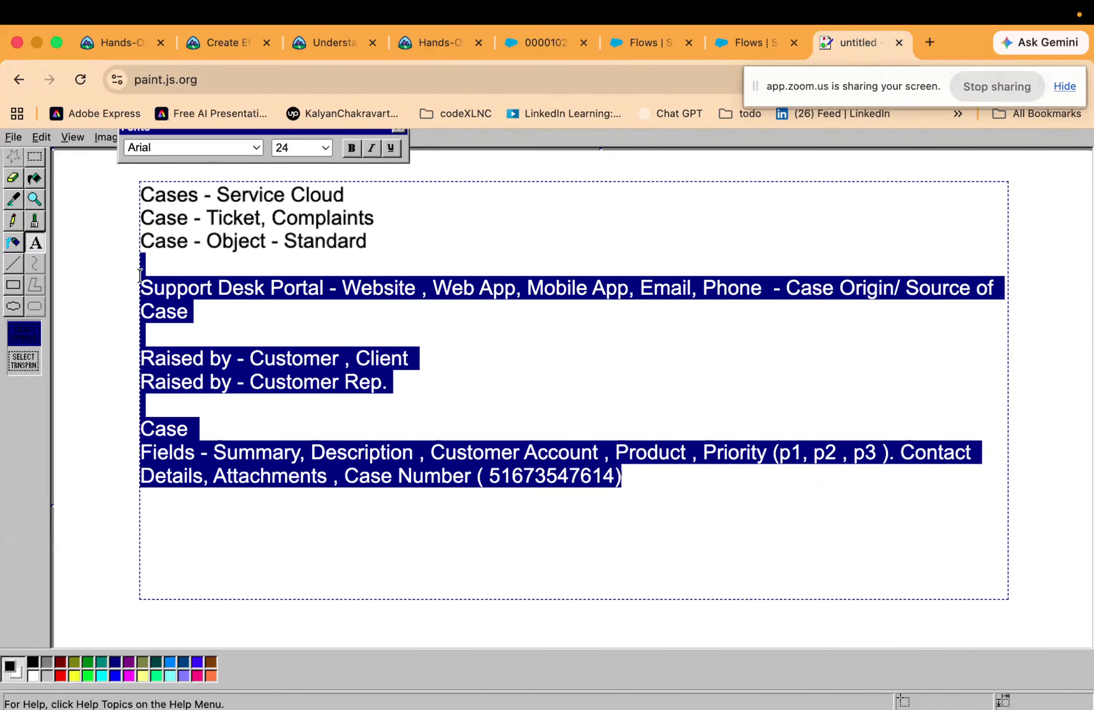
# Switch to the Zoom meeting and bring up the options for ending it
pyautogui.hotkey('ctrl', 'Up')
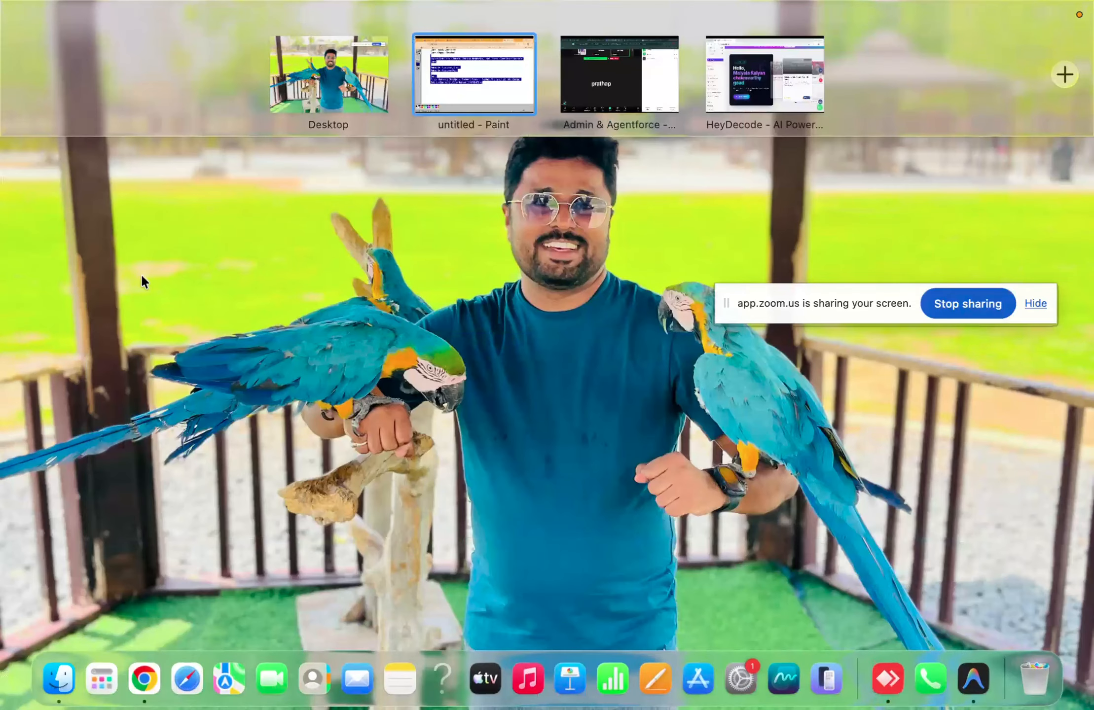
pyautogui.click(598, 73)
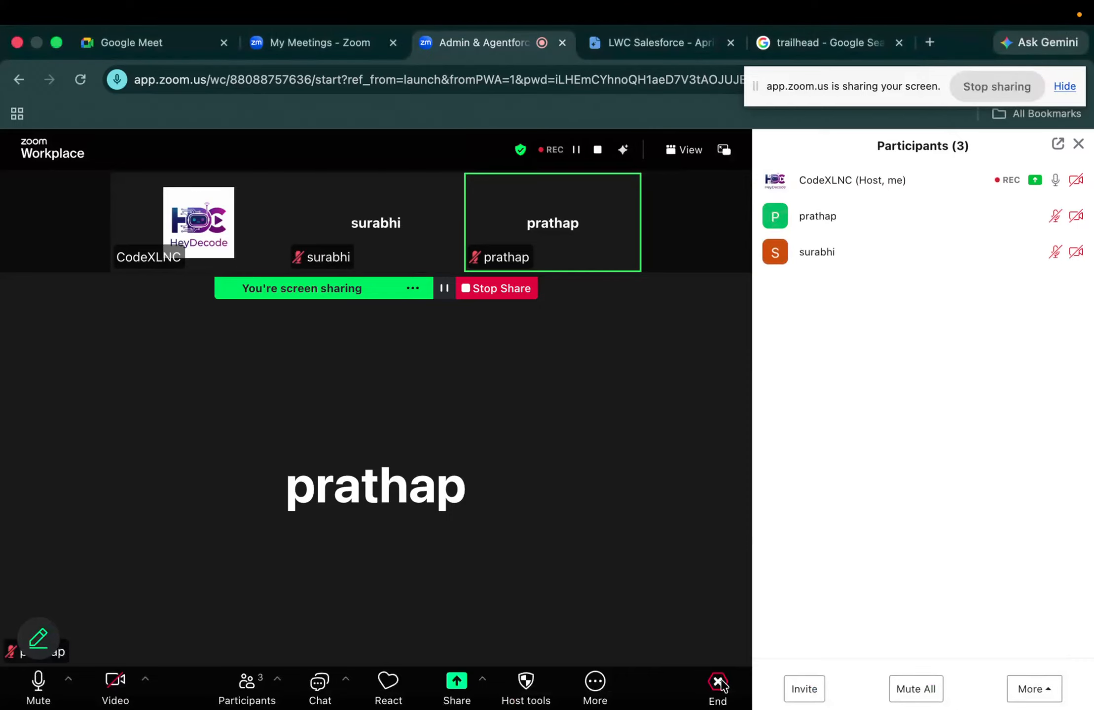
pyautogui.click(718, 687)
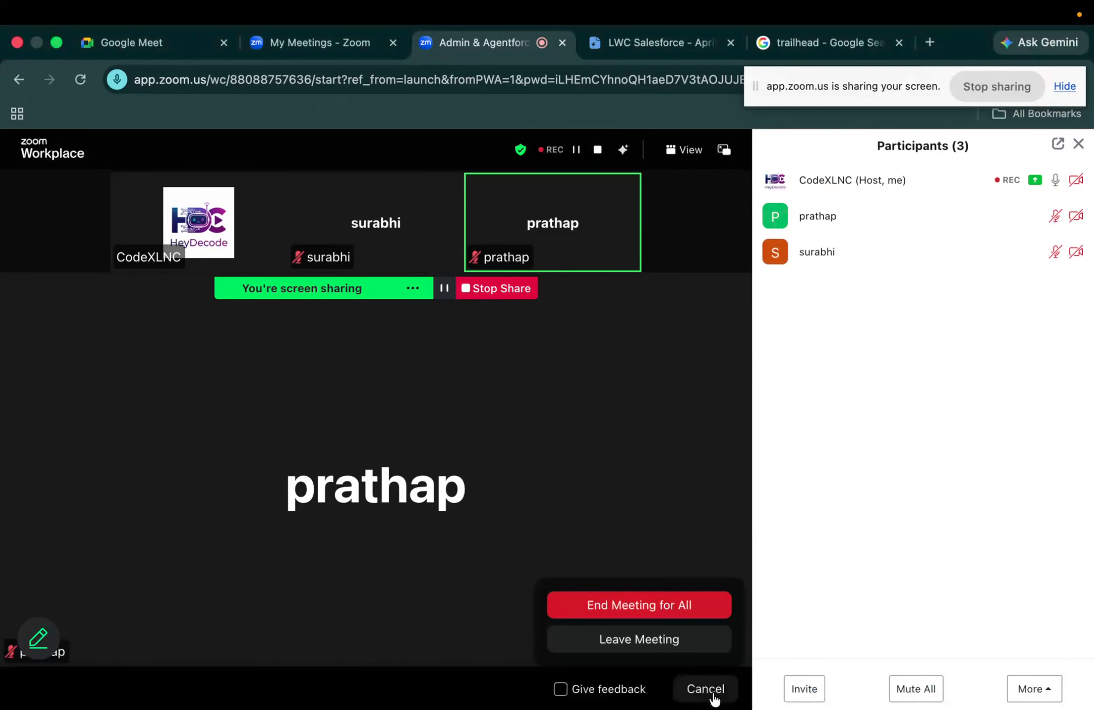